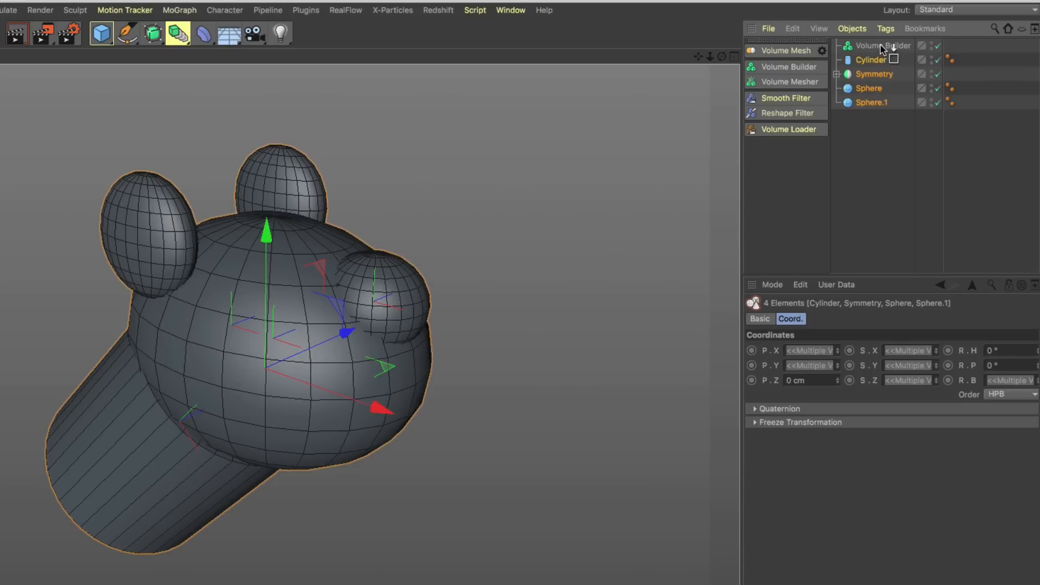
Place the selected cylinder, Symmetry object and two spheres inside the Volume Builder.
left_click_drag(882, 49, 883, 47)
left_click(882, 44)
right_click_drag(394, 296, 293, 322, "alt")
left_click_drag(292, 321, 336, 295, "alt")
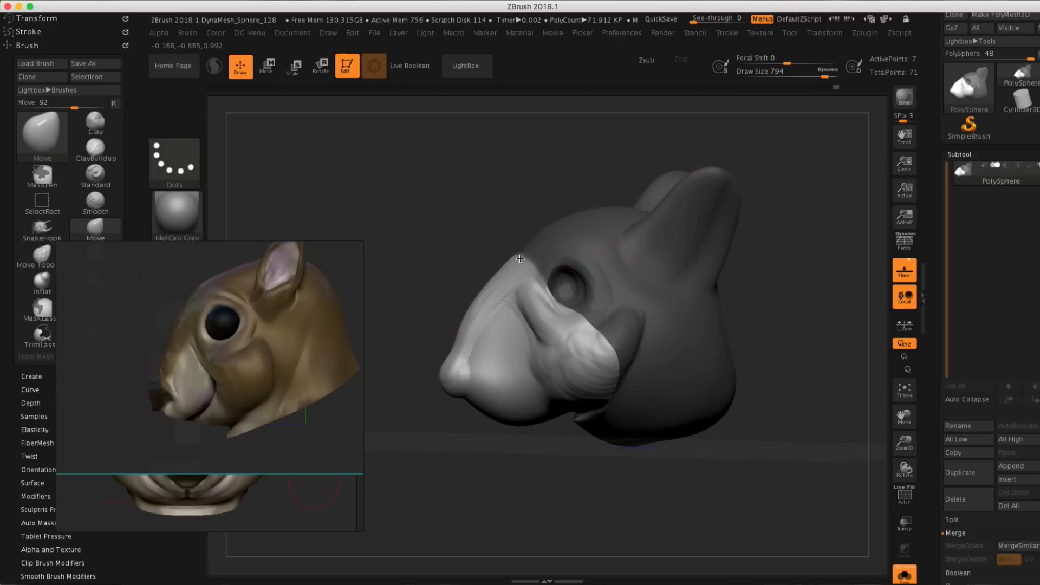
left_click_drag(520, 258, 834, 273)
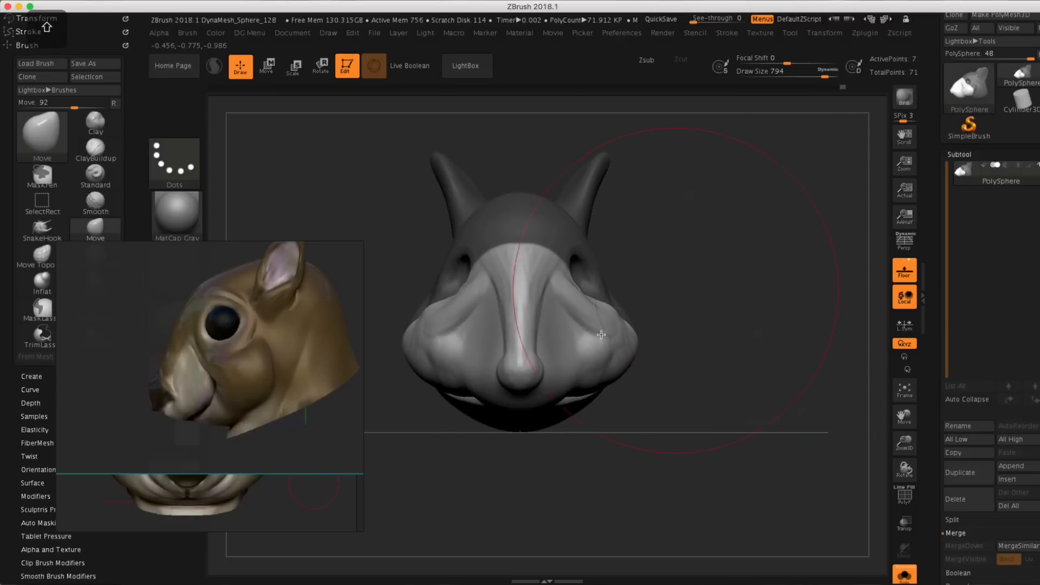
left_click(205, 501)
left_click_drag(785, 298, 637, 288)
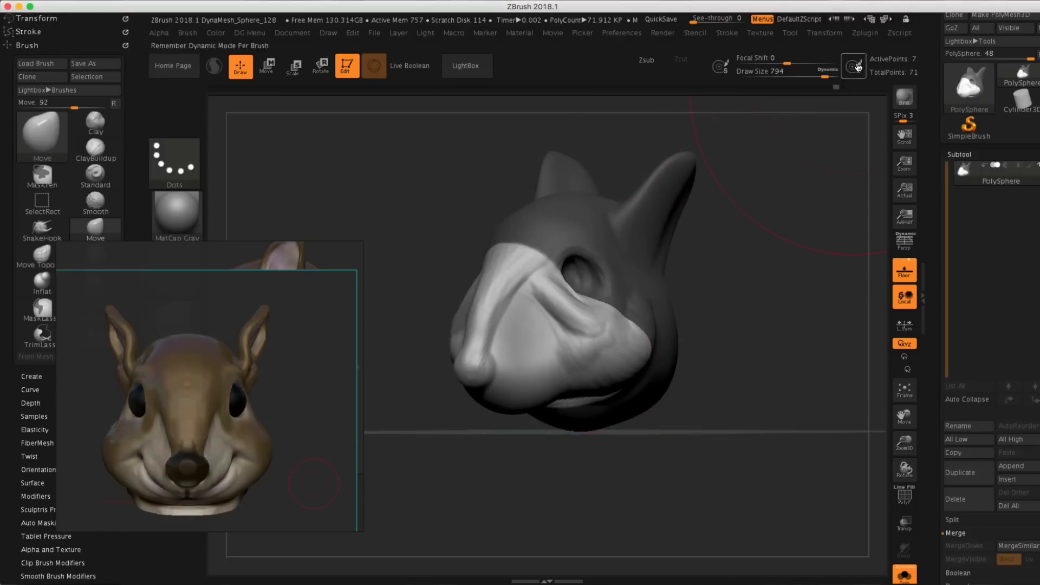
mouse_move(759, 258)
left_mouse_down("ctrl")
mouse_move(764, 237)
mouse_move(755, 260)
mouse_move(726, 261)
left_mouse_up("ctrl")
key("ctrl+z")
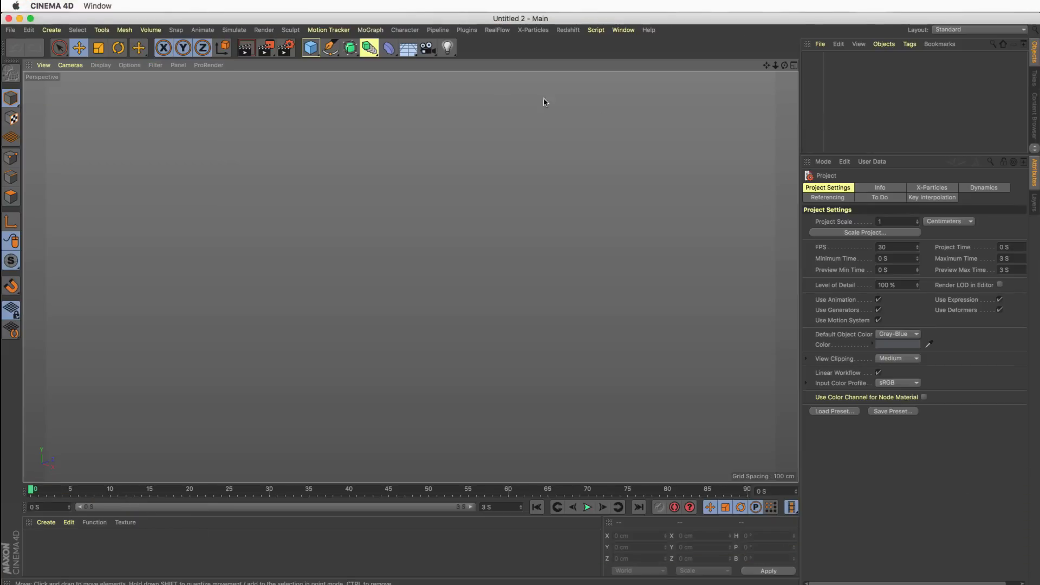
Add a Sphere primitive to the empty scene and enlarge the object list area.
left_click(310, 47)
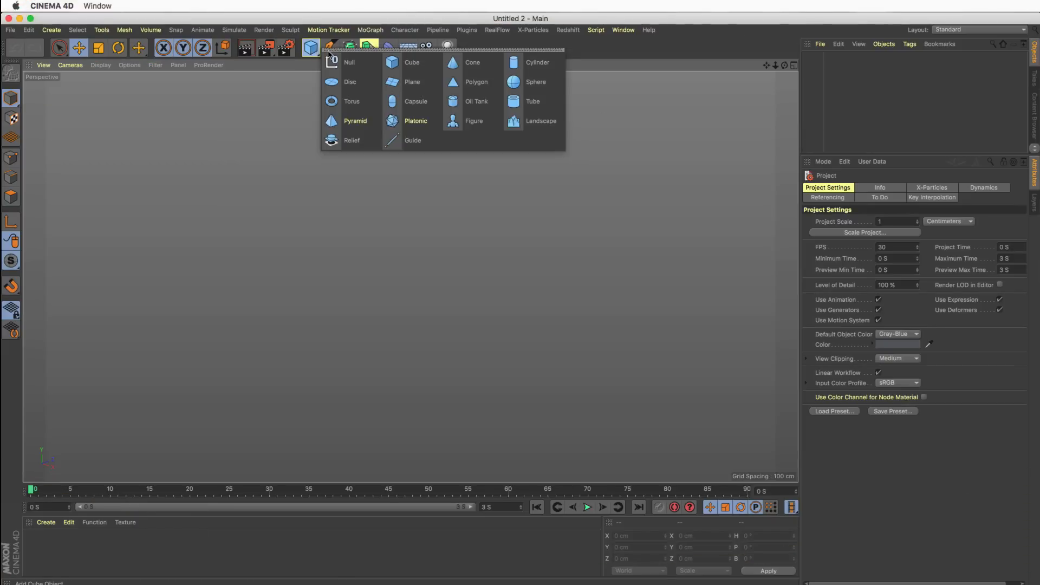
left_click(311, 49)
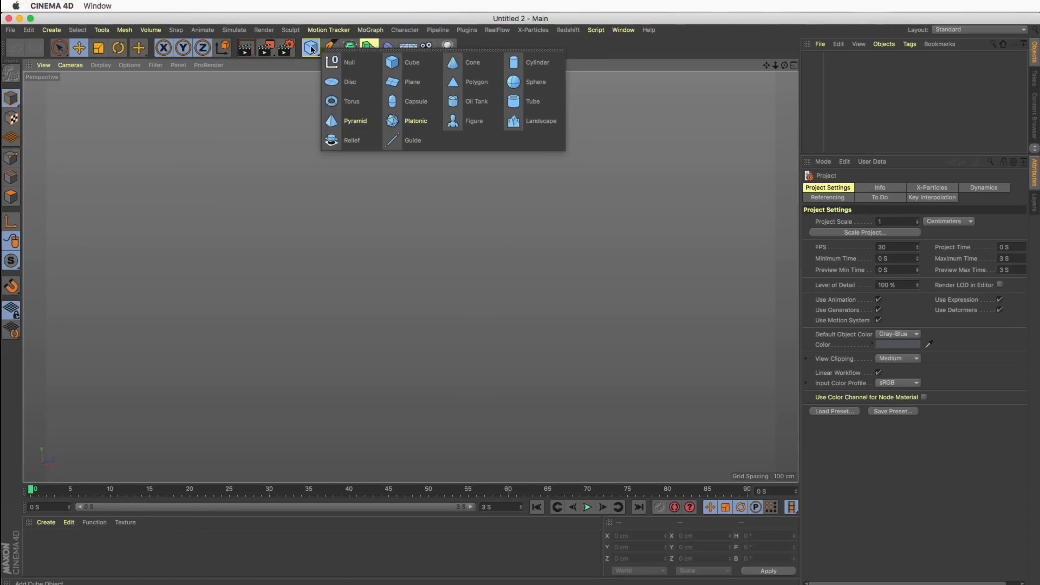
left_click(528, 87)
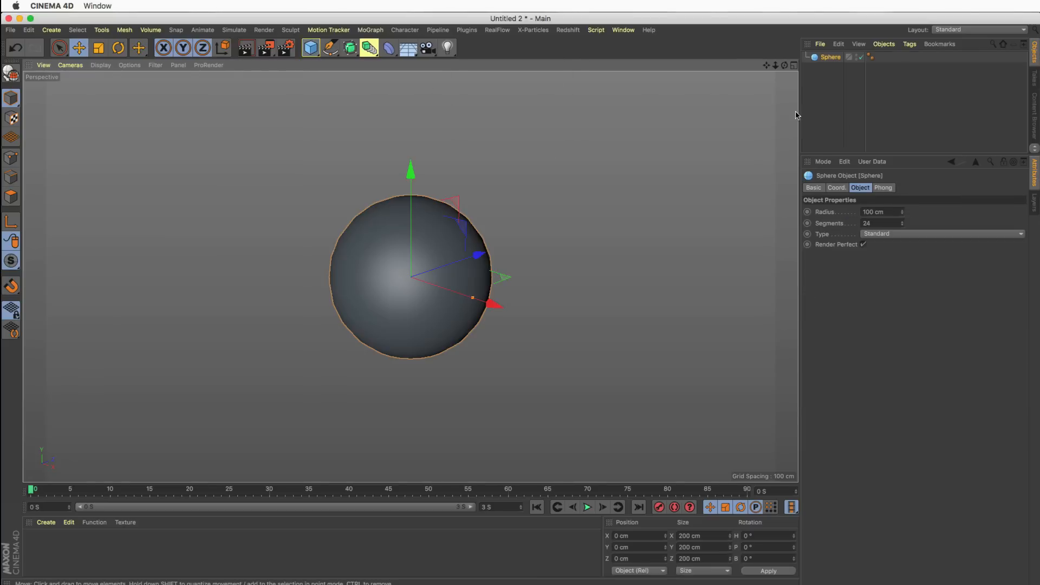
left_click_drag(849, 154, 850, 185)
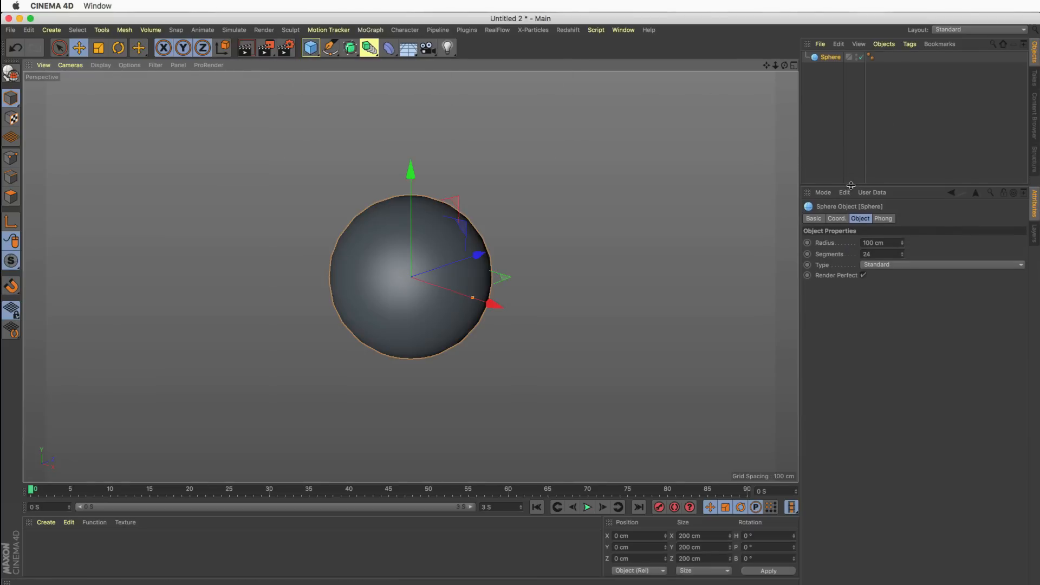
Set the viewport display to Gouraud Shading (Lines).
scroll(465, 238, "up", 1)
scroll(464, 238, "up", 1)
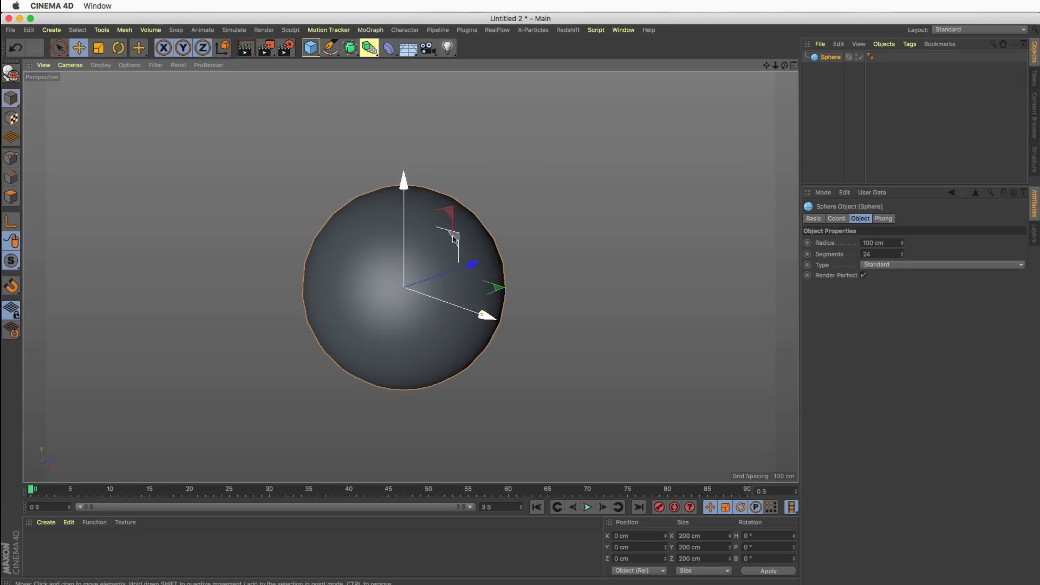
left_click_drag(437, 255, 463, 226, "alt")
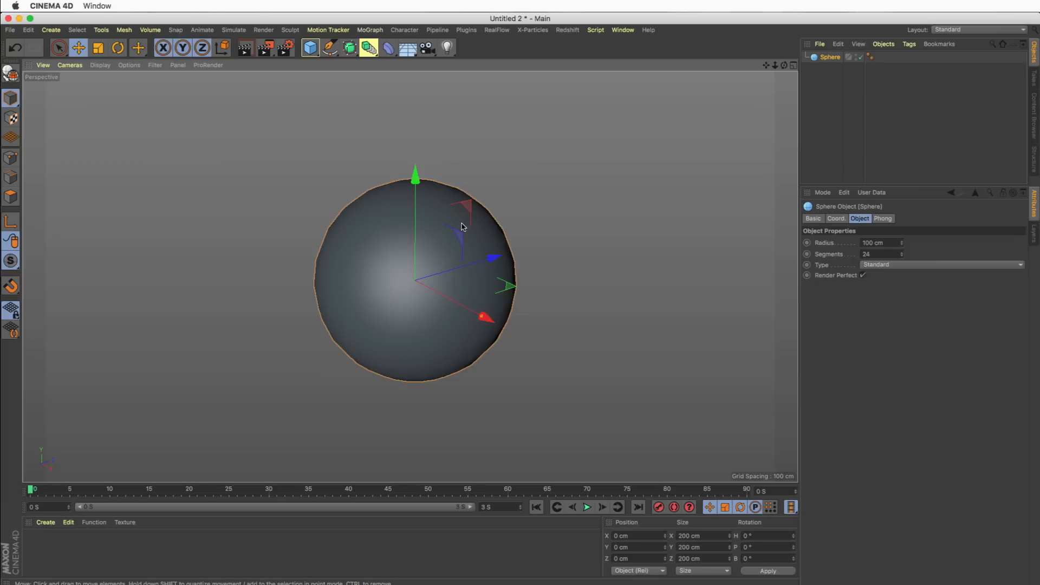
key("super+shift+z")
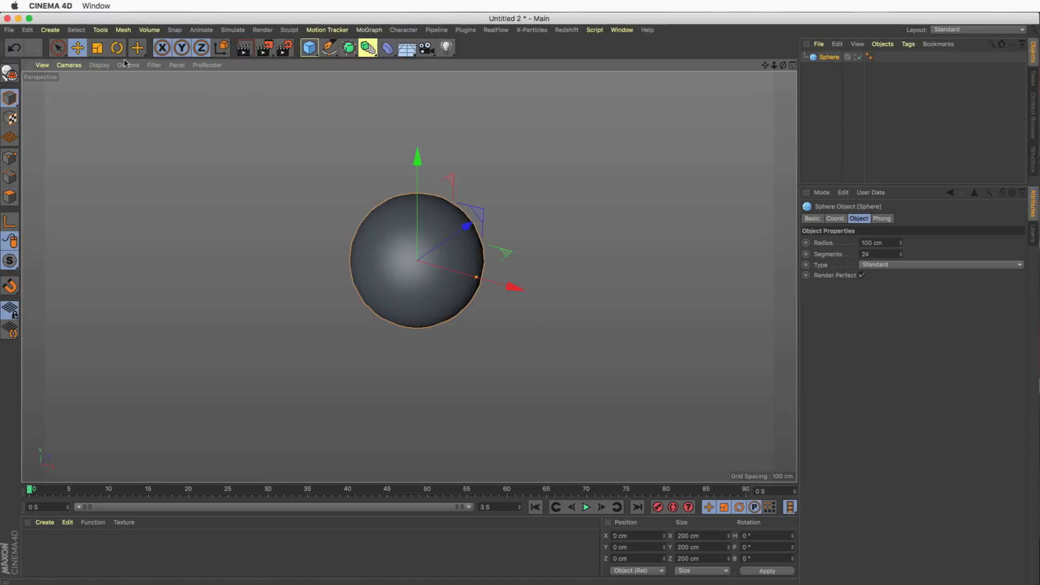
left_click(99, 68)
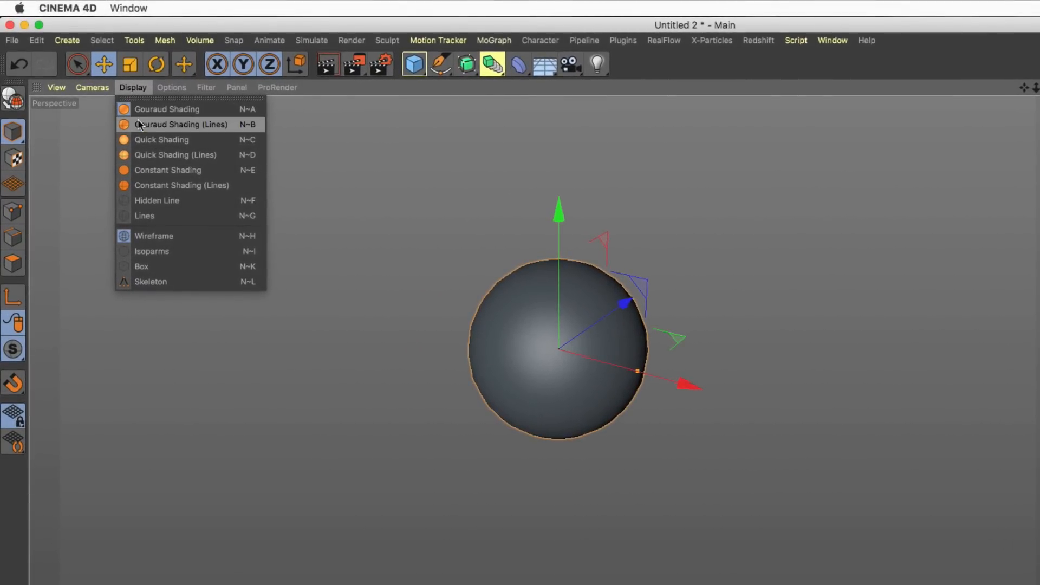
left_click(220, 131)
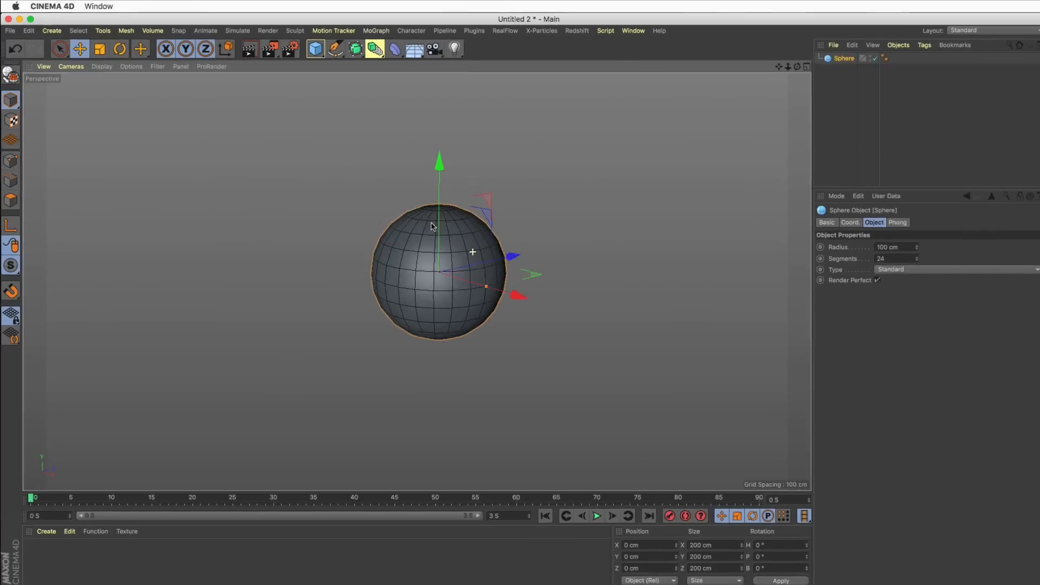
Duplicate the sphere in the object list.
scroll(507, 244, "up", 4)
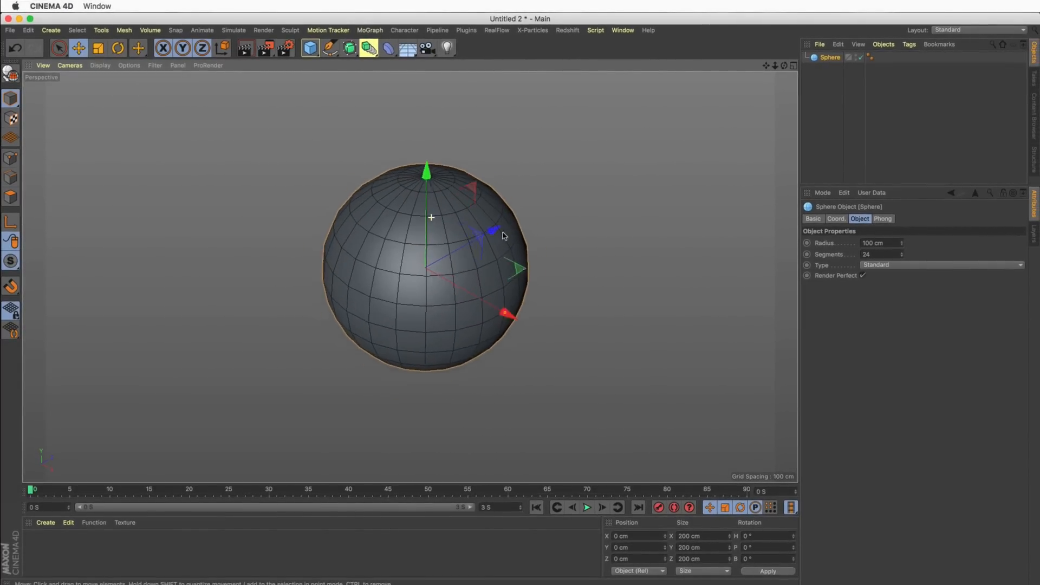
scroll(487, 236, "up", 2)
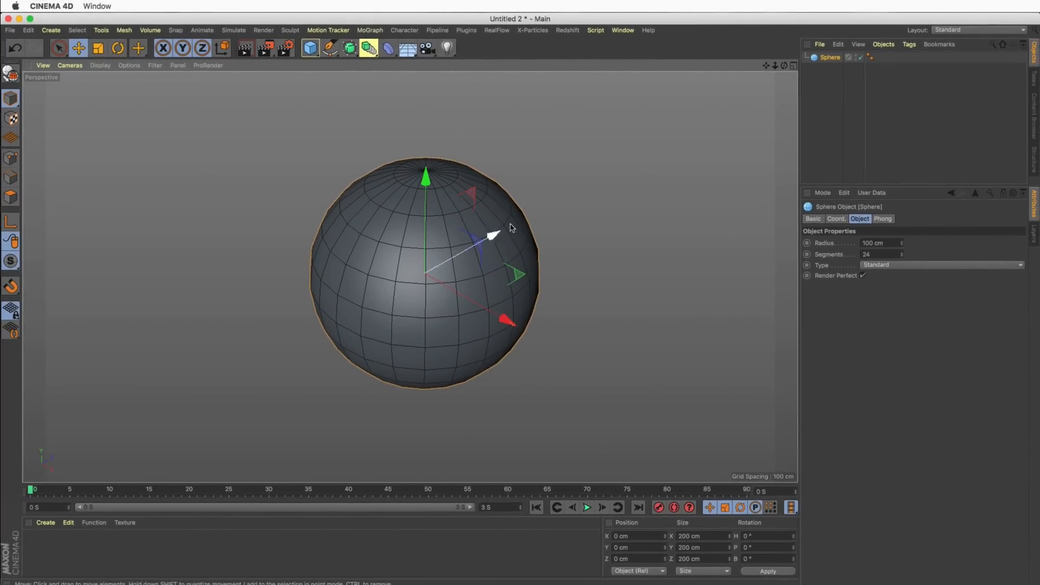
scroll(512, 238, "down", 1)
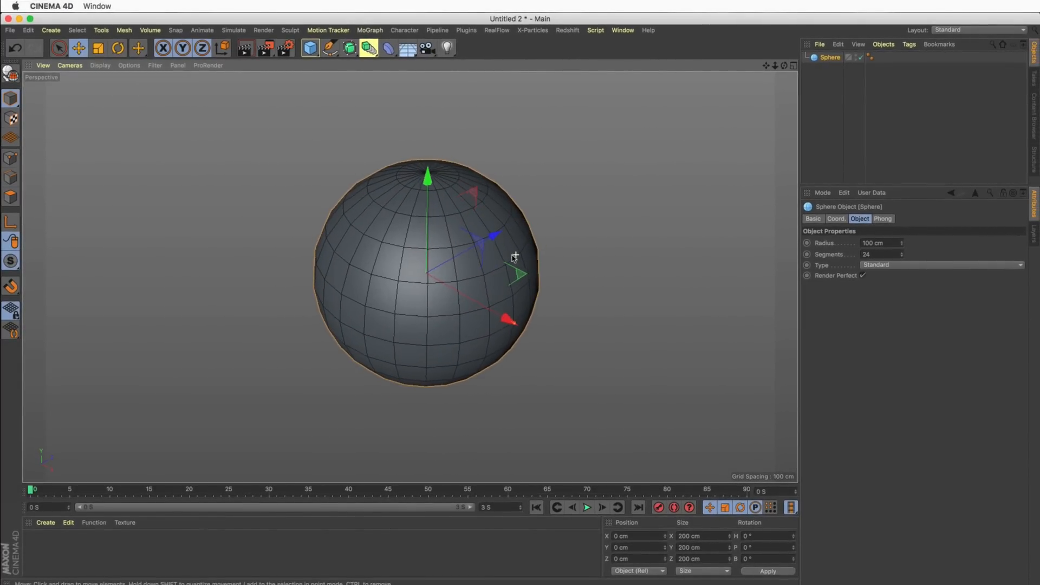
scroll(516, 250, "up", 3)
scroll(542, 260, "down", 3)
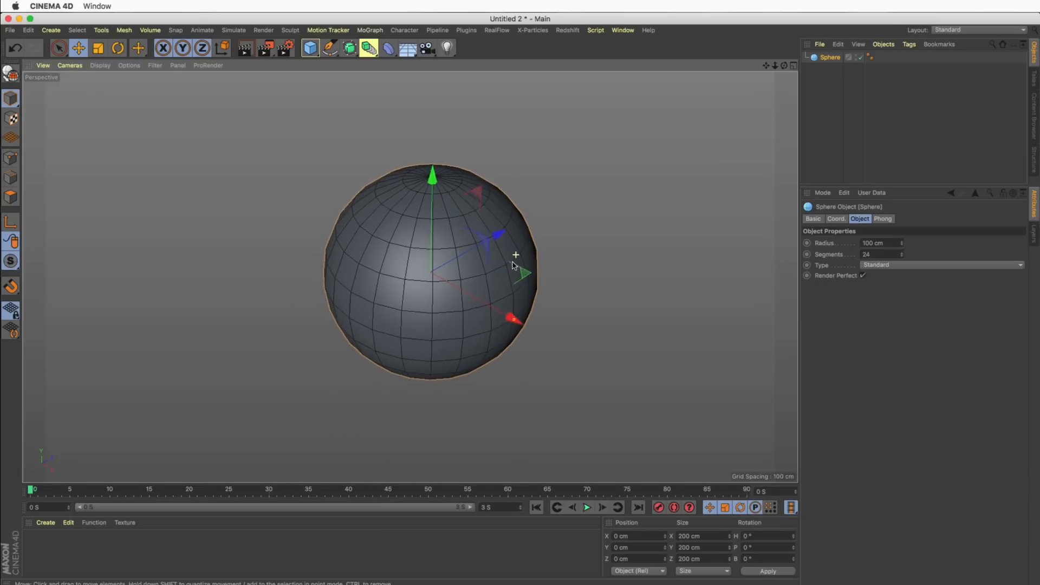
scroll(512, 262, "down", 1)
middle_click_drag(498, 265, 447, 263, "alt")
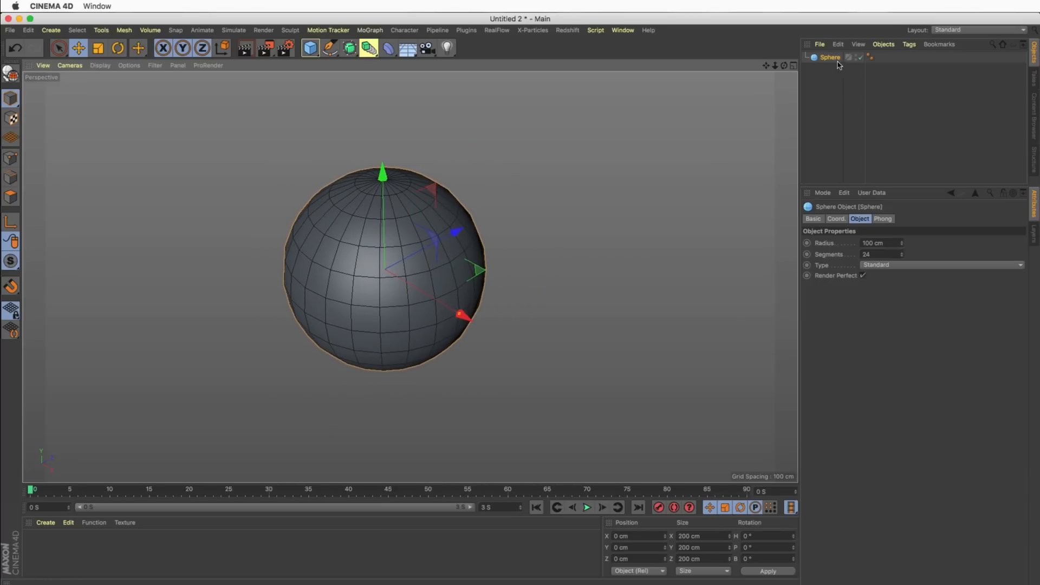
left_click_drag(837, 64, 831, 67, "ctrl")
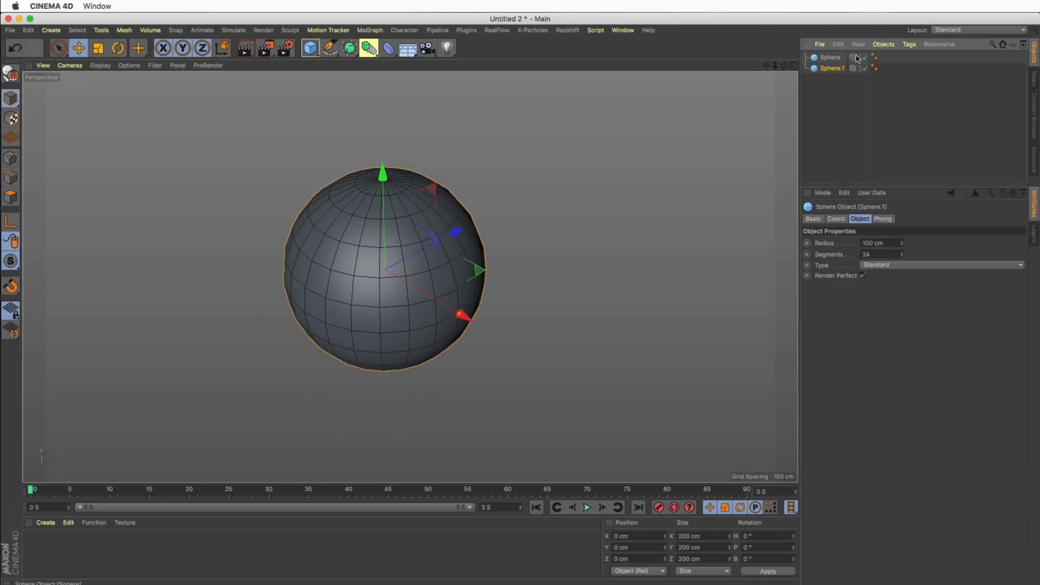
key("ctrl+z")
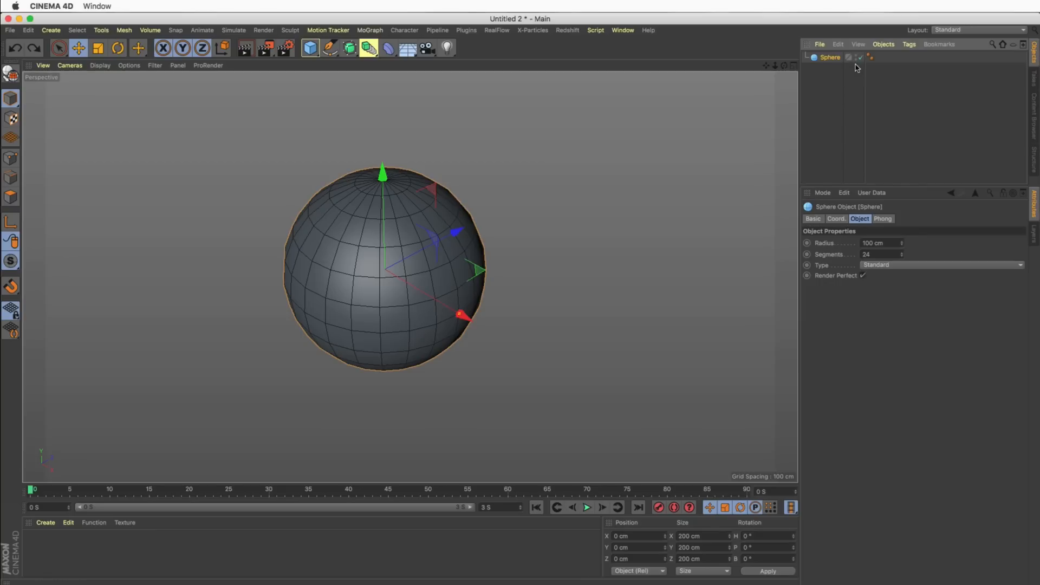
key("super+v")
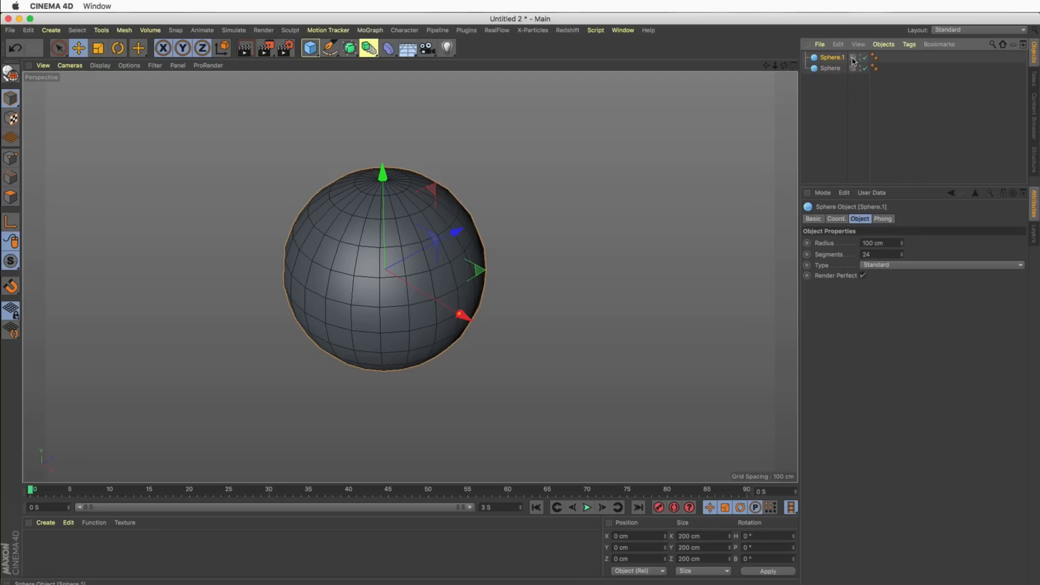
Shrink the duplicate sphere to about 85 cm and position it at about Y 112 cm, Z -78 cm, as an ear.
left_click_drag(457, 231, 392, 268)
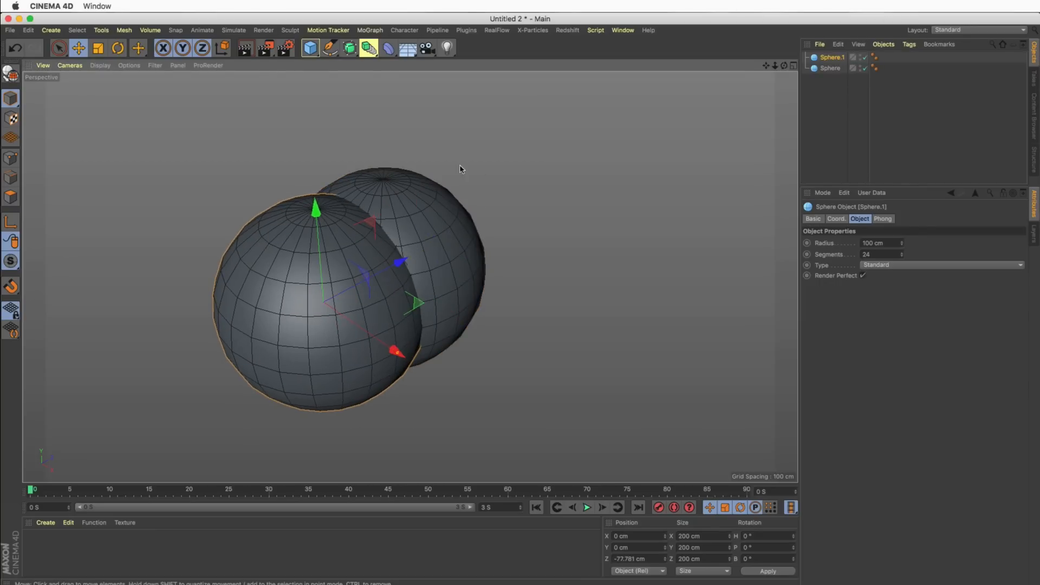
key("t")
left_click_drag(460, 167, 282, 249)
key("e")
left_click_drag(313, 210, 304, 97)
left_click_drag(444, 217, 394, 213, "alt")
middle_click_drag(393, 213, 397, 222, "alt")
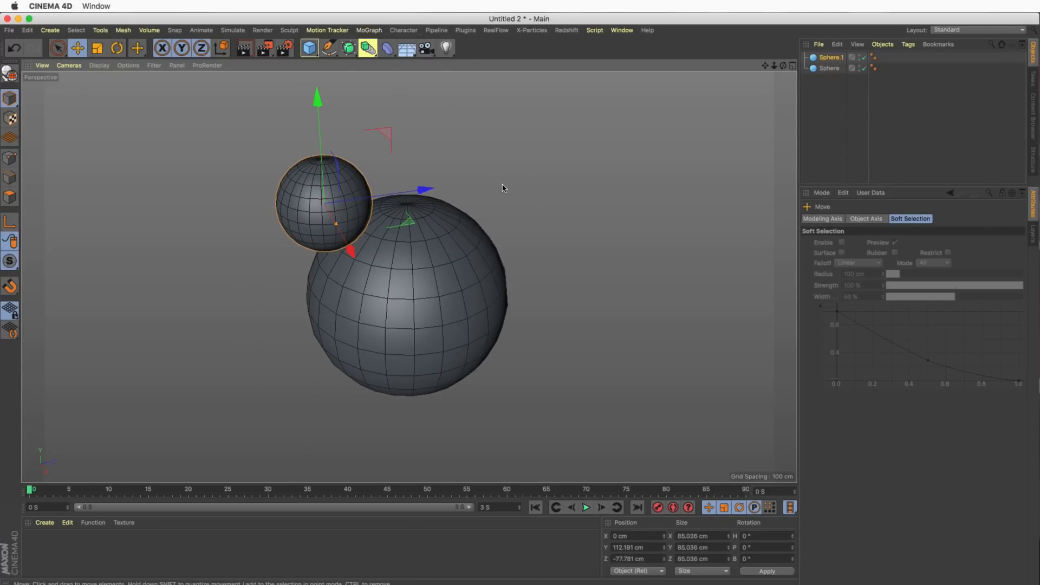
left_click(367, 49)
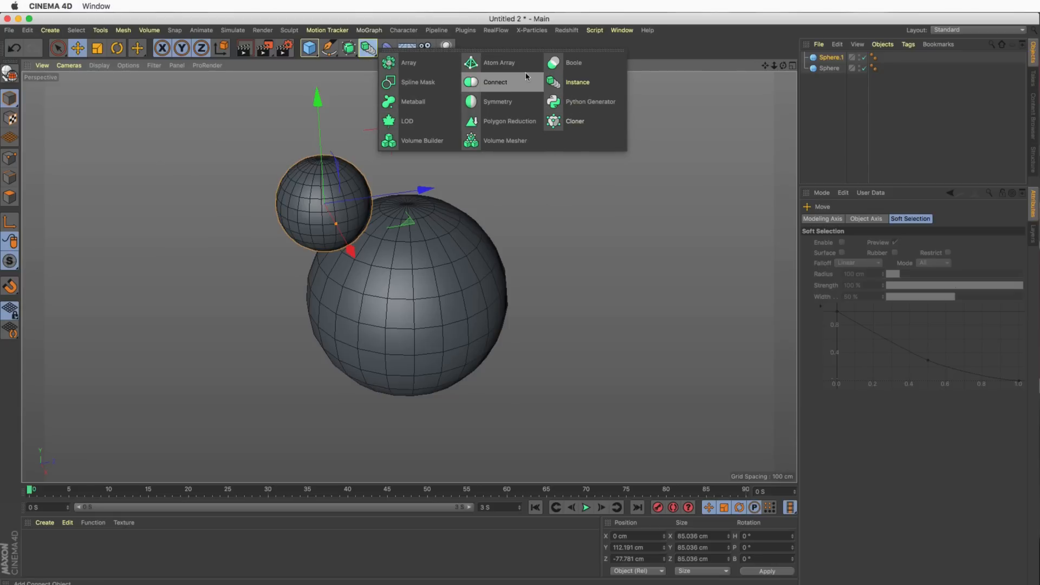
left_click(497, 102)
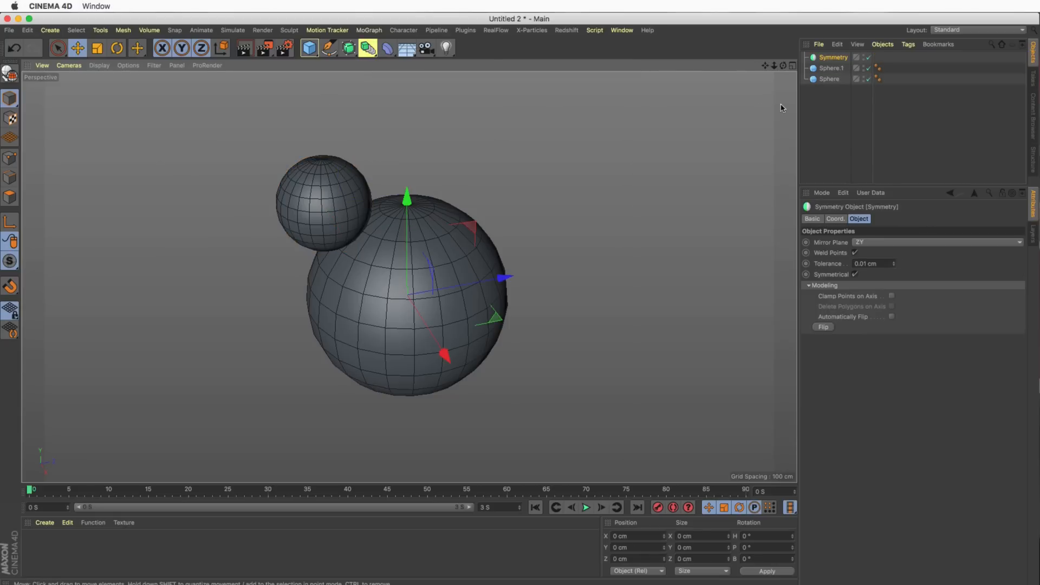
key("super+z")
Add a Symmetry object through the command search and make the small ear sphere its child.
key("shift+c")
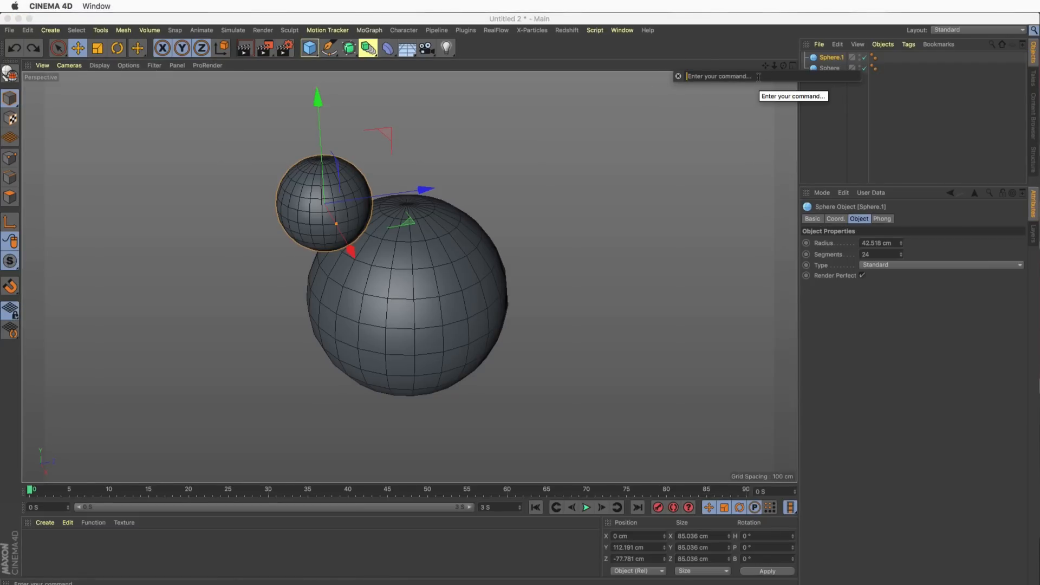
type("sy")
key("Return")
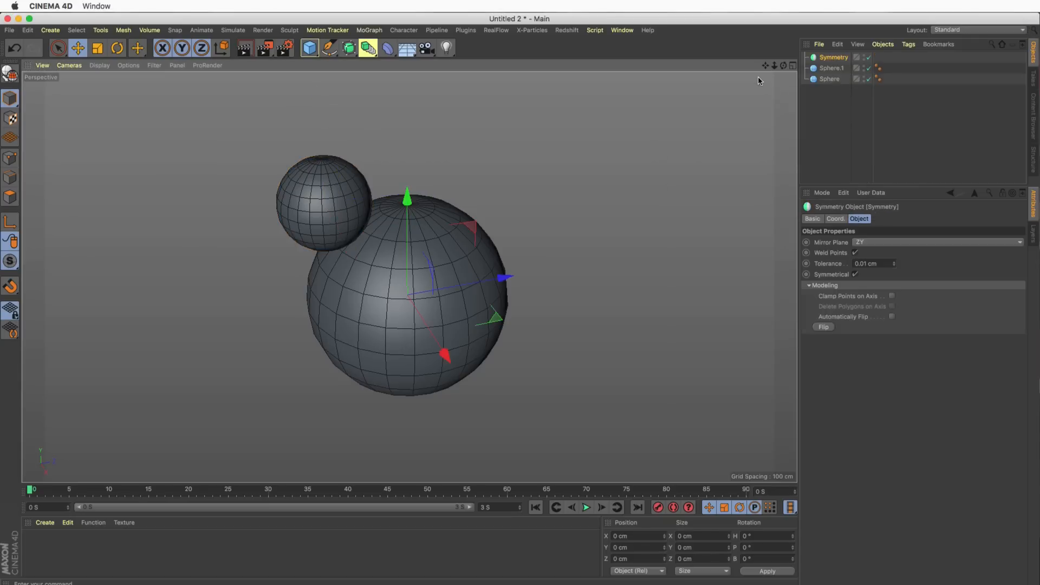
left_click_drag(830, 68, 834, 59)
Set the Symmetry object's mirror plane to XY to mirror the ear to the other side of the head.
left_click_drag(423, 236, 404, 222, "alt")
left_click(833, 57)
left_click(874, 242)
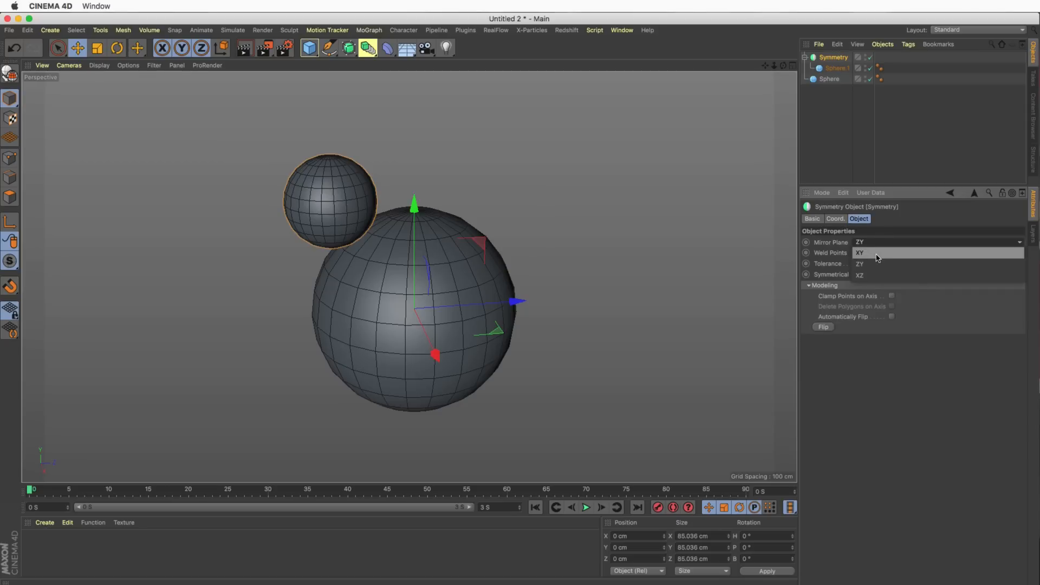
left_click(878, 252)
left_click_drag(453, 264, 491, 273, "alt")
Select the ear sphere inside the Symmetry object and switch the editing mode from Model to Object.
left_click(827, 68)
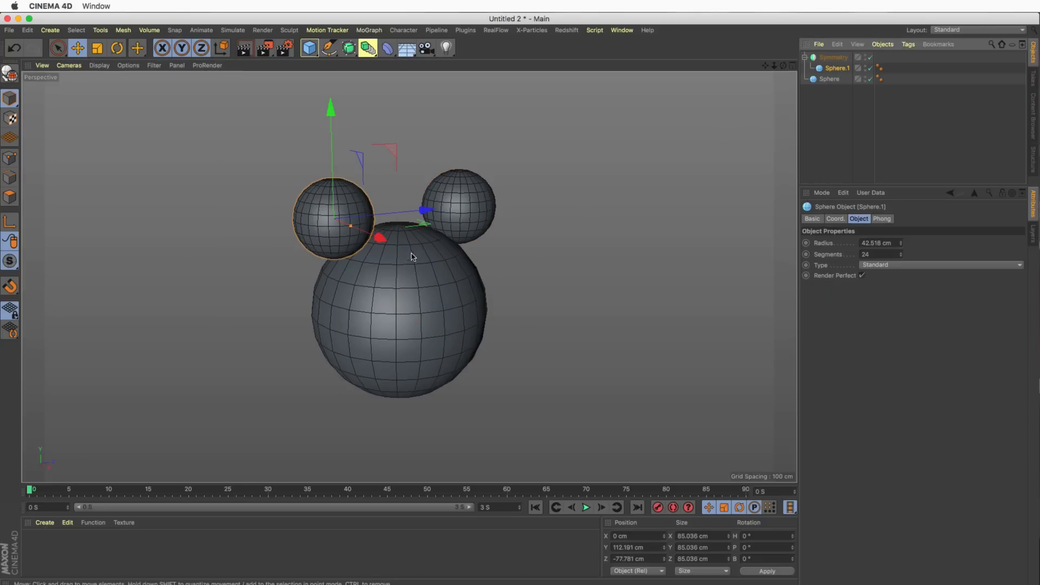
scroll(417, 260, "down", 3)
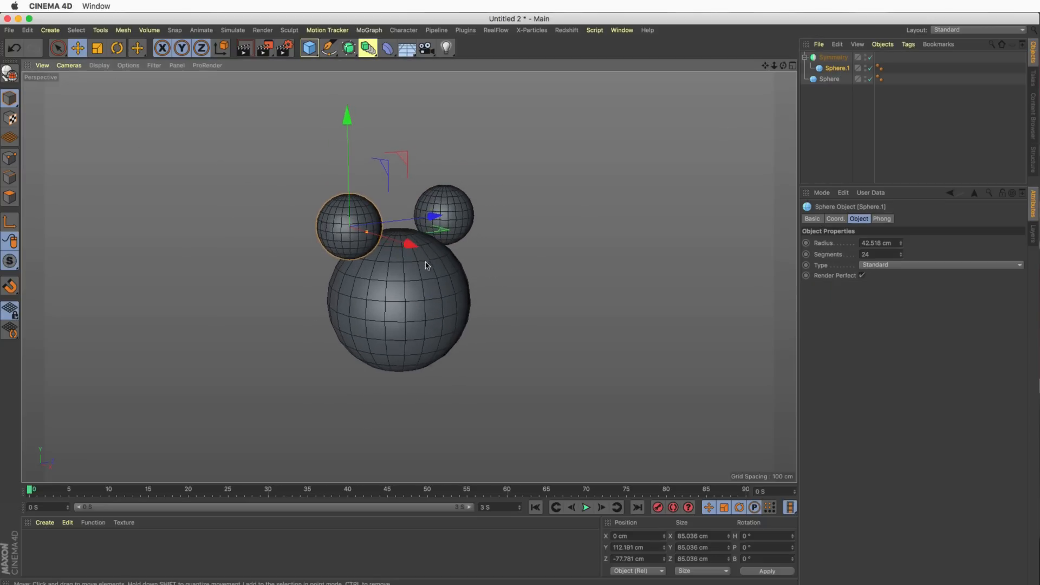
middle_click_drag(426, 265, 434, 252, "alt")
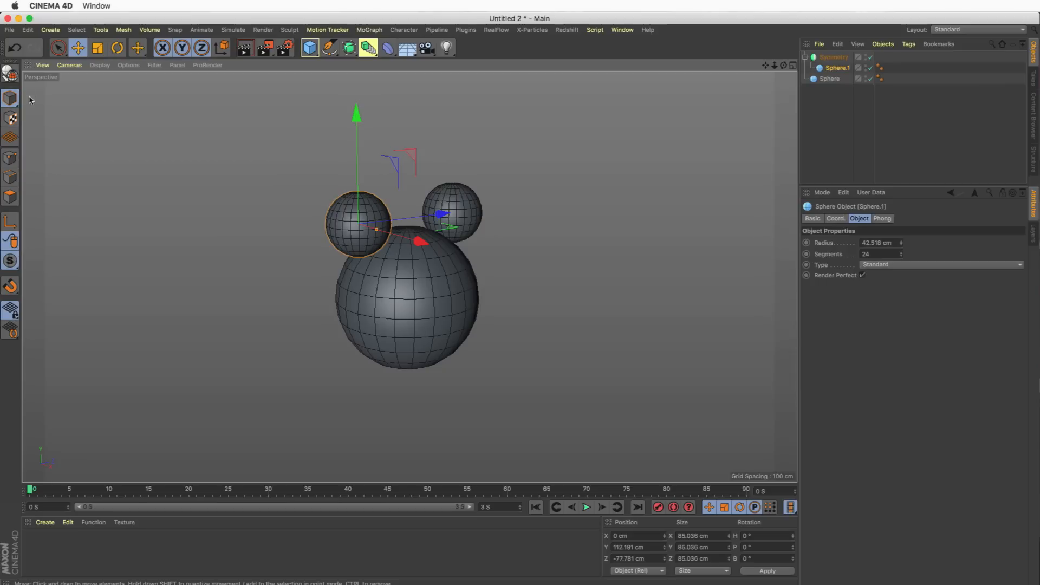
left_click(12, 98)
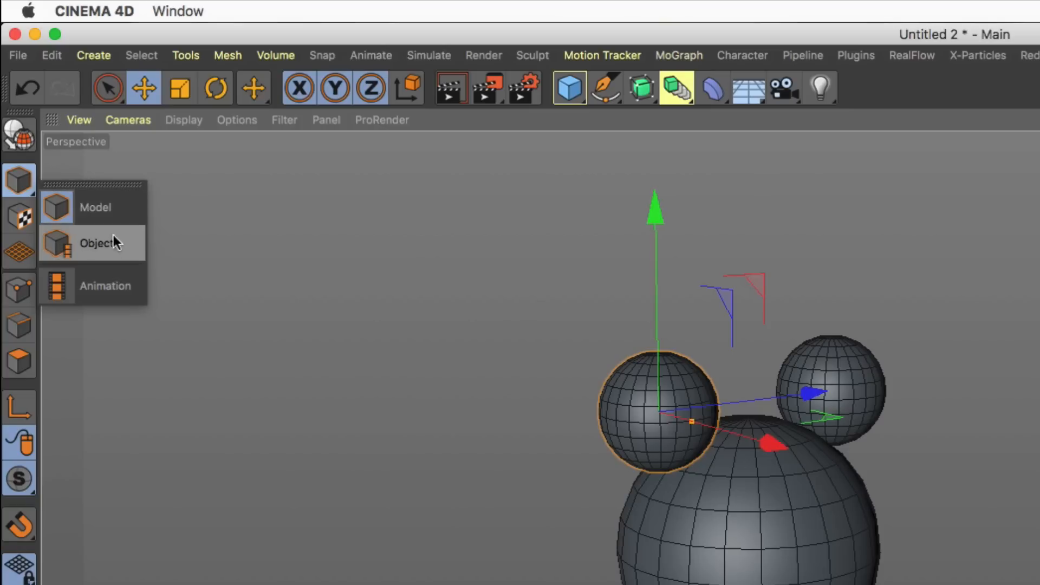
left_click(109, 247)
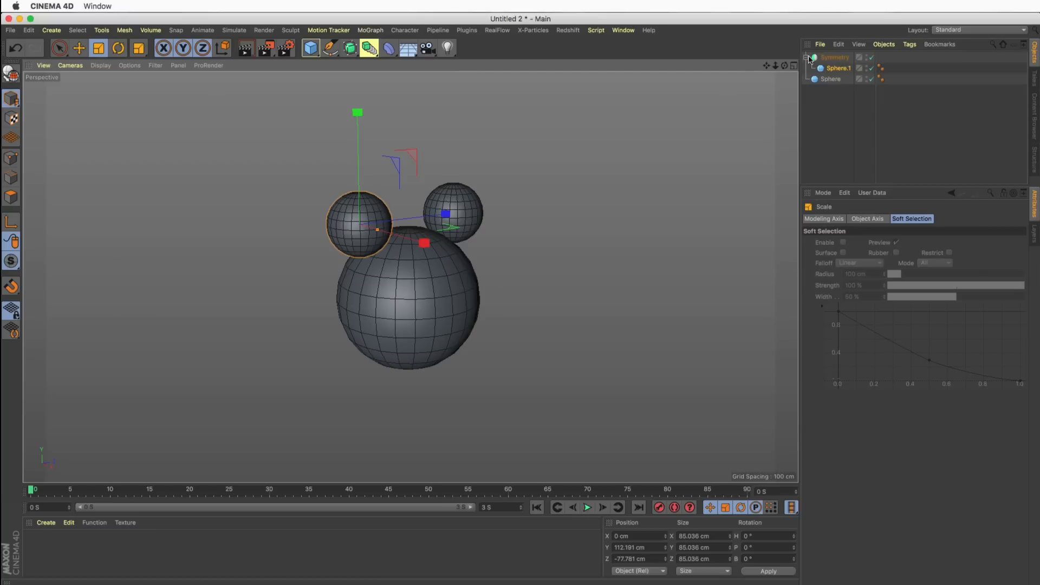
left_click(840, 68)
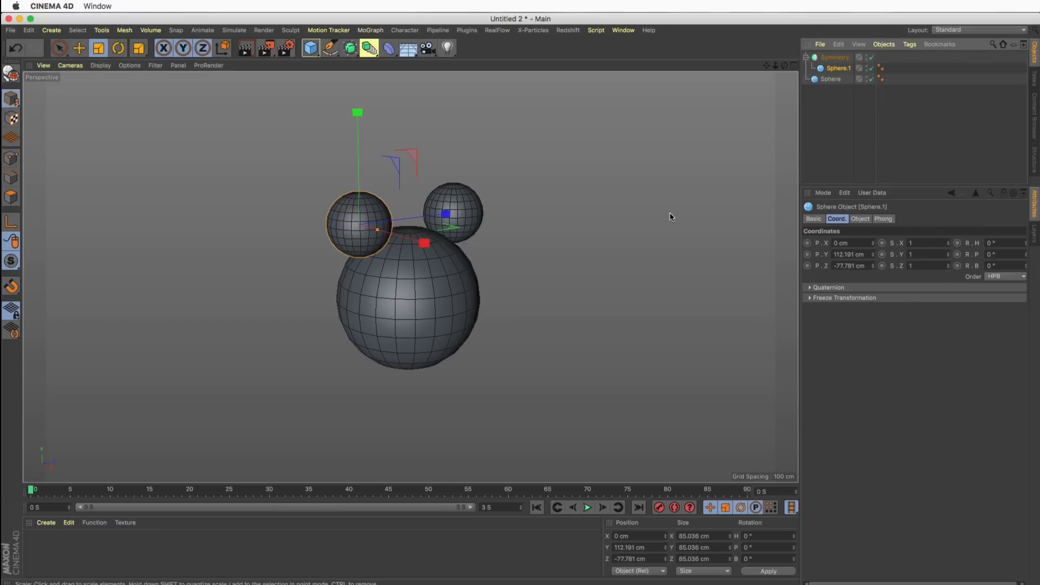
Flatten the ear sphere along its Z axis and move it down and back on the head in the XY plane.
left_click_drag(442, 211, 400, 220)
left_click_drag(406, 231, 476, 228, "alt")
key("e")
left_click_drag(408, 163, 370, 182)
Stretch the large head sphere along X to about 267 cm and move it forward to about X 29 cm.
left_click(834, 80)
middle_click_drag(371, 328, 426, 323, "alt")
key("t")
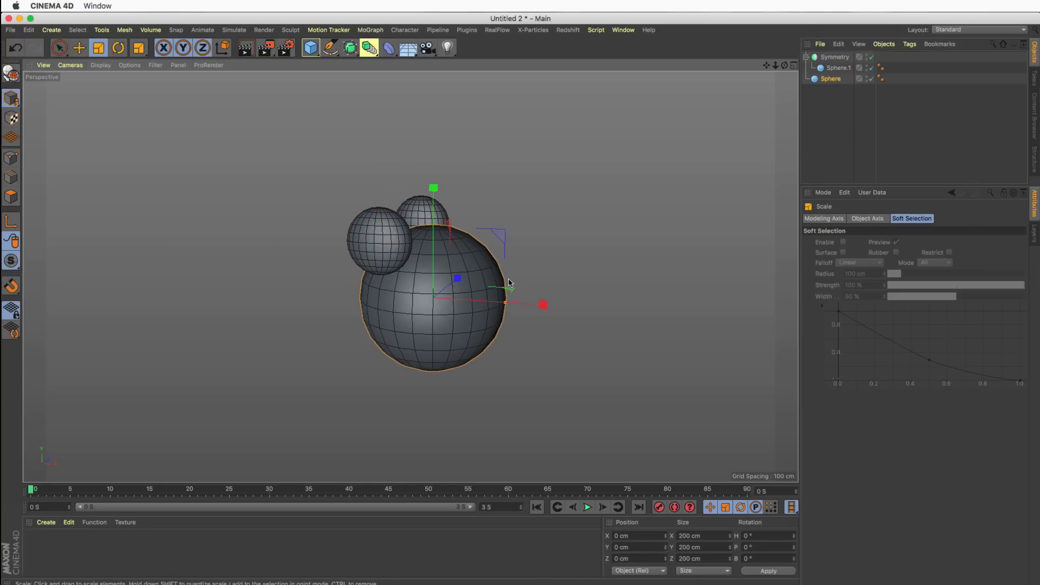
left_click_drag(541, 307, 575, 313)
key("e")
left_click_drag(541, 308, 563, 310)
Duplicate the stretched head sphere and scale the copy down uniformly to about 120 × 90 × 90 cm for the nose.
left_click_drag(834, 79, 834, 92, "ctrl")
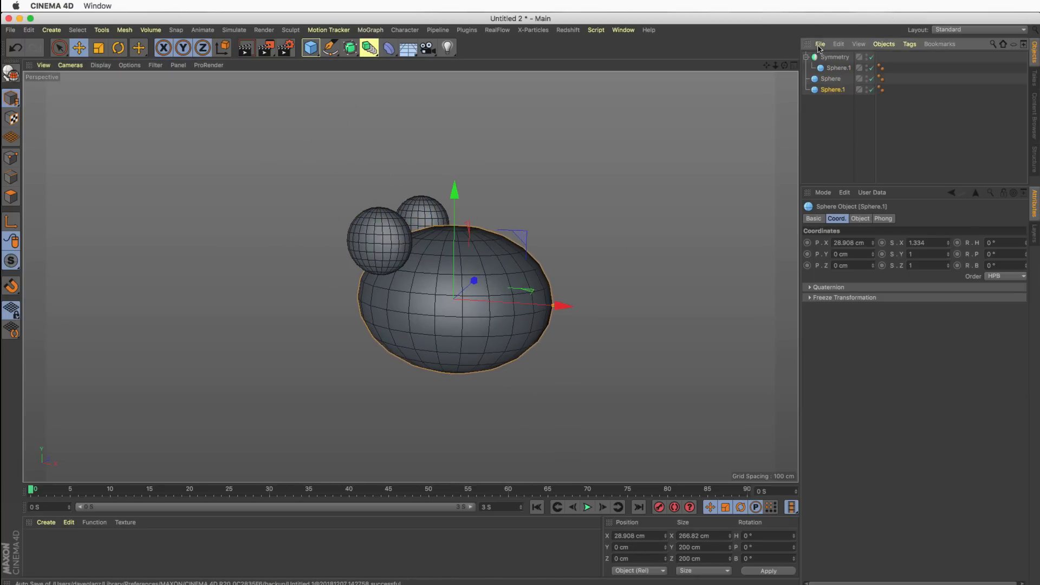
key("super+z")
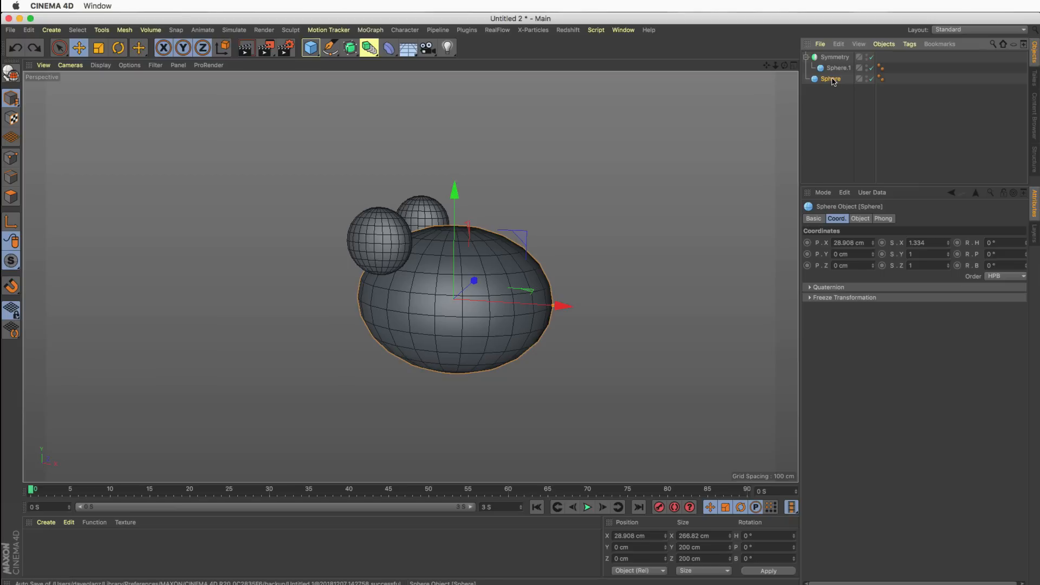
left_click_drag(833, 81, 834, 90, "ctrl")
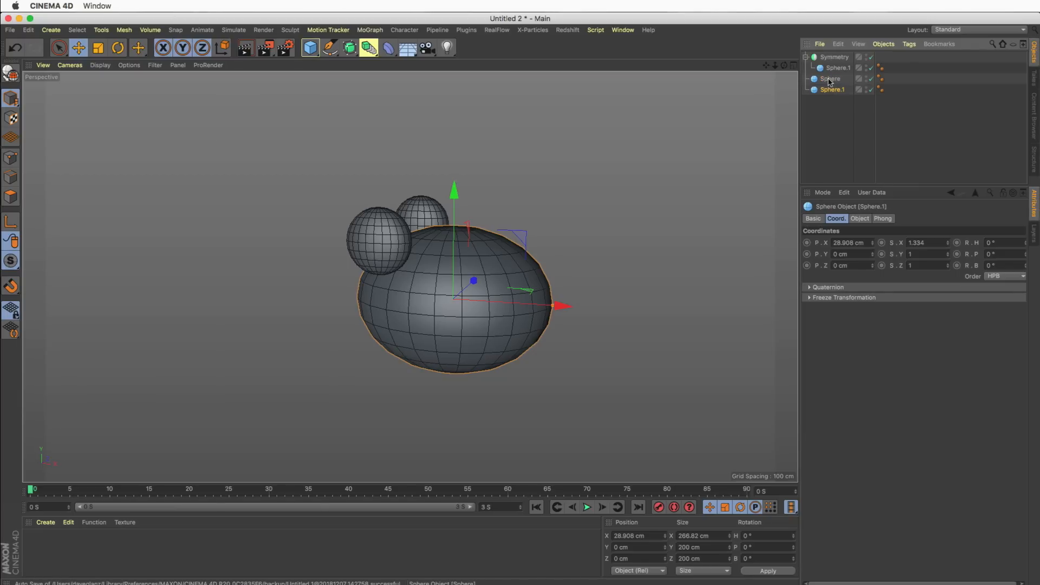
key("t")
left_click_drag(592, 162, 469, 256)
Place the nose sphere at the head's front at about X 131, Y 37 cm and shrink it to about 98 × 73 × 73 cm.
key("e")
left_click_drag(532, 307, 607, 308)
left_click_drag(533, 209, 531, 183)
key("t")
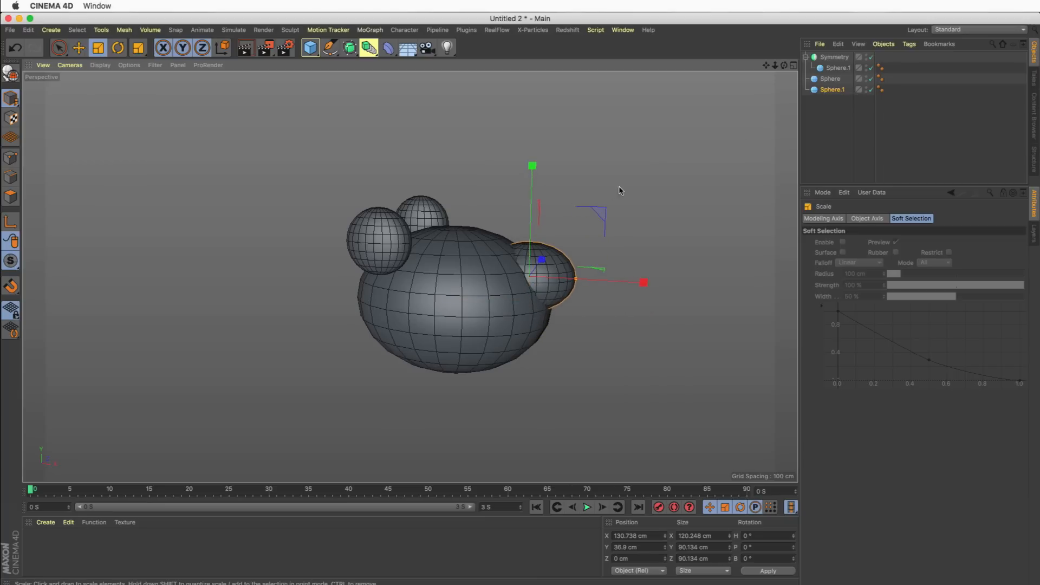
left_click_drag(619, 190, 398, 261)
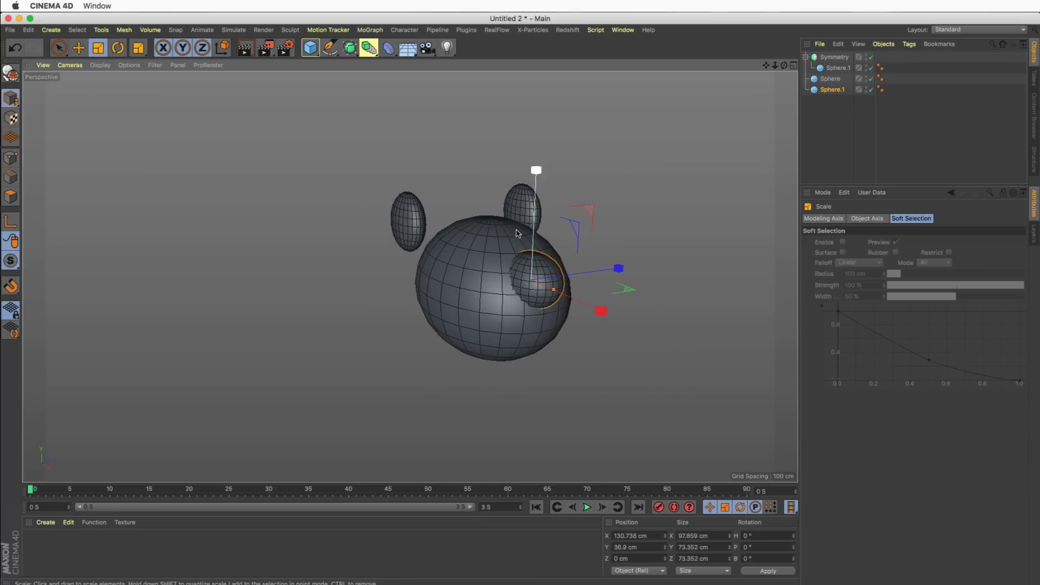
left_click_drag(486, 235, 515, 237, "alt")
Select the ear sphere inside the Symmetry object and move it slightly inward along Z toward the head.
left_click(833, 57)
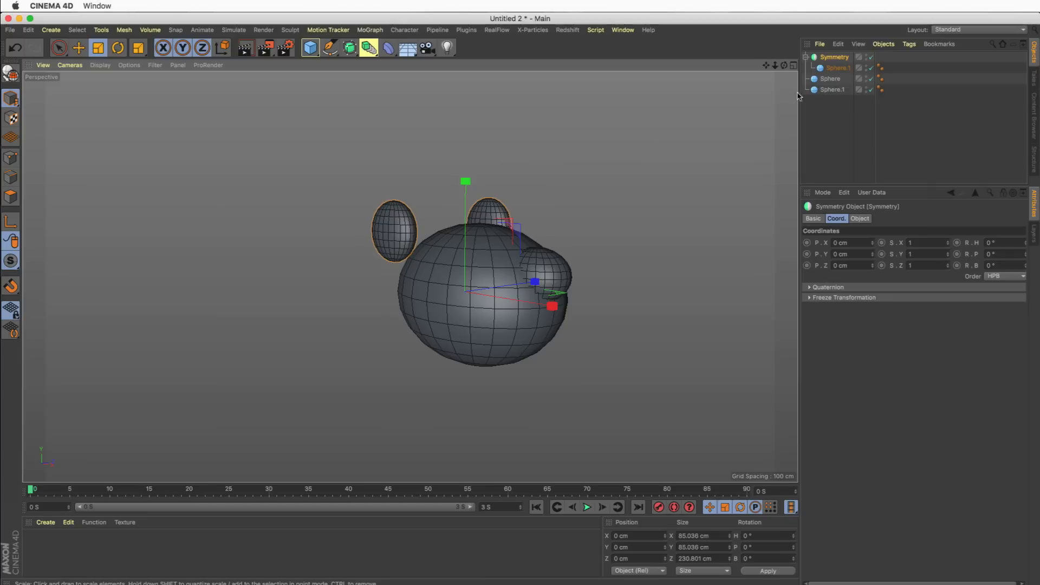
left_click(487, 208)
left_click_drag(477, 187, 419, 271, "alt")
key("e")
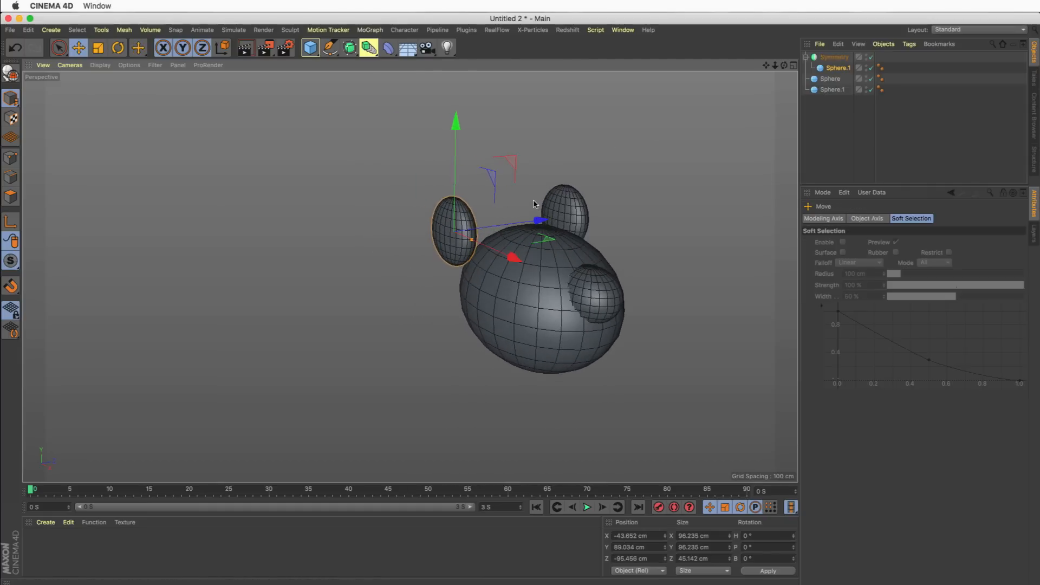
left_click_drag(537, 220, 547, 218)
Raise the nose sphere to about Y 53 cm and narrow it along X to about 83 cm.
left_click_drag(532, 256, 568, 280, "alt")
left_click(607, 271)
left_click_drag(641, 222, 640, 209)
key("t")
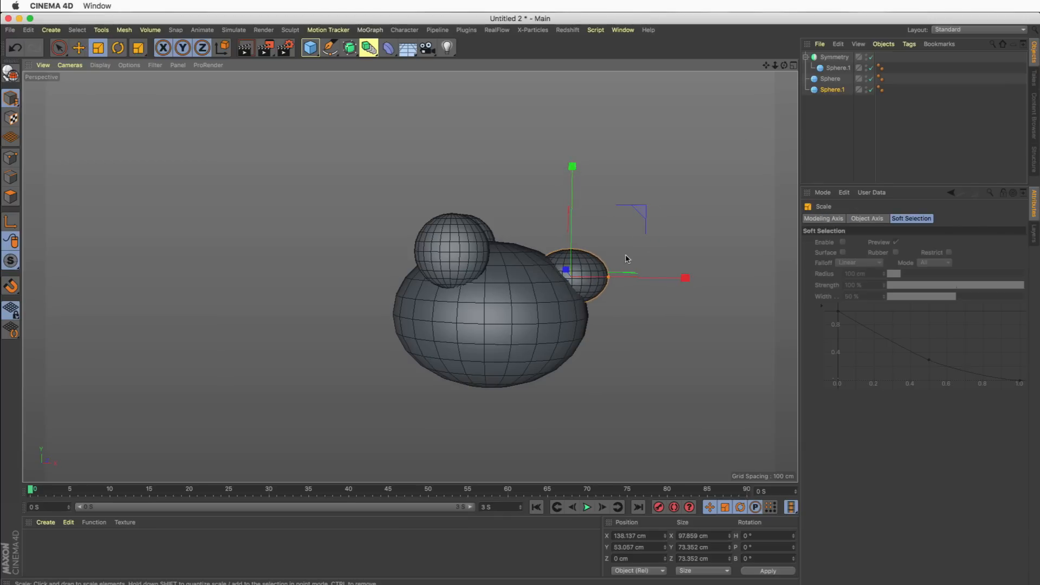
left_click_drag(627, 275, 556, 318)
key("e")
left_click(833, 57, "shift")
right_click_drag(556, 319, 528, 317, "alt")
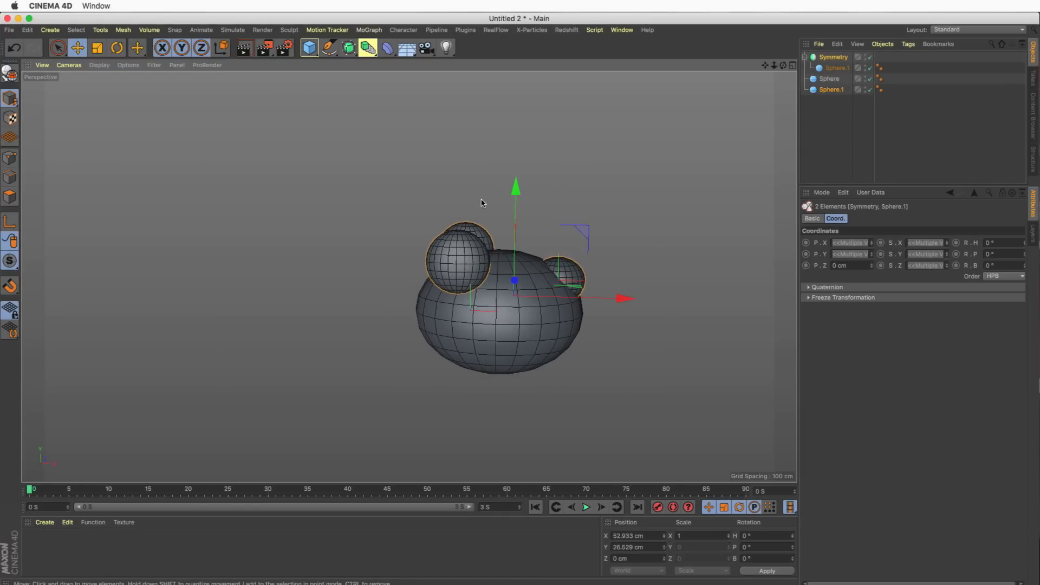
Add a cylinder primitive and widen it to a diameter of about 186 cm.
left_click(310, 49)
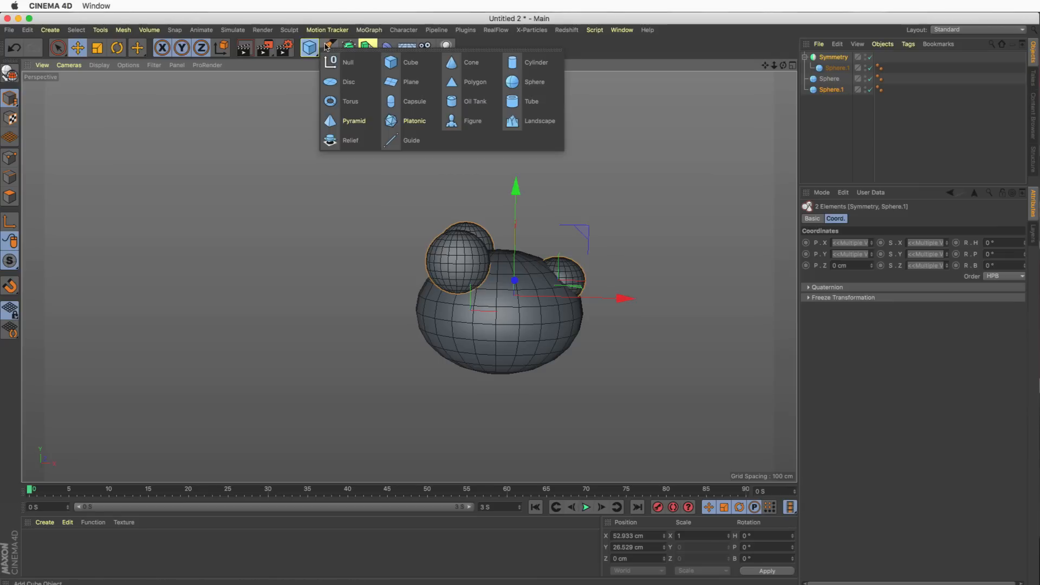
left_click(535, 64)
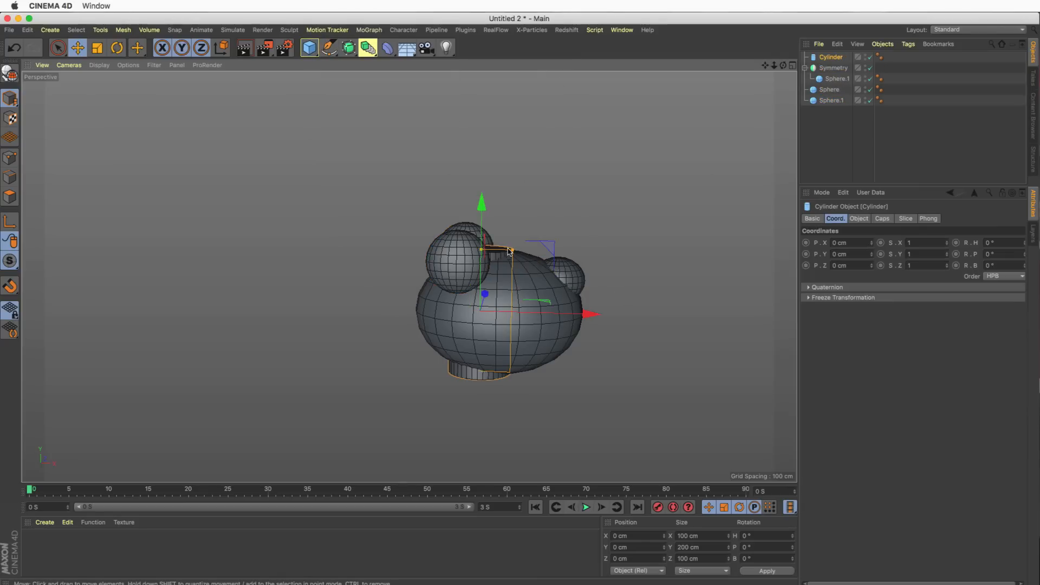
left_click_drag(509, 251, 541, 250)
Tilt the cylinder about 43.5° on the B axis and move it down and back behind the head as a neck.
key("r")
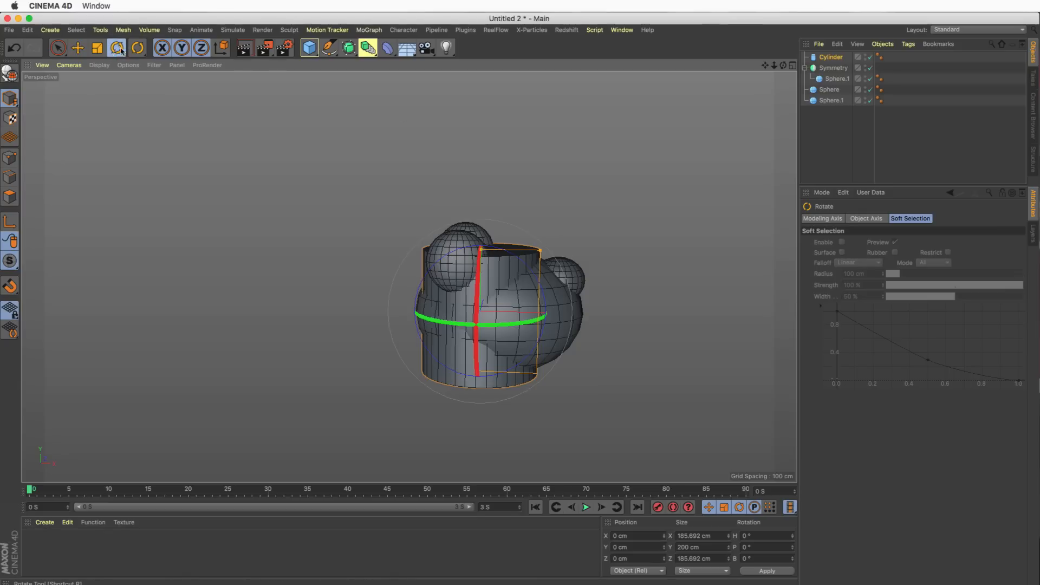
left_click_drag(470, 247, 544, 229)
key("e")
left_click_drag(565, 307, 508, 278)
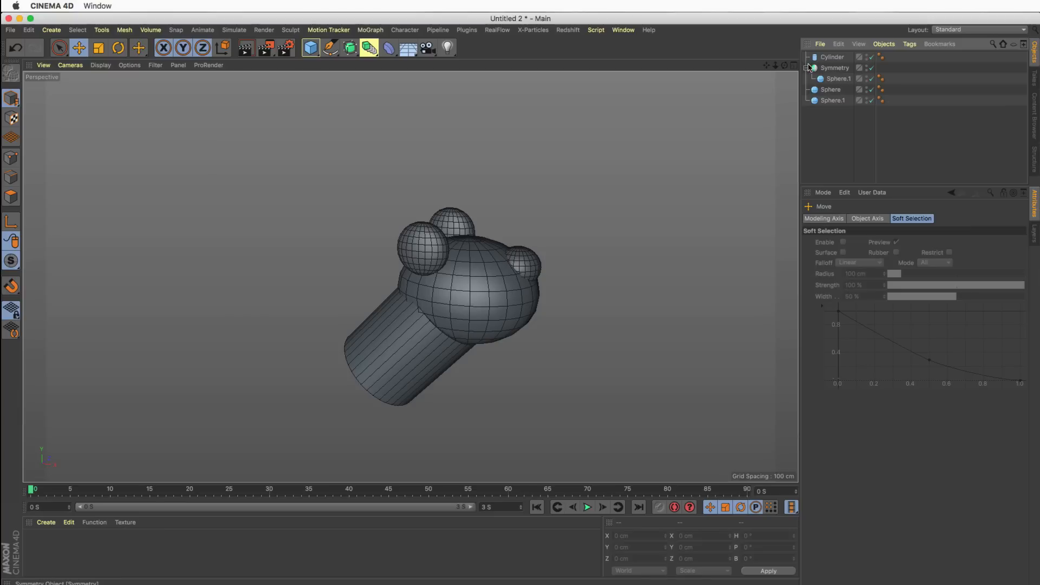
Collapse the Symmetry hierarchy and select the cylinder, the Symmetry object and both top-level spheres together.
left_click(804, 68)
left_click_drag(830, 101, 823, 54)
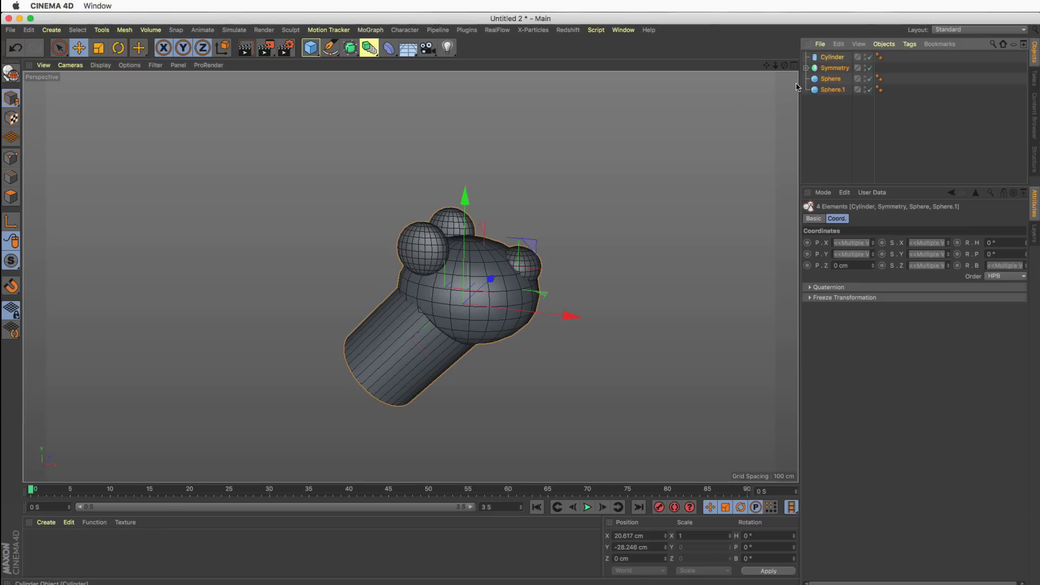
scroll(432, 267, "up", 5)
left_click_drag(422, 260, 473, 194, "alt")
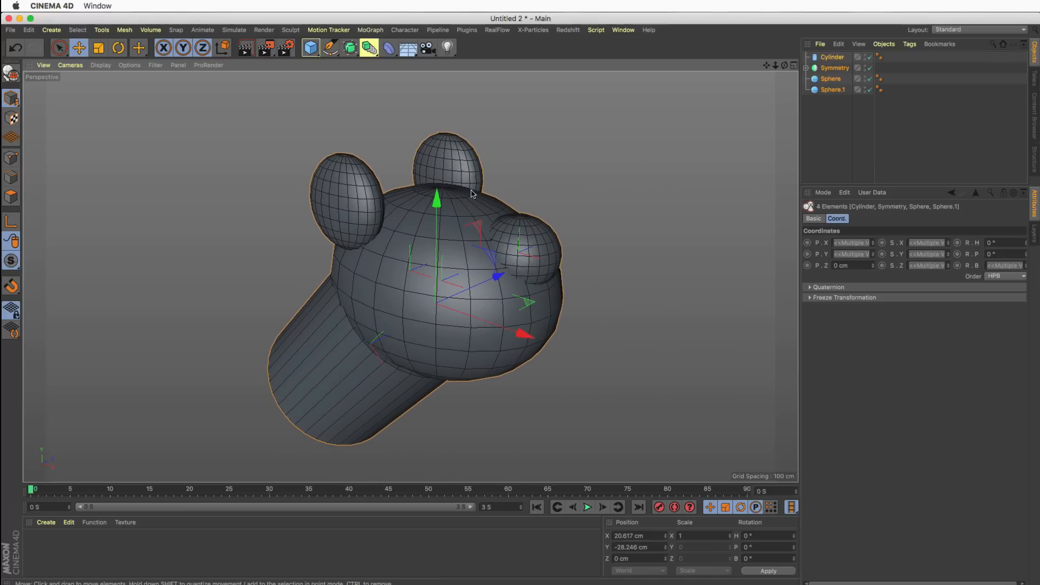
Detach the Volume commands as a floating palette and add a Volume Builder object.
left_click(150, 31)
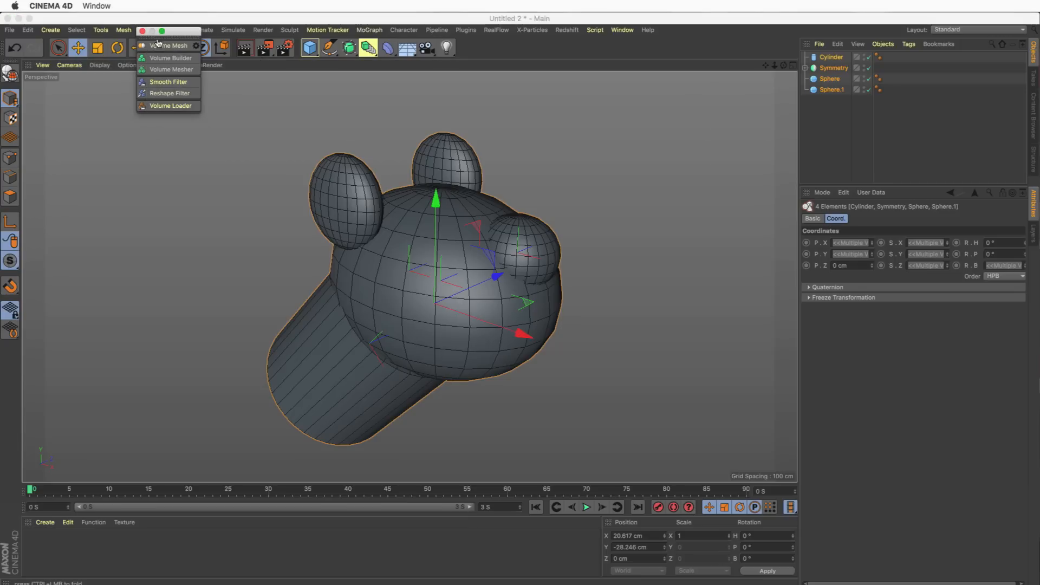
left_click(157, 39)
left_click_drag(194, 87, 726, 96)
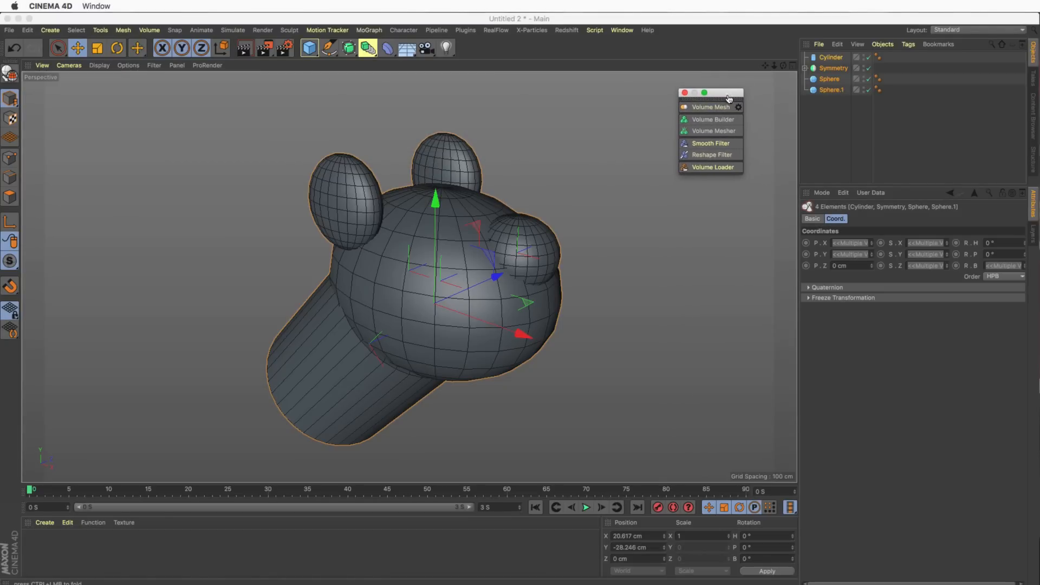
left_click(714, 120)
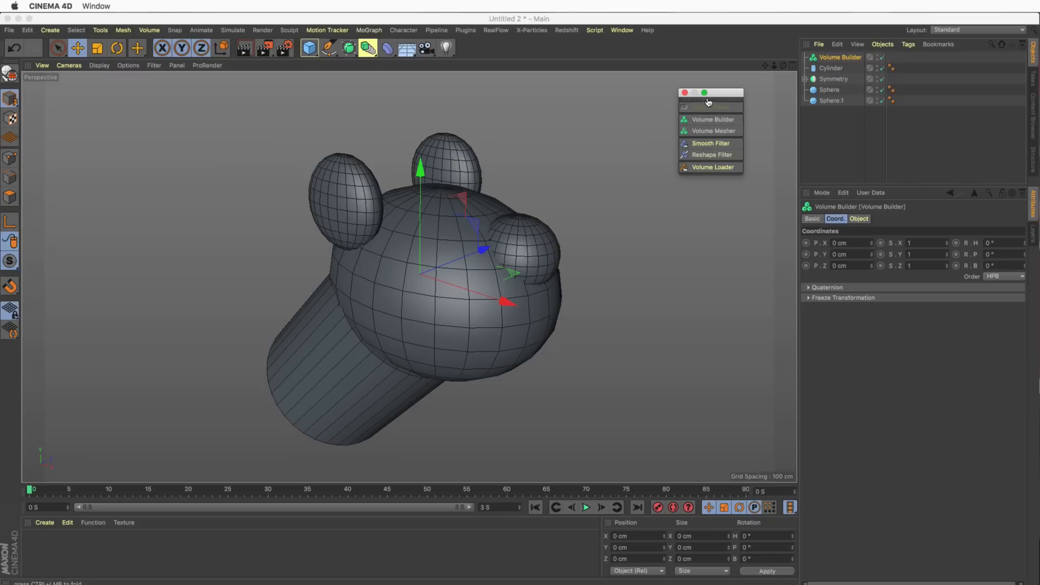
Dock the Volume palette beside the object list and make the object list area taller.
left_click_drag(709, 102, 807, 106)
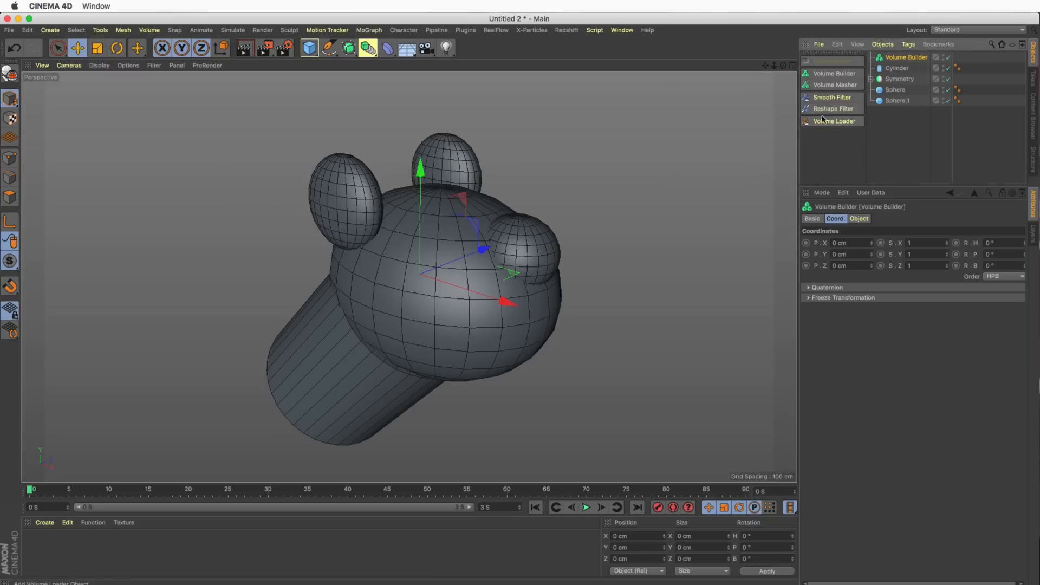
left_click_drag(826, 184, 826, 231)
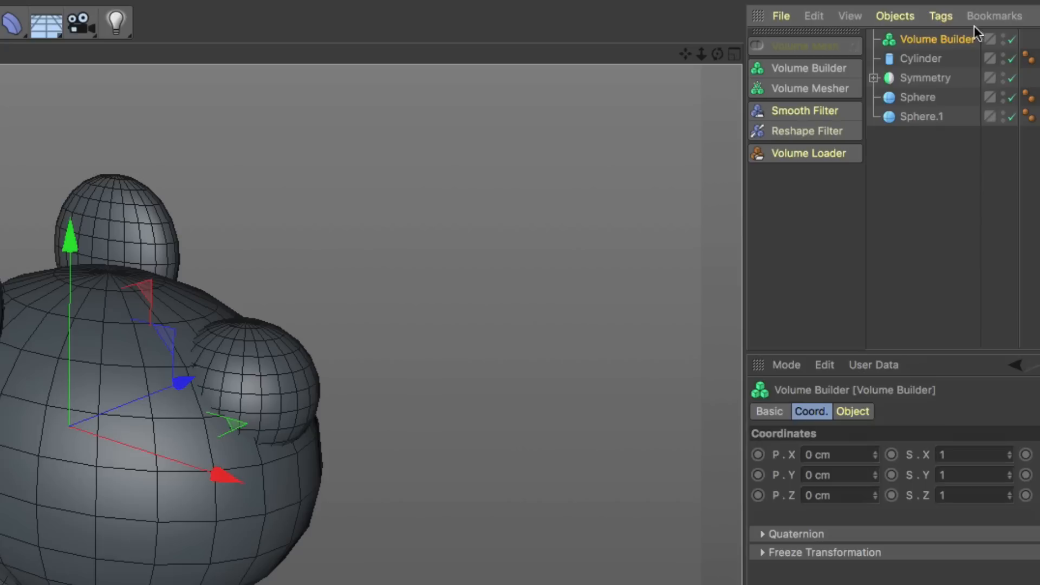
Make the cylinder, the Symmetry object and both spheres children of the Volume Builder.
left_click_drag(940, 176, 934, 38)
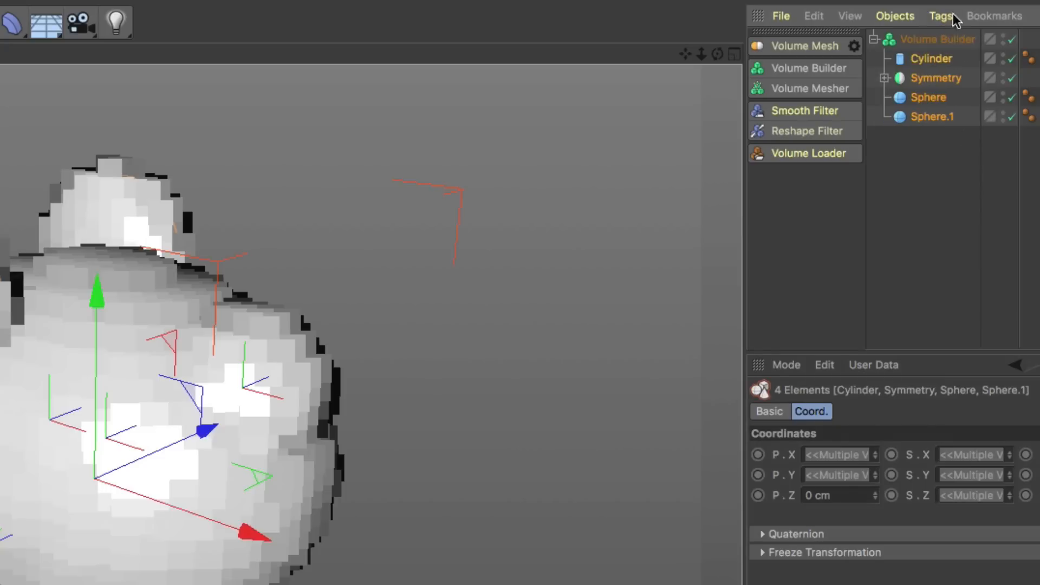
left_click(934, 36)
left_click_drag(169, 412, 245, 375, "alt")
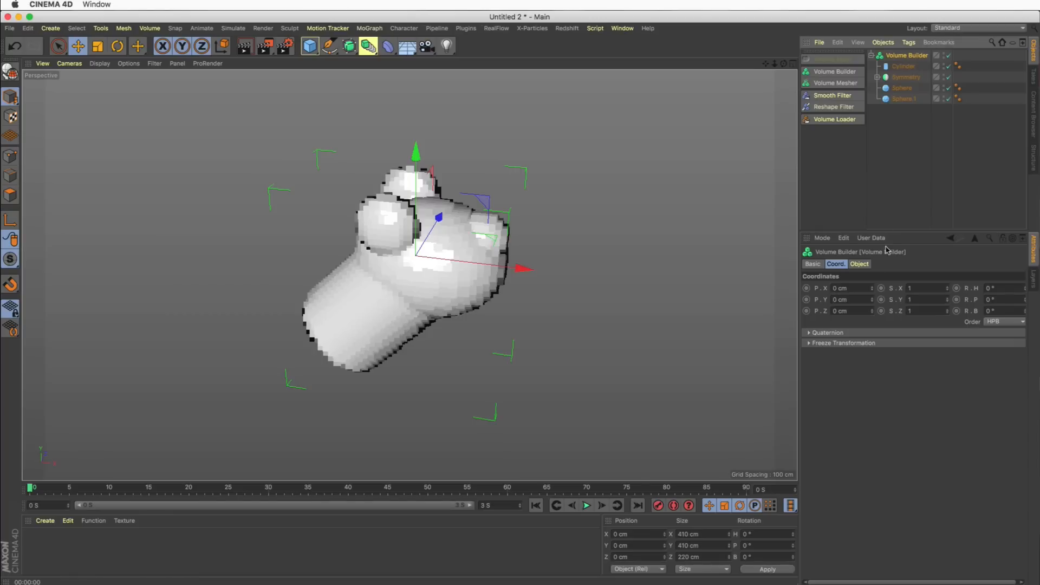
Set the Volume Builder's voxel size to 7 cm.
left_click(859, 264)
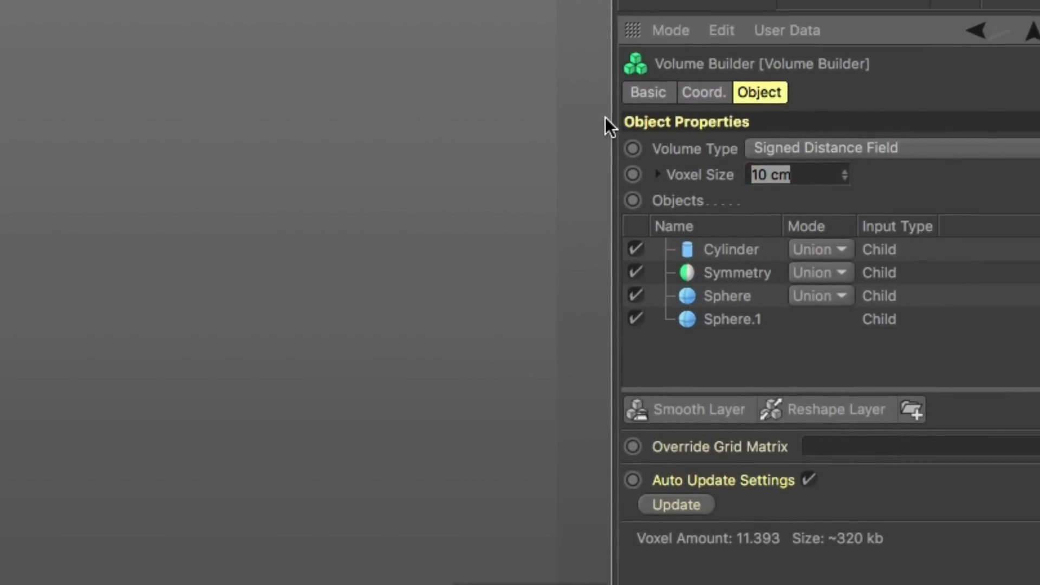
type("7")
key("Return")
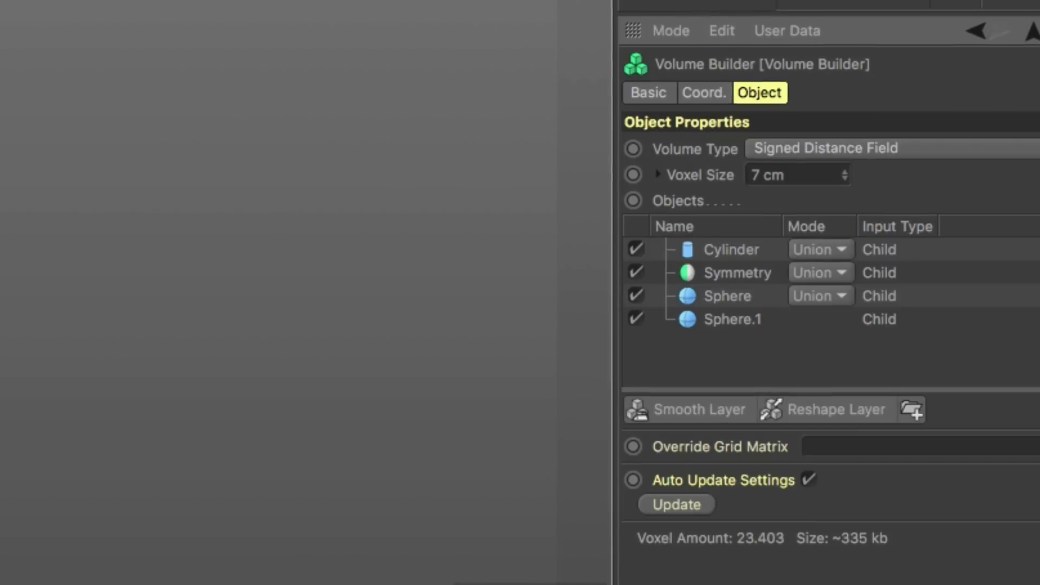
Move the nose sphere inside the Volume Builder forward to about X 143 cm.
left_click(949, 32)
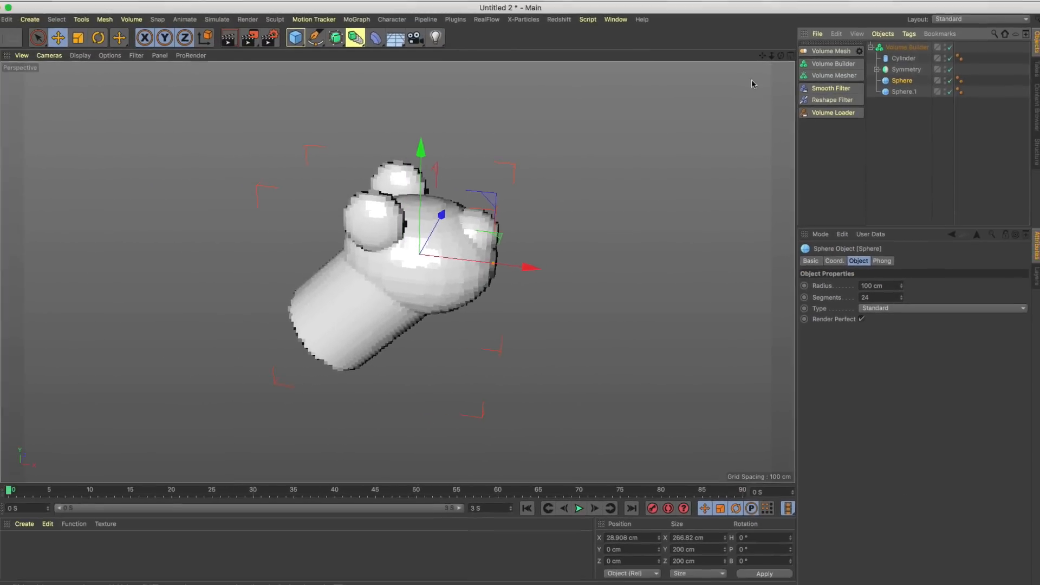
left_click(903, 91)
left_click_drag(527, 240, 551, 245)
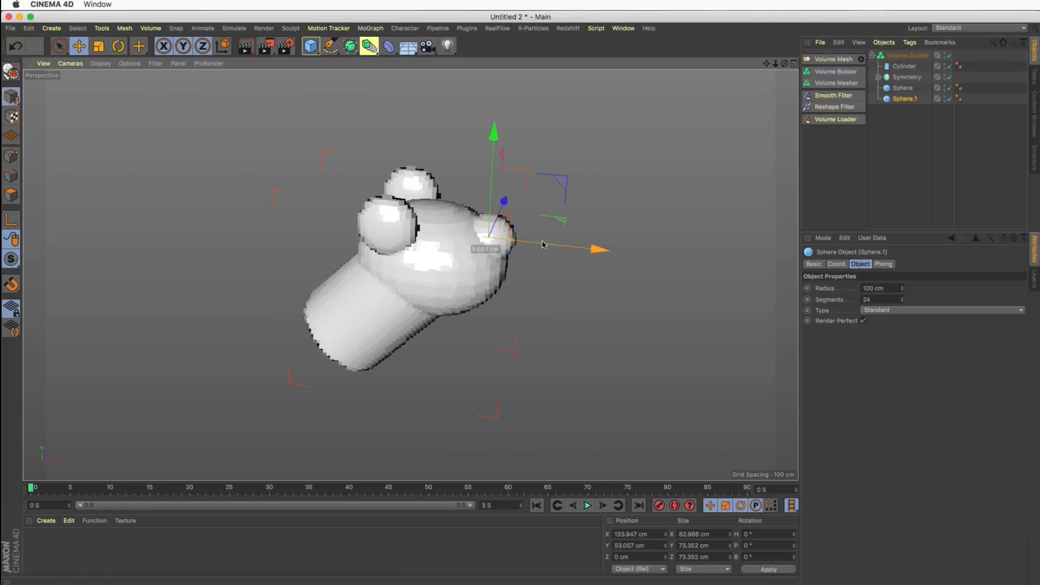
left_click_drag(473, 240, 382, 221, "alt")
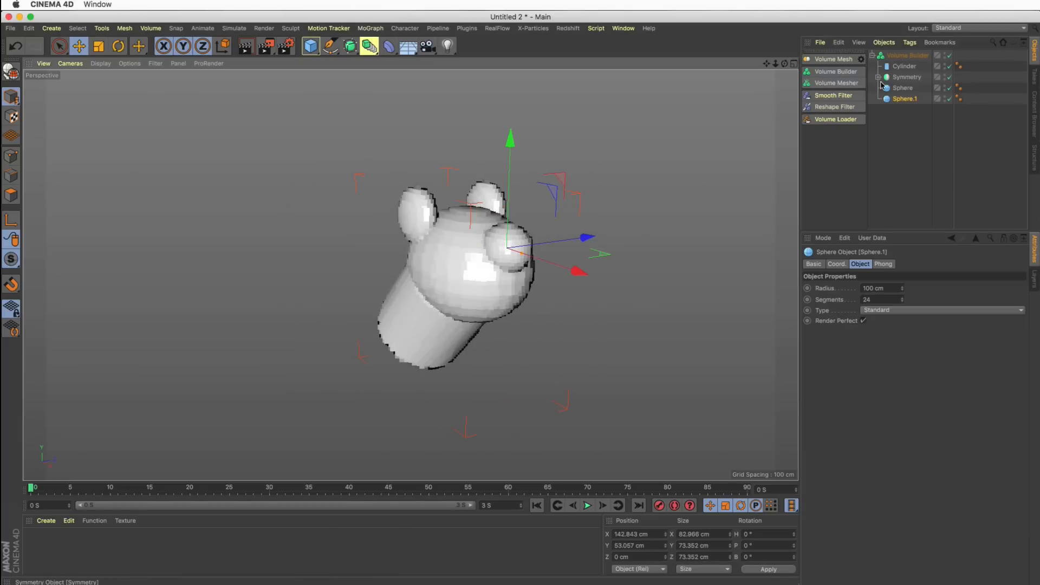
left_click_drag(474, 239, 501, 238, "alt")
Shift the neck cylinder slightly along its local X axis and scale it to fit the head.
left_click(904, 66)
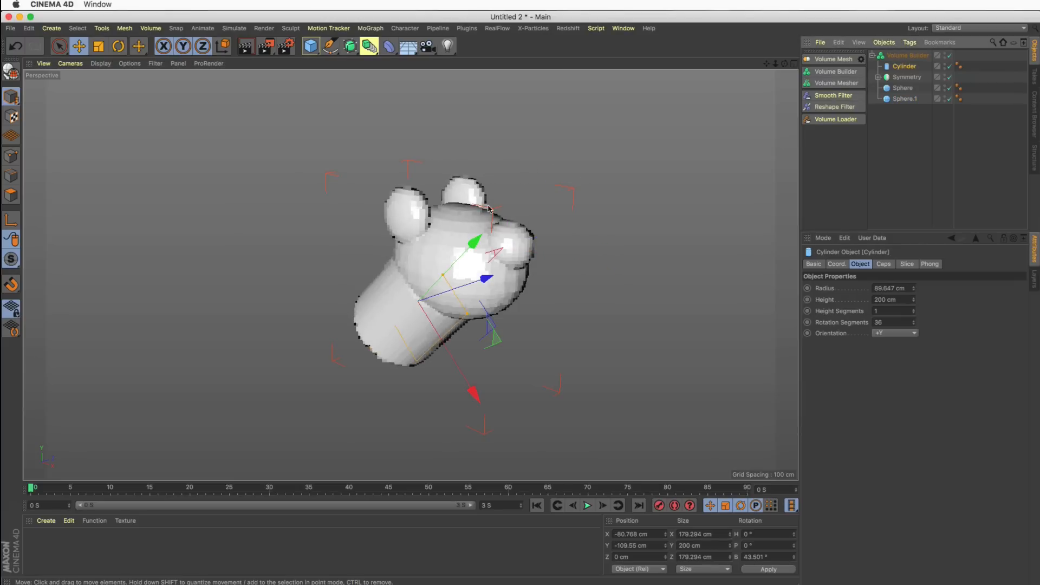
left_click_drag(456, 361, 447, 343)
left_click_drag(469, 277, 519, 260, "alt")
key("t")
left_click_drag(465, 193, 487, 271)
Add a Volume Mesher object and make the Volume Builder its child to turn the volume into a mesh.
left_click(838, 84)
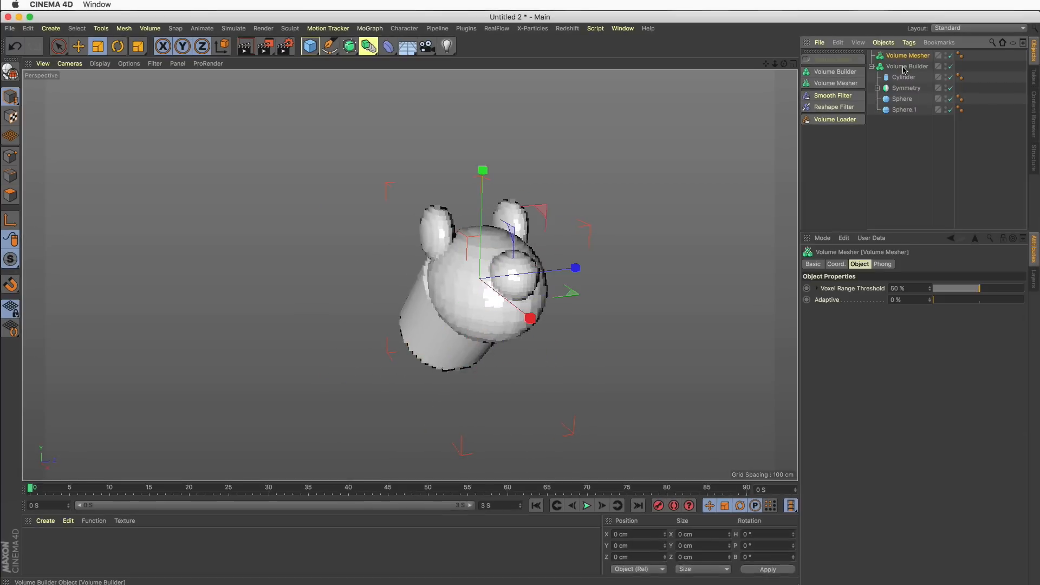
left_click(907, 58)
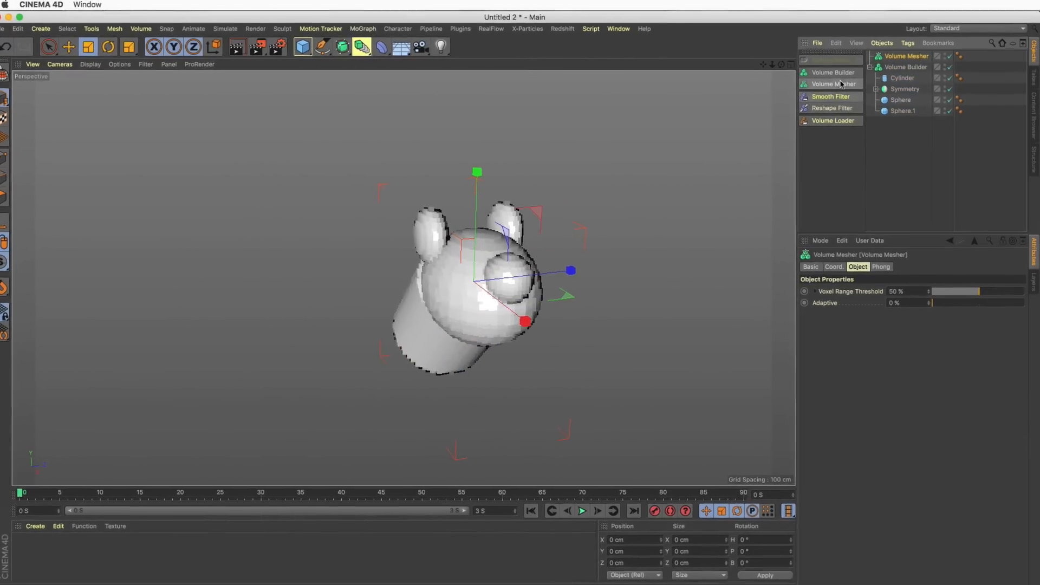
mouse_move(878, 73)
left_mouse_down()
mouse_move(896, 62)
mouse_move(861, 82)
left_mouse_up()
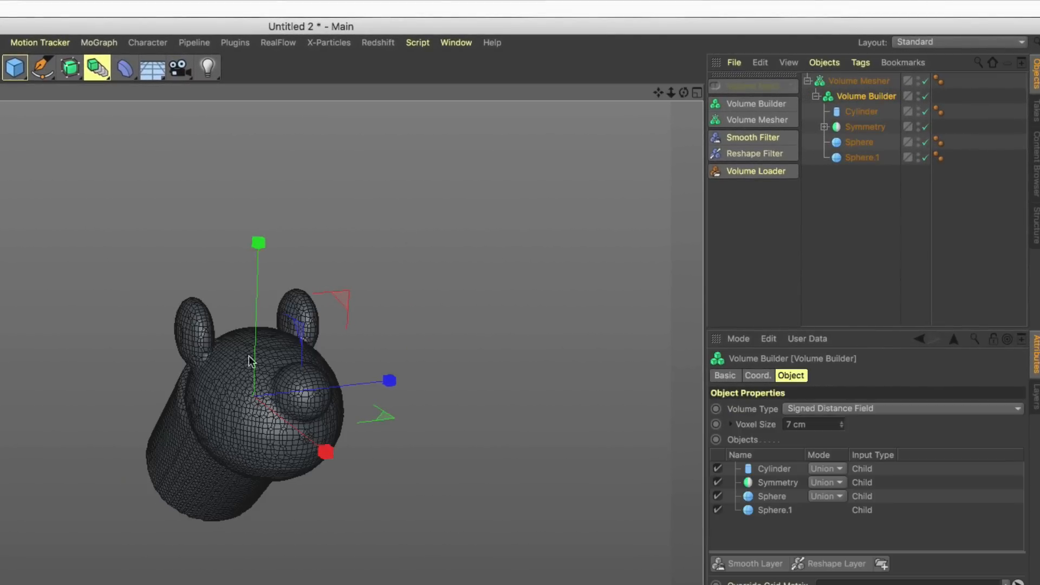
right_click_drag(230, 357, 351, 359, "alt")
left_click_drag(238, 367, 401, 239, "alt")
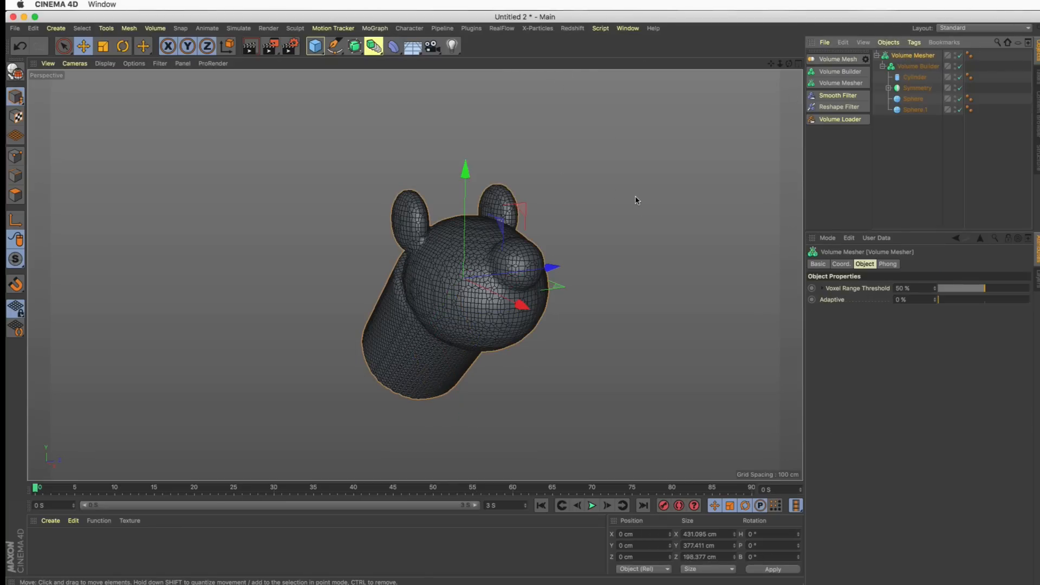
Add a Connect object and make the Volume Mesher its child.
left_click_drag(373, 48, 507, 83)
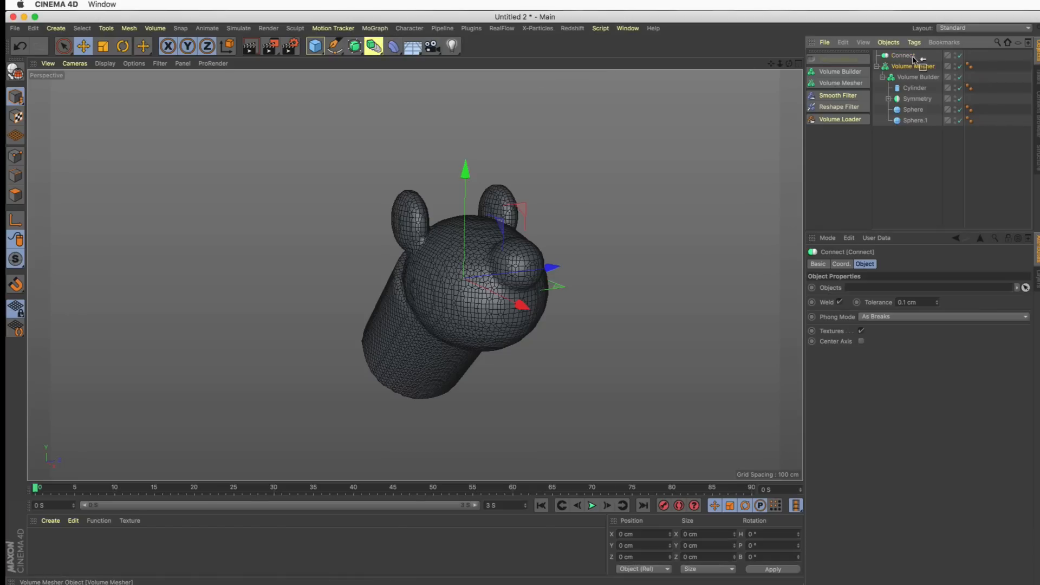
left_click_drag(914, 59, 916, 56)
left_click(903, 56)
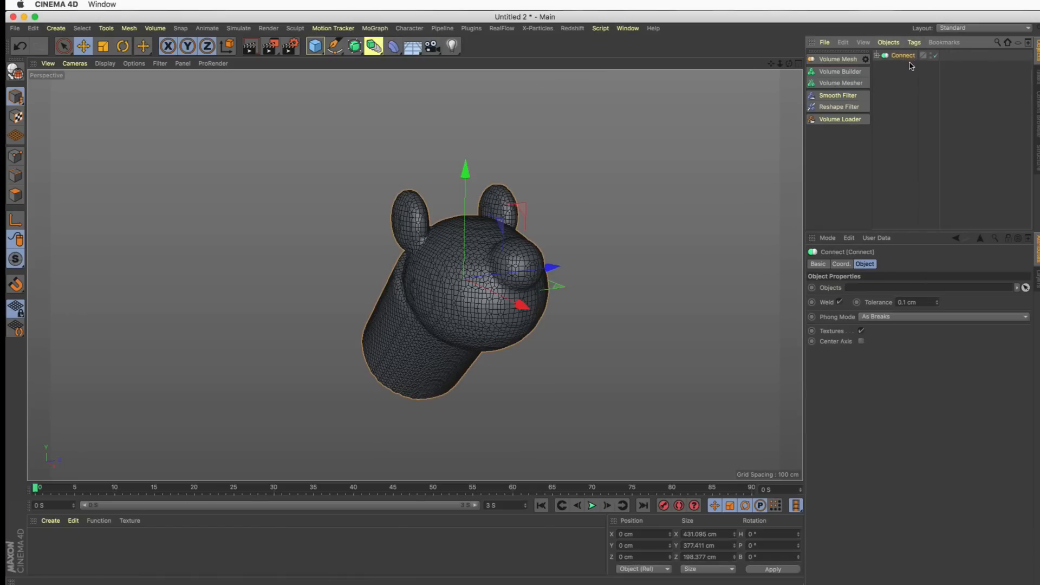
Duplicate the Connect object and hide the copy in the editor as a backup of the procedural setup.
key("super+c")
key("super+v")
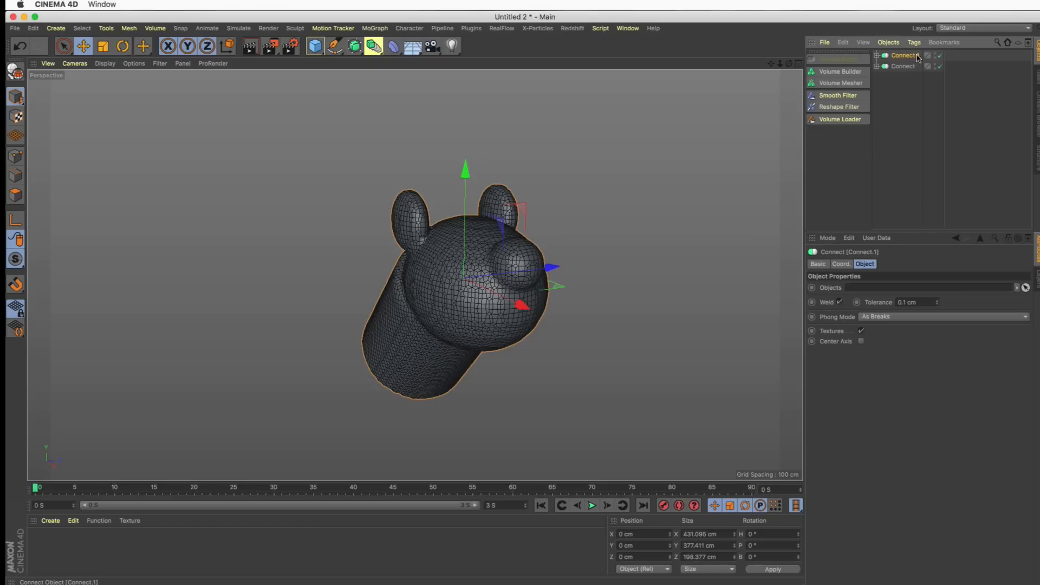
left_click(938, 56)
Convert the original Connect object into an editable polygon mesh and rename it "head".
left_click(907, 67)
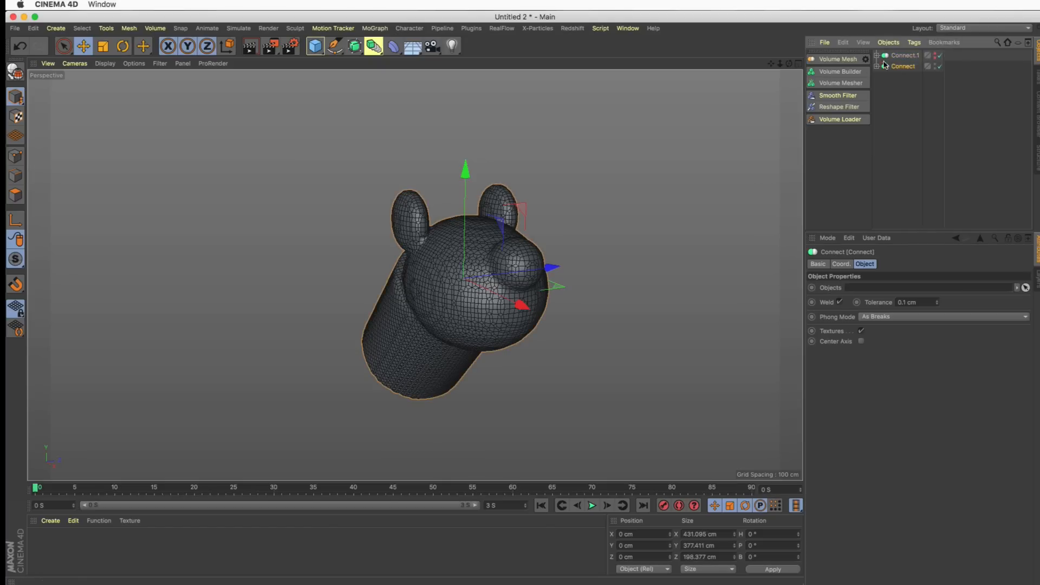
left_click(878, 67)
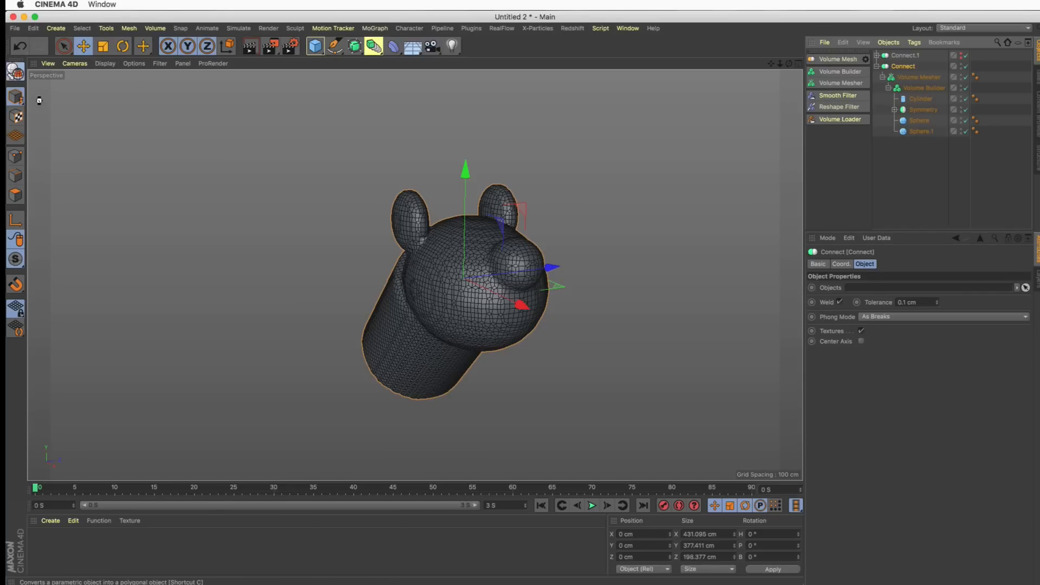
left_click(16, 71)
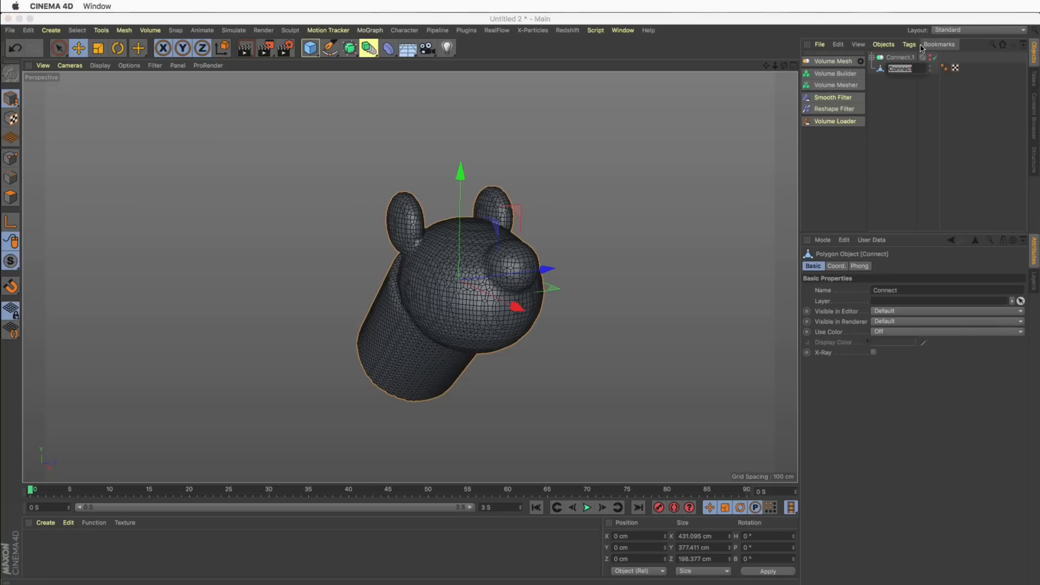
type("head")
key("Return")
left_click_drag(505, 300, 528, 312)
key("super+z")
Switch the interface layout to Sculpt, with the head mesh in view.
left_click_drag(422, 273, 379, 273, "alt")
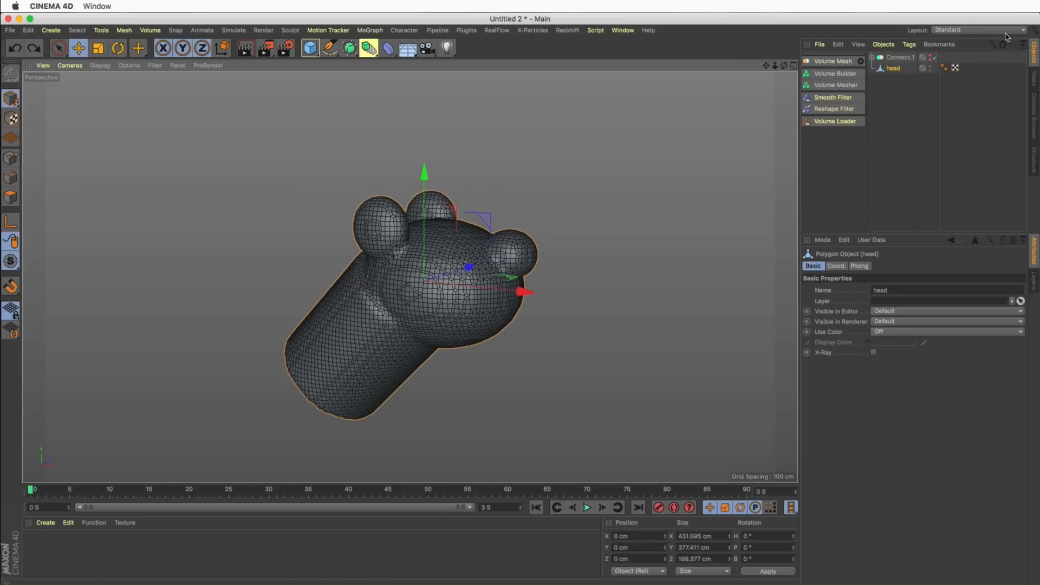
left_click(956, 31)
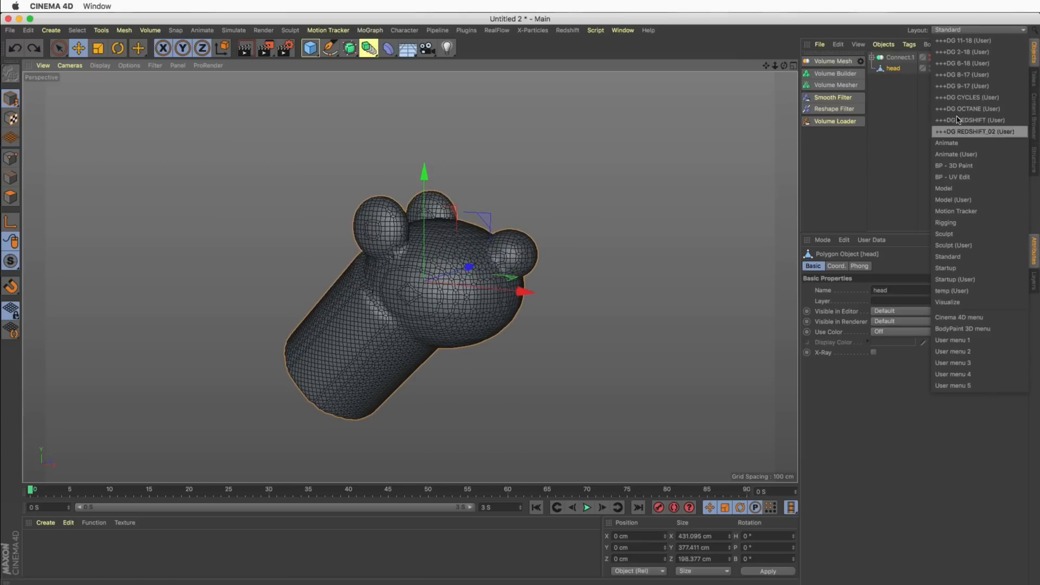
left_click(963, 234)
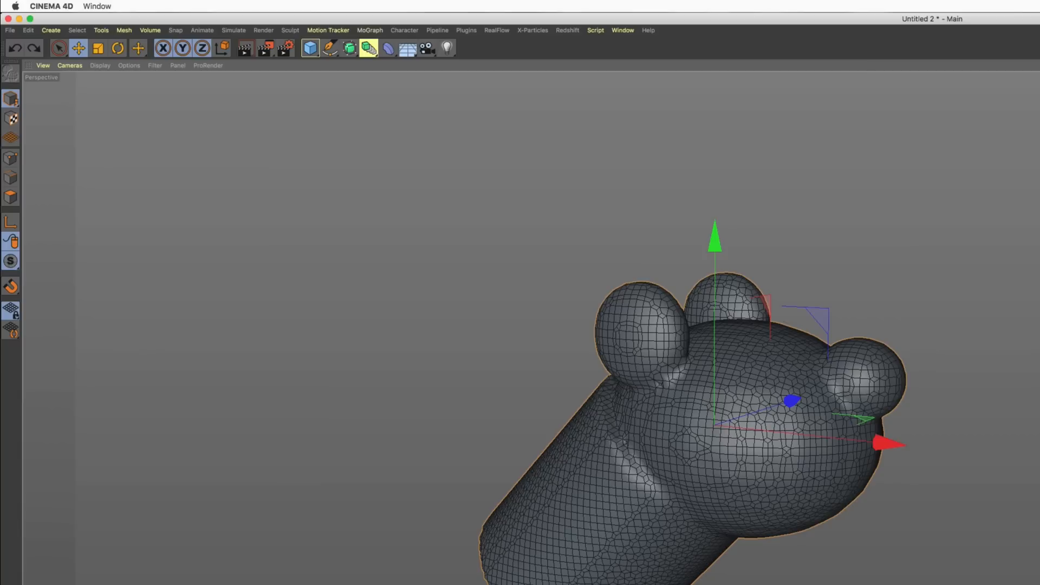
mouse_move(1039, 584)
left_mouse_down()
mouse_move(954, 567)
mouse_move(876, 524)
mouse_move(1039, 584)
left_mouse_up()
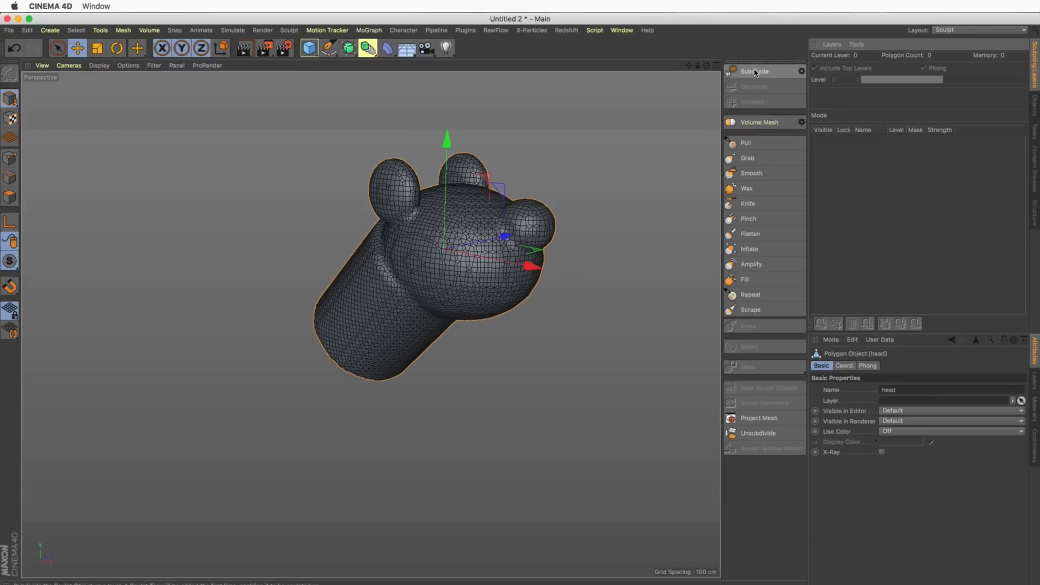
Add sculpting levels to the head mesh by subdividing it to level 1.
left_click(757, 71)
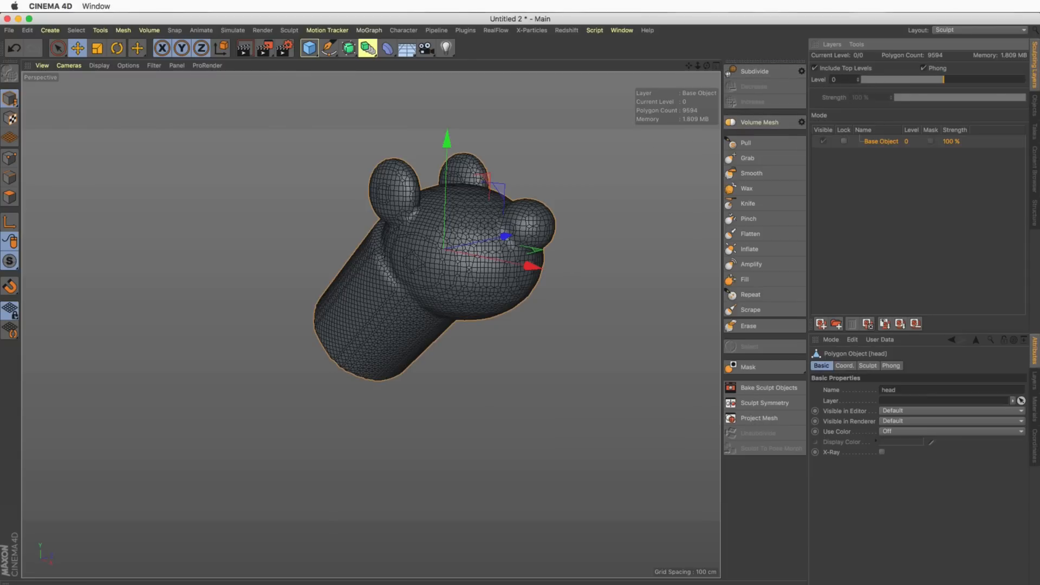
left_click(1034, 107)
left_click(886, 67)
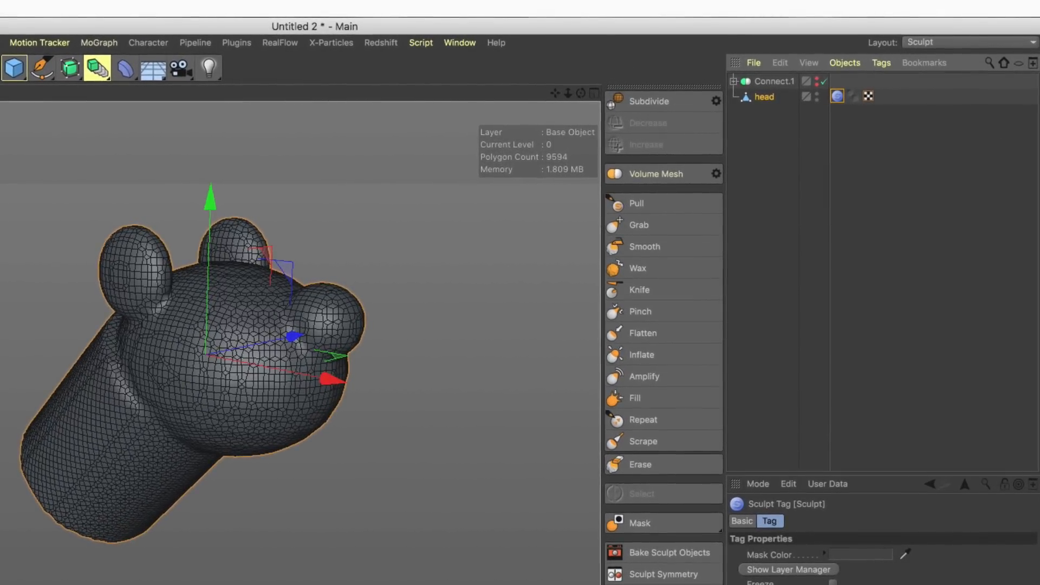
left_click(653, 100)
scroll(309, 281, "up", 4)
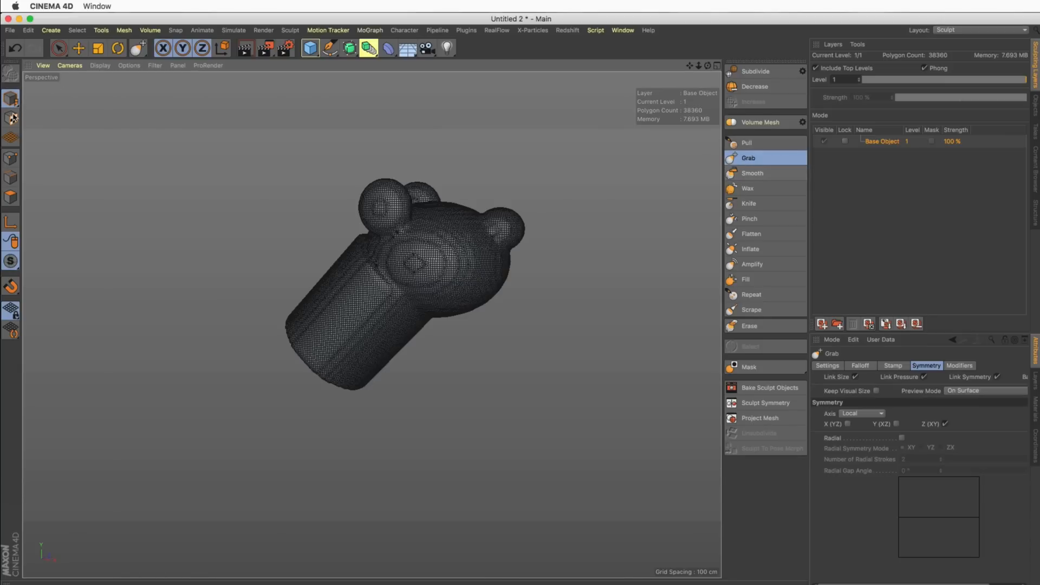
Switch to Model mode and set the Grab brush size to about 96.
left_click(17, 100)
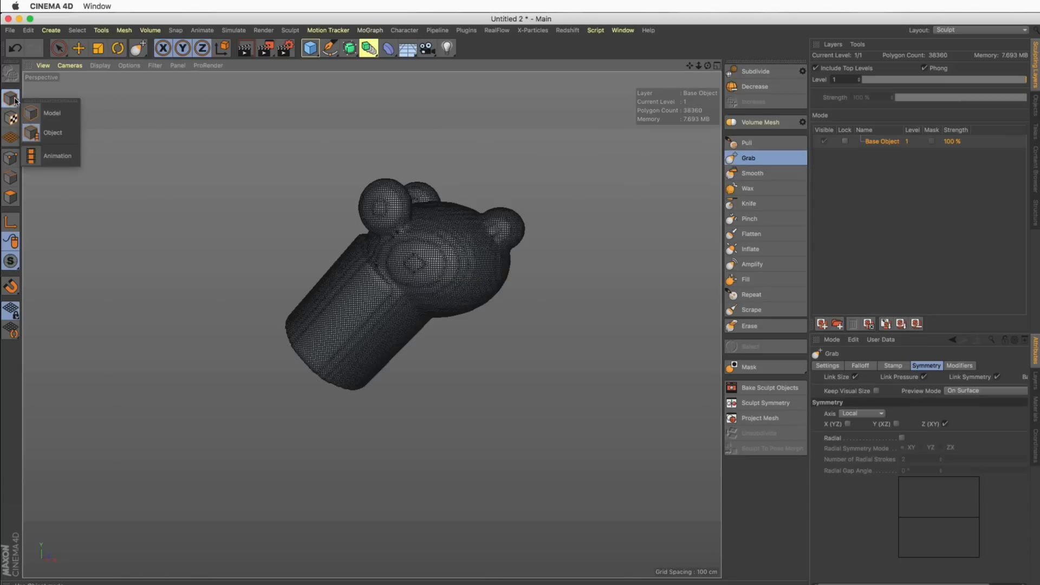
left_click(46, 114)
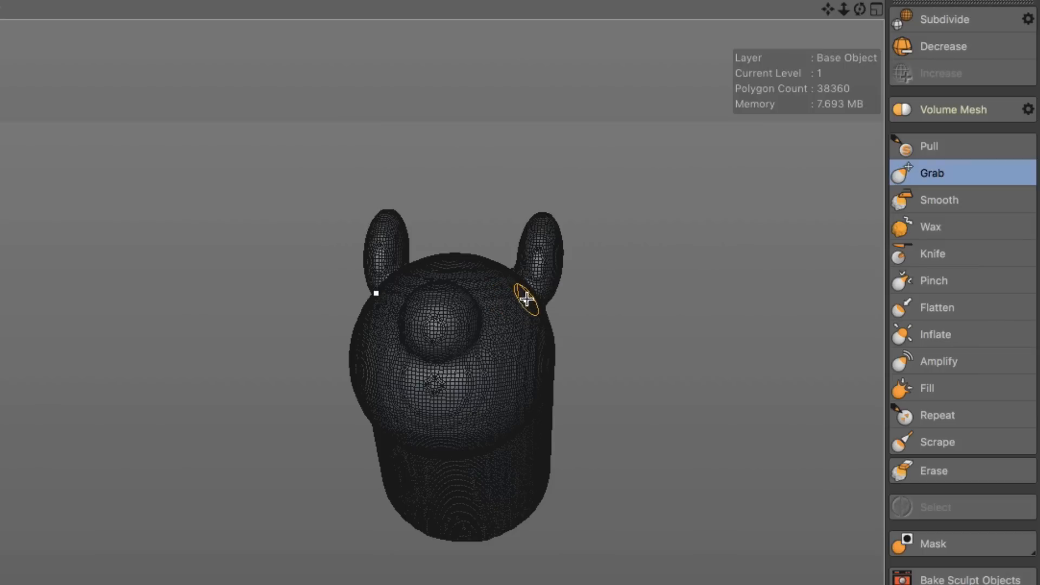
middle_click_drag(526, 299, 565, 313)
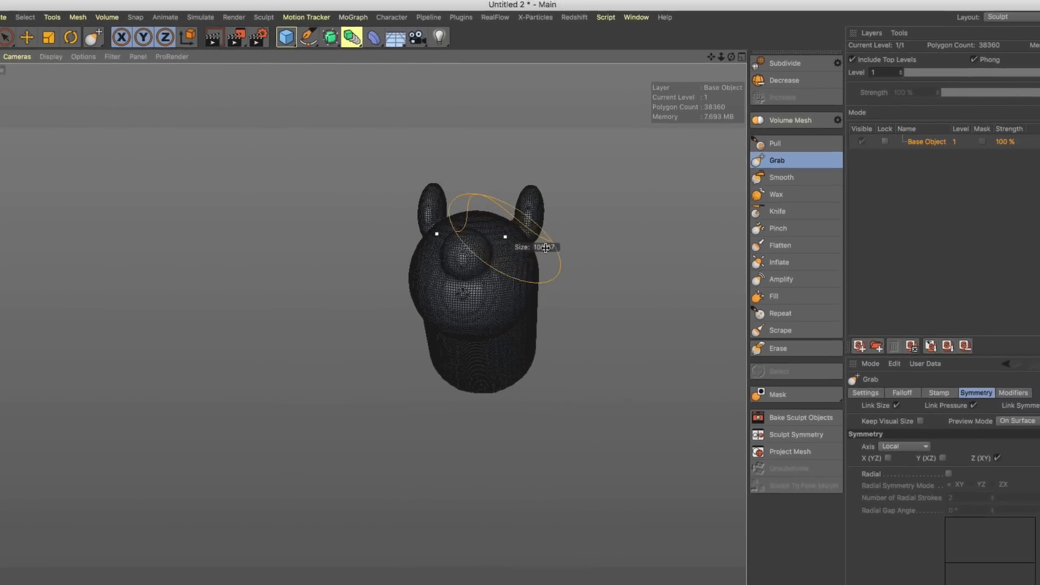
middle_click_drag(545, 248, 516, 233)
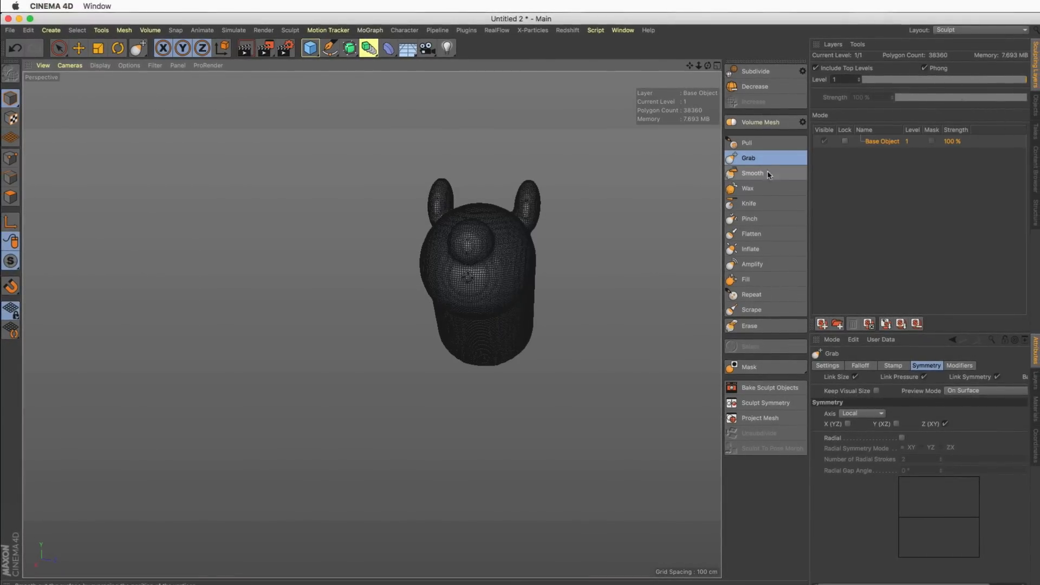
left_click(829, 366)
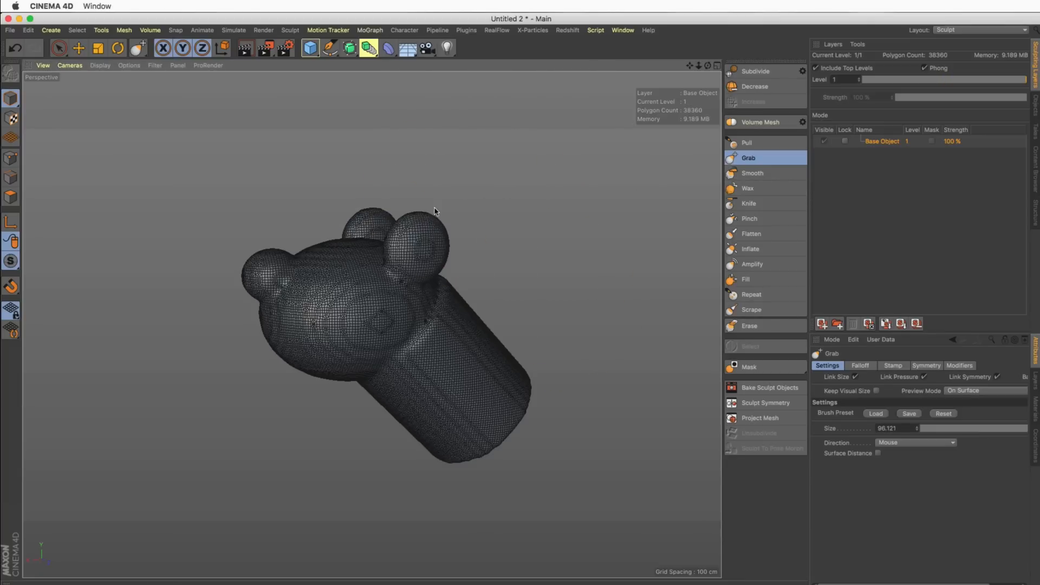
Lengthen both ears upward with the Grab brush and shift them slightly toward the face.
left_click_drag(433, 216, 445, 188)
left_click_drag(395, 266, 361, 262, "alt")
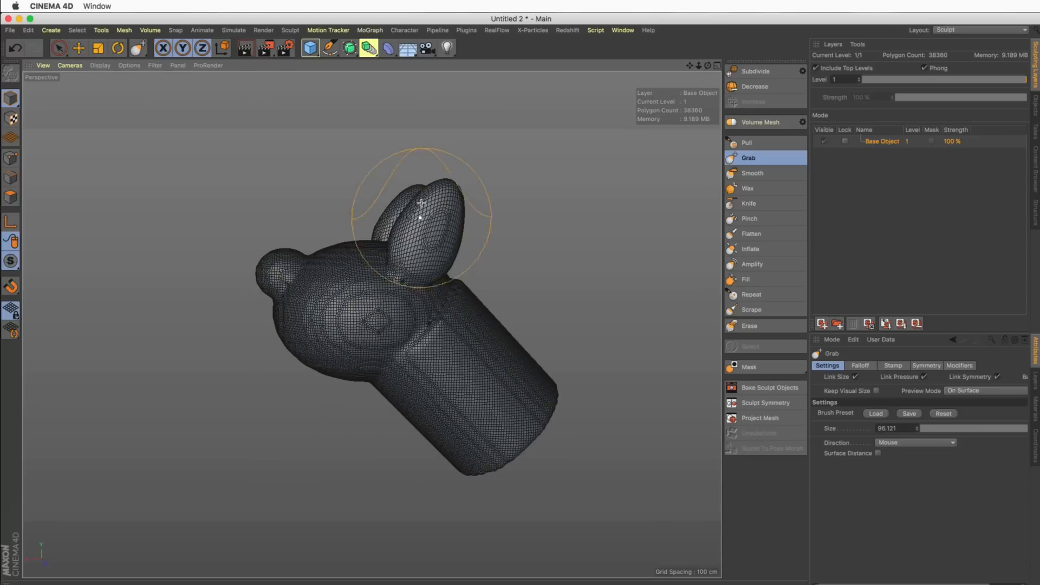
mouse_move(421, 203)
left_mouse_down()
mouse_move(436, 177)
mouse_move(398, 194)
left_mouse_up()
Enlarge the Grab brush to about 124, pull the nose forward and stretch the lower jaw downward.
middle_click_drag(329, 300, 333, 298)
left_click_drag(296, 277, 253, 270)
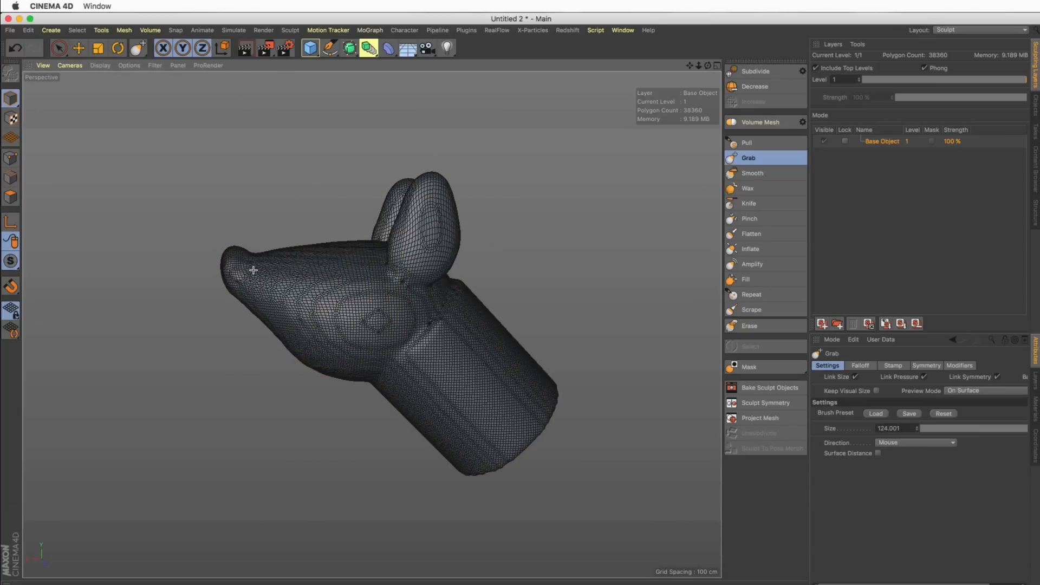
left_click_drag(306, 335, 284, 366)
Reduce the Grab brush to about 96 and pull the upper head outward near the ear bases.
left_click_drag(267, 358, 346, 349, "alt")
mouse_move(329, 296)
left_mouse_down("alt")
mouse_move(375, 299)
mouse_move(373, 277)
mouse_move(449, 279)
mouse_move(484, 242)
left_mouse_up("alt")
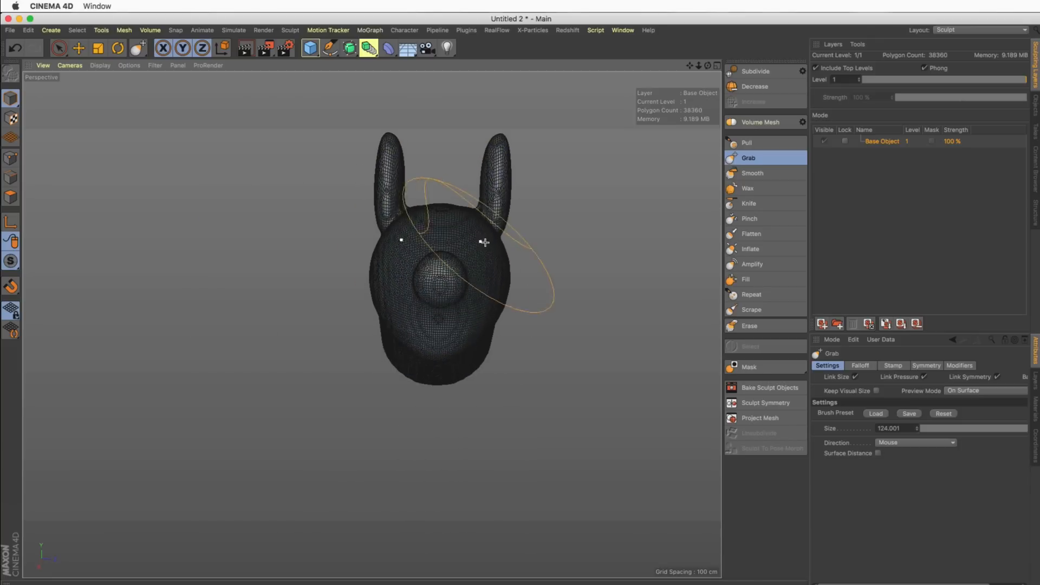
middle_click_drag(485, 242, 470, 251)
left_click_drag(486, 242, 504, 241)
Enlarge the Grab brush to about 125 and pull the end of the neck outward to extend it.
left_click_drag(502, 285, 417, 273, "alt")
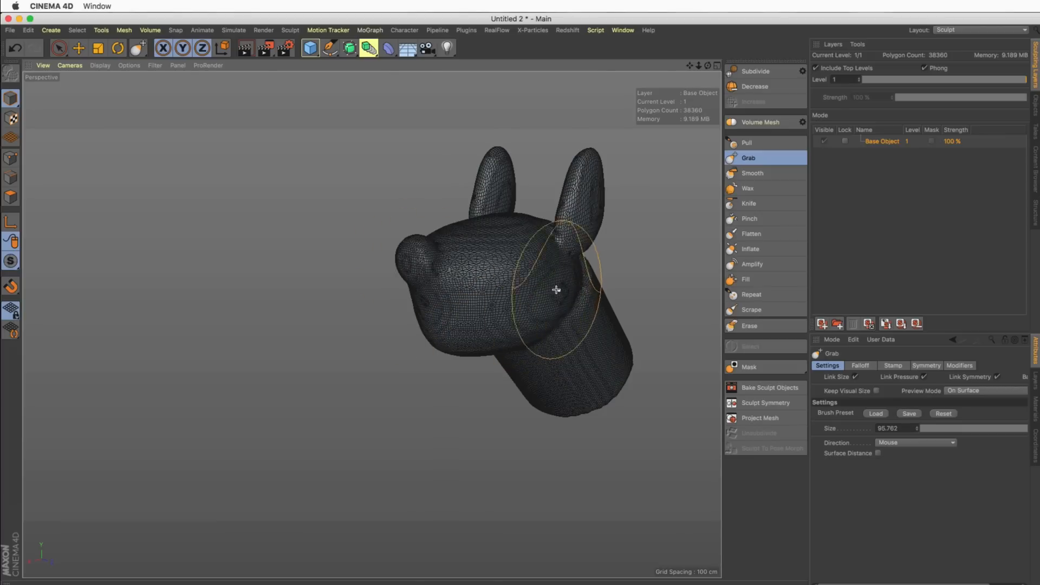
left_click_drag(556, 289, 501, 293, "alt")
middle_click_drag(569, 364, 585, 364)
left_click_drag(585, 364, 612, 371)
Pull the nose tip forward, set the Grab brush size to about 76 and raise the bridge of the snout.
mouse_move(550, 339)
left_mouse_down("alt")
mouse_move(590, 330)
mouse_move(534, 341)
mouse_move(462, 323)
mouse_move(513, 341)
left_mouse_up("alt")
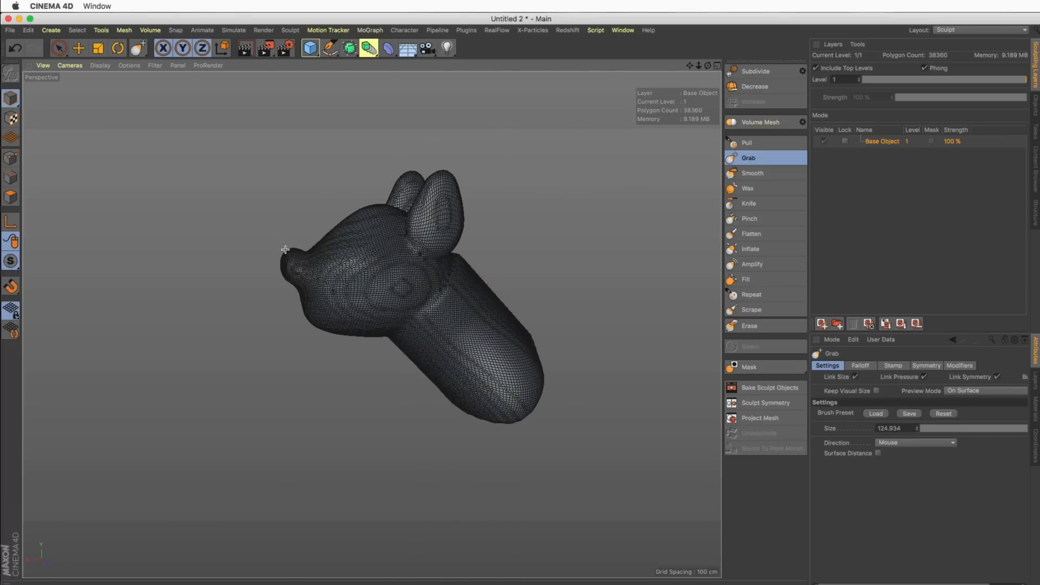
mouse_move(285, 249)
left_mouse_down()
mouse_move(273, 240)
mouse_move(270, 248)
left_mouse_up()
left_click_drag(357, 241, 318, 212, "alt")
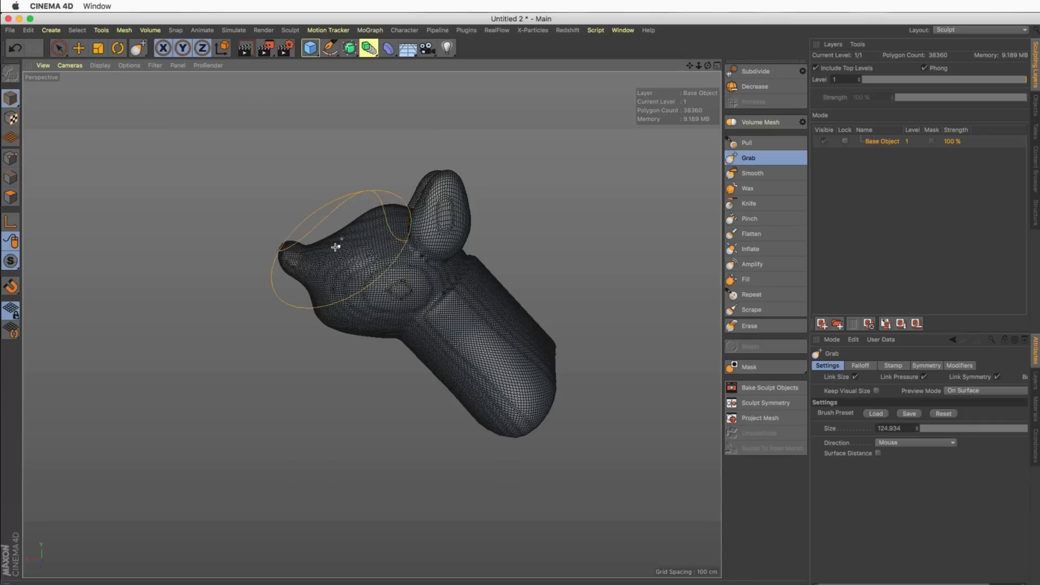
mouse_move(335, 247)
middle_mouse_down()
mouse_move(305, 244)
mouse_move(331, 242)
mouse_move(345, 226)
middle_mouse_up()
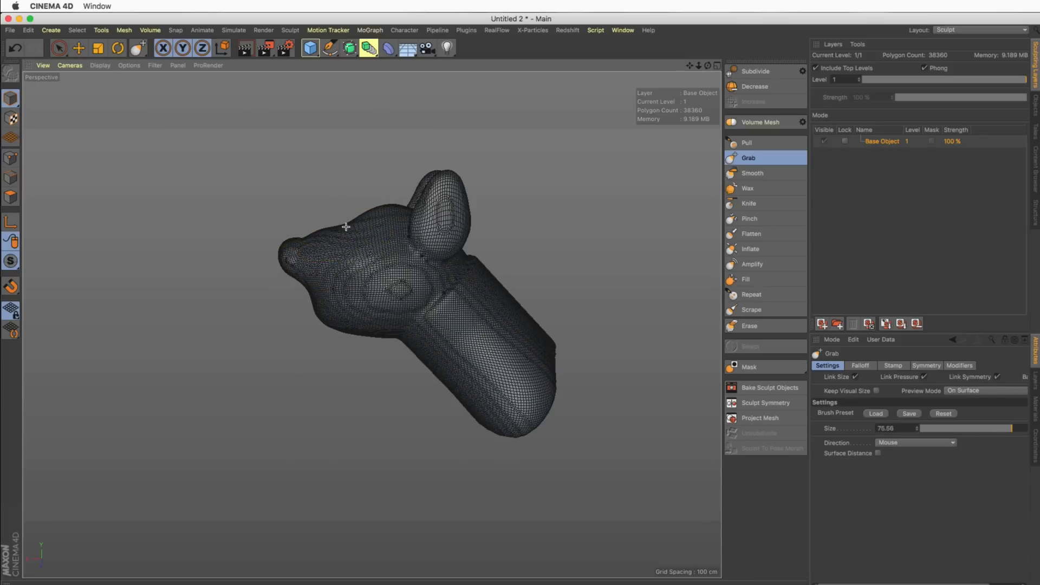
Even out the side of the head with the Smooth brush and reshape the chin below the nose with Grab.
mouse_move(365, 228)
left_mouse_down("alt")
mouse_move(464, 241)
mouse_move(371, 242)
mouse_move(525, 255)
mouse_move(464, 195)
mouse_move(418, 270)
mouse_move(442, 260)
left_mouse_up("alt")
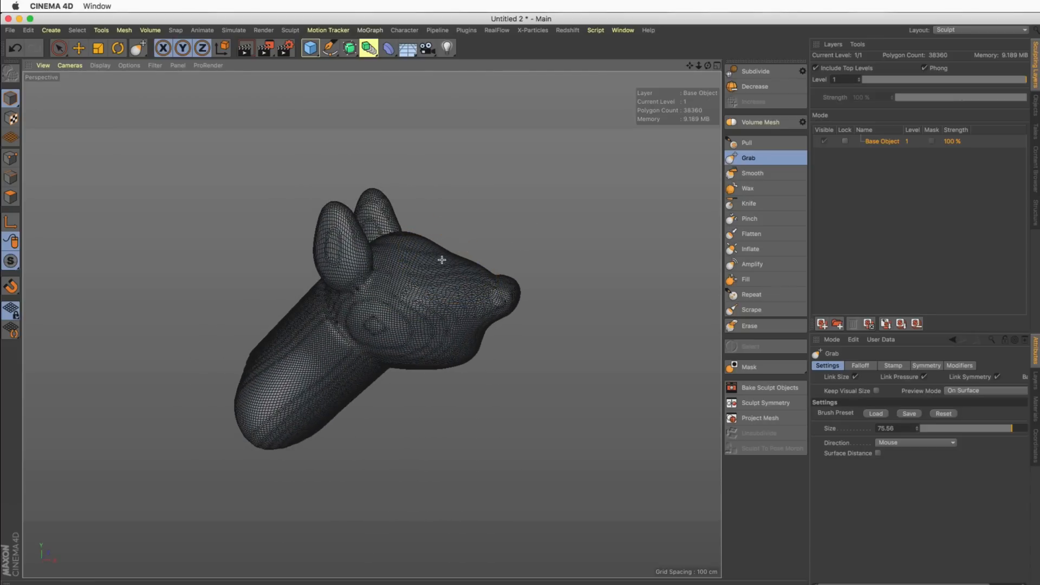
left_click(761, 173)
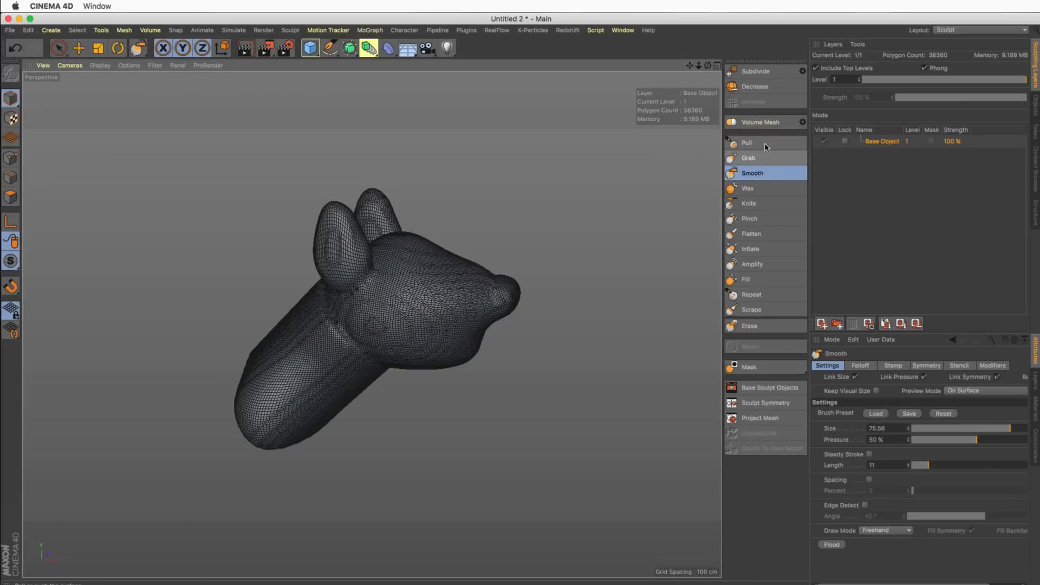
left_click(750, 158)
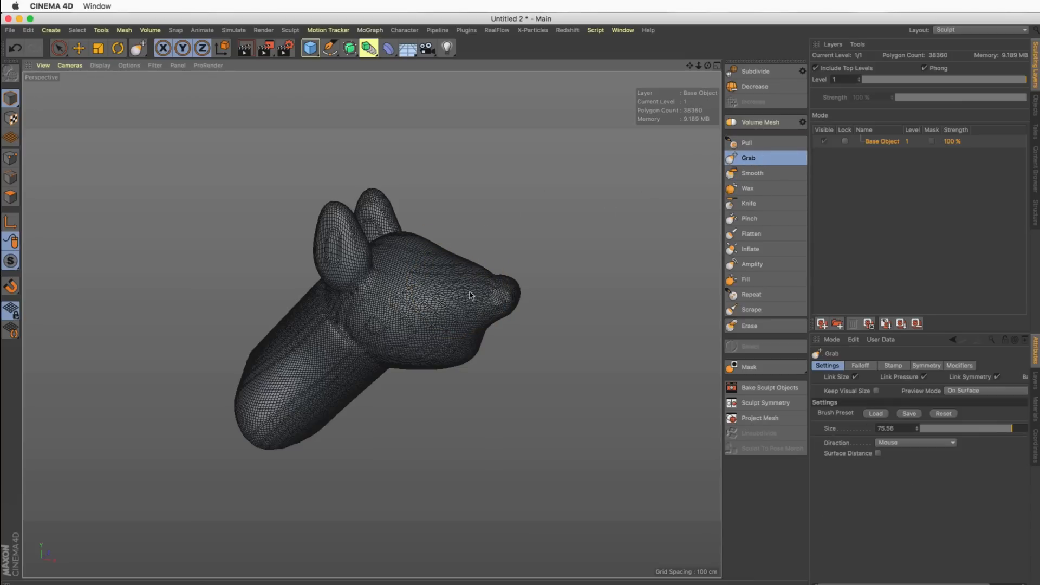
left_click_drag(470, 296, 495, 294, "alt")
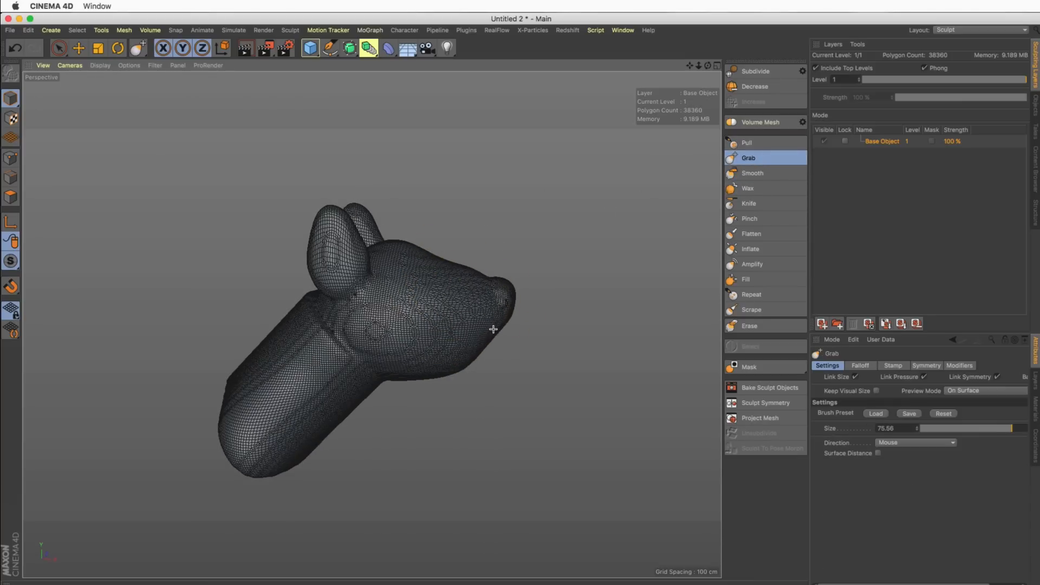
Carve a curved mouth line along the sides of the muzzle with the Knife brush.
middle_click_drag(457, 284, 506, 278, "alt")
left_click_drag(506, 278, 443, 272, "alt")
middle_click_drag(443, 272, 367, 262, "alt")
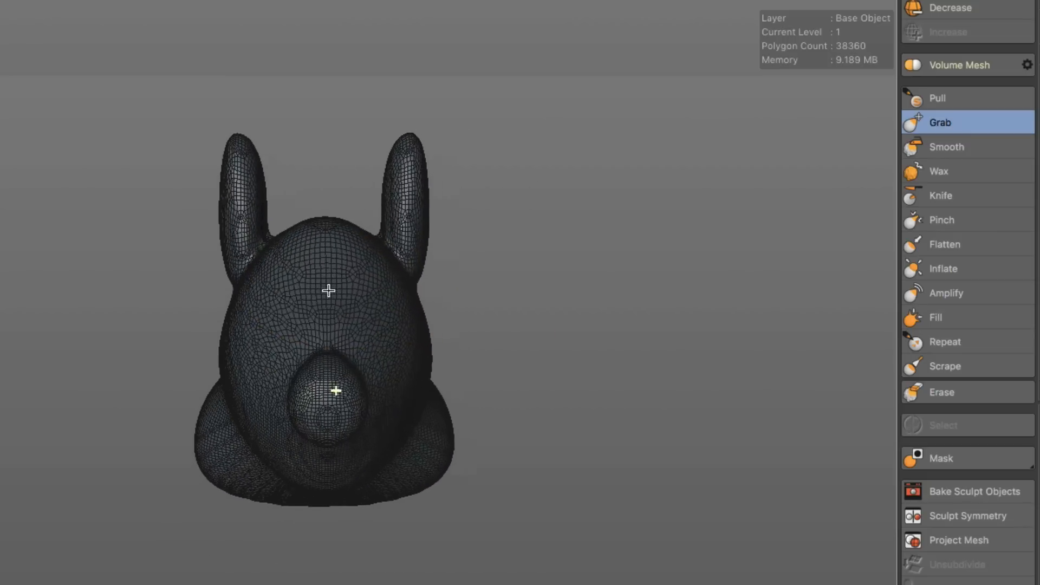
left_click_drag(377, 293, 256, 293, "alt")
middle_click_drag(397, 351, 293, 284, "alt")
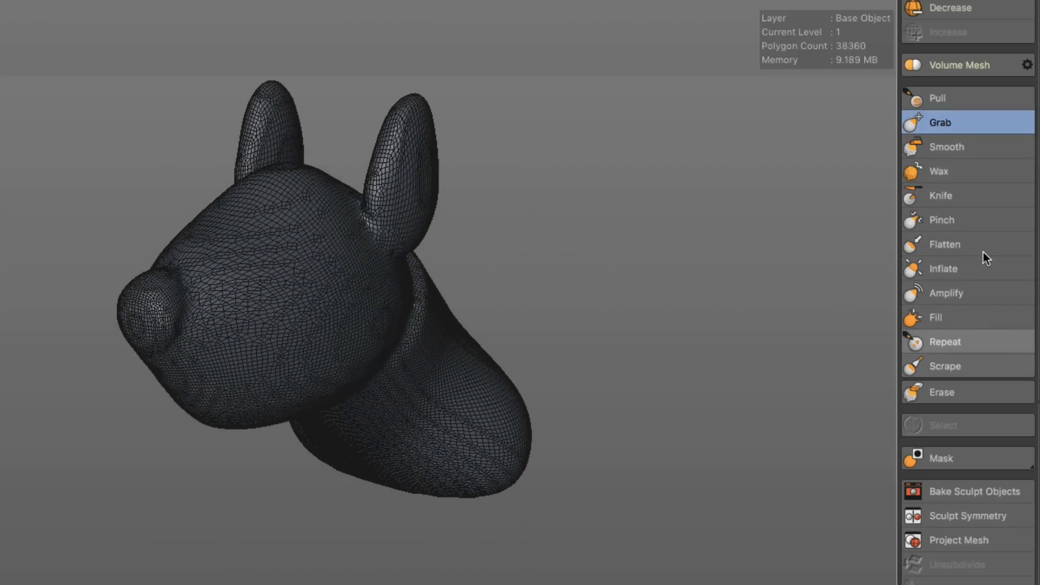
left_click(952, 194)
mouse_move(265, 303)
middle_mouse_down()
mouse_move(274, 306)
mouse_move(208, 307)
middle_mouse_up()
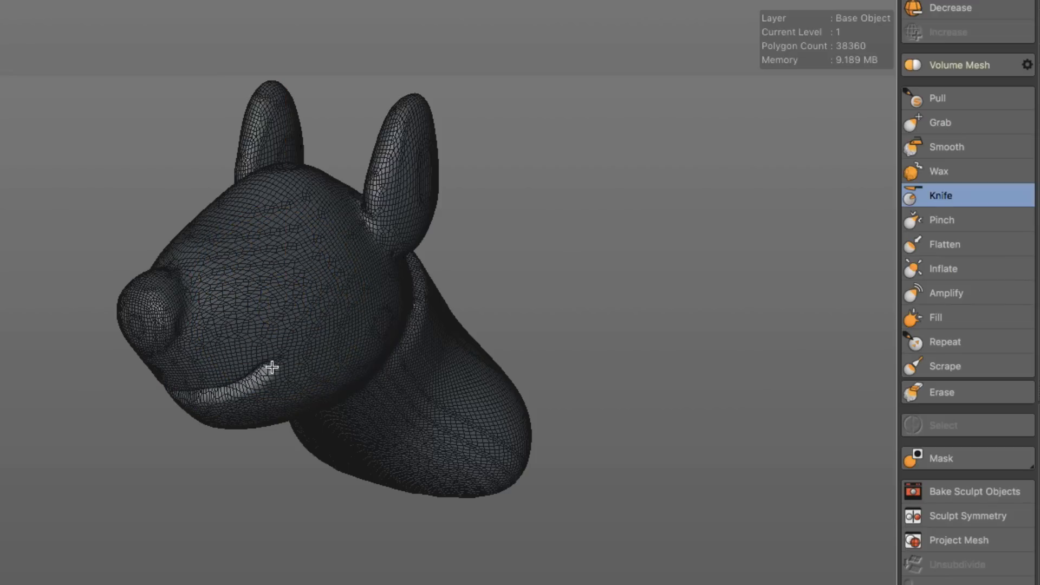
left_click_drag(292, 364, 644, 142, "alt")
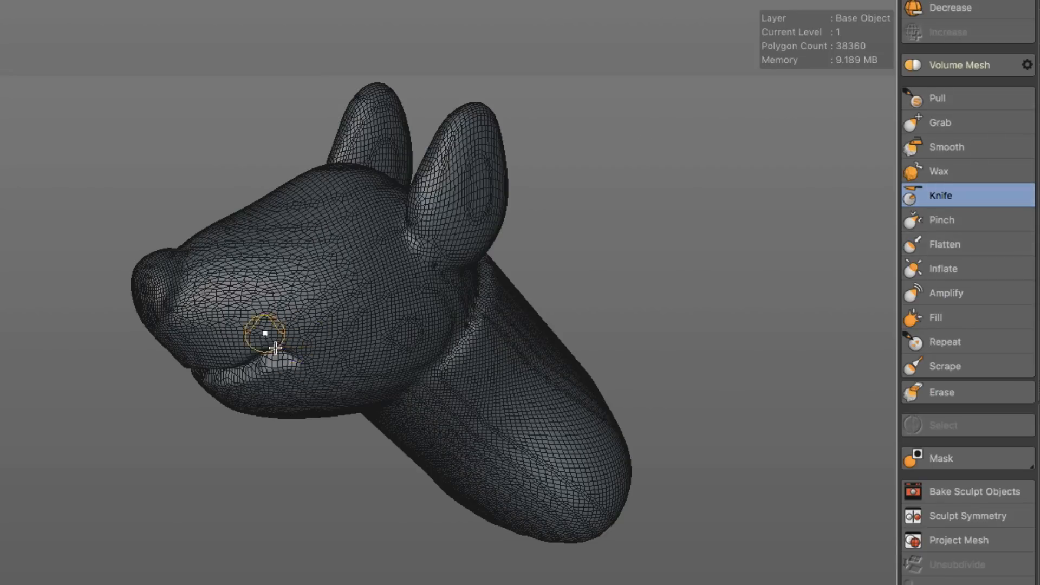
scroll(276, 348, "up", 2)
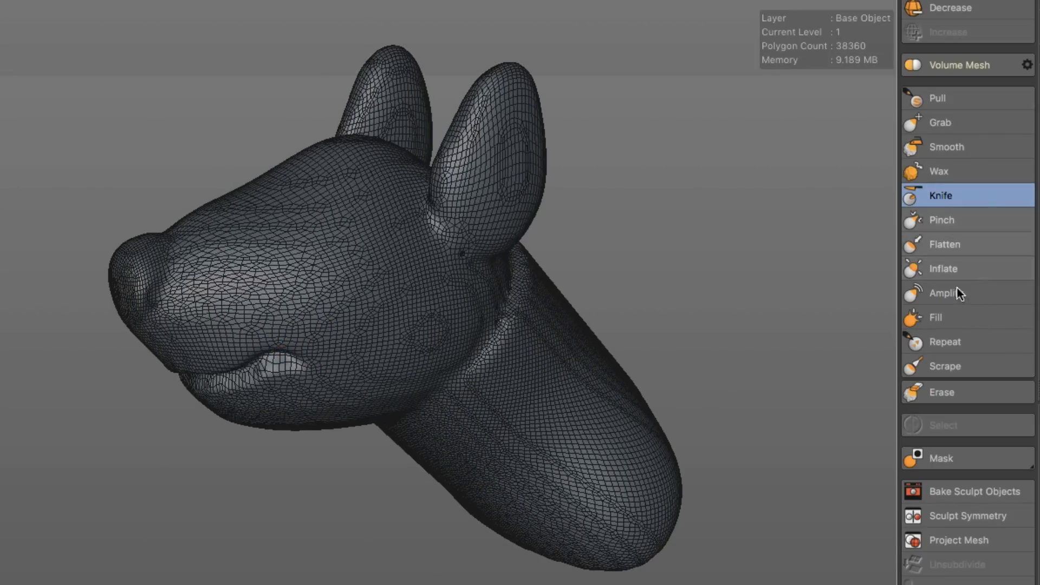
Build up the mouth corner and cheek with the Wax brush and set its size to about 36.
left_click(964, 170)
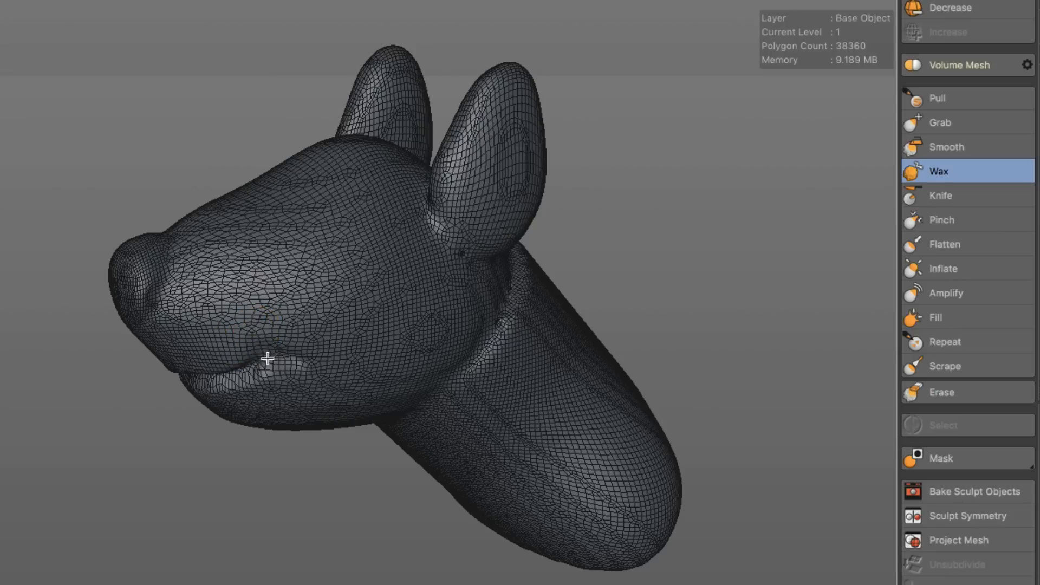
mouse_move(268, 358)
left_mouse_down()
mouse_move(311, 374)
mouse_move(274, 344)
mouse_move(397, 367)
mouse_move(385, 330)
mouse_move(320, 374)
mouse_move(328, 321)
left_mouse_up()
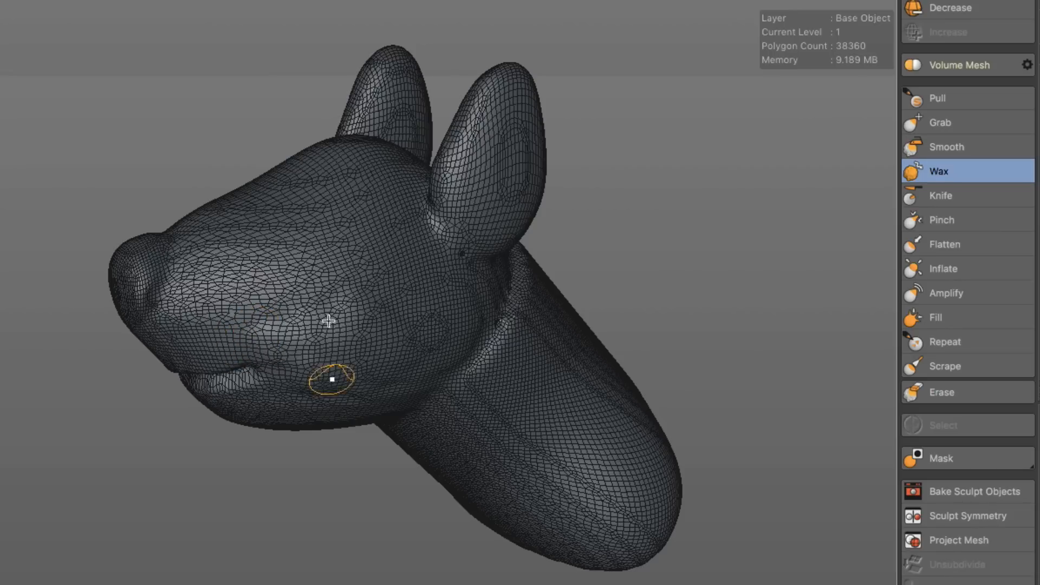
mouse_move(275, 302)
middle_mouse_down()
mouse_move(327, 302)
mouse_move(298, 302)
middle_mouse_up()
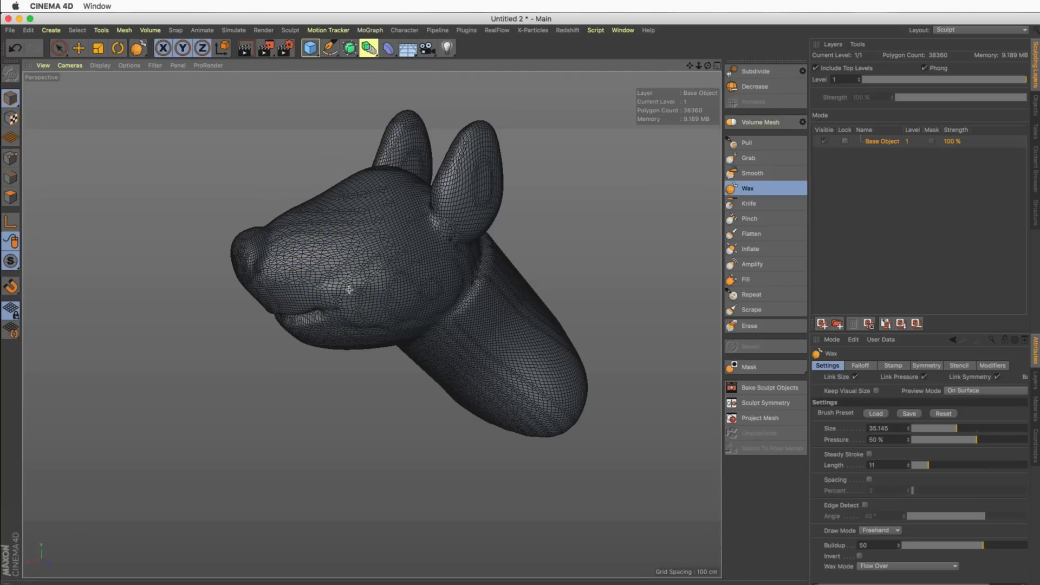
Switch the viewport to Gouraud Shading, build up the lower lip with the Wax brush, and set its size to about 14.5.
left_click_drag(383, 245, 226, 103, "alt")
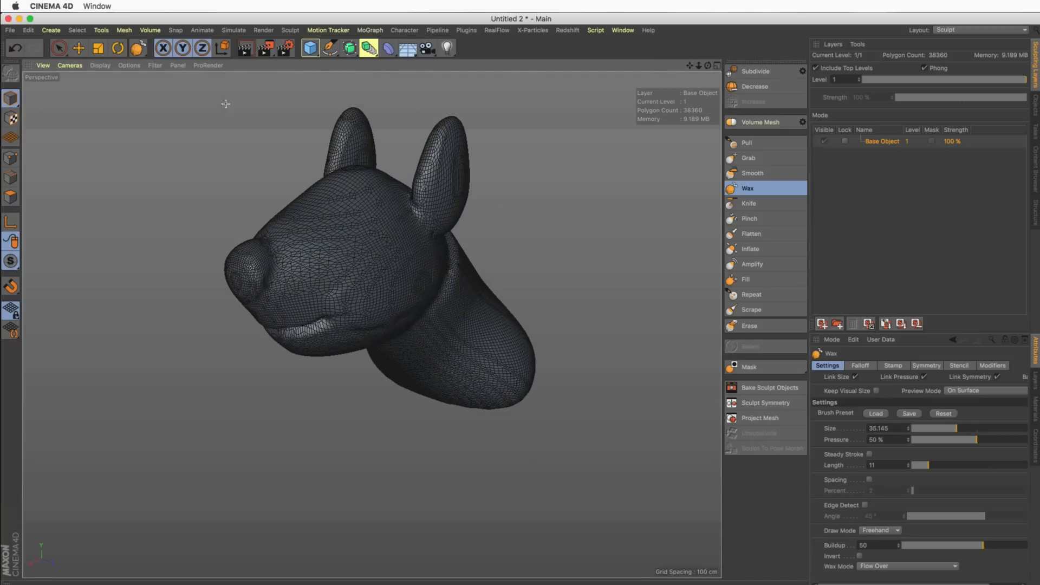
left_click(103, 65)
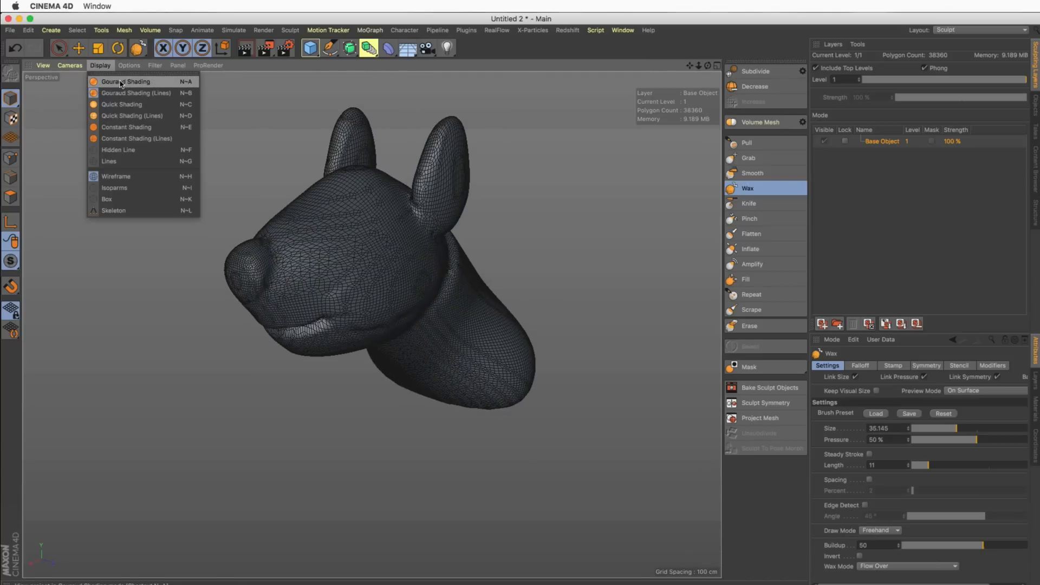
left_click(121, 82)
left_click_drag(398, 250, 385, 233, "alt")
right_click_drag(312, 296, 386, 296, "alt")
mouse_move(357, 309)
left_mouse_down("alt")
mouse_move(377, 309)
mouse_move(352, 304)
left_mouse_up("alt")
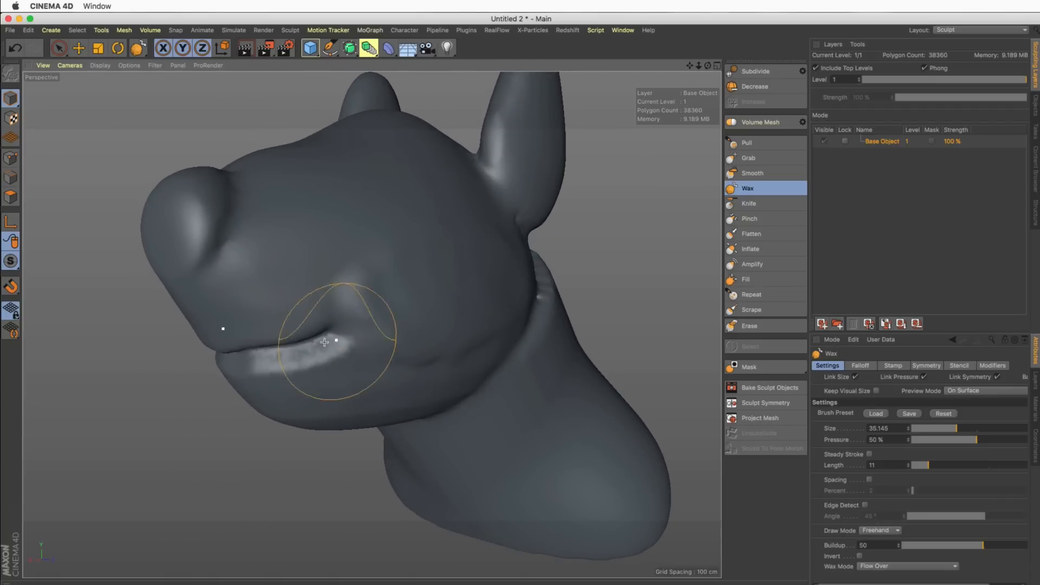
middle_click_drag(392, 310, 361, 316)
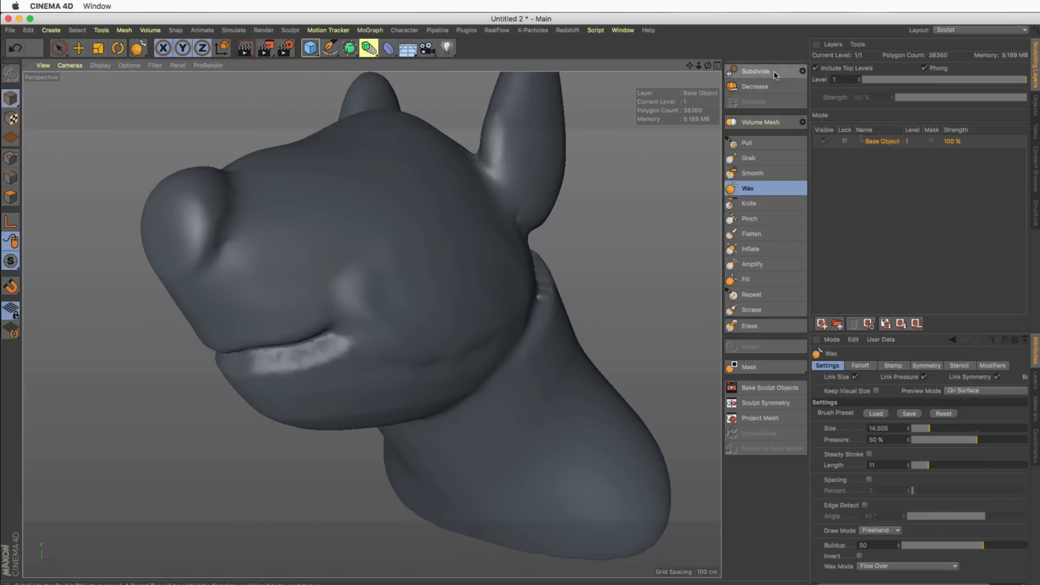
Subdivide the sculpt to level 2 and display the mesh with Gouraud Shading (Lines).
left_click(755, 71)
left_click_drag(377, 290, 375, 294, "alt")
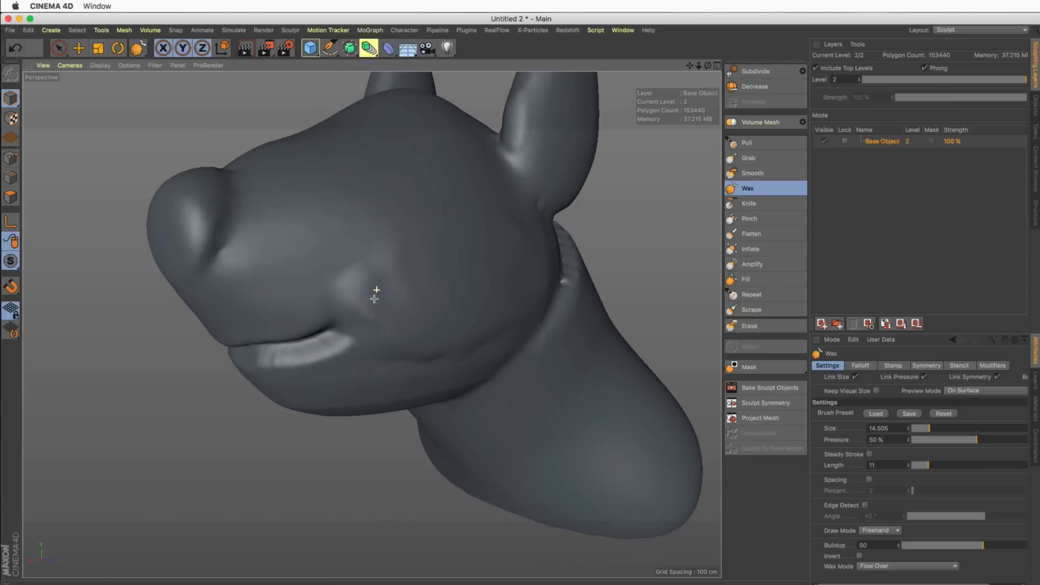
left_click(100, 65)
left_click(127, 93)
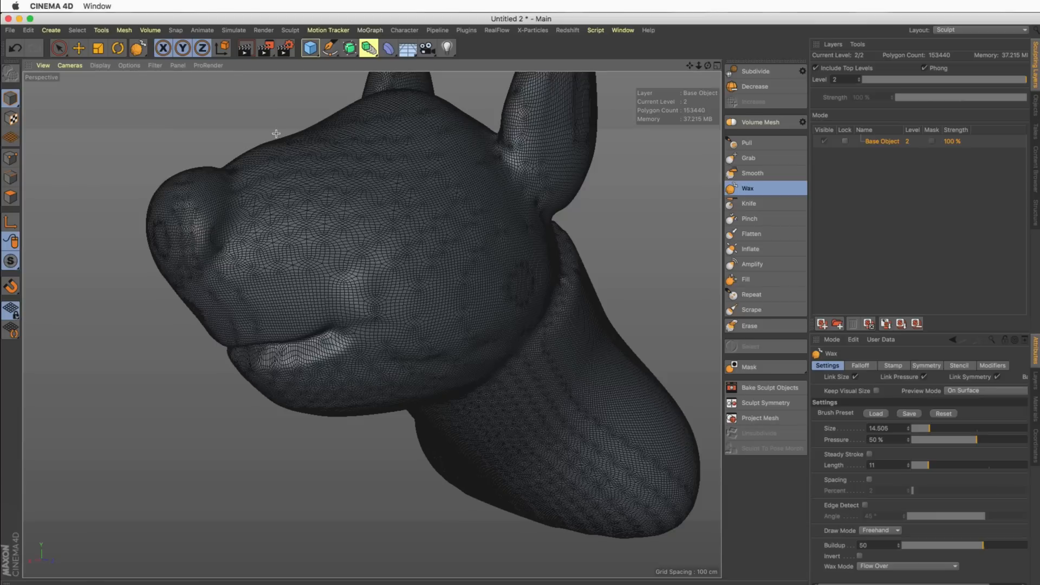
scroll(337, 324, "up", 3)
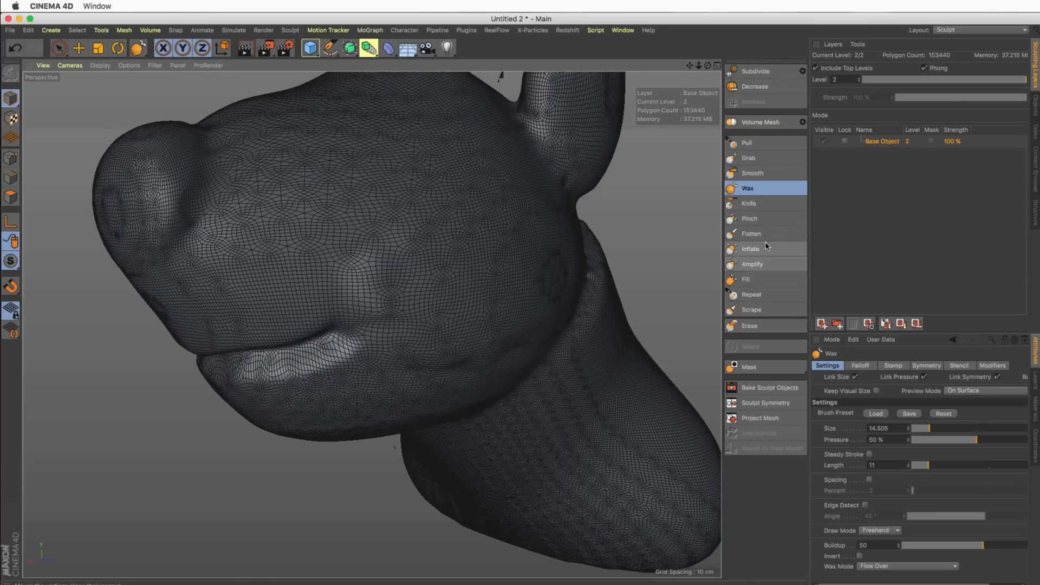
Deepen the mouth line between the lips and around the mouth corner with the Knife brush.
left_click(750, 203)
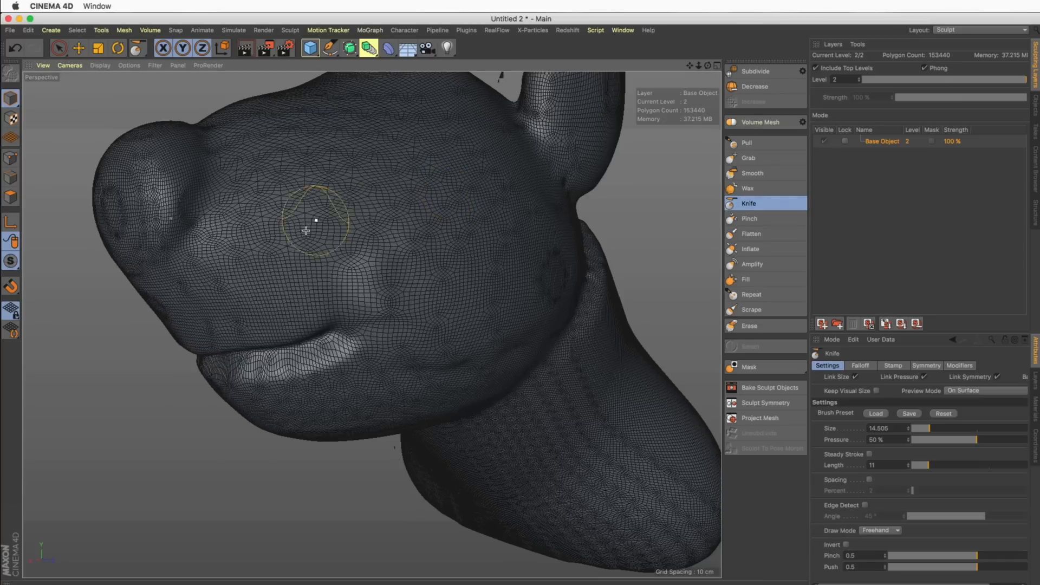
mouse_move(277, 349)
left_mouse_down()
mouse_move(325, 351)
mouse_move(349, 339)
mouse_move(278, 369)
mouse_move(334, 366)
left_mouse_up()
mouse_move(372, 257)
right_mouse_down("alt")
mouse_move(363, 261)
mouse_move(364, 241)
right_mouse_up("alt")
mouse_move(365, 241)
left_mouse_down("alt")
mouse_move(392, 220)
mouse_move(414, 239)
mouse_move(433, 226)
mouse_move(349, 250)
mouse_move(331, 278)
mouse_move(293, 273)
left_mouse_up("alt")
right_click_drag(219, 368, 267, 359, "alt")
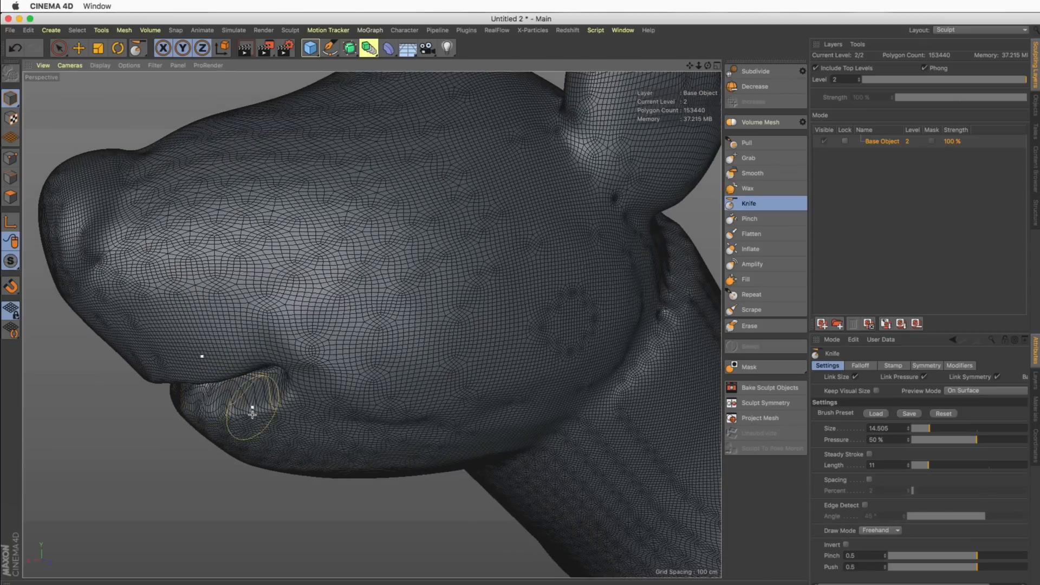
mouse_move(241, 387)
left_mouse_down()
mouse_move(306, 418)
mouse_move(231, 390)
mouse_move(287, 410)
left_mouse_up()
left_click_drag(462, 284, 405, 271, "alt")
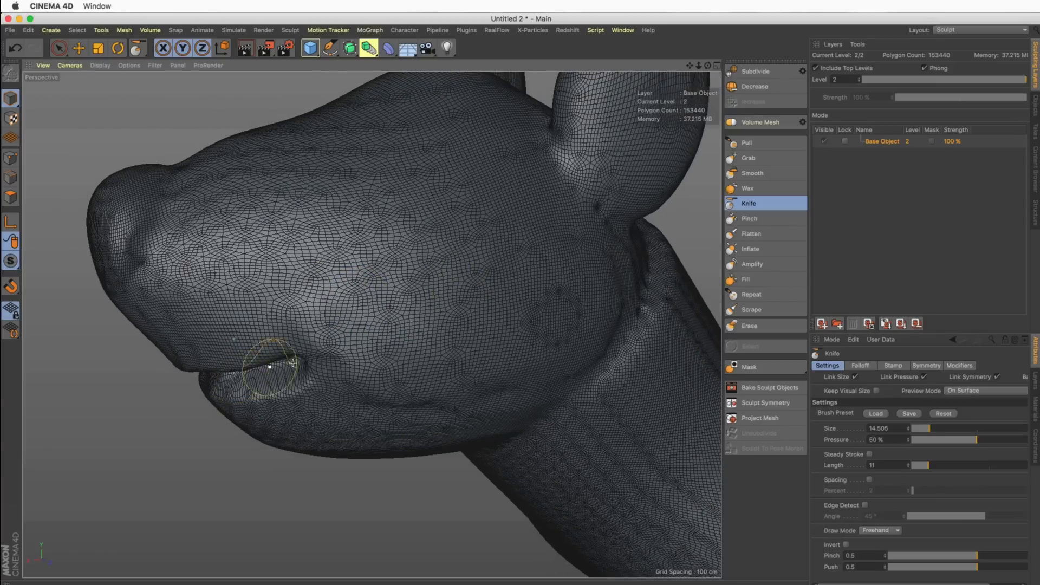
Pull the ears far out from the head with the Grab brush and undo the last pull.
middle_click_drag(449, 225, 436, 238, "alt")
right_click_drag(432, 241, 395, 236, "alt")
middle_click_drag(395, 237, 357, 287, "alt")
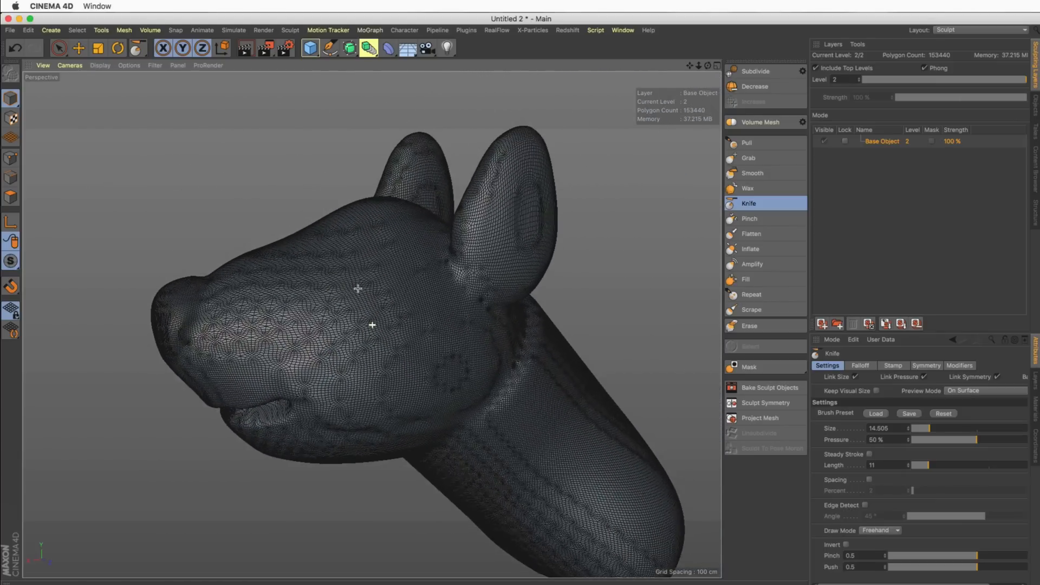
right_click_drag(392, 269, 334, 281, "alt")
mouse_move(372, 269)
middle_mouse_down("alt")
mouse_move(303, 304)
mouse_move(412, 295)
middle_mouse_up("alt")
left_click(748, 157)
left_click_drag(415, 230, 602, 157)
middle_click_drag(530, 183, 404, 255, "alt")
mouse_move(404, 255)
left_mouse_down("alt")
mouse_move(372, 244)
mouse_move(369, 284)
mouse_move(551, 330)
left_mouse_up("alt")
key("ctrl+z")
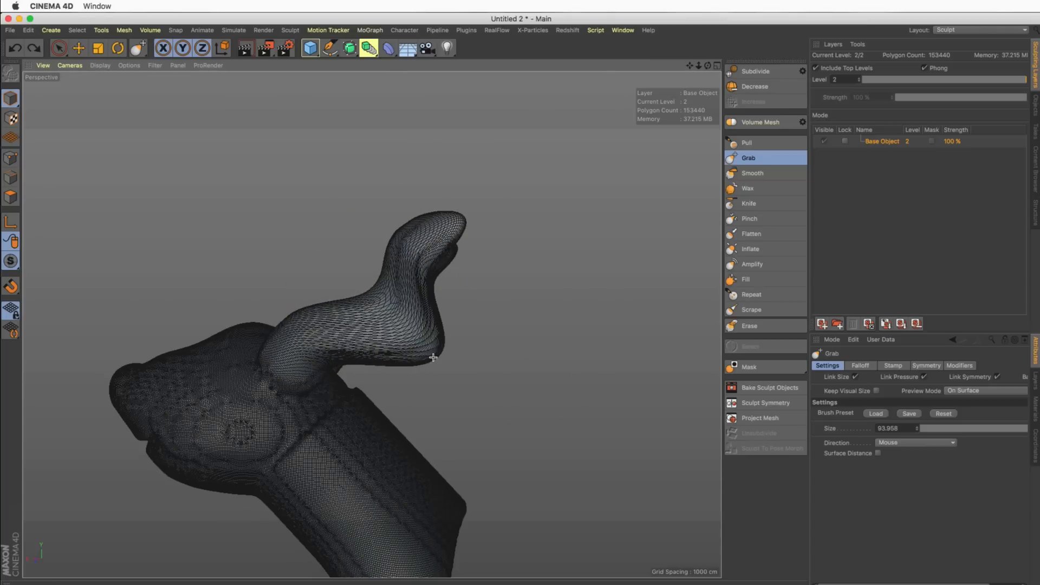
Pull the ears upward into wide, antler-like shapes with the Grab brush at a size of about 94.
mouse_move(283, 331)
left_mouse_down()
mouse_move(283, 233)
mouse_move(329, 203)
mouse_move(323, 193)
left_mouse_up()
left_click_drag(373, 238, 372, 325, "alt")
middle_click_drag(374, 267, 317, 170, "alt")
mouse_move(316, 170)
left_mouse_down("alt")
mouse_move(297, 175)
mouse_move(372, 325)
mouse_move(331, 273)
left_mouse_up("alt")
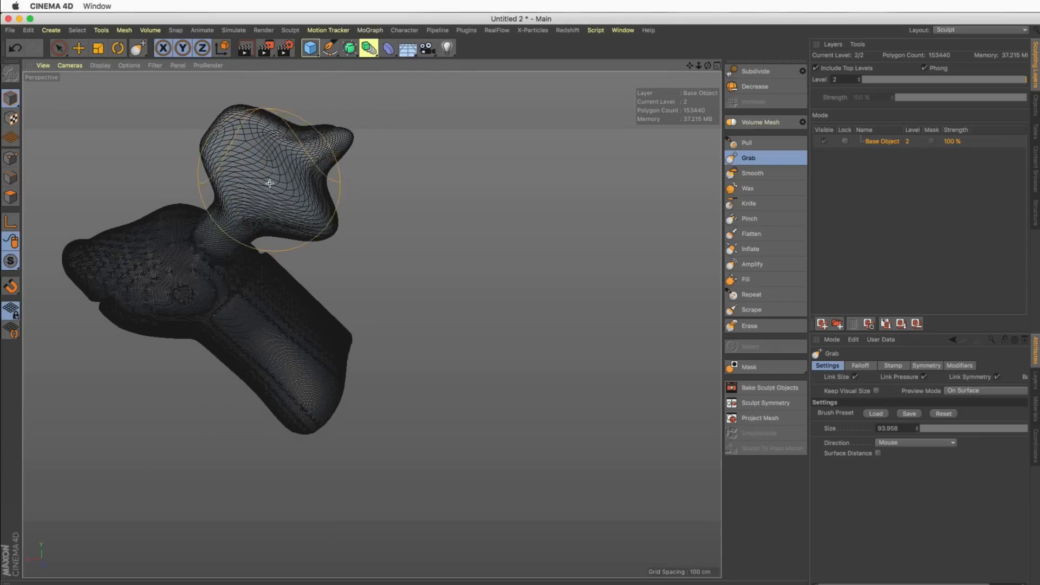
mouse_move(282, 189)
left_mouse_down("alt")
mouse_move(385, 188)
mouse_move(308, 193)
mouse_move(395, 349)
left_mouse_up("alt")
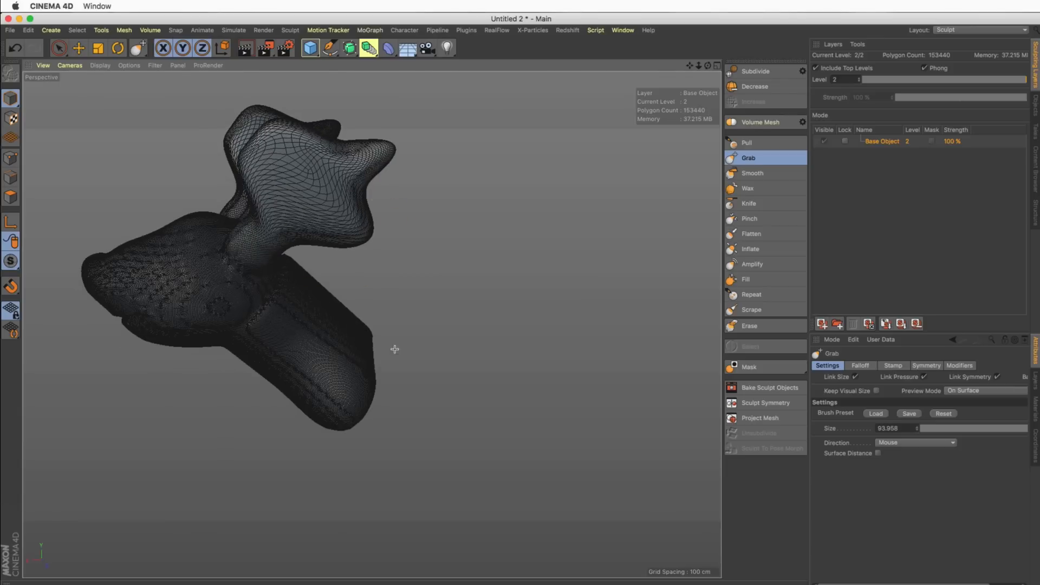
Set the Grab brush size to about 134 and pull the end of the neck out into a broad body shape.
middle_click_drag(345, 346, 388, 328)
left_click_drag(369, 349, 466, 330)
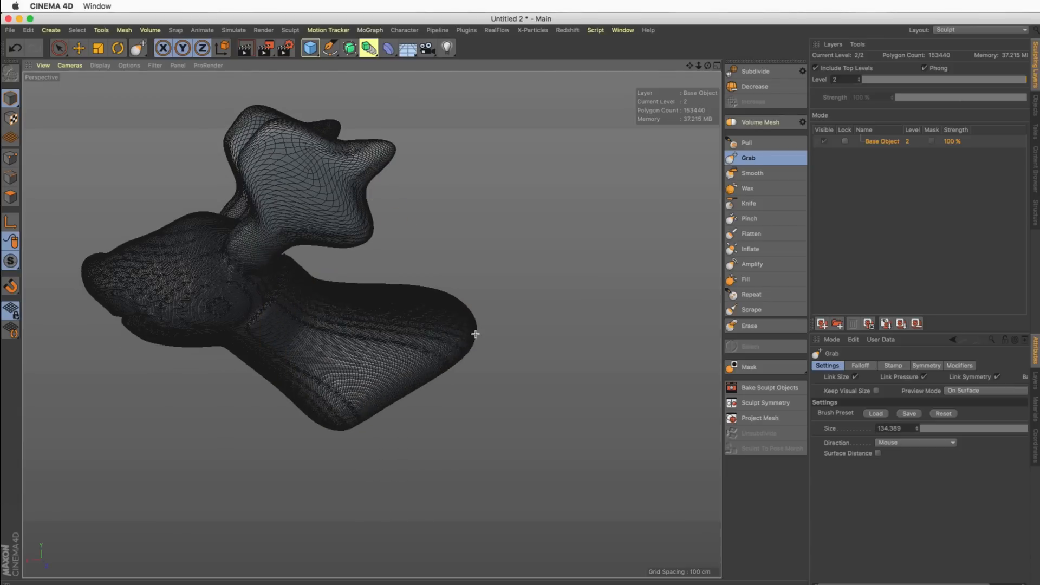
left_click_drag(379, 392, 414, 420)
right_click_drag(447, 329, 429, 332, "alt")
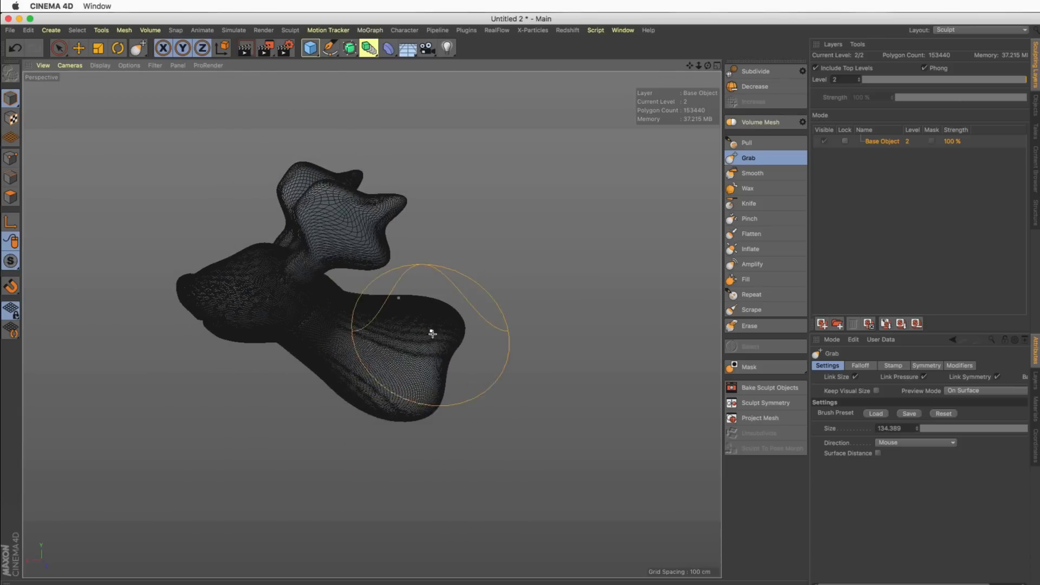
mouse_move(432, 333)
left_mouse_down()
mouse_move(483, 364)
mouse_move(464, 332)
mouse_move(440, 326)
mouse_move(434, 239)
mouse_move(422, 233)
left_mouse_up()
left_click_drag(392, 371, 506, 403)
mouse_move(461, 334)
left_mouse_down("alt")
mouse_move(476, 374)
mouse_move(472, 313)
left_mouse_up("alt")
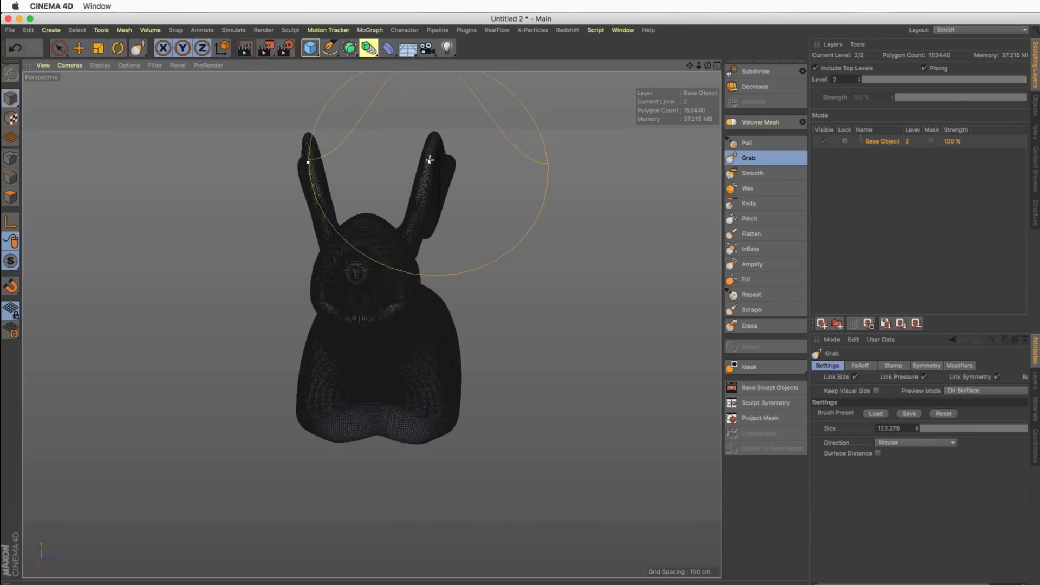
Reshape the ears from the front with the Grab brush at a size of about 123.
mouse_move(448, 156)
left_mouse_down()
mouse_move(471, 168)
mouse_move(404, 177)
left_mouse_up()
mouse_move(507, 152)
left_mouse_down()
mouse_move(536, 172)
mouse_move(499, 203)
mouse_move(532, 207)
left_mouse_up()
left_click_drag(482, 181, 411, 163, "alt")
left_click_drag(372, 325, 432, 206, "alt")
left_click_drag(432, 207, 453, 208, "alt")
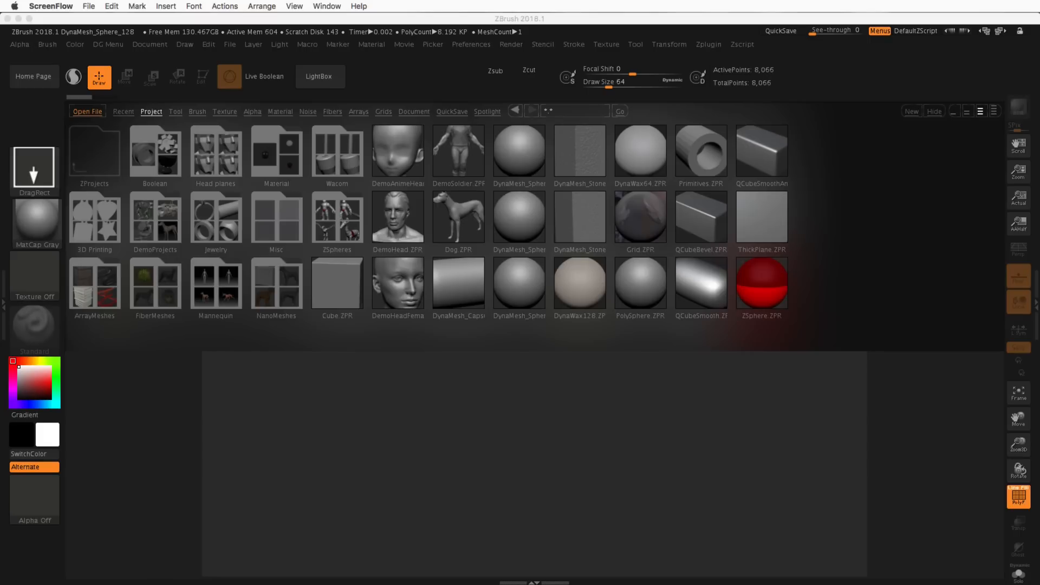
left_click_drag(1039, 179, 411, 119)
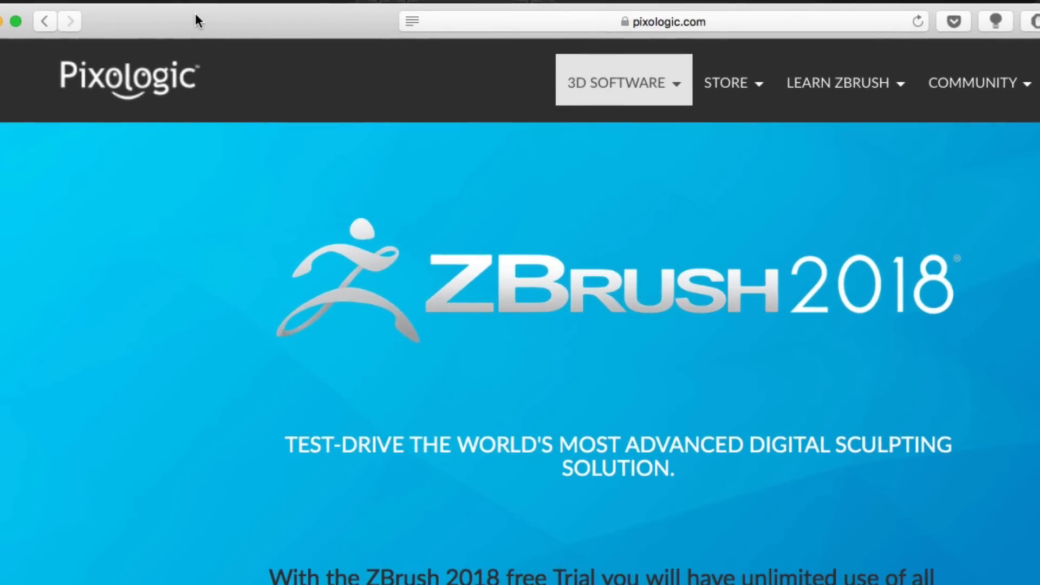
left_click(616, 93)
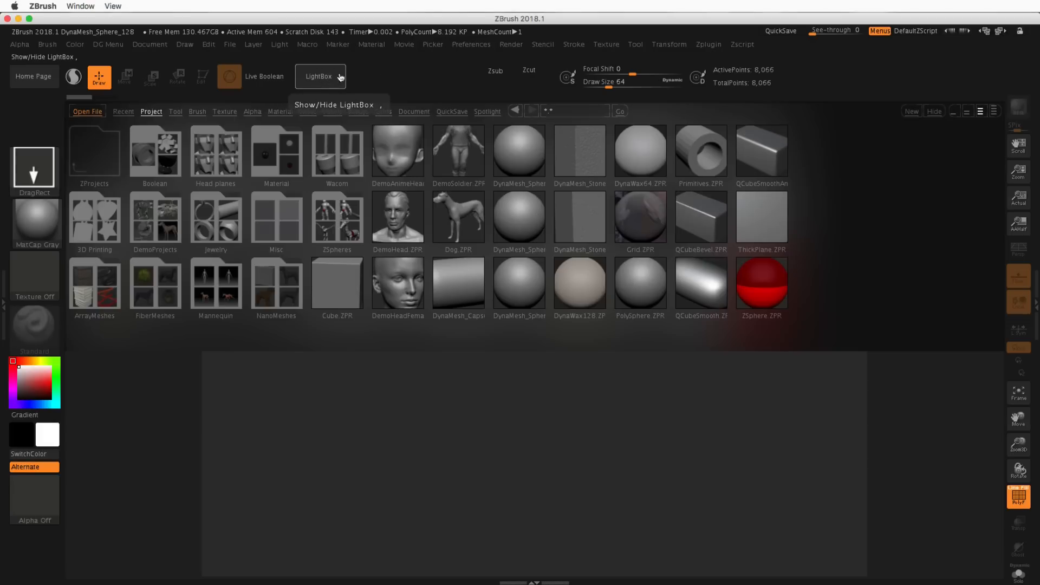
Switch to ZBrush and look through LightBox's Recent, Tool, Project and Brush categories.
left_click(122, 112)
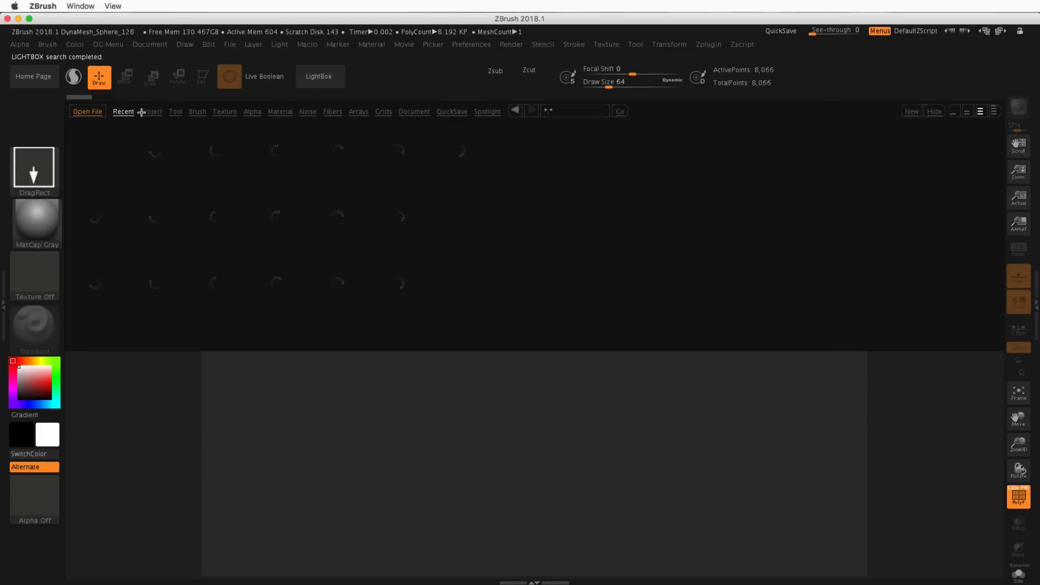
left_click(174, 112)
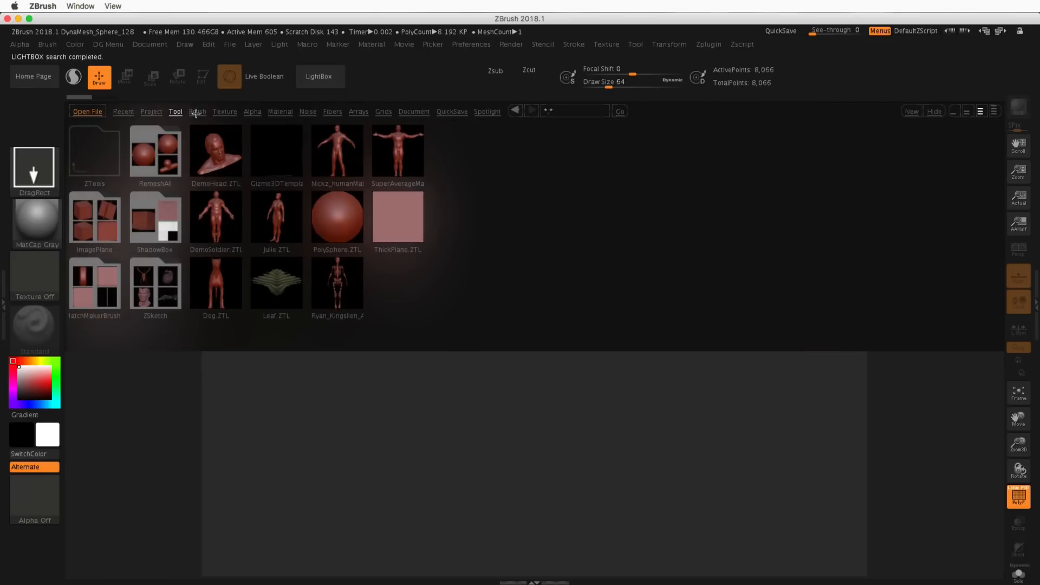
left_click(153, 112)
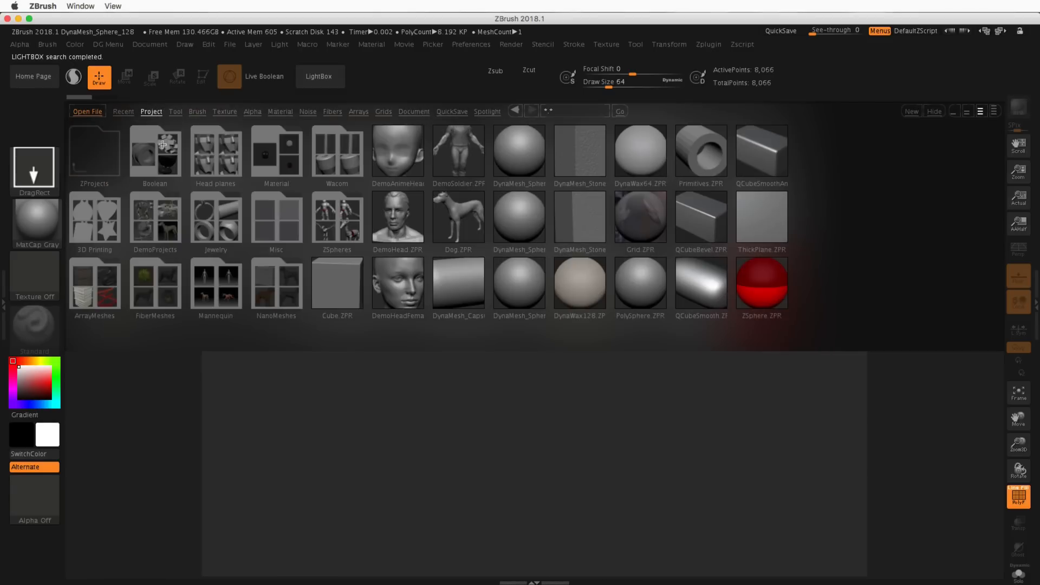
left_click(176, 113)
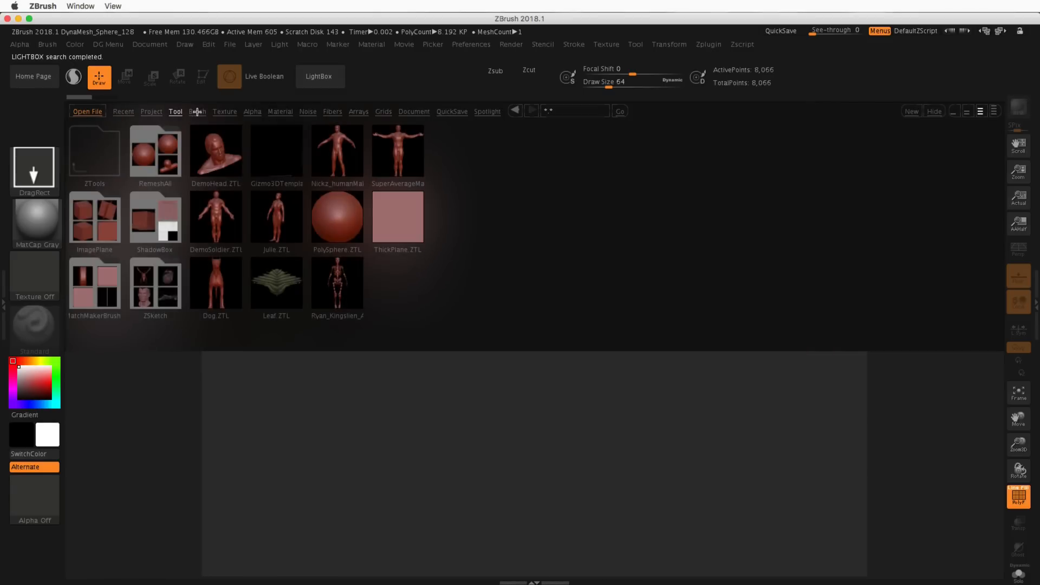
left_click(198, 112)
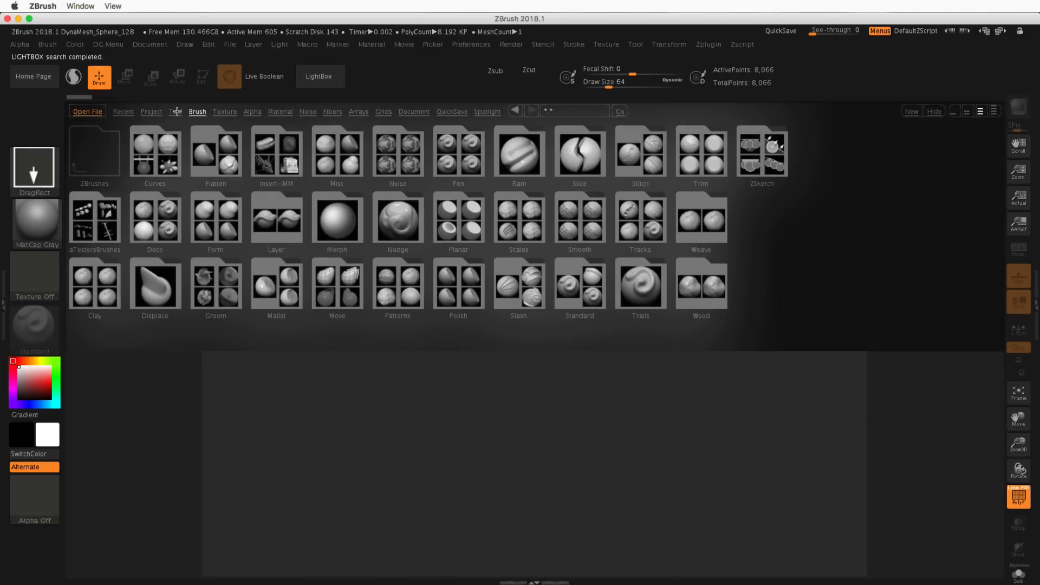
left_click(176, 111)
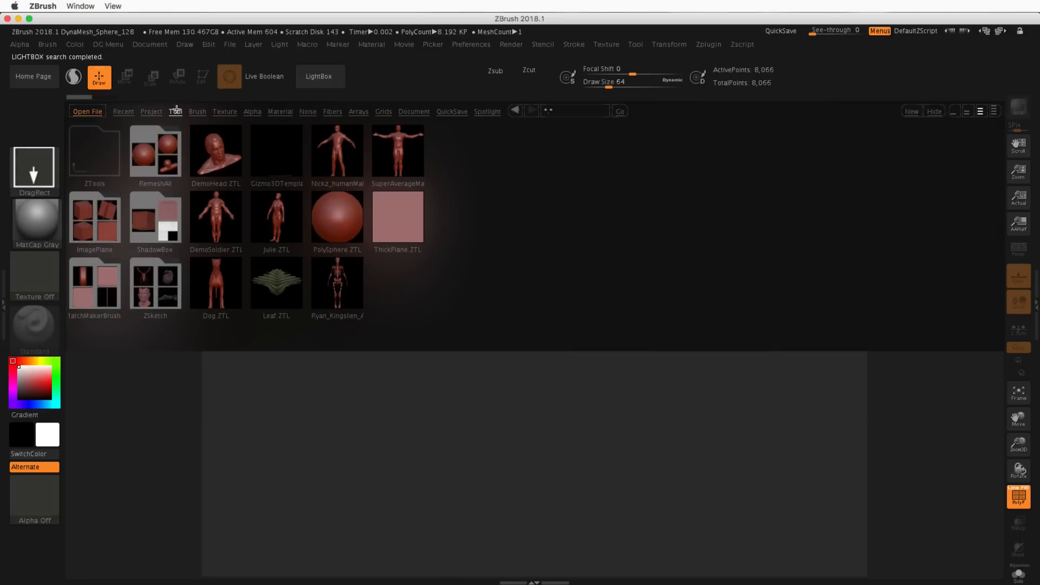
left_click(151, 112)
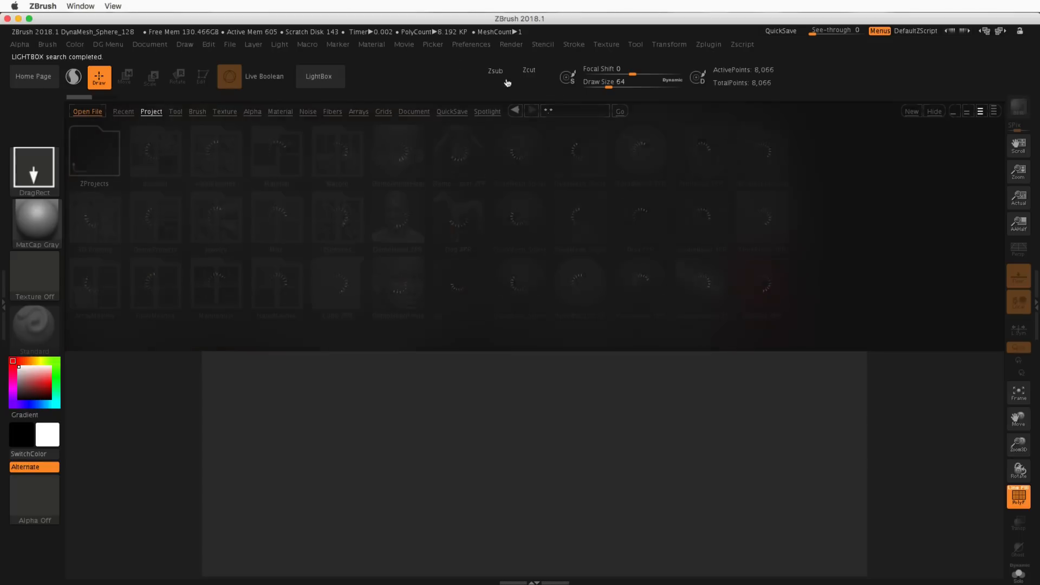
Hide LightBox and open the side tray with the Tool palette expanded.
left_click(320, 76)
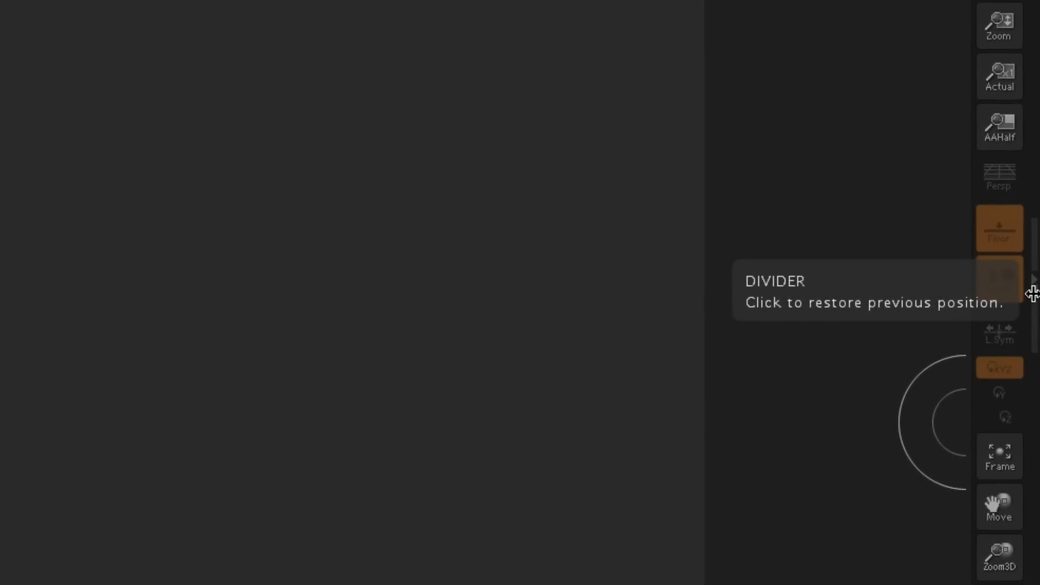
left_click(1032, 293)
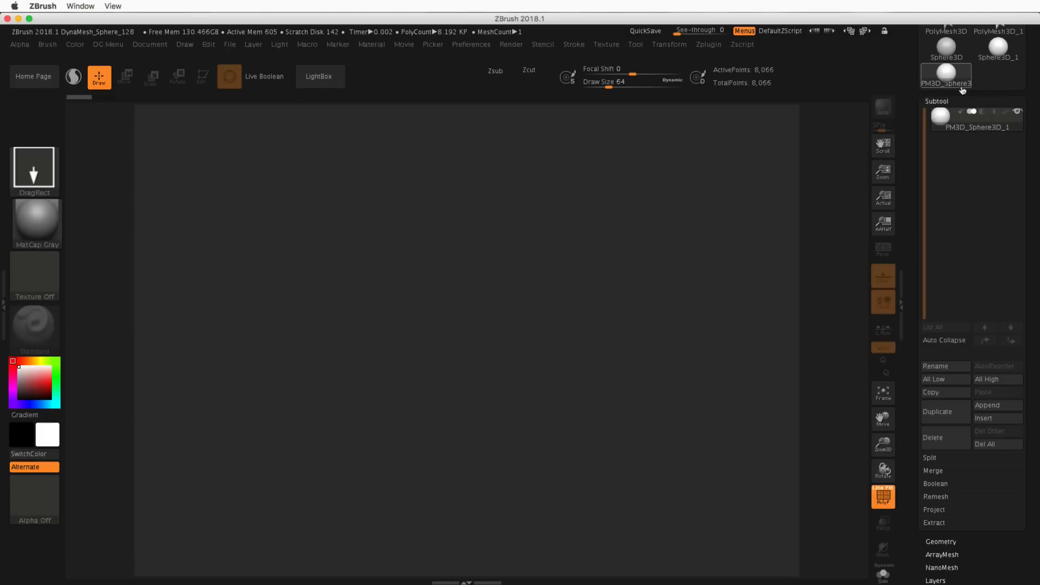
left_click(978, 102)
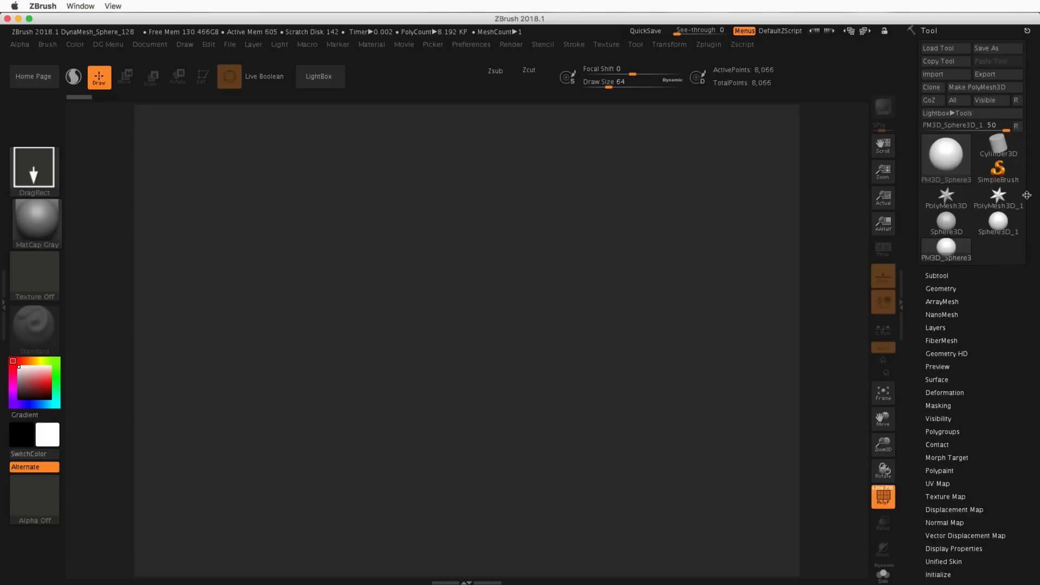
left_click(967, 32)
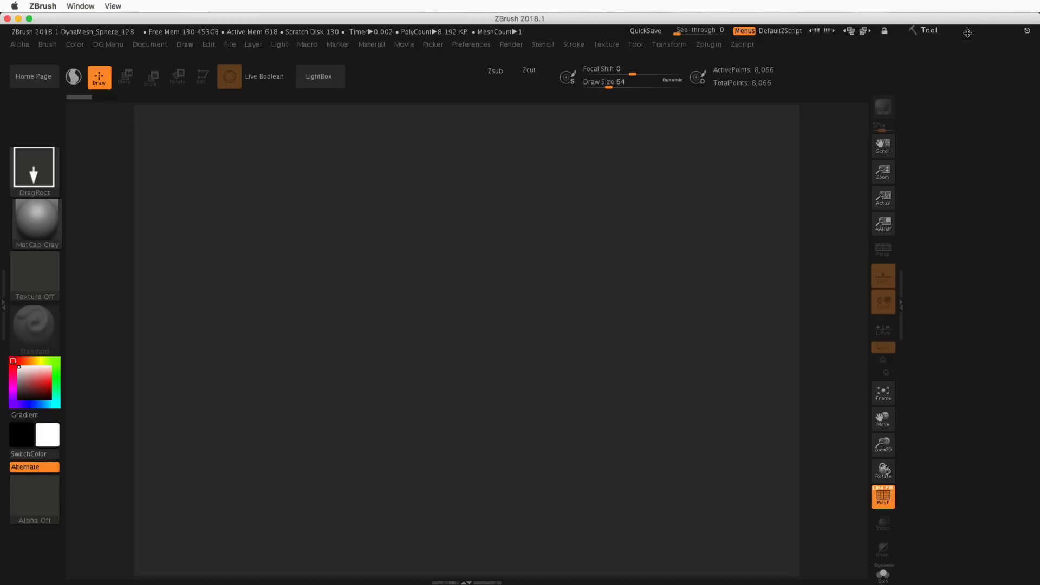
left_click(932, 31)
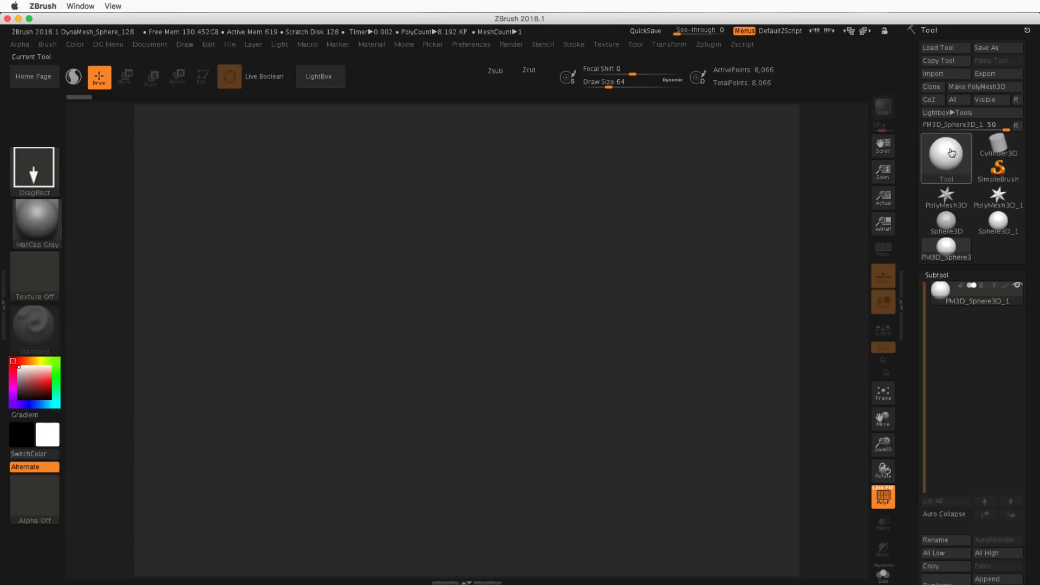
Choose the Sphere3D_1 primitive from the 3D meshes as the current tool.
left_click(997, 169)
left_click(949, 156)
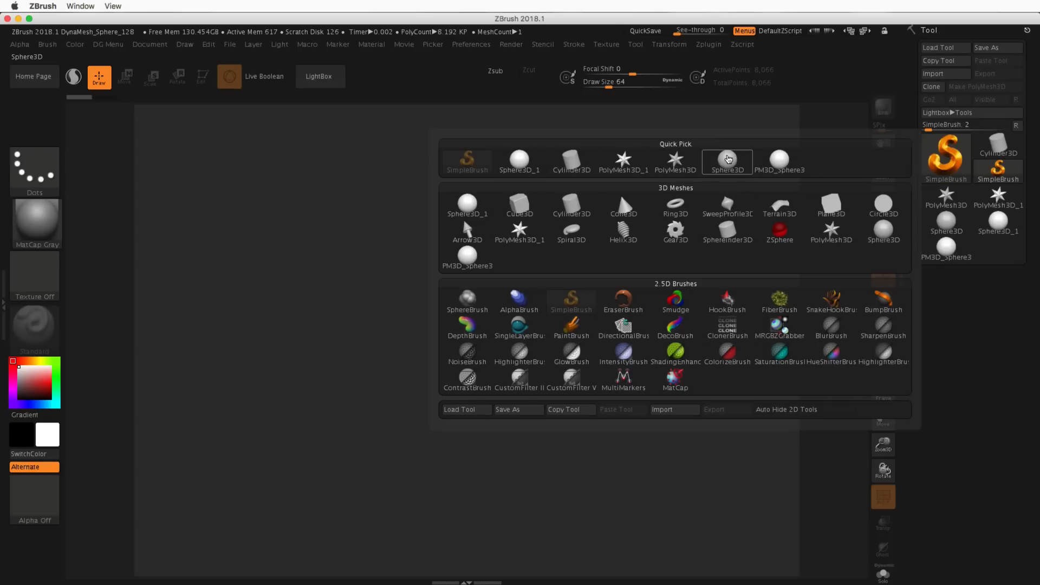
mouse_move(519, 179)
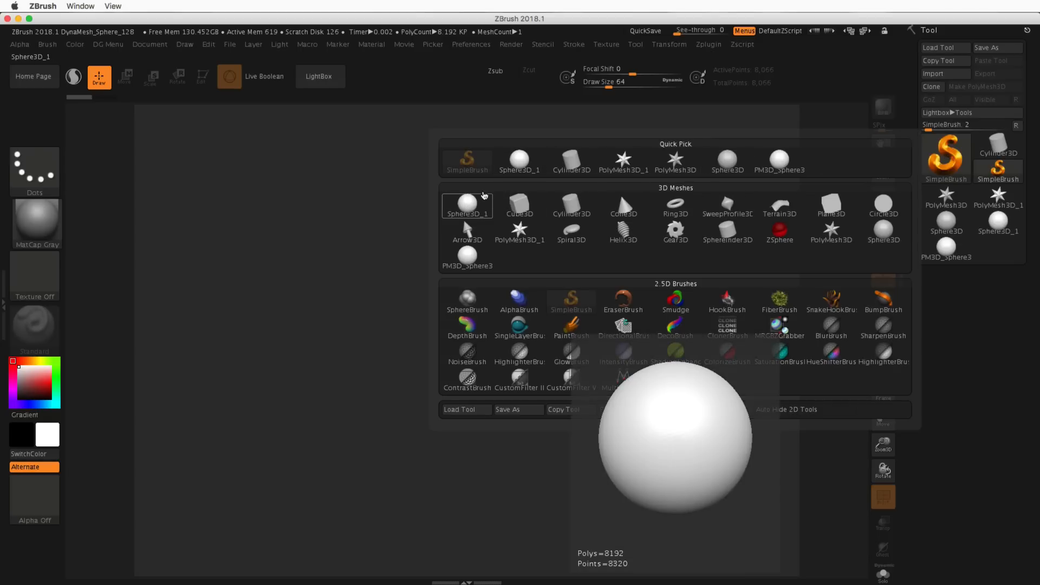
left_click(469, 205)
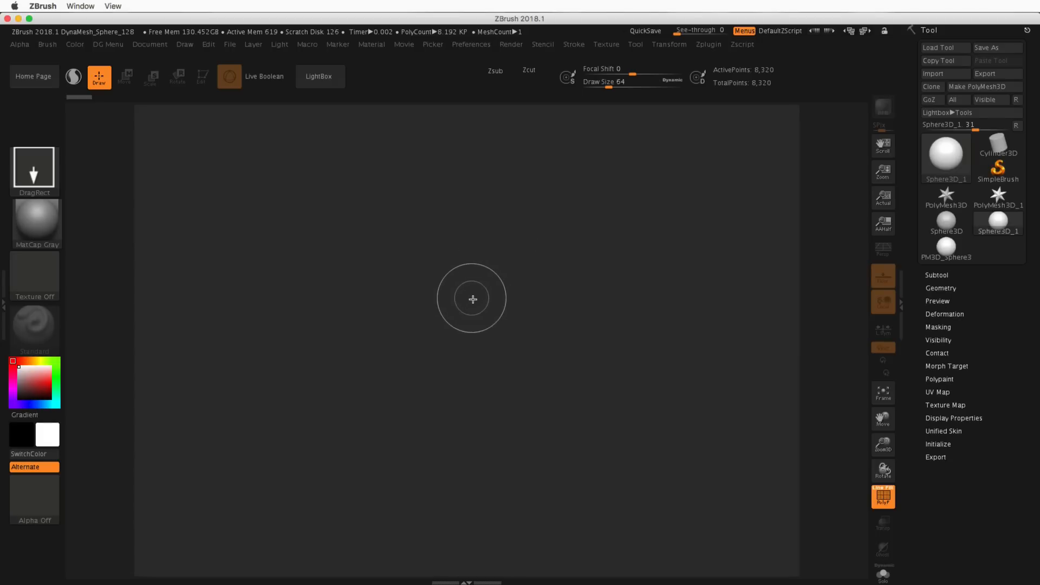
Draw the sphere primitive on the canvas and turn on Edit mode.
mouse_move(467, 305)
left_mouse_down()
mouse_move(547, 383)
mouse_move(478, 428)
mouse_move(467, 460)
left_mouse_up()
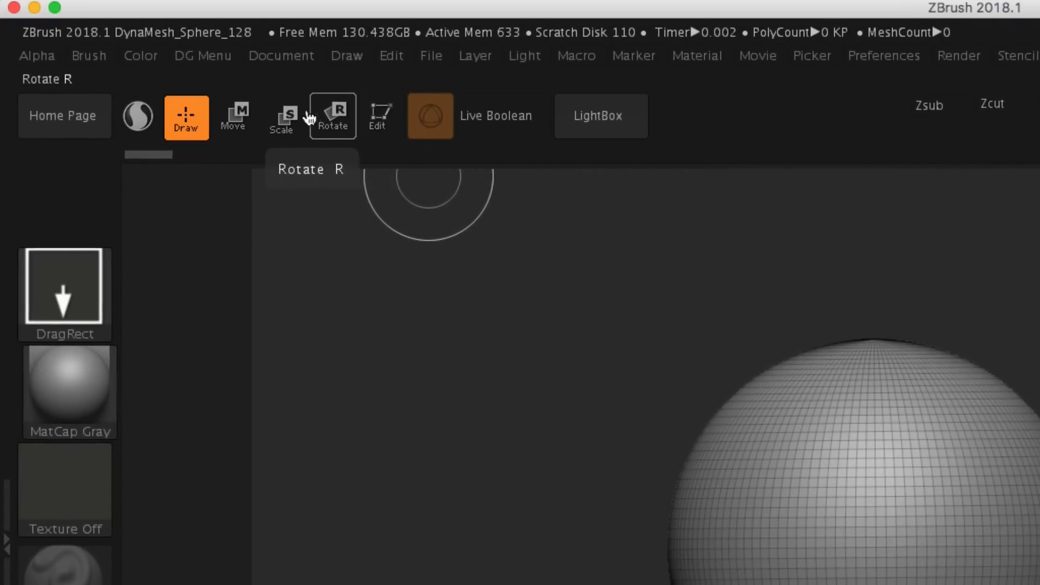
left_click(378, 120)
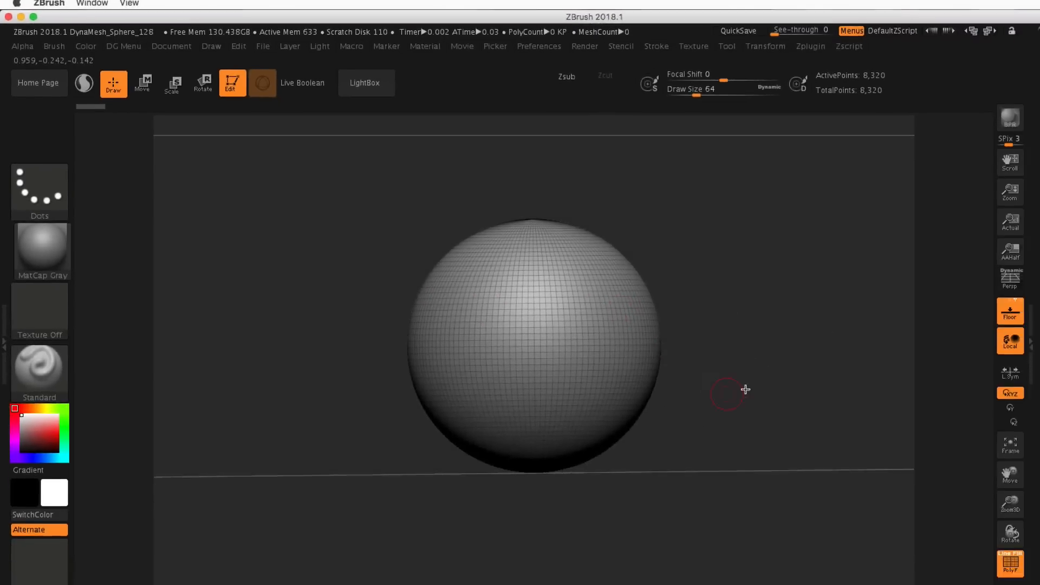
Practise orbiting, panning and zooming the view around the sphere, and snap it to a straight-on view.
left_click_drag(721, 356, 710, 389)
mouse_move(620, 345)
left_mouse_down()
mouse_move(677, 344)
mouse_move(645, 336)
mouse_move(665, 341)
mouse_move(645, 372)
mouse_move(682, 368)
left_mouse_up()
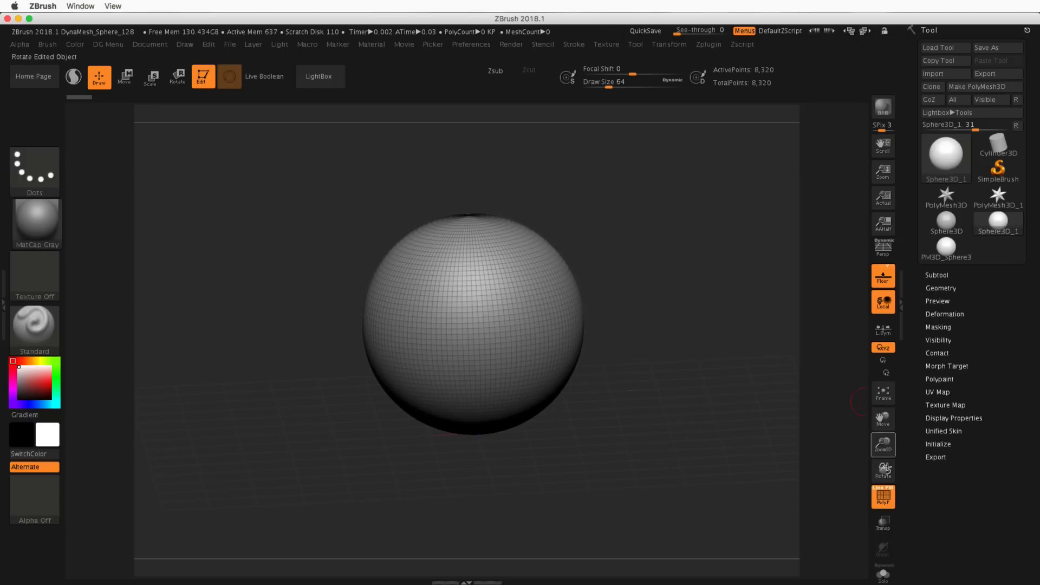
left_click_drag(885, 469, 886, 421)
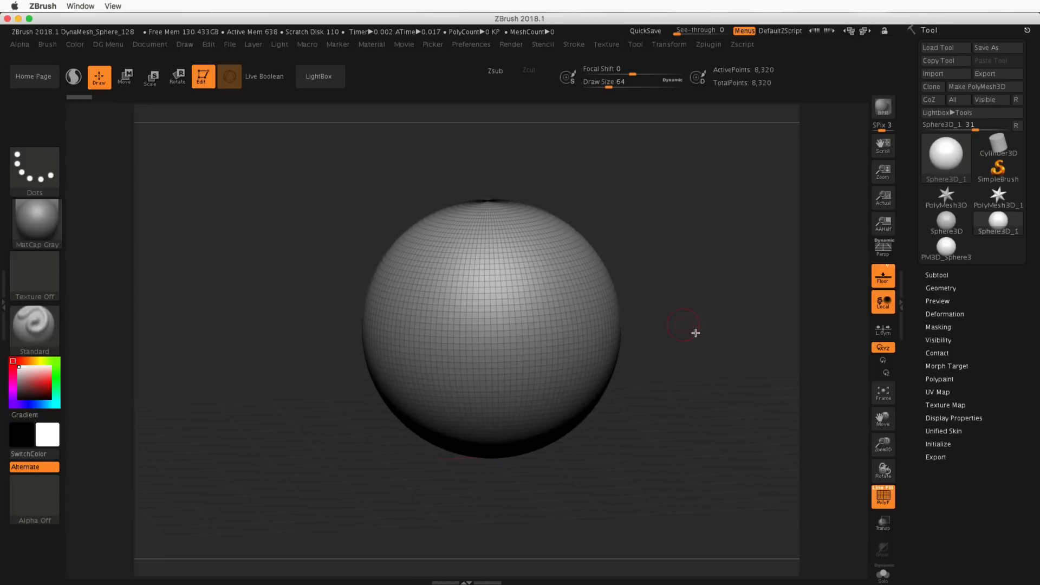
mouse_move(691, 323)
left_mouse_down()
mouse_move(665, 325)
mouse_move(696, 321)
left_mouse_up()
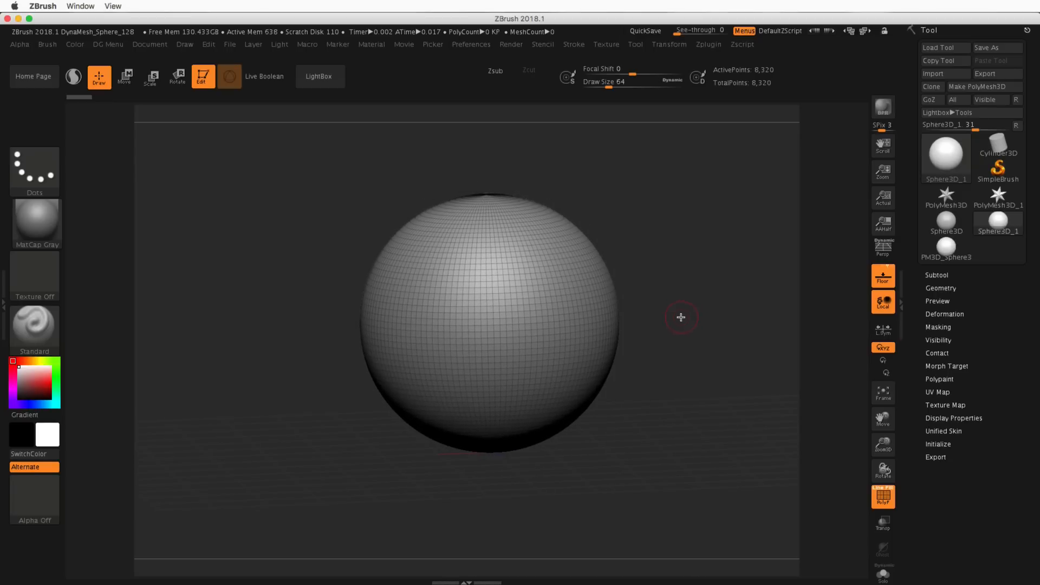
mouse_move(701, 327)
left_mouse_down("alt")
mouse_move(634, 323)
mouse_move(647, 326)
mouse_move(632, 327)
mouse_move(650, 355)
mouse_move(648, 379)
mouse_move(656, 350)
mouse_move(657, 385)
mouse_move(661, 362)
mouse_move(680, 348)
mouse_move(675, 327)
mouse_move(691, 337)
mouse_move(691, 322)
left_mouse_up("alt")
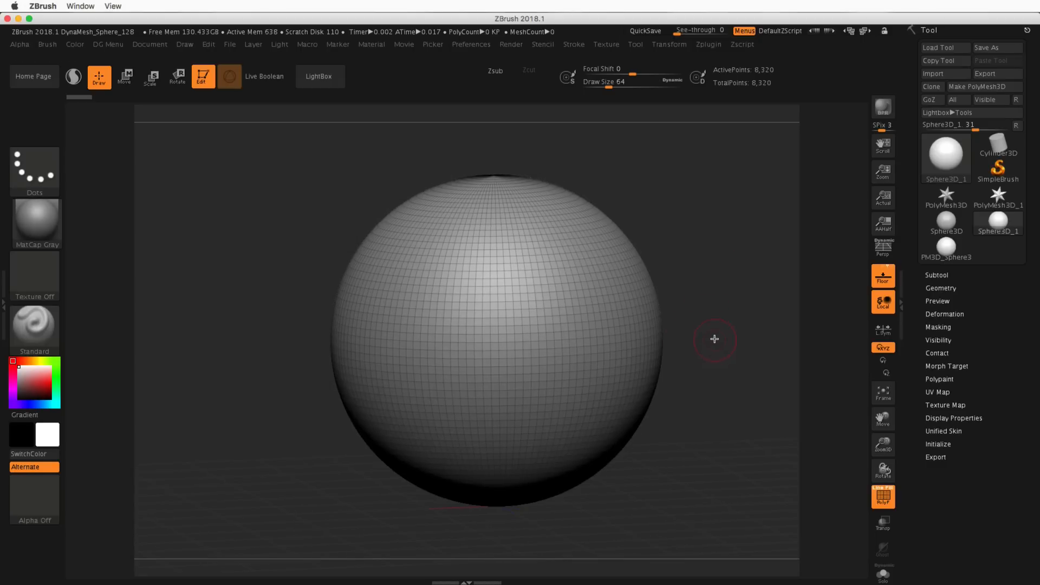
mouse_move(719, 350)
left_mouse_down()
mouse_move(726, 355)
mouse_move(701, 353)
mouse_move(717, 346)
left_mouse_up()
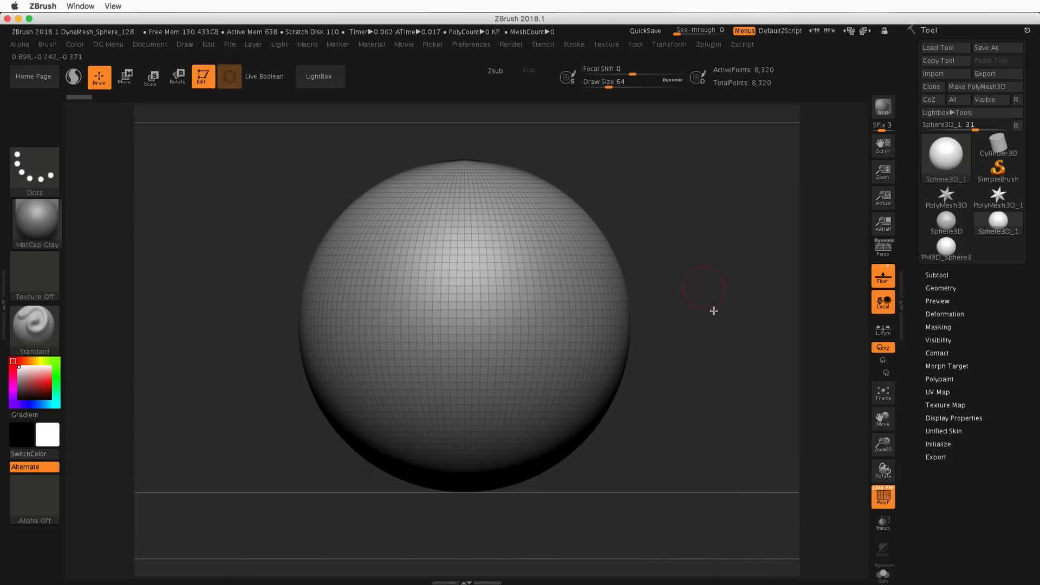
mouse_move(739, 338)
left_mouse_down()
mouse_move(724, 334)
mouse_move(728, 324)
left_mouse_up()
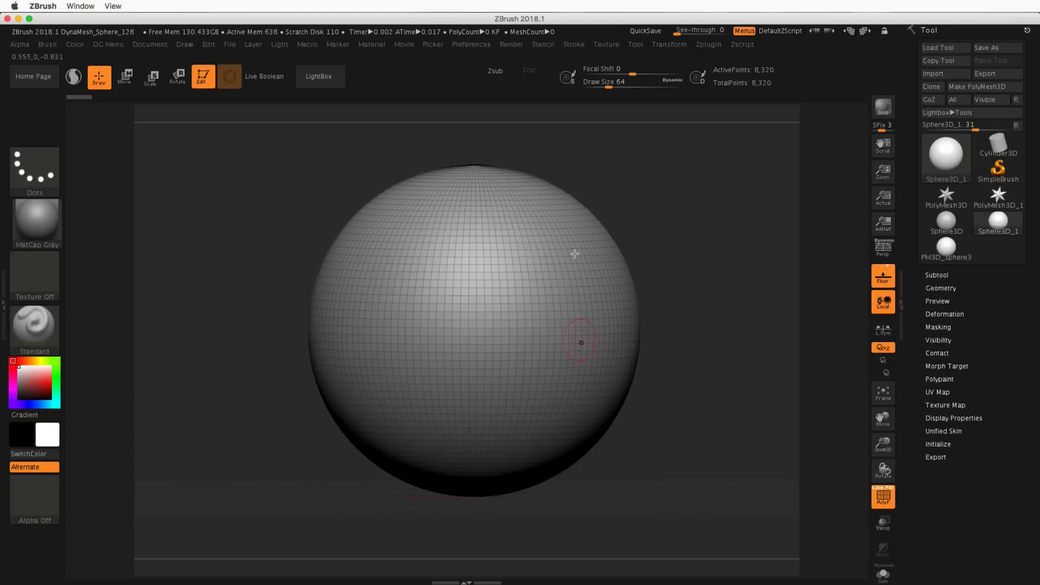
left_click_drag(708, 376, 848, 182)
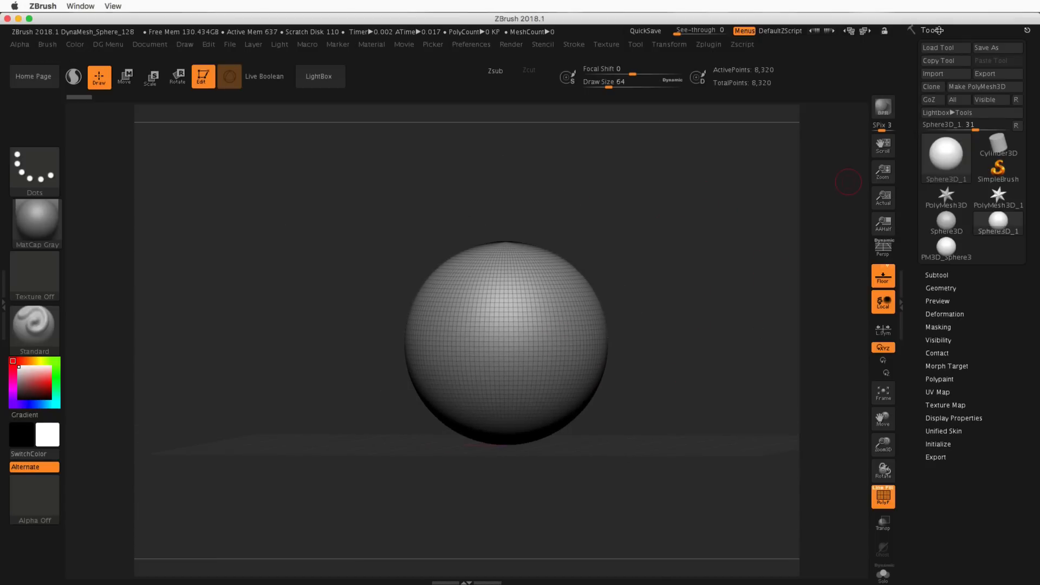
Convert the sphere primitive into an editable PolyMesh3D.
left_click(938, 30)
left_click(939, 30)
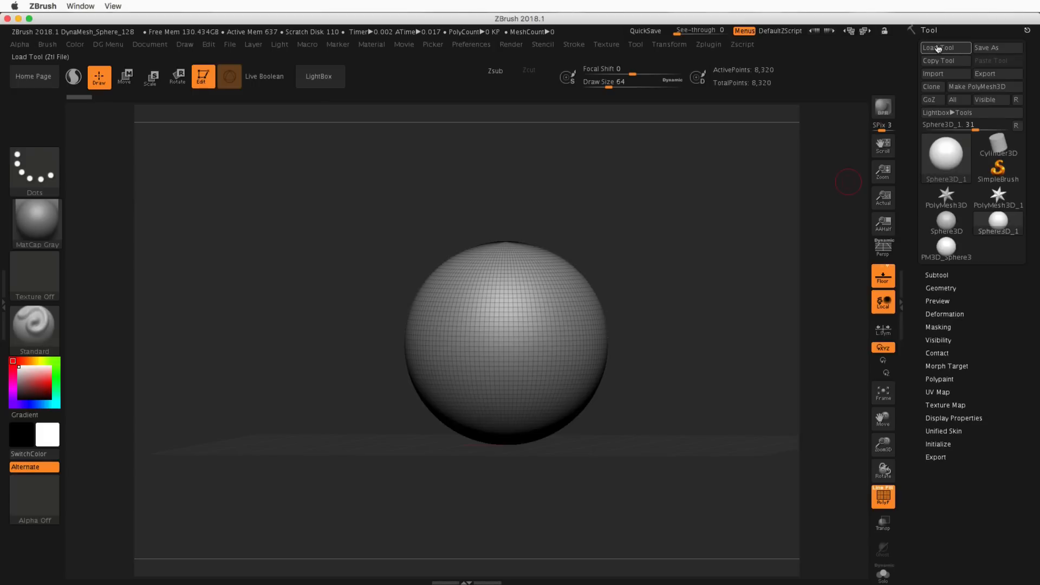
left_click(988, 88)
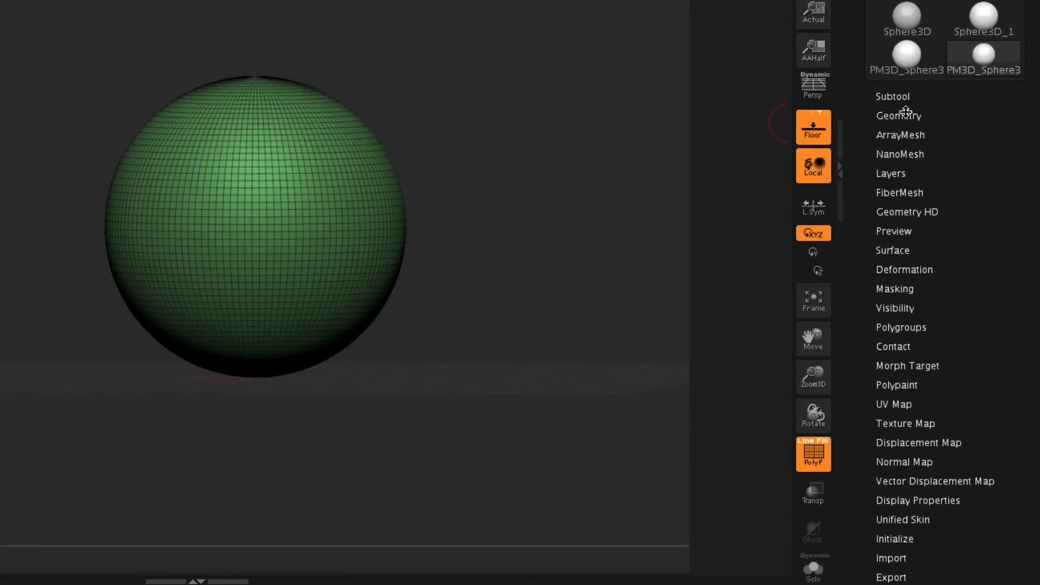
Look over the polymesh's sections in the Tool palette and examine the Masking options.
scroll(916, 95, "down", 2)
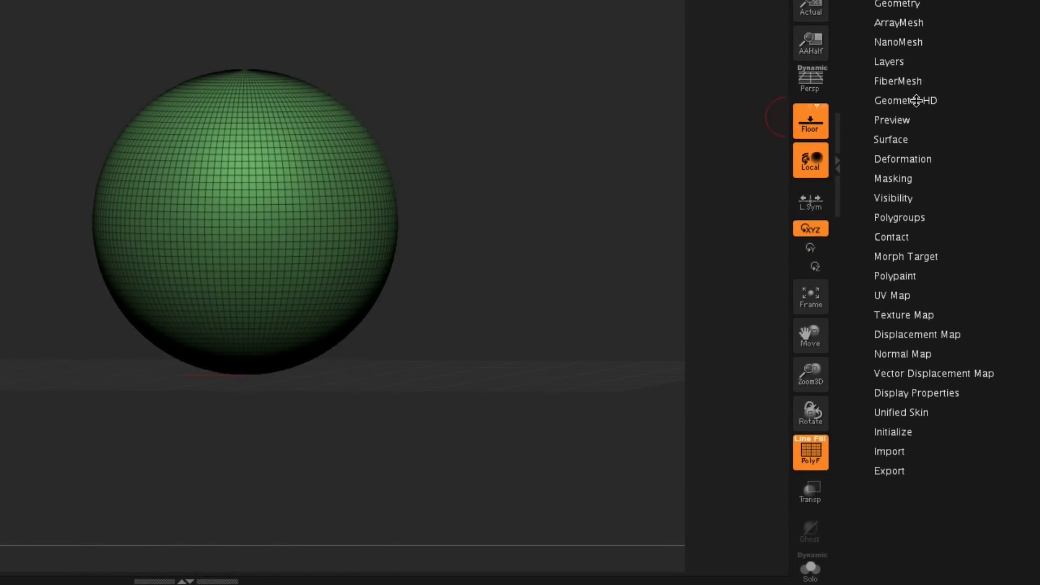
left_click(901, 179)
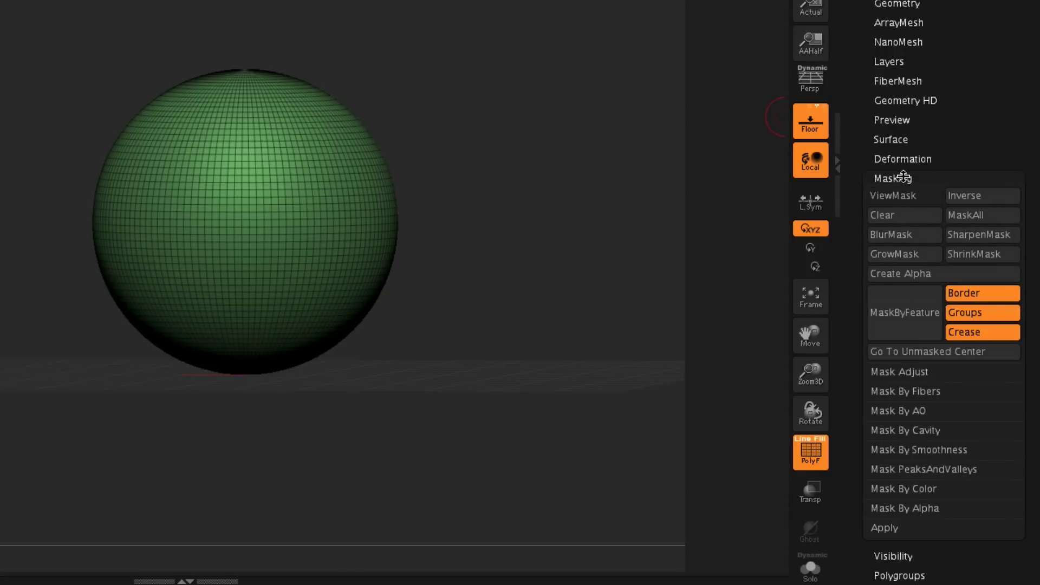
left_click(903, 178)
Try the Twist and Squeeze deformations on the sphere, and collapse the Deformation section.
left_click(908, 159)
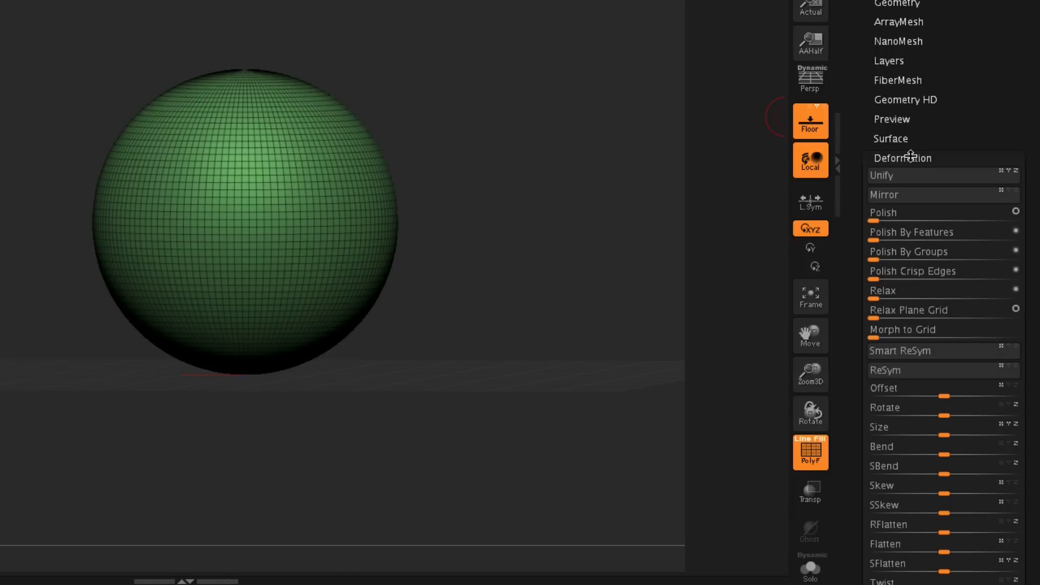
scroll(912, 157, "down", 5)
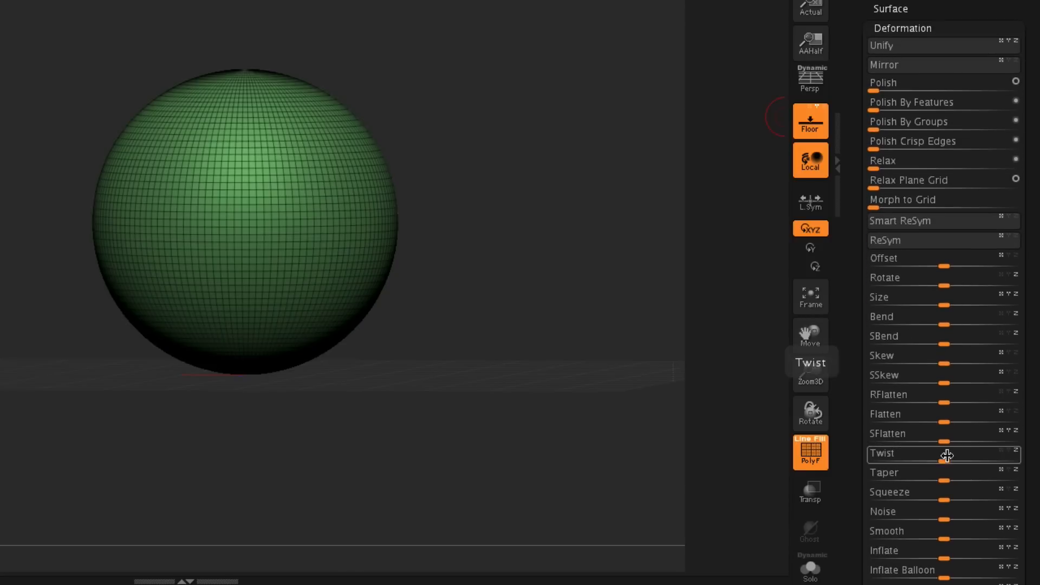
mouse_move(947, 460)
left_mouse_down()
mouse_move(970, 458)
mouse_move(944, 460)
left_mouse_up()
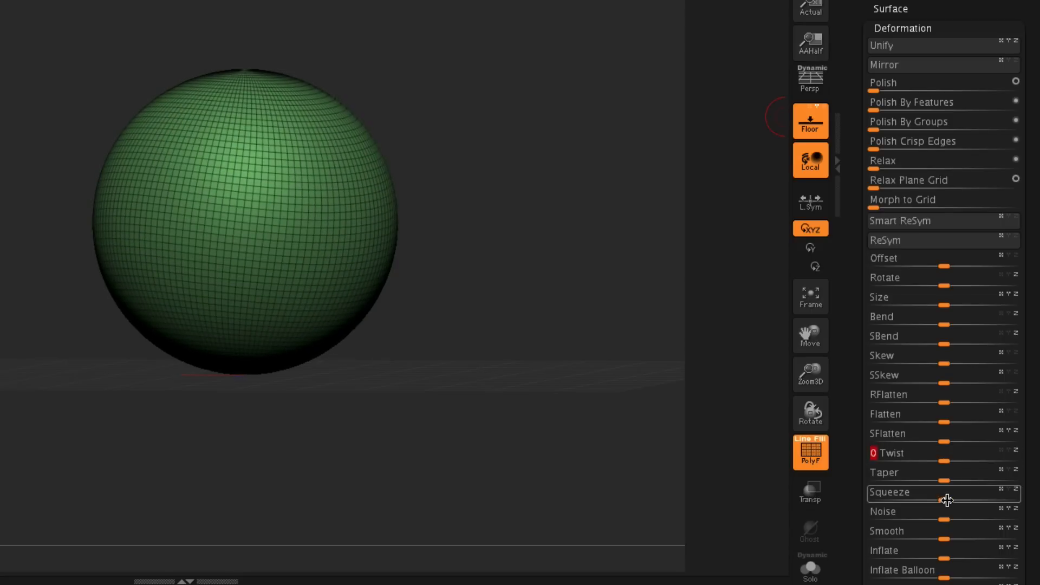
left_click_drag(945, 499, 969, 502)
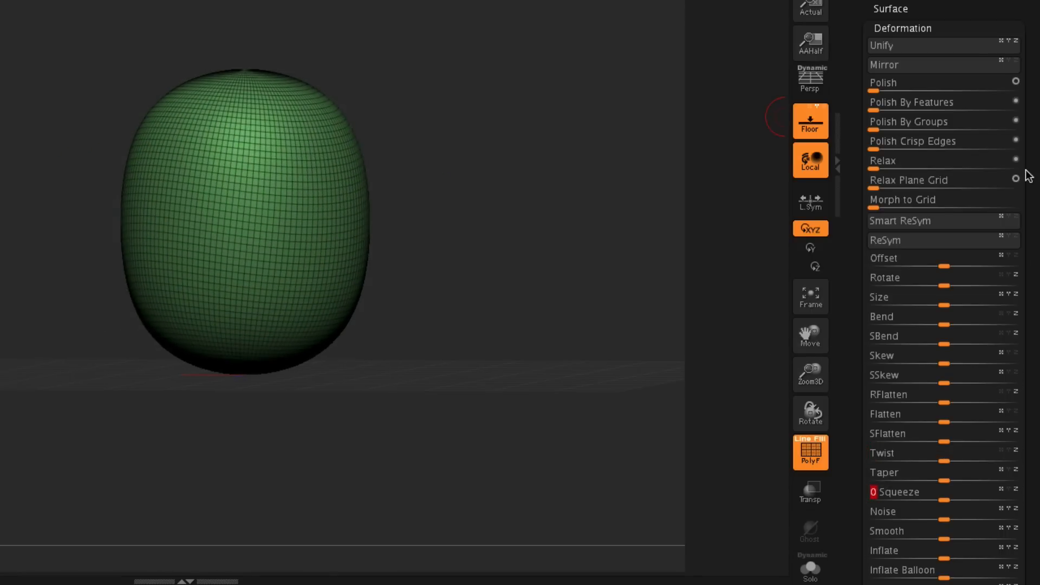
left_click(960, 27)
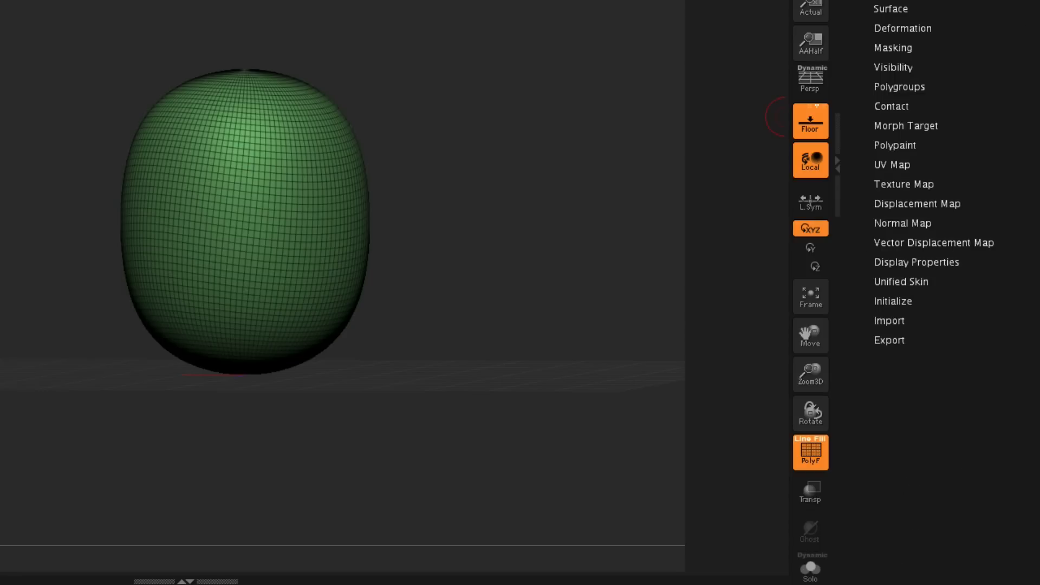
Check the UV Map options and undo the Twist and Squeeze deformations through the undo history.
left_click(893, 163)
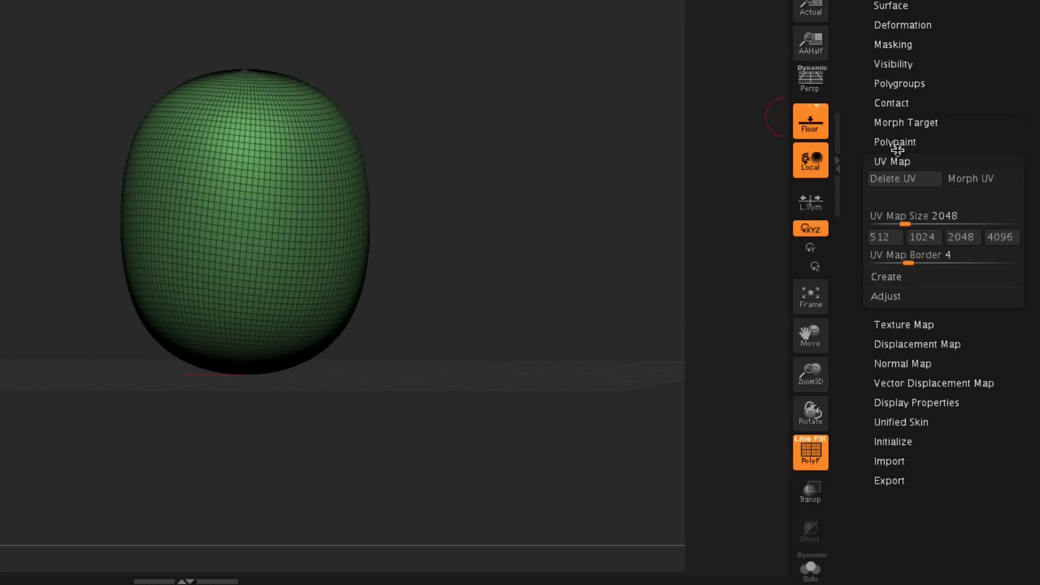
left_click(893, 161)
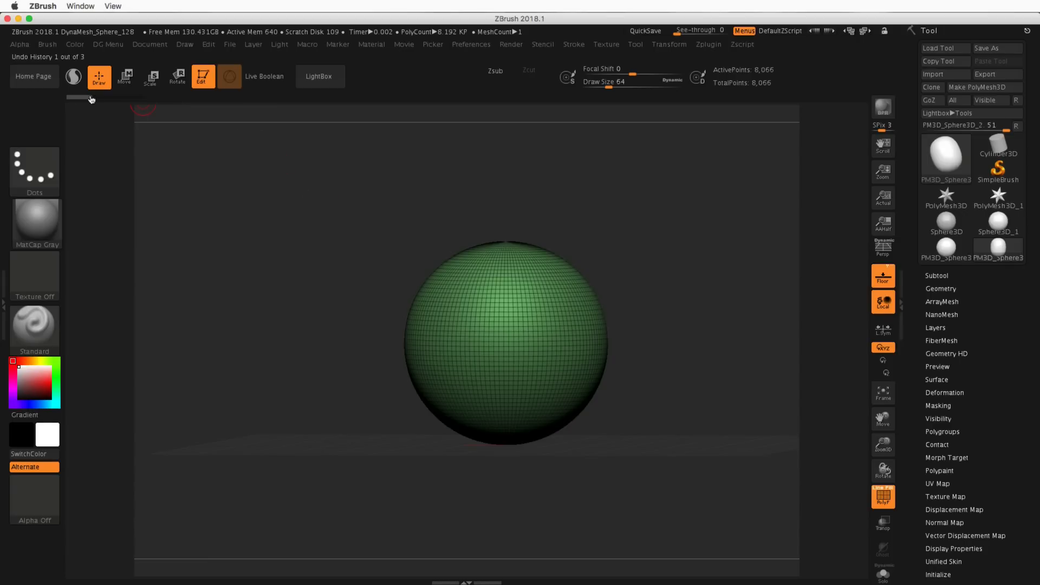
left_click_drag(91, 99, 69, 103)
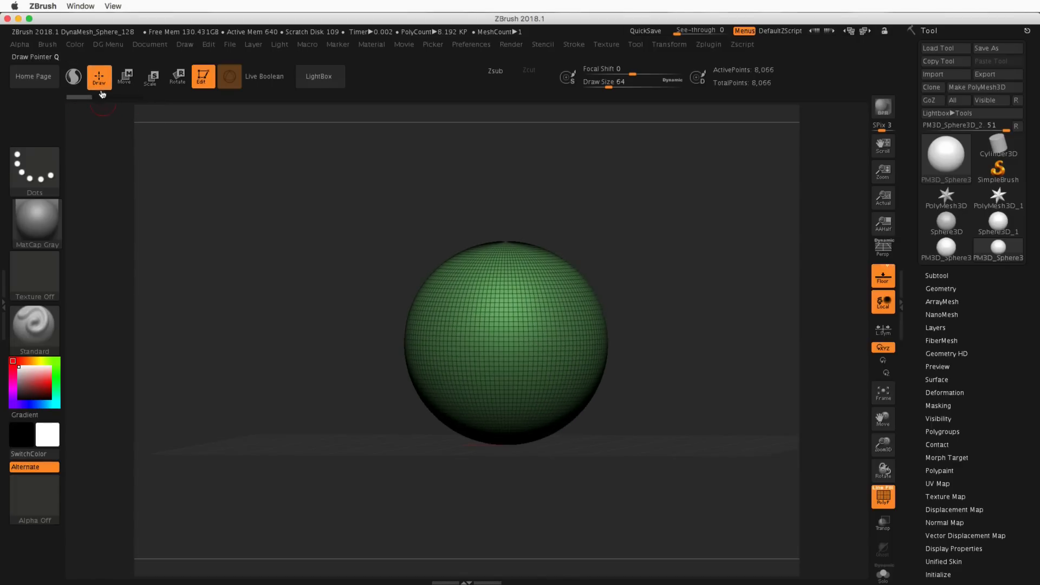
Browse the alphabetically ordered palettes, including Edit with its undo options, DG Menu and Layer, and straighten the view of the sphere.
left_click(208, 45)
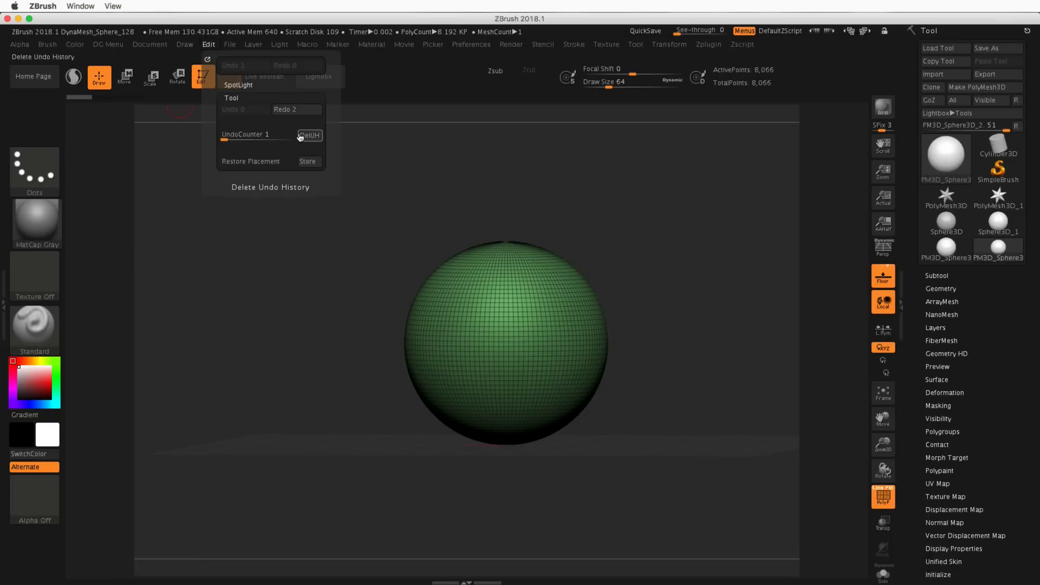
left_click(208, 44)
left_click(25, 46)
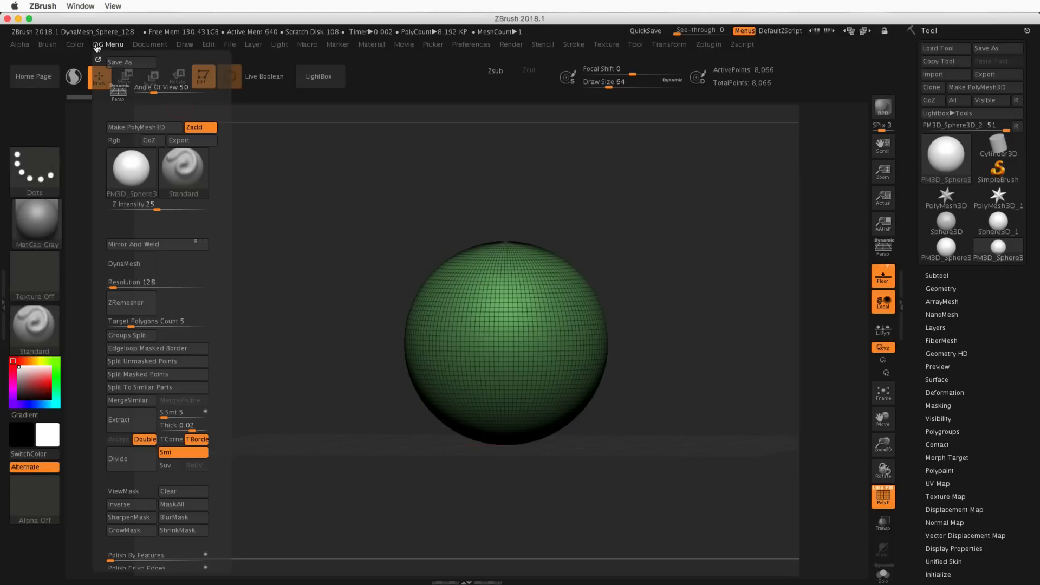
mouse_move(152, 45)
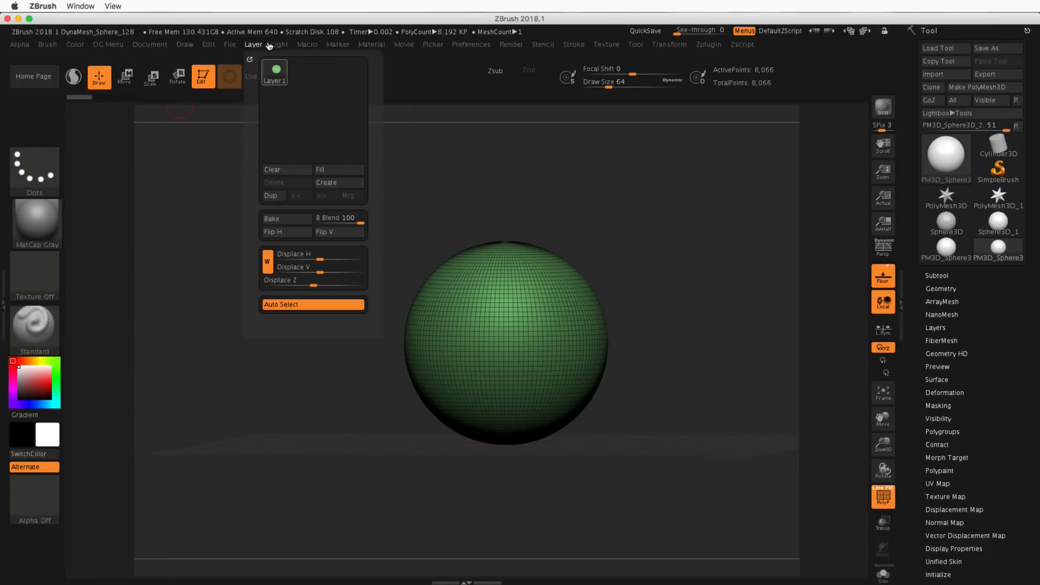
mouse_move(291, 46)
mouse_move(329, 46)
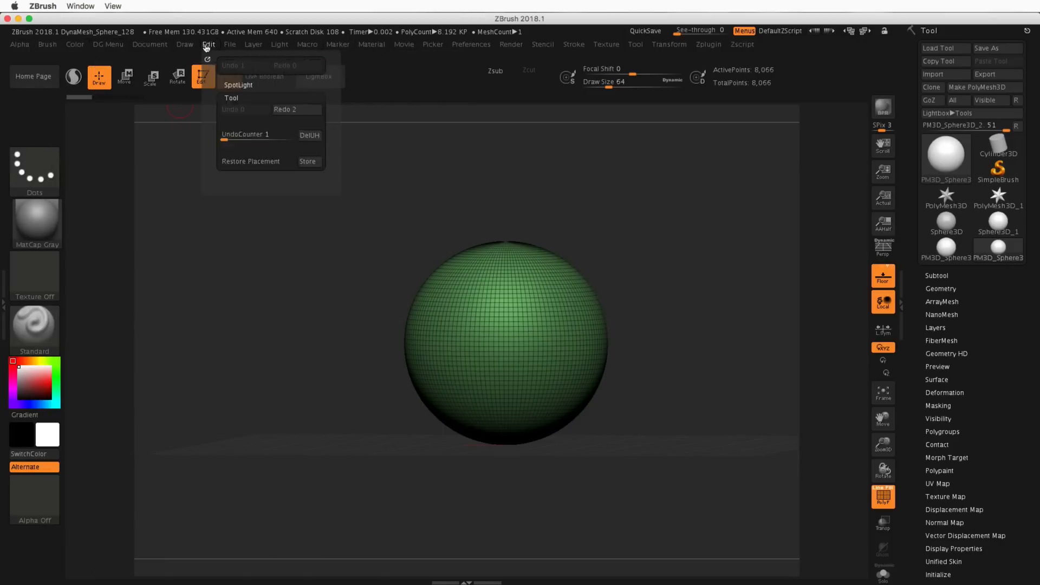
mouse_move(19, 47)
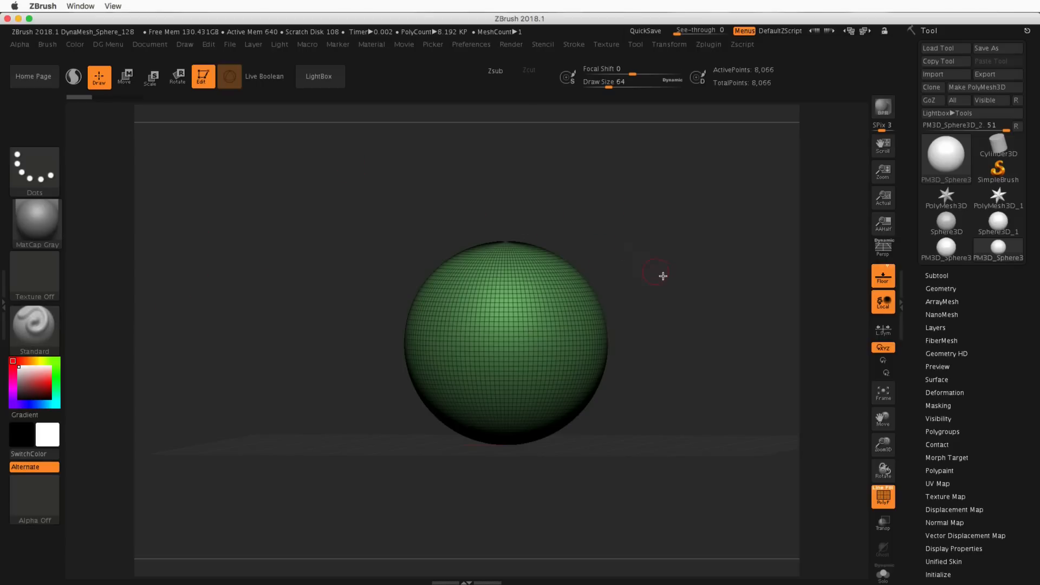
left_click_drag(672, 292, 683, 293, "shift")
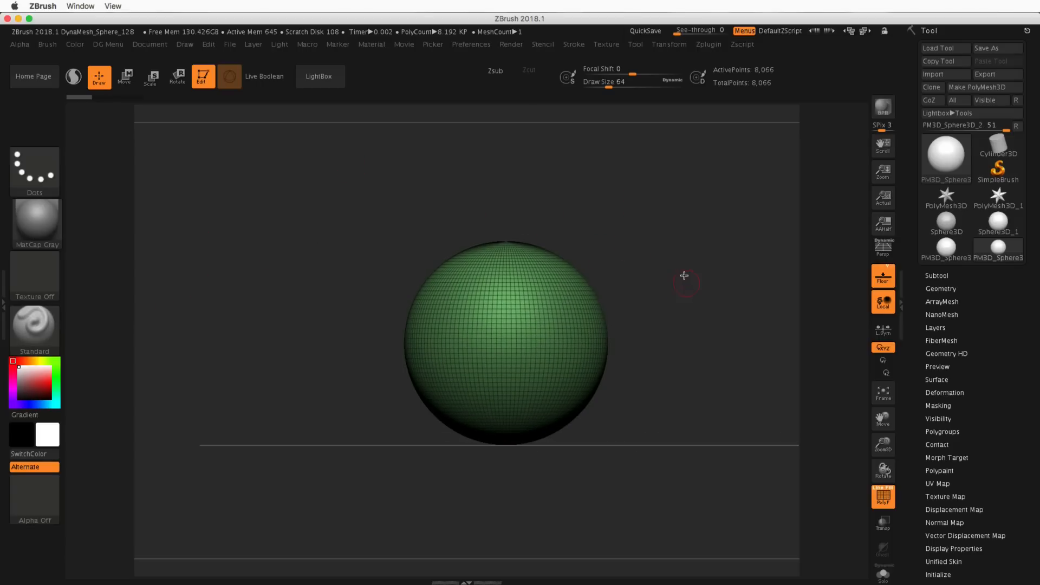
Show the Tool palette as a temporary pop-up and return it to its docked place in the side tray.
left_click(635, 45)
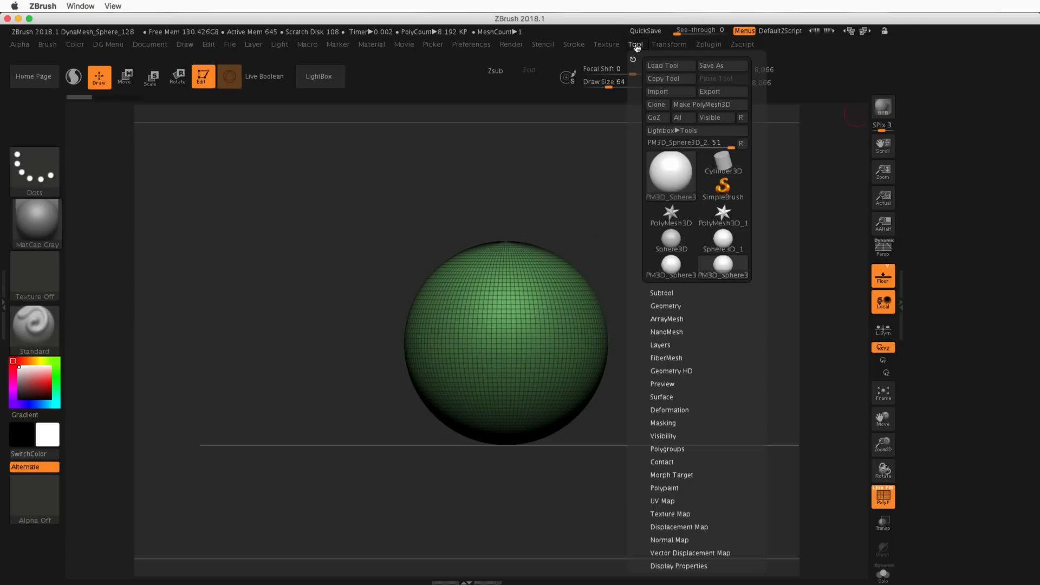
left_click(637, 47)
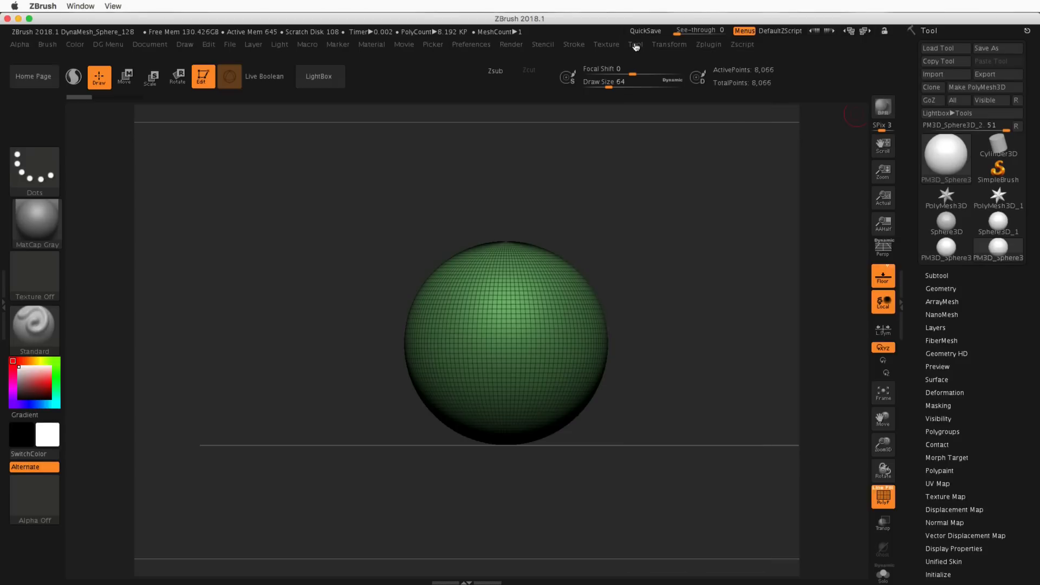
left_click(636, 47)
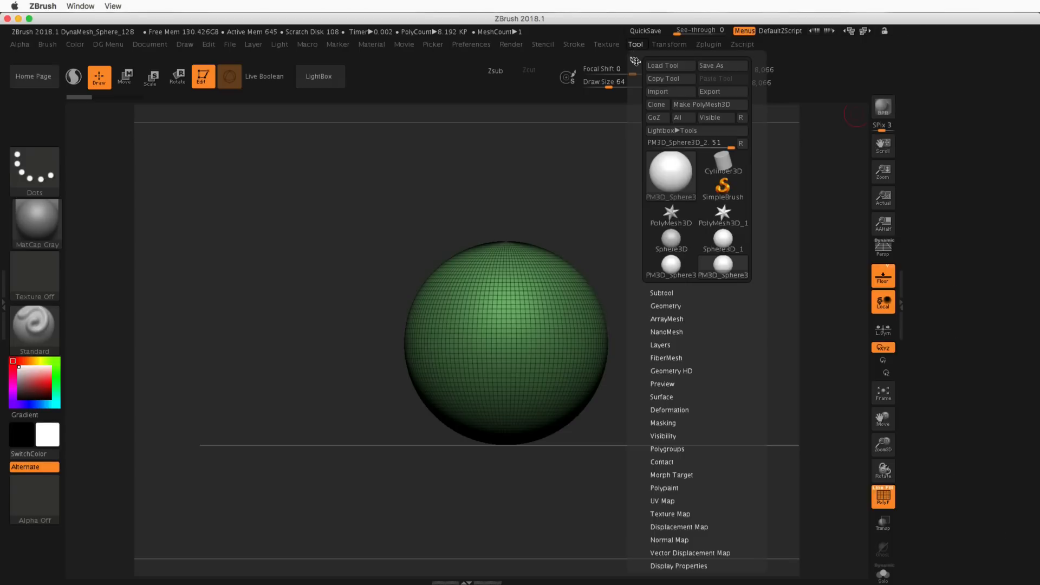
left_click(636, 47)
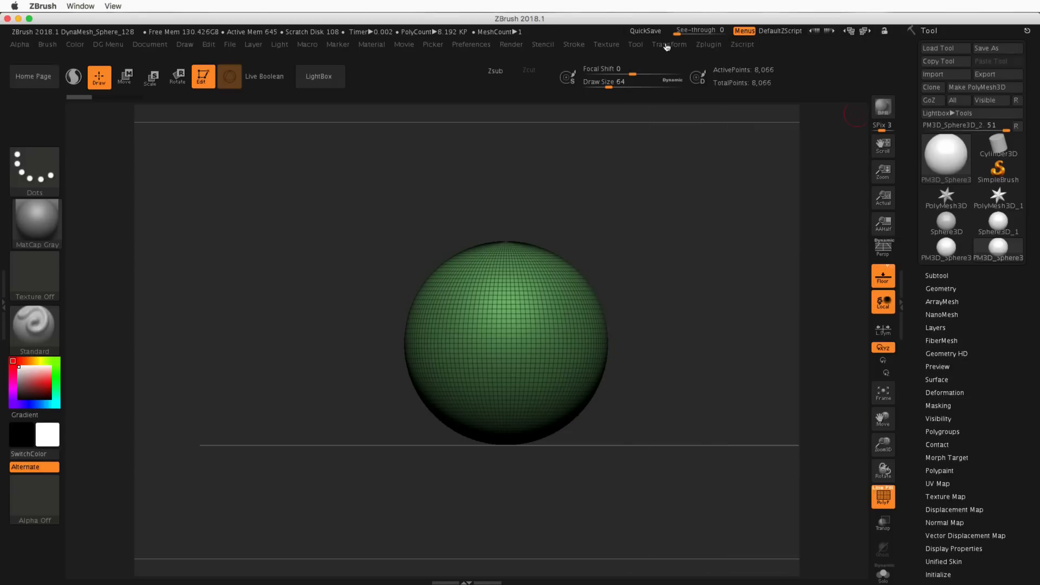
left_click(637, 47)
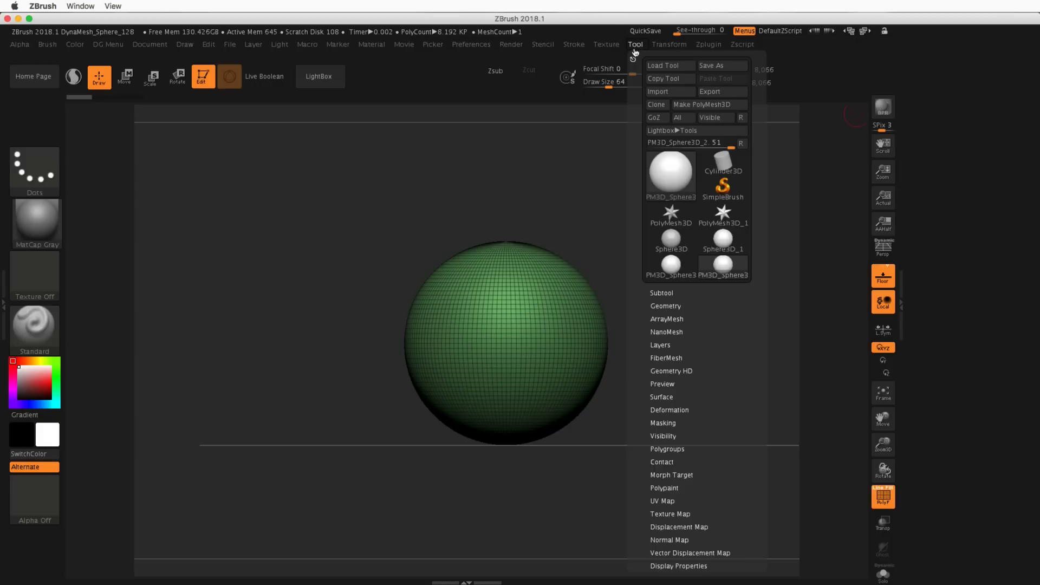
left_click_drag(633, 58, 940, 69)
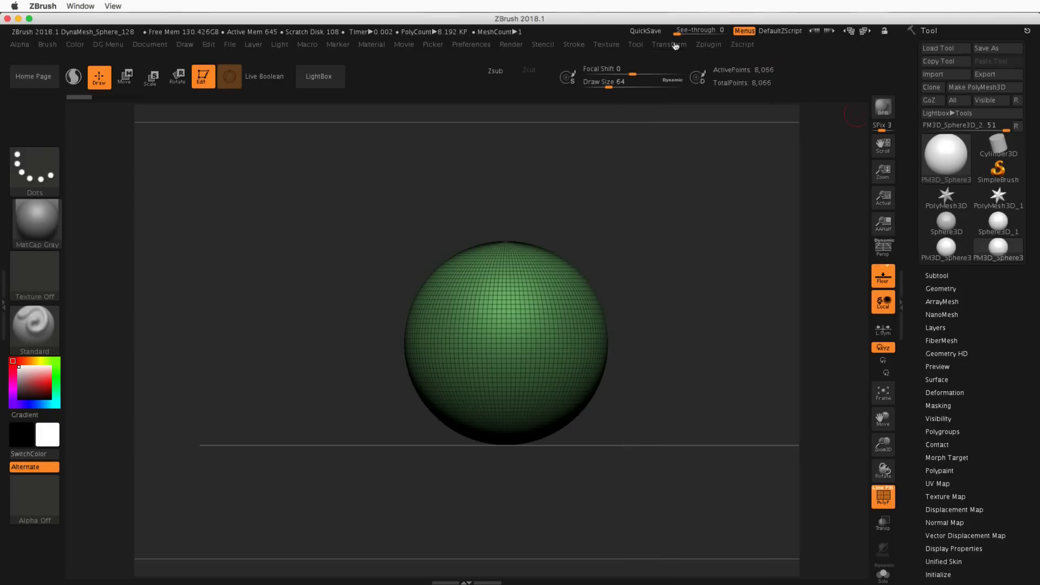
Open the tray holding the Brush and Stroke palettes, and collapse the Brush palette.
left_click(3, 305)
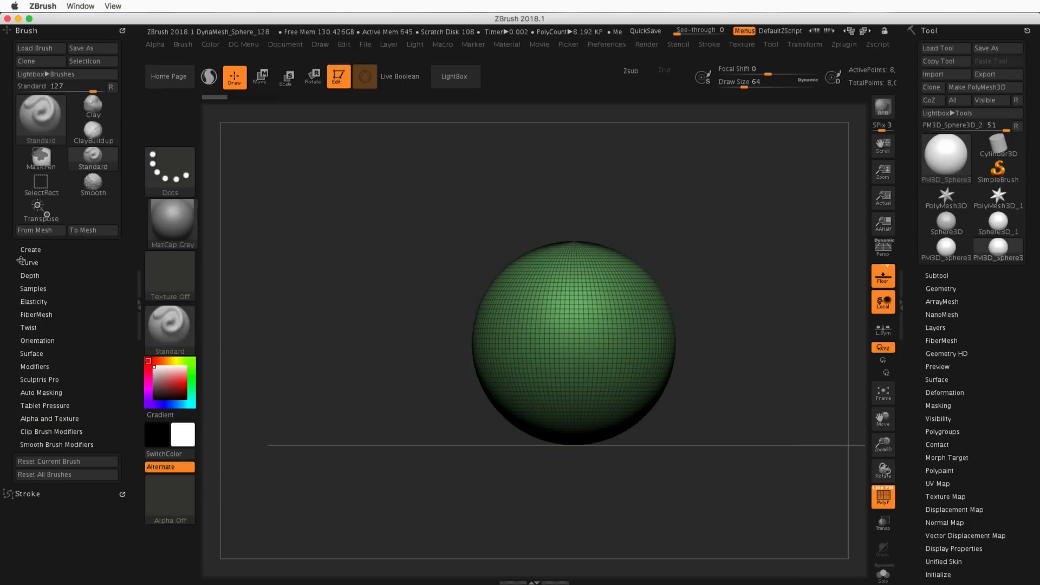
left_click(38, 31)
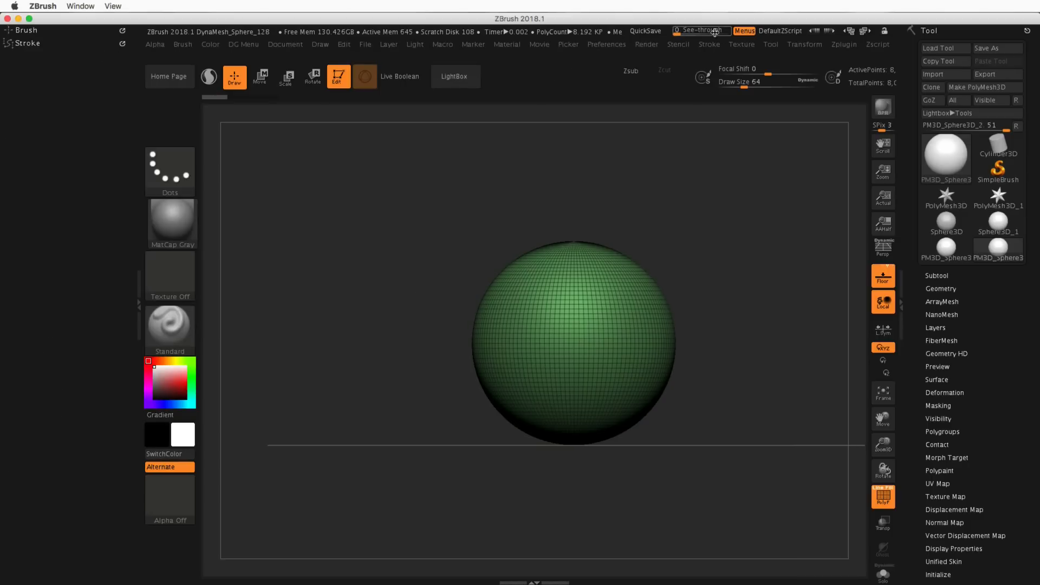
Preview the Tool palette and dock the Transform palette in the side tray beneath Brush and Stroke.
left_click(772, 46)
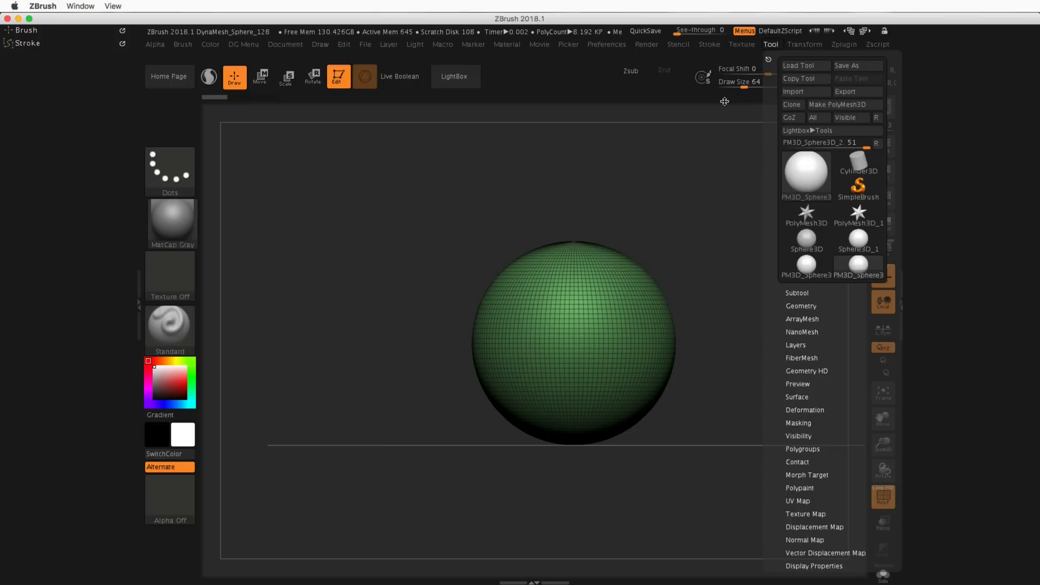
left_click(769, 57)
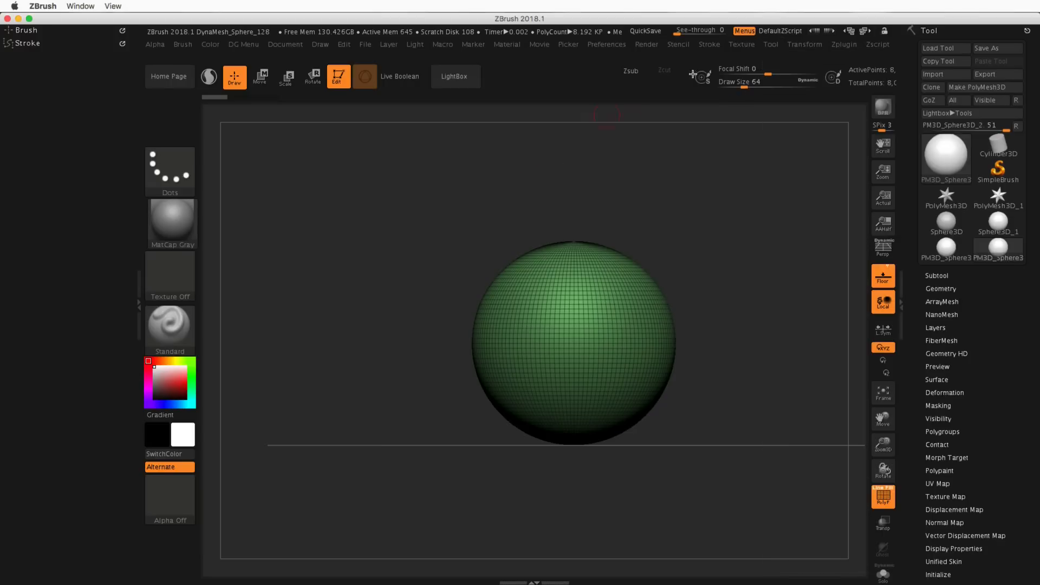
left_click(771, 45)
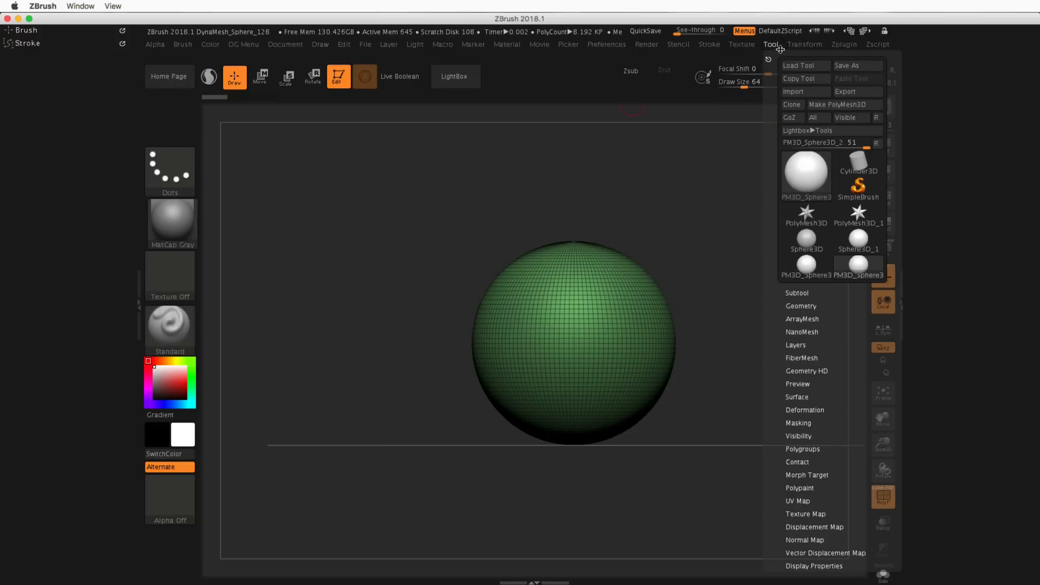
left_click(804, 44)
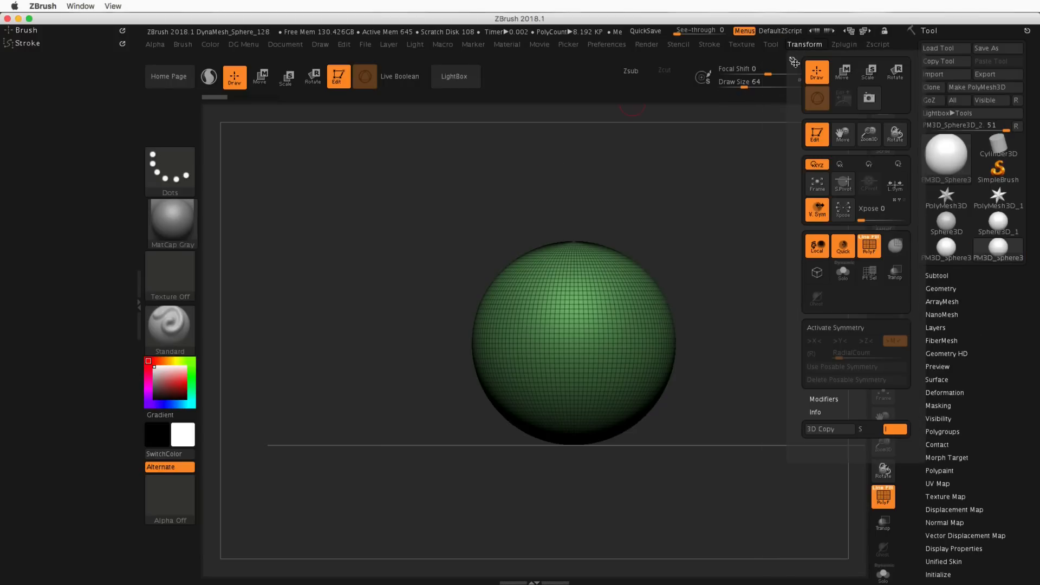
mouse_move(791, 58)
left_mouse_down()
mouse_move(109, 214)
mouse_move(65, 206)
left_mouse_up()
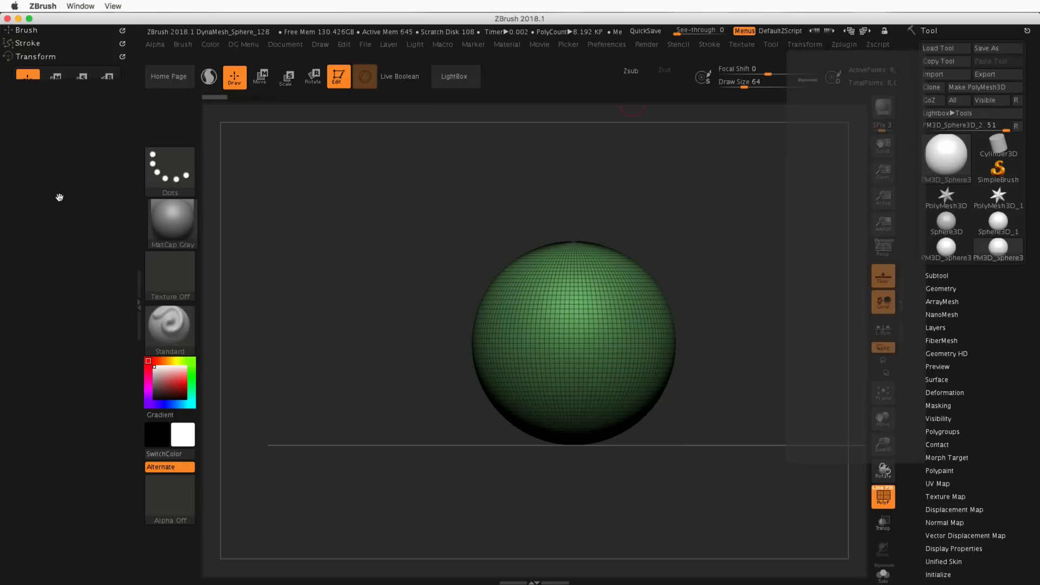
Try expanding and collapsing the docked palettes, leaving Transform, Stroke and Brush all collapsed.
left_click(42, 55)
left_click(38, 55)
left_click(34, 44)
left_click(32, 32)
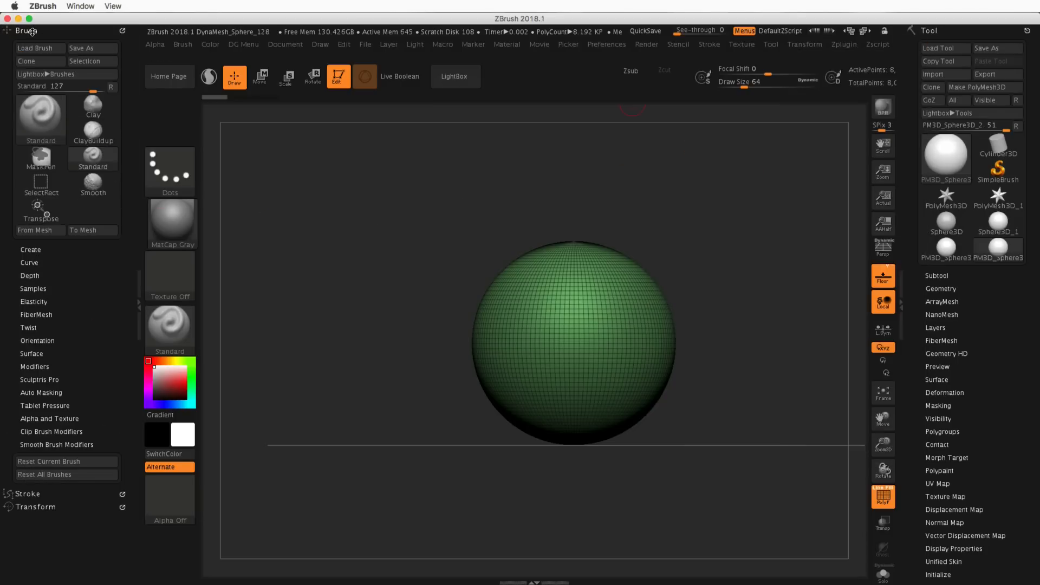
left_click(33, 32)
Collapse the Tool palette, look through the Material palette, and expand the Tool palette again.
left_click(1026, 31)
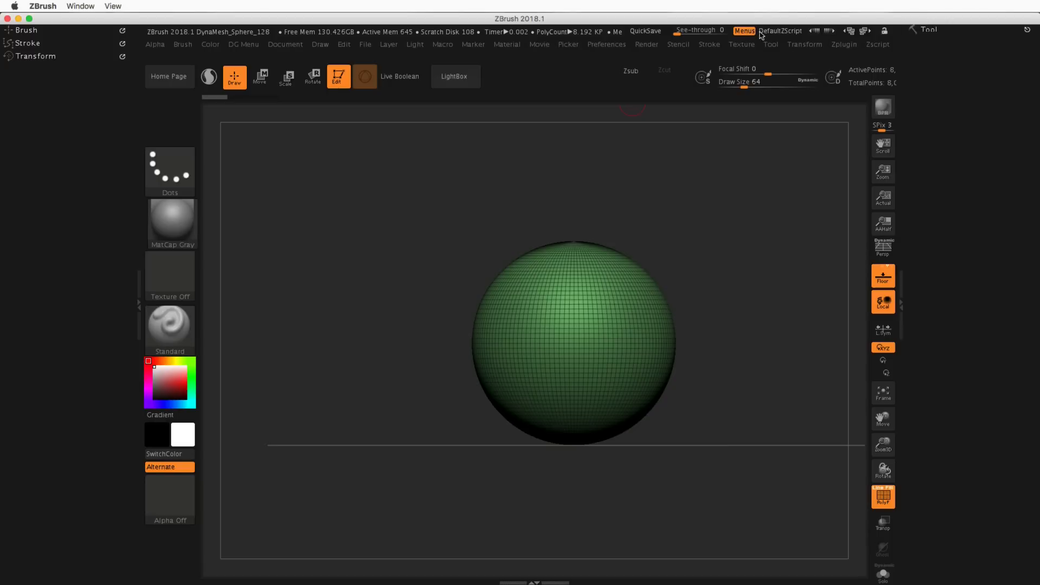
left_click(568, 45)
left_click(562, 44)
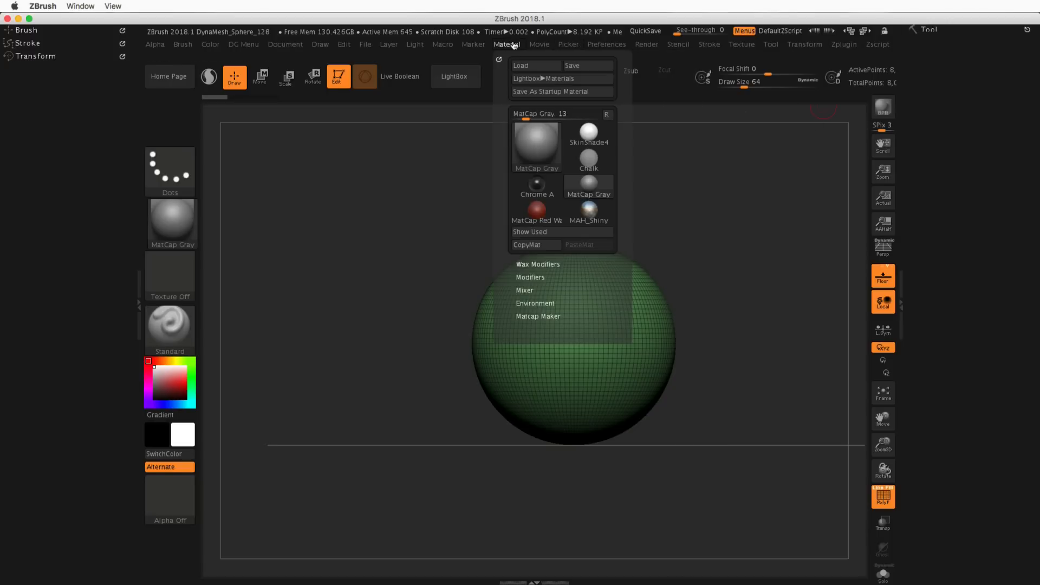
left_click(929, 30)
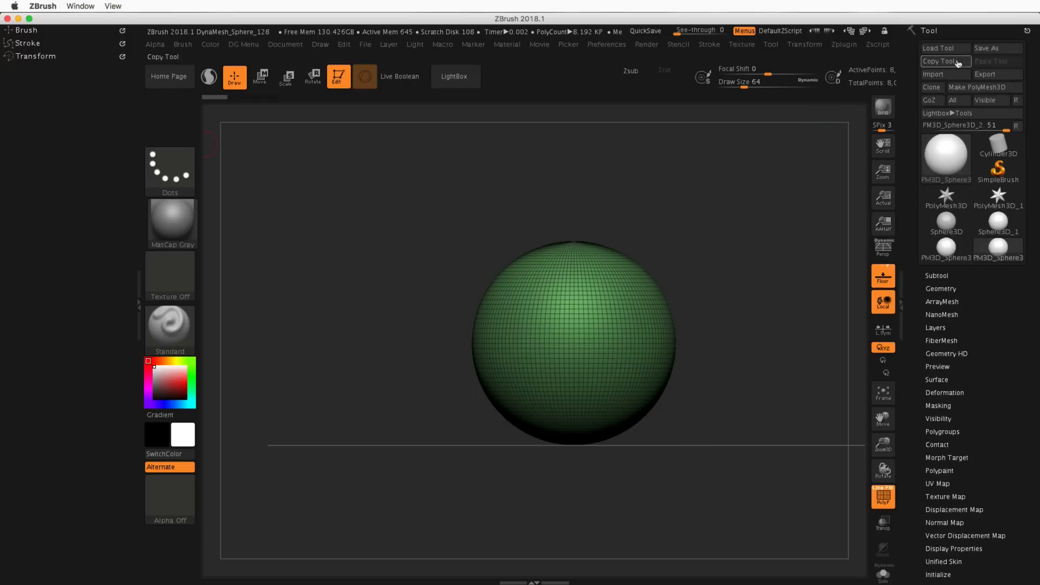
Expand the Brush palette, filter the sculpting brushes to those starting with C, and choose ClayBuildup.
left_click(26, 30)
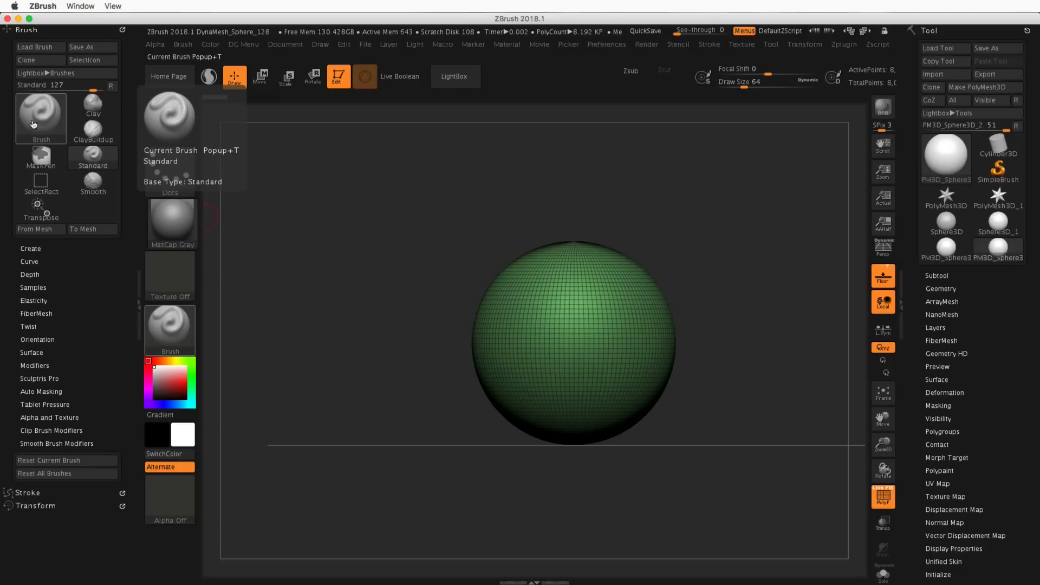
left_click(33, 123)
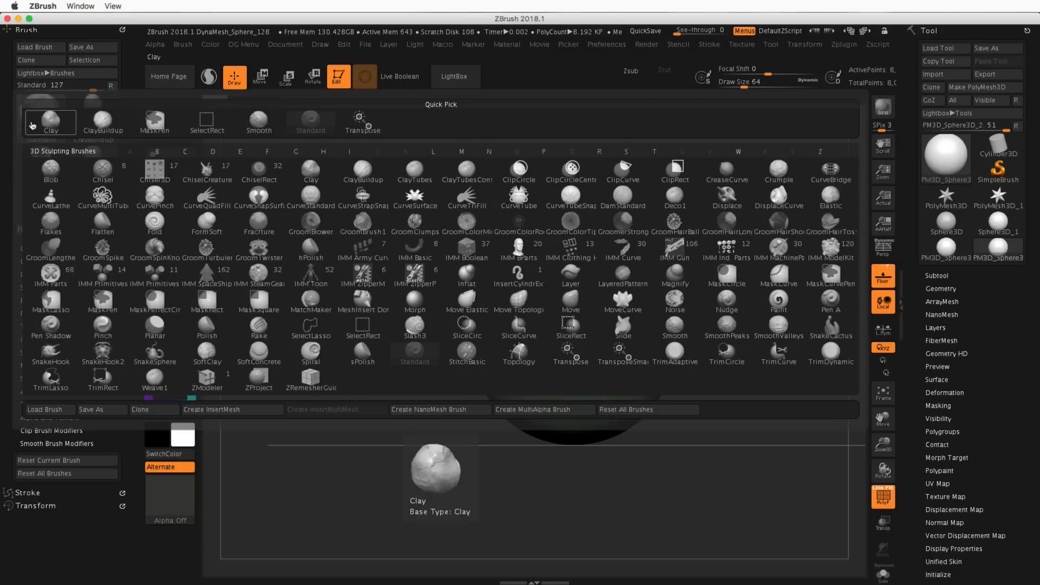
key("b")
left_click(42, 120)
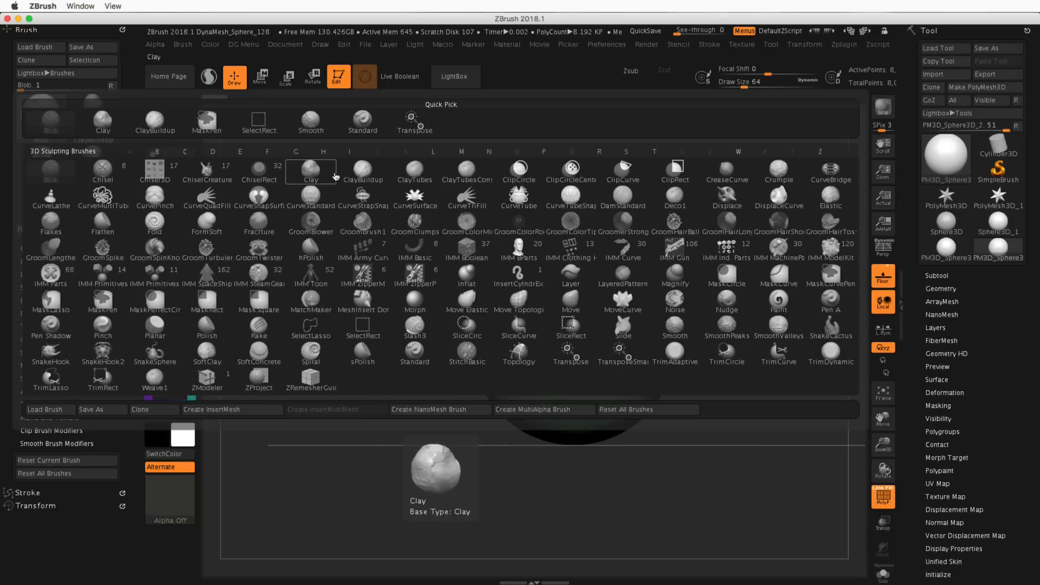
key("c")
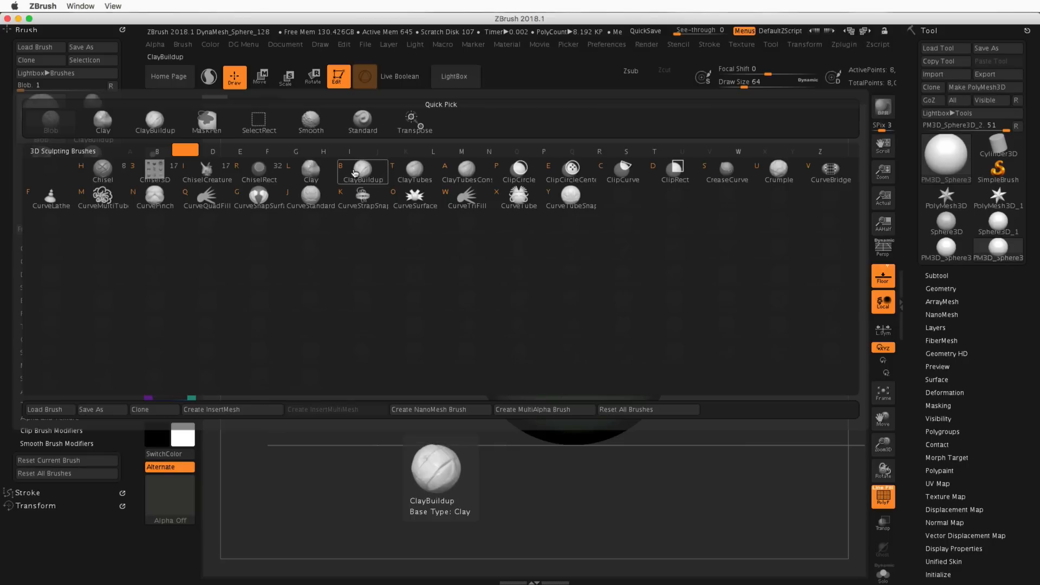
left_click(356, 170)
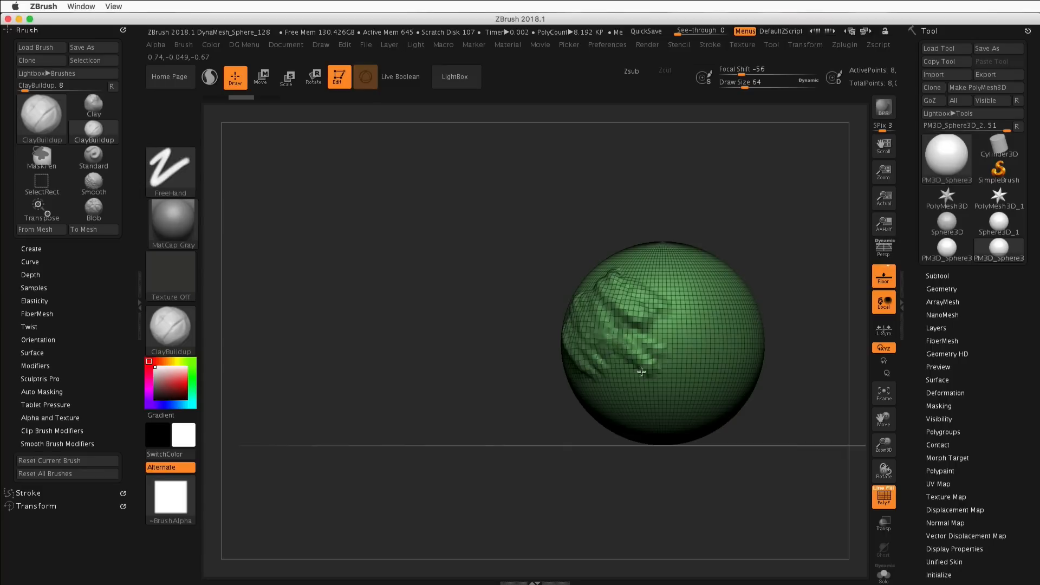
Sculpt raised ClayBuildup strokes on one side of the sphere and turn the view around them.
left_click_drag(641, 371, 668, 238)
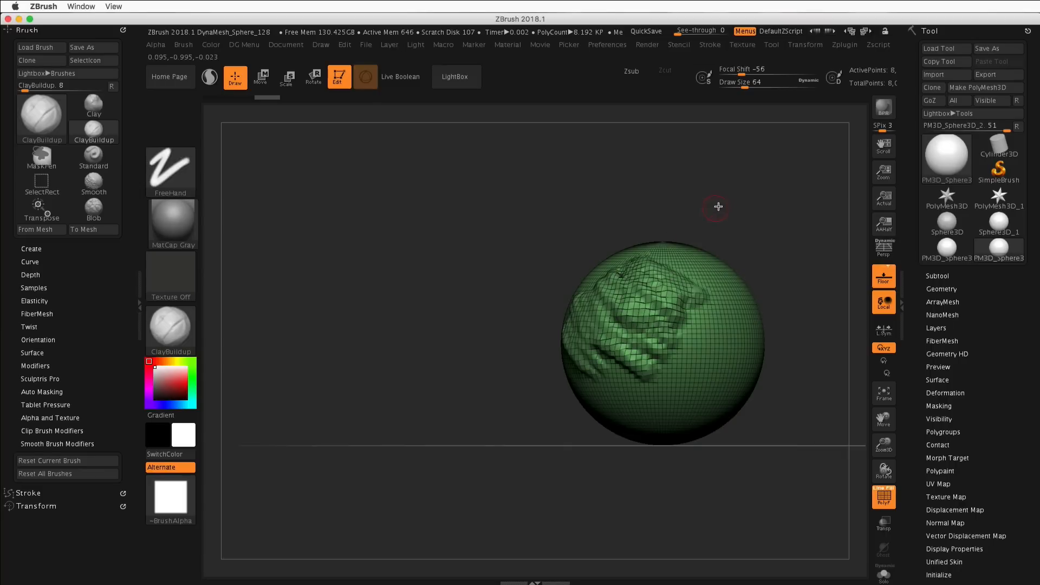
left_click_drag(717, 205, 558, 184, "alt")
left_click_drag(567, 337, 507, 324)
mouse_move(647, 204)
left_mouse_down()
mouse_move(680, 214)
mouse_move(655, 211)
mouse_move(648, 227)
left_mouse_up()
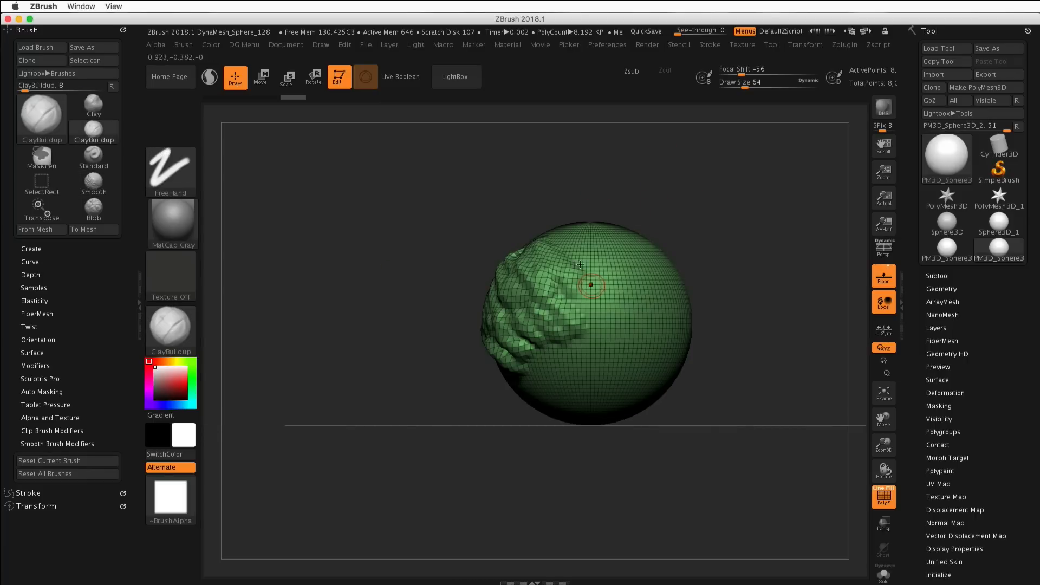
Hide the Tool palette's tray to check the active points count, tilt the view, and reopen the tray.
left_click(902, 295)
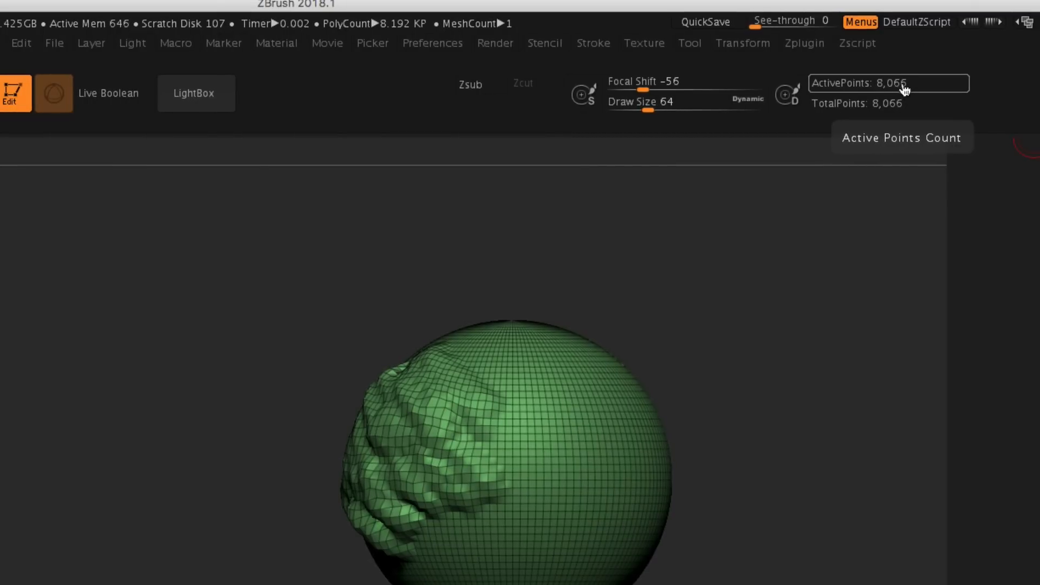
left_click_drag(730, 404, 719, 422)
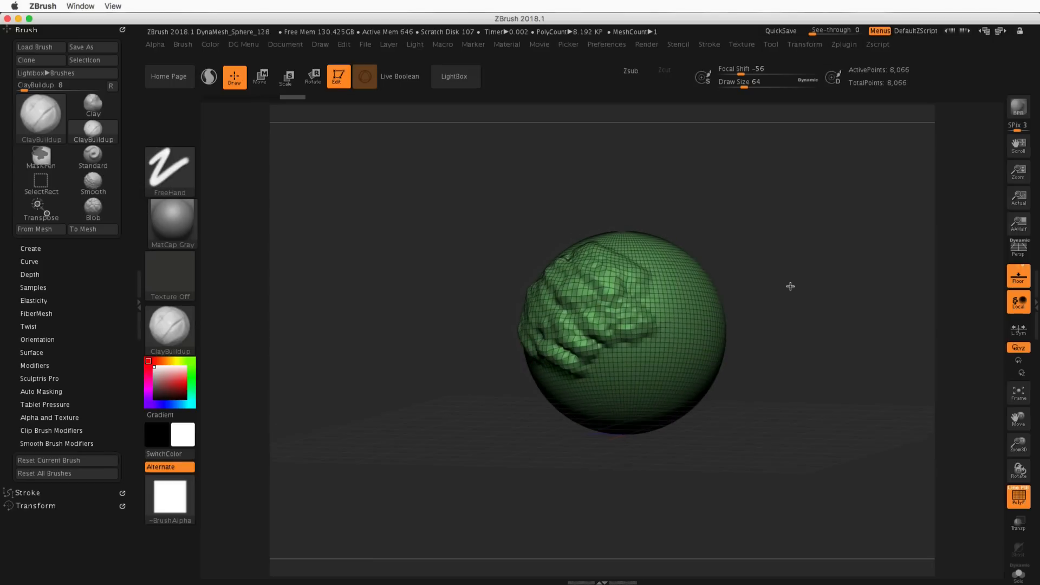
left_click_drag(790, 286, 789, 292)
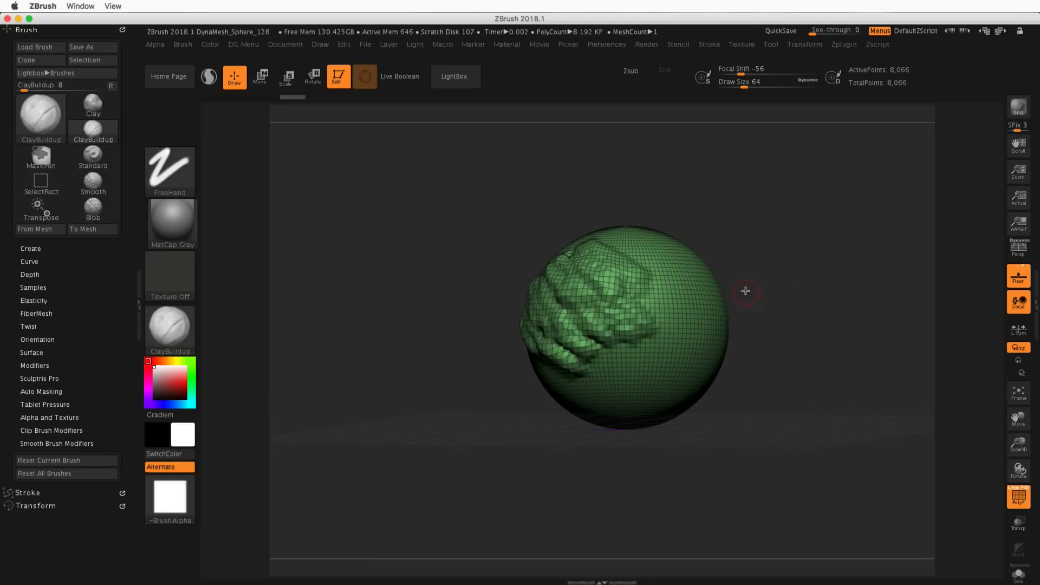
double_click(1035, 283)
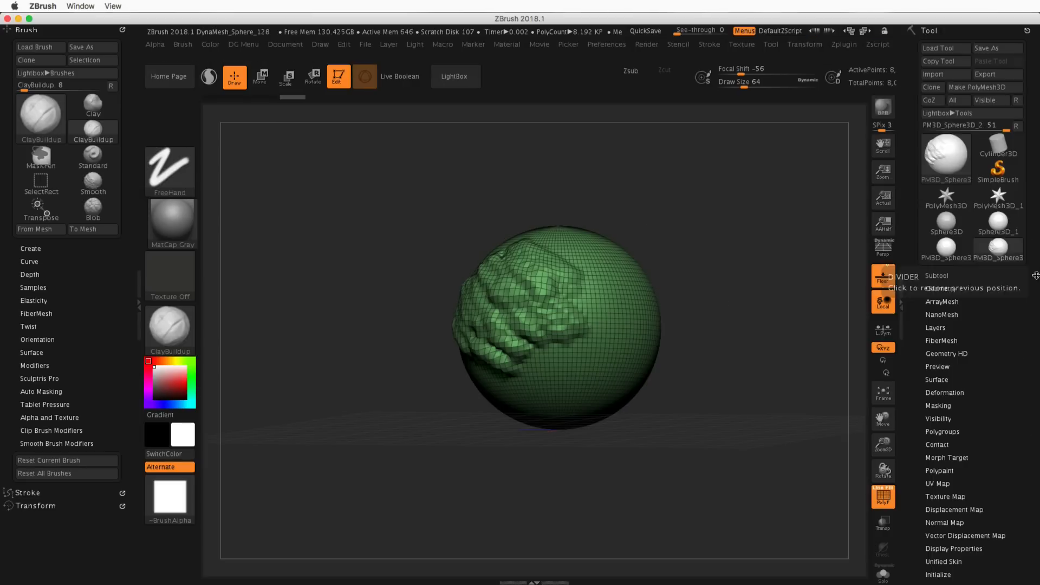
Open the Subtool section of the Tool palette and insert a Cube3D as a second subtool.
left_click(941, 275)
mouse_move(946, 277)
left_mouse_down()
mouse_move(948, 197)
mouse_move(954, 288)
left_mouse_up()
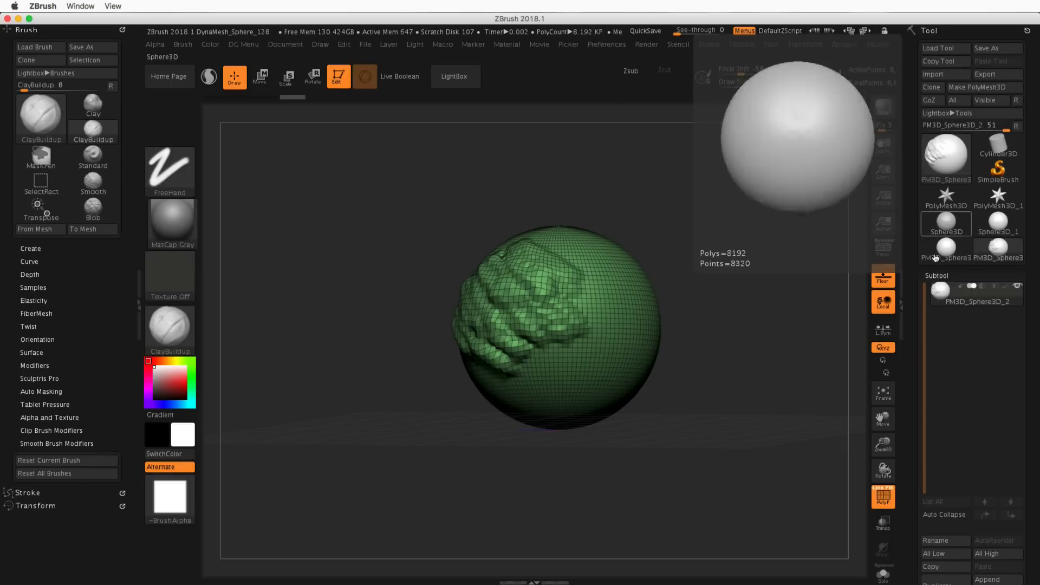
left_click_drag(975, 301, 982, 192)
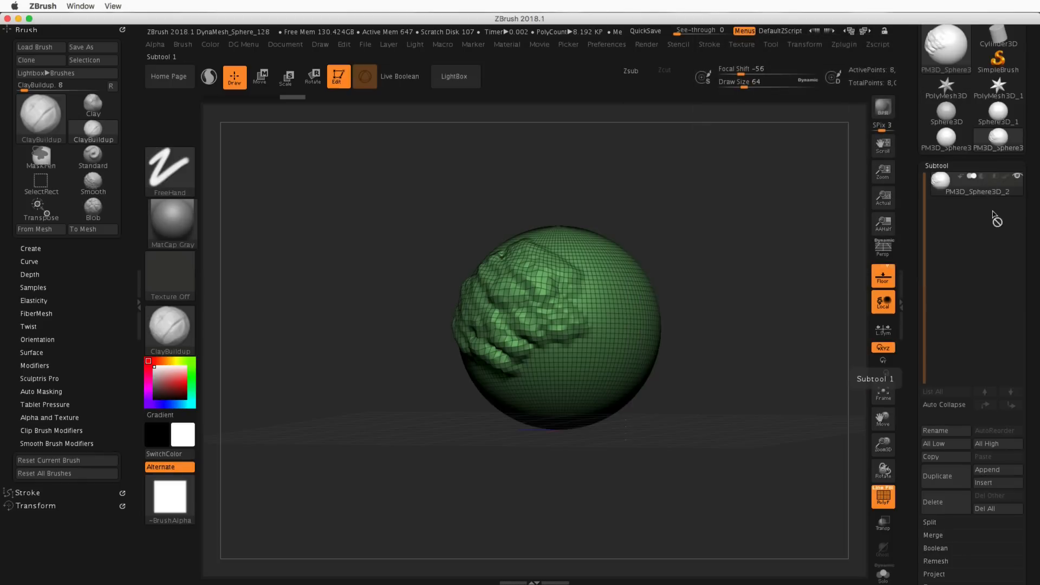
left_click(997, 487)
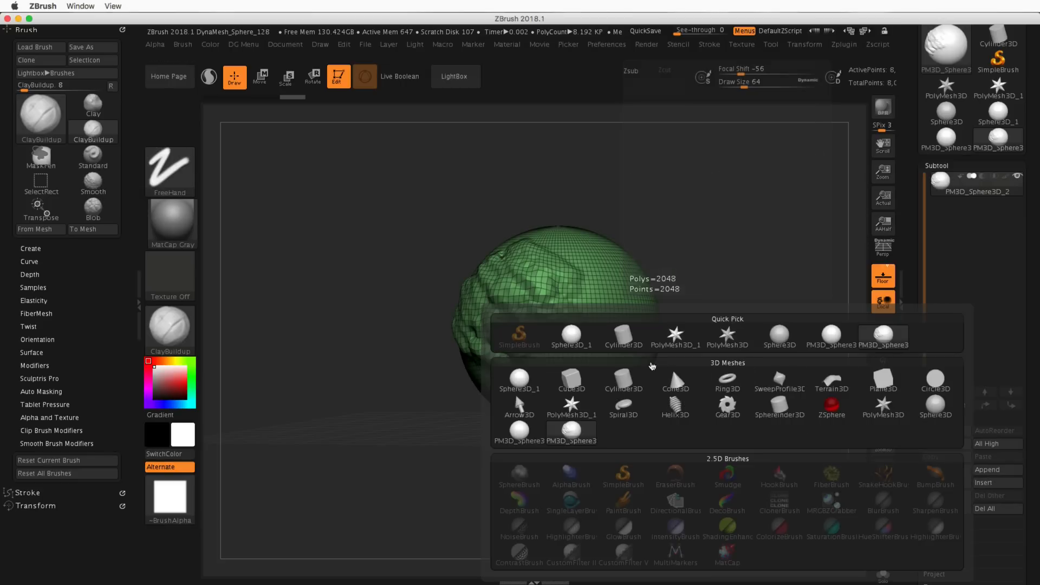
left_click(571, 379)
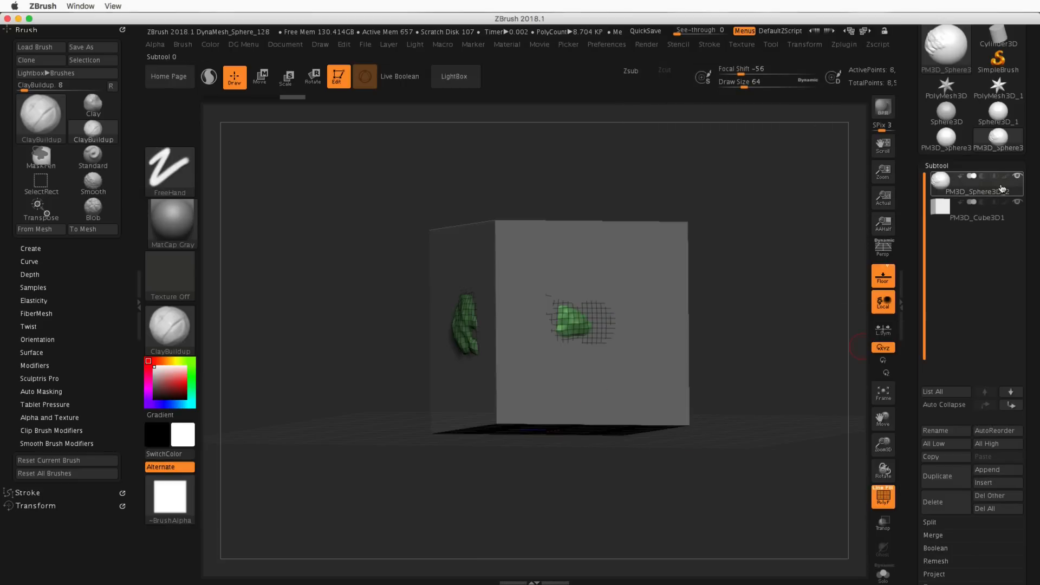
Select the cube subtool and delete it.
left_click(1001, 218)
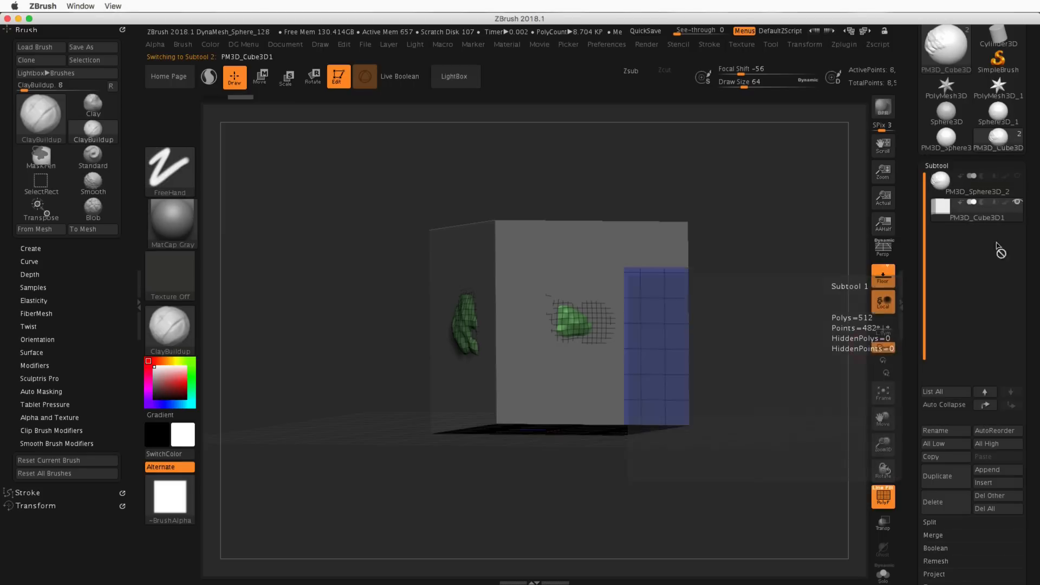
left_click(948, 507)
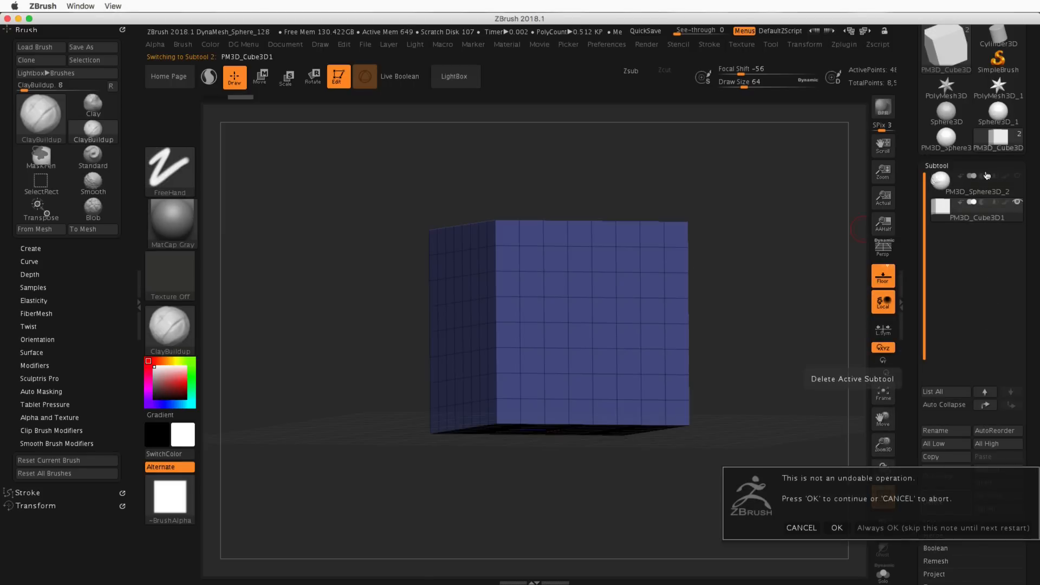
left_click(837, 529)
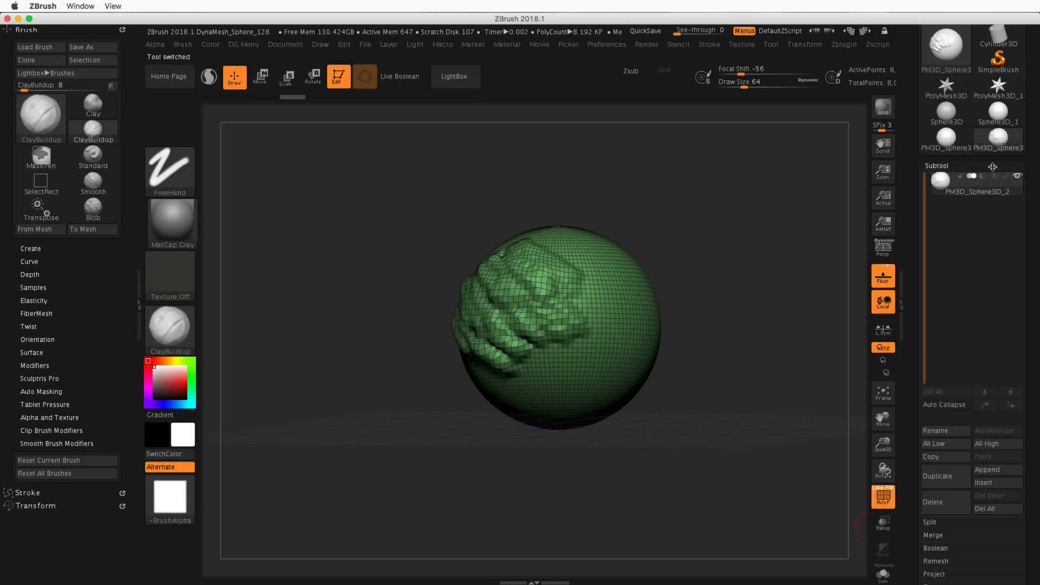
Open the Geometry section and divide the sphere mesh up to SDiv level 4.
left_click_drag(1030, 179, 1021, 91)
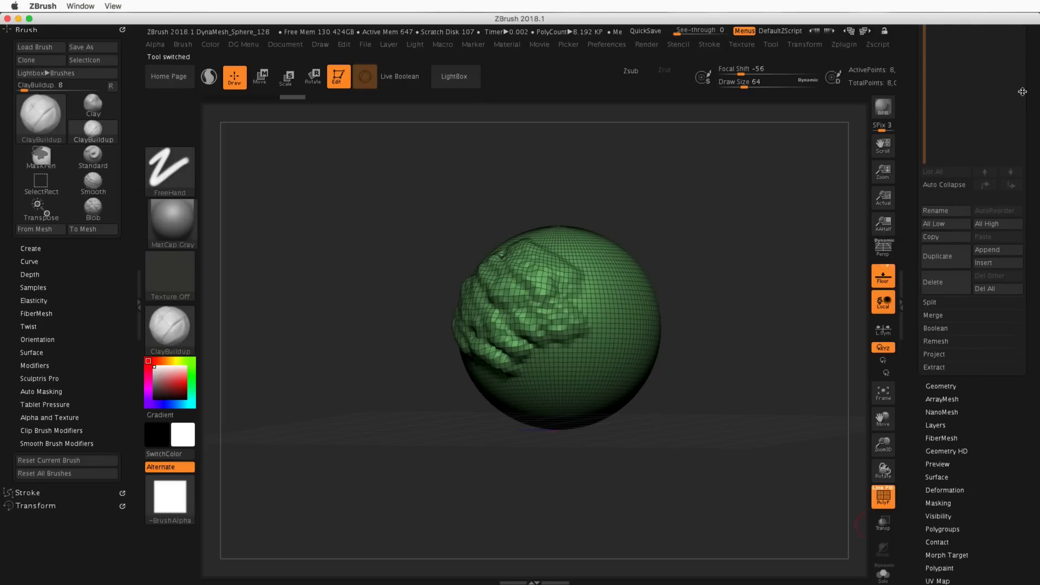
left_click(943, 386)
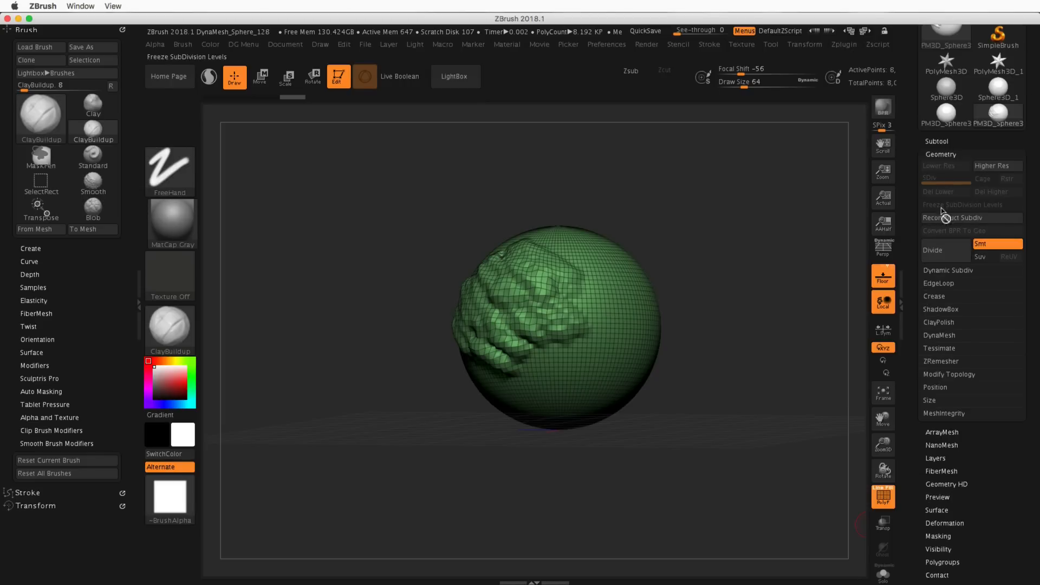
left_click(940, 254)
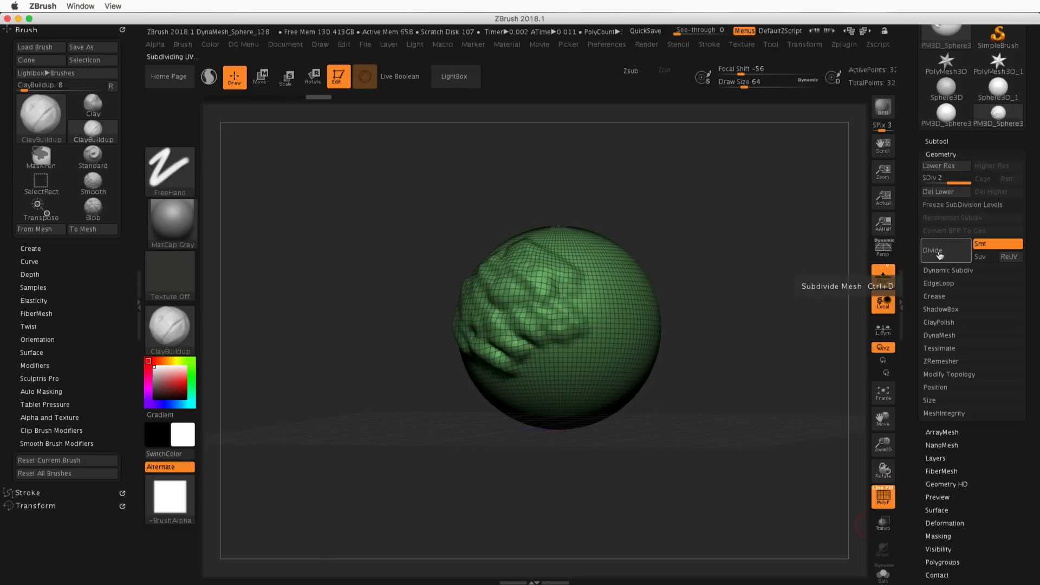
left_click(943, 255)
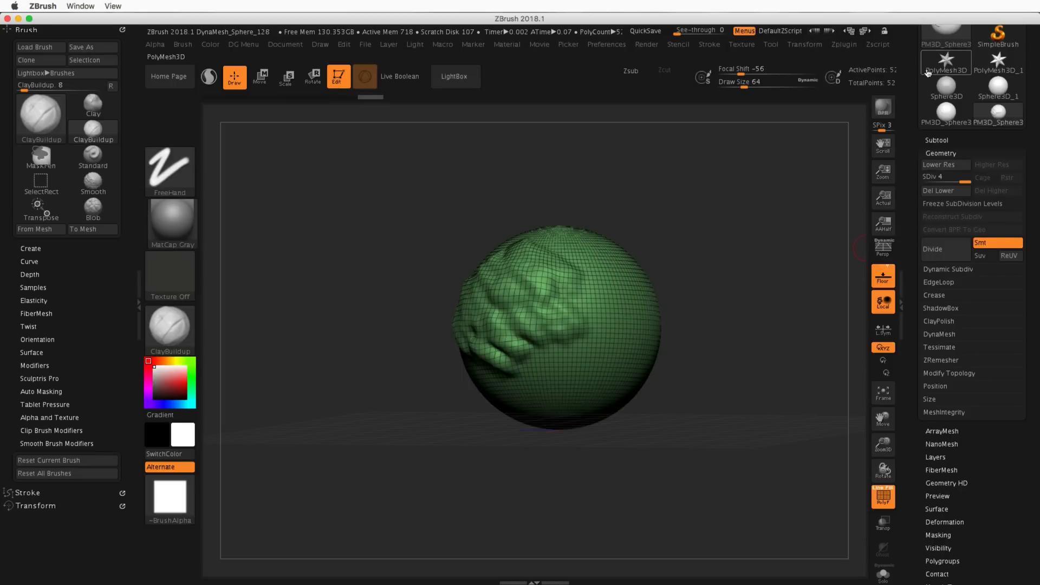
Hide the Tool palette's tray, zoom in, and go back through the undo history to before the ClayBuildup strokes.
double_click(901, 295)
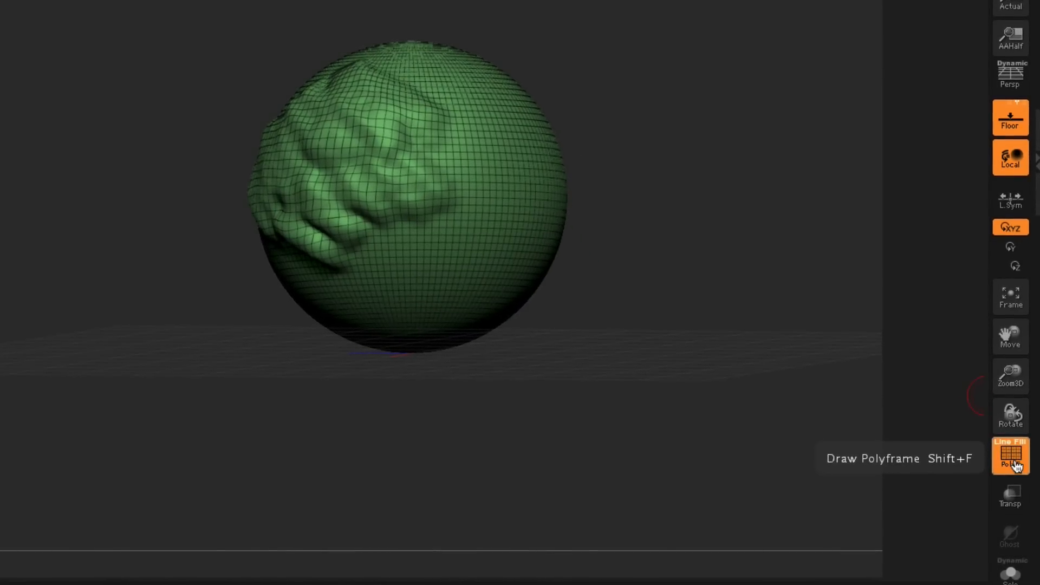
mouse_move(575, 90)
left_mouse_down()
mouse_move(682, 236)
mouse_move(732, 381)
mouse_move(814, 522)
mouse_move(796, 420)
mouse_move(657, 43)
mouse_move(687, 102)
mouse_move(764, 70)
mouse_move(834, 59)
left_mouse_up()
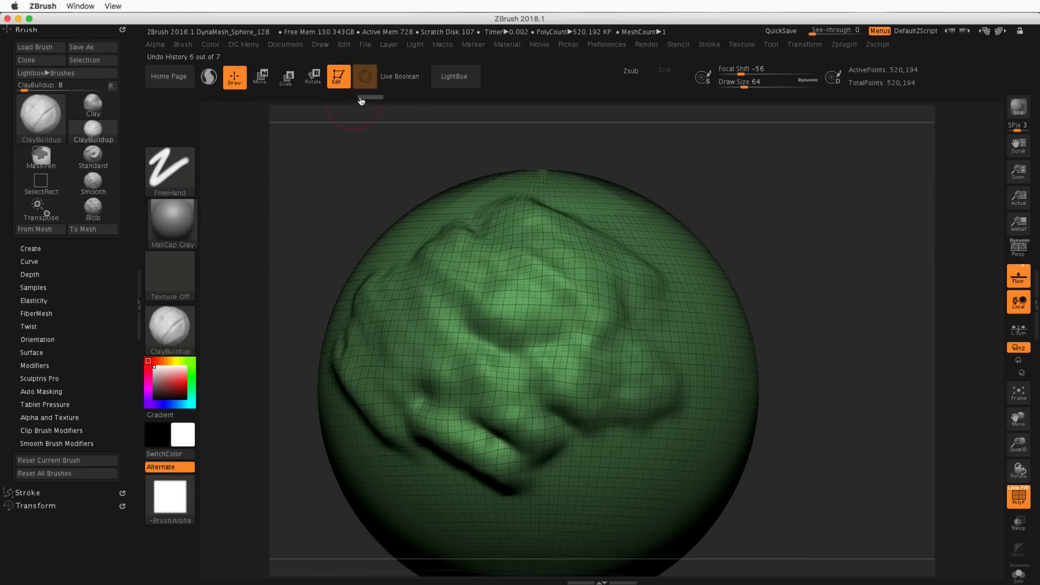
left_click_drag(361, 100, 241, 101)
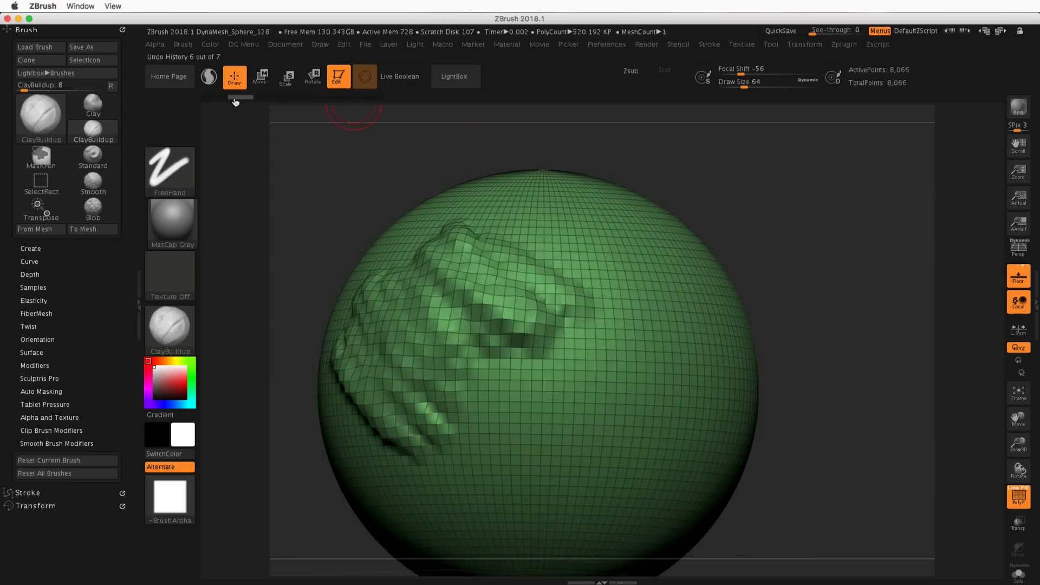
left_click_drag(240, 101, 215, 101)
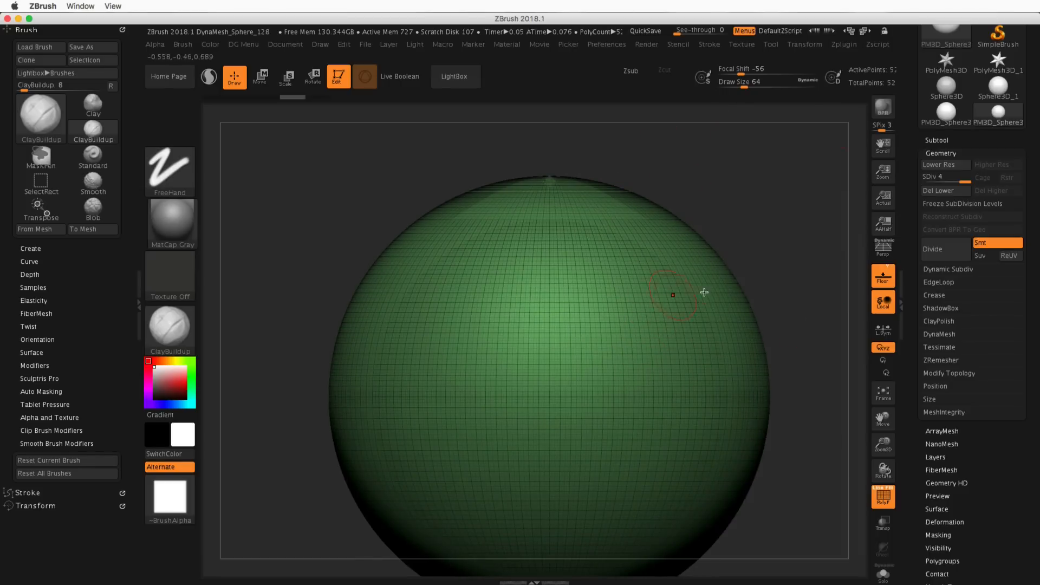
Activate symmetry for the sphere and sculpt mirrored ClayBuildup strokes across its front.
left_click(805, 44)
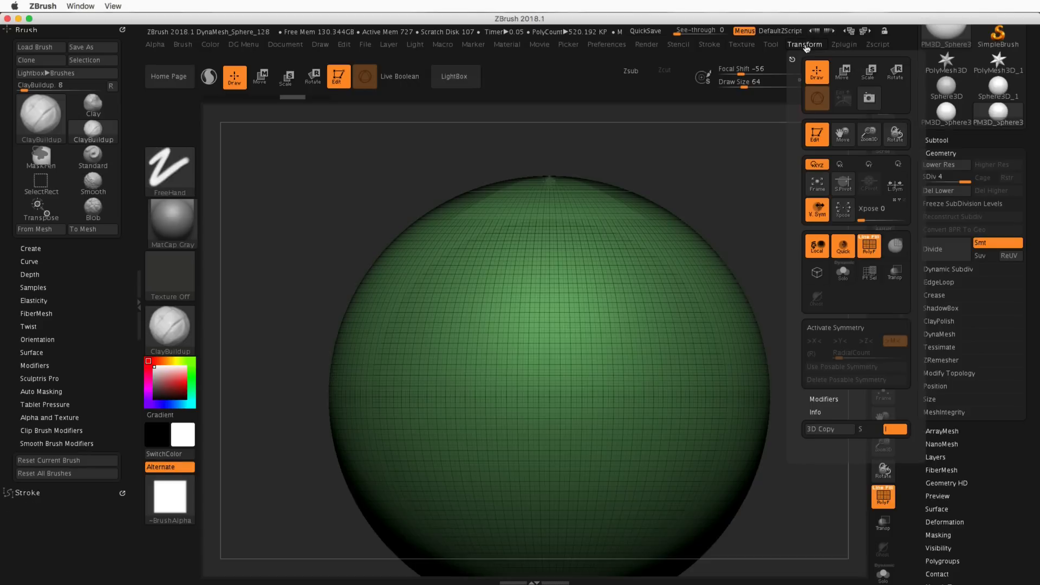
left_click(848, 333)
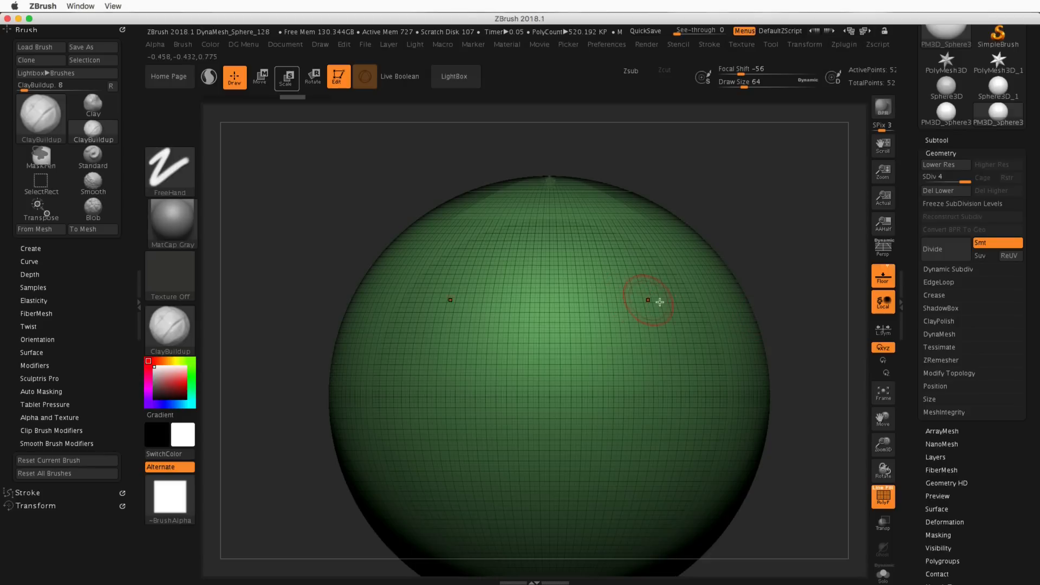
mouse_move(631, 285)
left_mouse_down()
mouse_move(690, 341)
mouse_move(680, 300)
mouse_move(615, 241)
mouse_move(677, 259)
mouse_move(623, 309)
mouse_move(624, 340)
mouse_move(671, 390)
mouse_move(614, 383)
left_mouse_up()
mouse_move(605, 406)
left_mouse_down()
mouse_move(653, 457)
mouse_move(642, 469)
left_mouse_up()
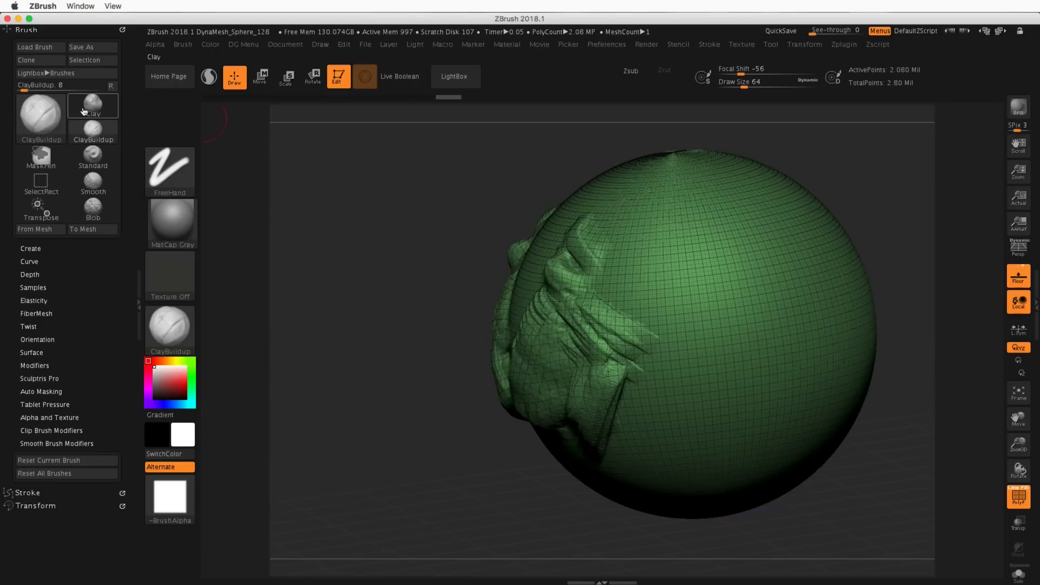
Choose the Move brush from the 3D sculpting brushes and turn the sphere to its front view.
left_click(49, 111)
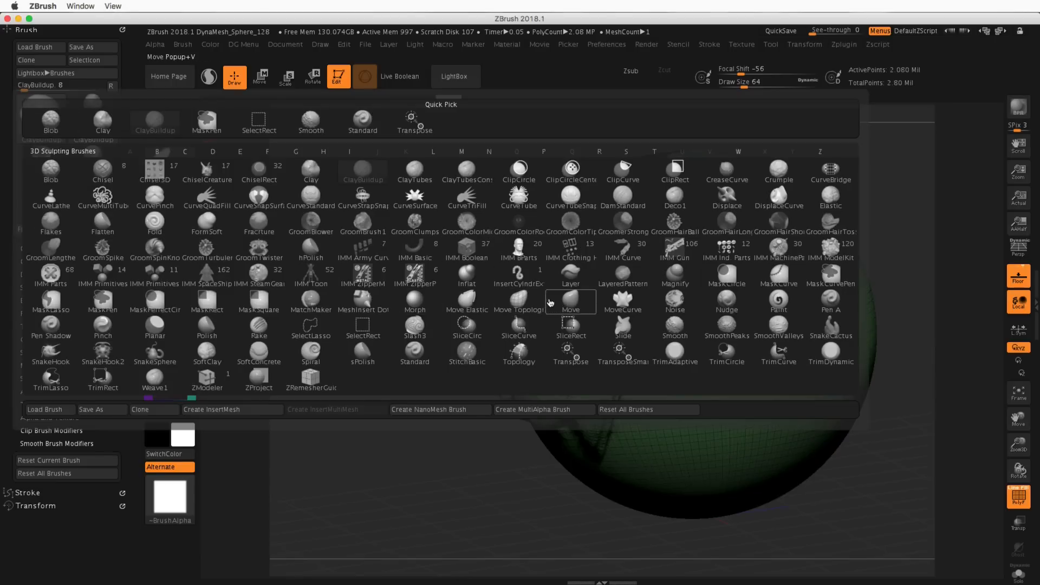
key("m")
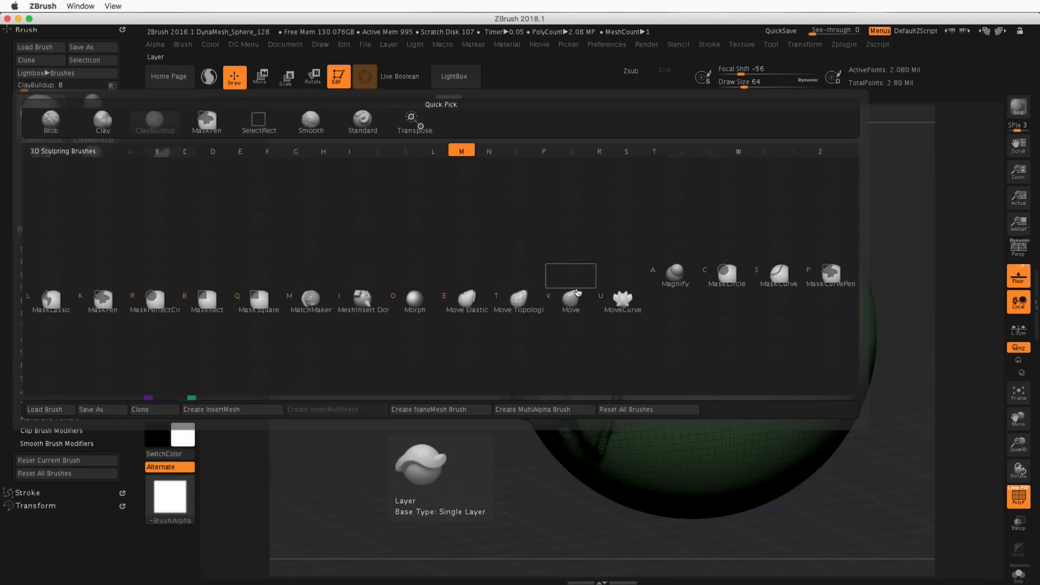
key("v")
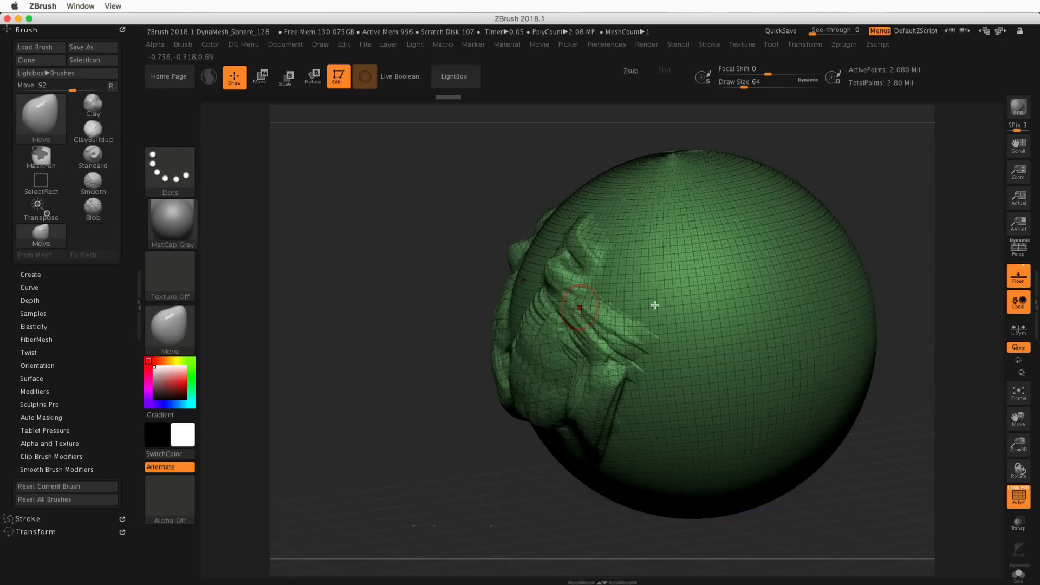
mouse_move(863, 241)
left_mouse_down()
mouse_move(750, 273)
mouse_move(918, 248)
mouse_move(907, 255)
left_mouse_up()
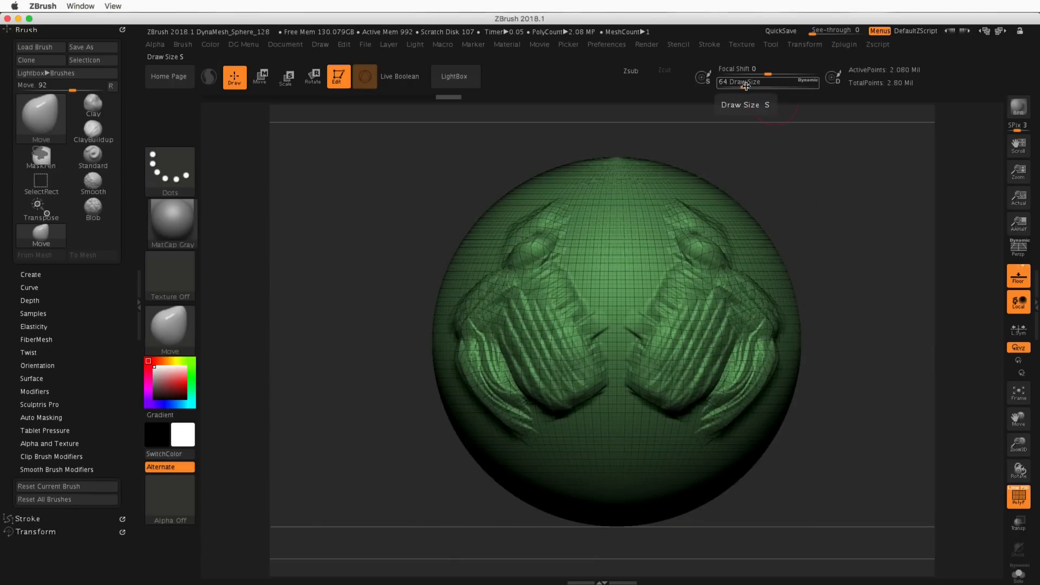
Set the Move brush's Draw Size to 422 and adjust its Z Intensity.
left_click_drag(743, 87, 761, 86)
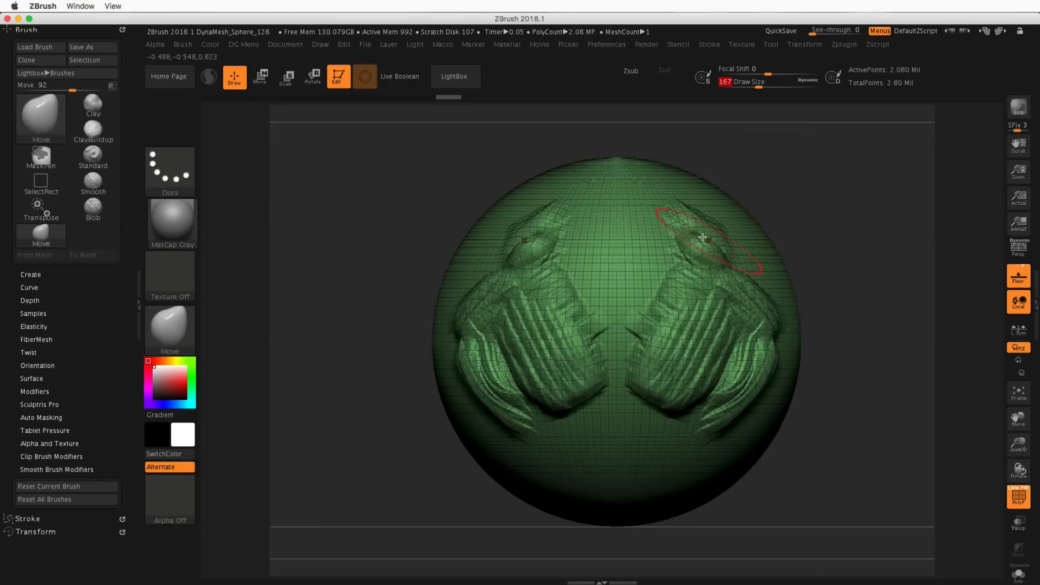
key("space")
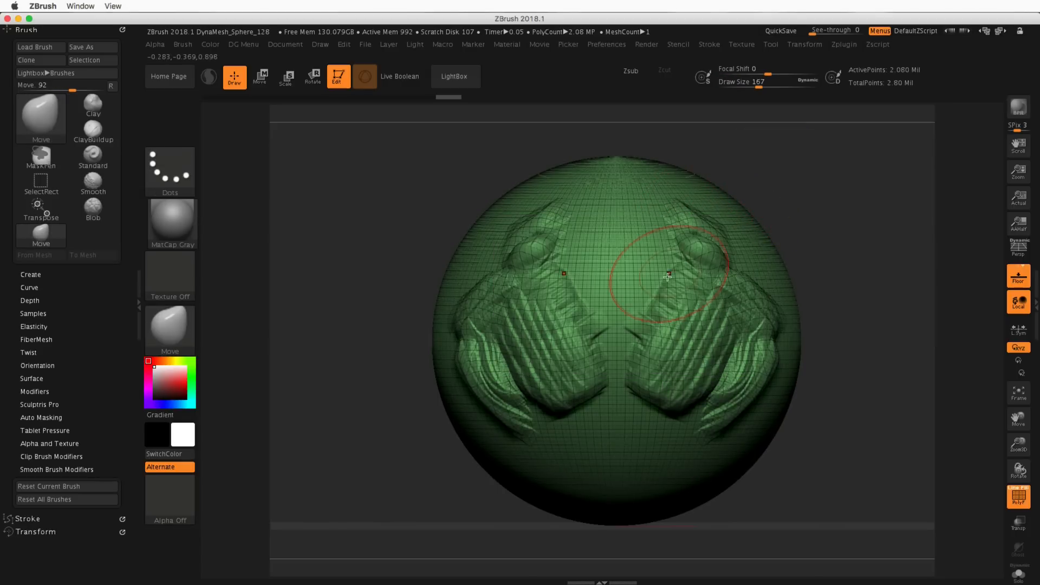
key("space")
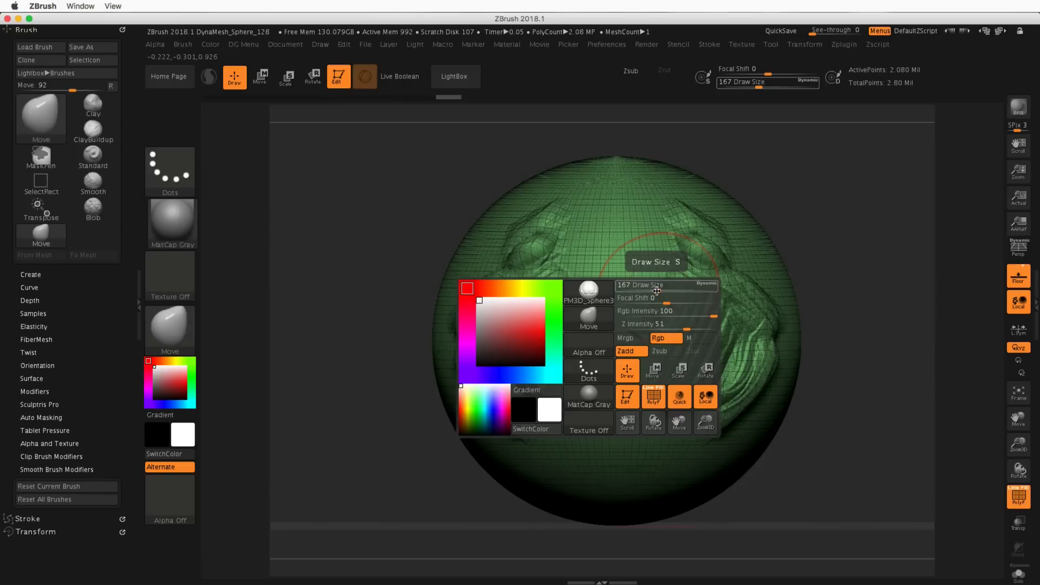
mouse_move(657, 290)
left_mouse_down()
mouse_move(680, 290)
mouse_move(654, 305)
mouse_move(666, 304)
left_mouse_up()
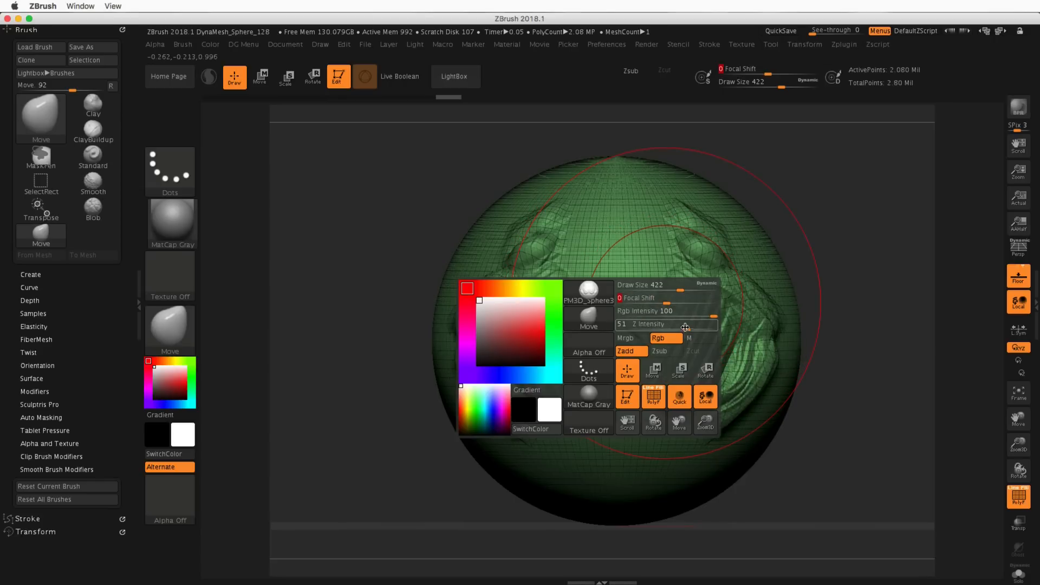
left_click_drag(685, 327, 693, 331)
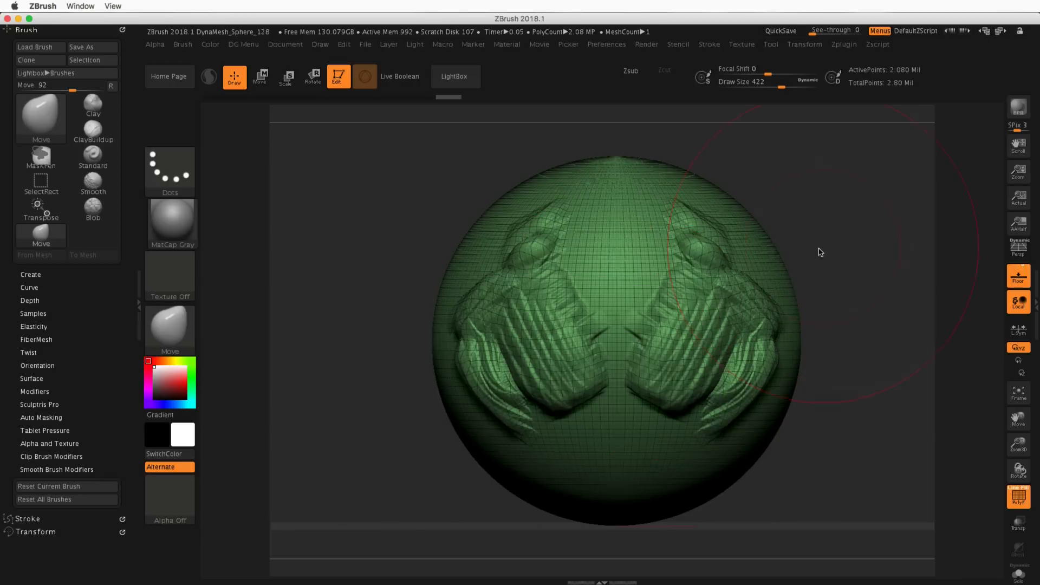
Pull the sculpted front of the sphere outward, upward and downward into a broad snout with mirrored Move brush strokes.
mouse_move(834, 249)
left_mouse_down()
mouse_move(868, 220)
mouse_move(814, 223)
mouse_move(682, 280)
mouse_move(573, 283)
mouse_move(677, 296)
left_mouse_up()
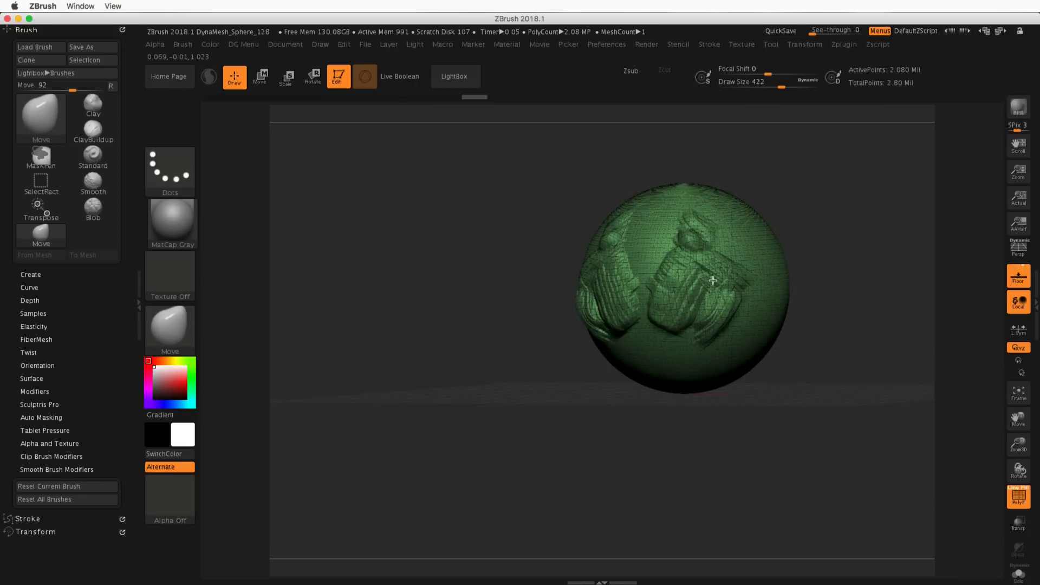
right_click(720, 255)
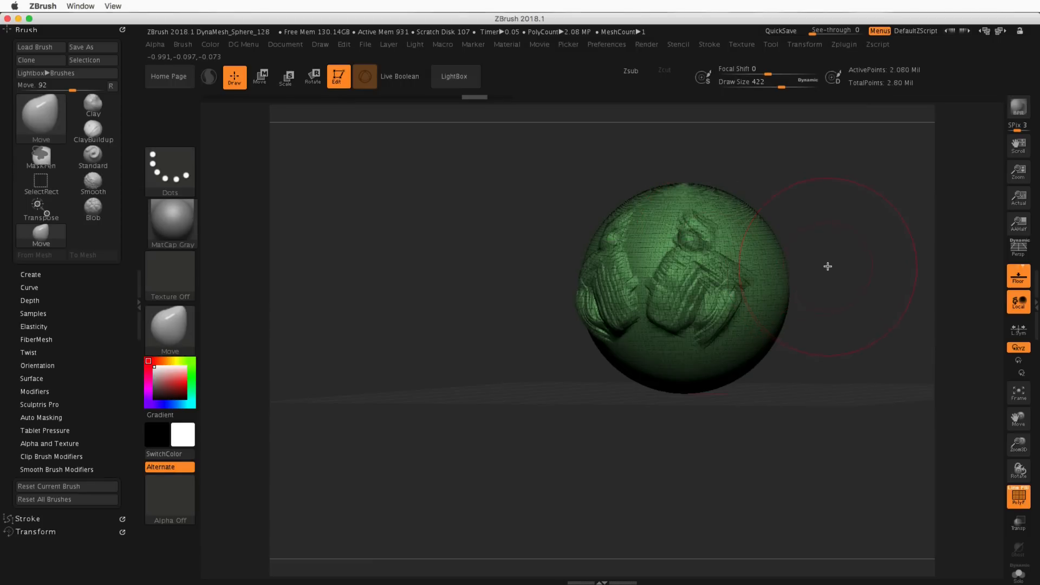
mouse_move(685, 288)
left_mouse_down()
mouse_move(674, 303)
mouse_move(708, 321)
left_mouse_up()
key("ctrl+z")
left_click_drag(840, 244, 754, 281)
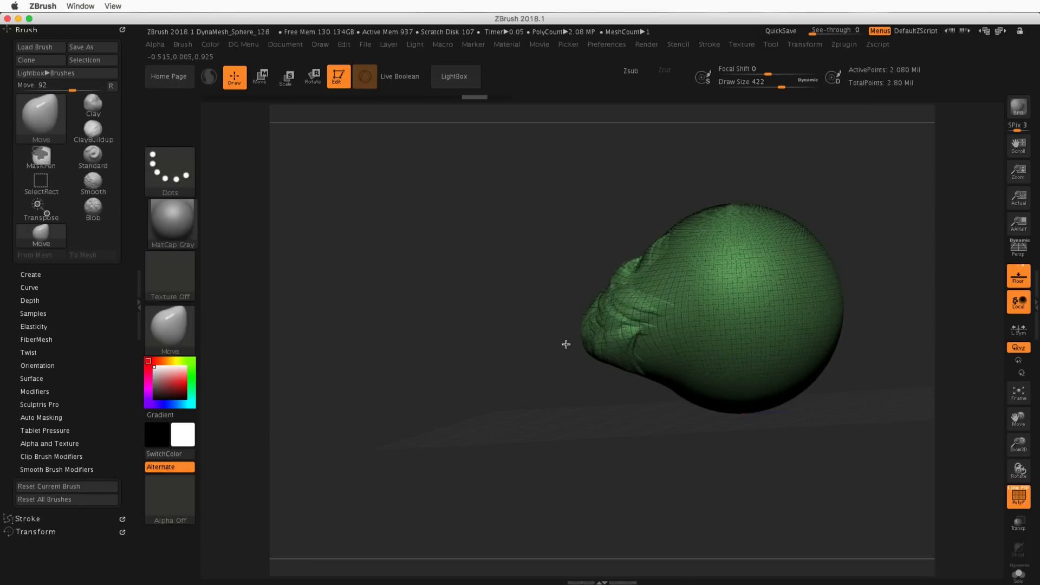
left_click_drag(566, 345, 563, 345)
left_click_drag(652, 373, 630, 407)
left_click_drag(670, 230, 622, 209)
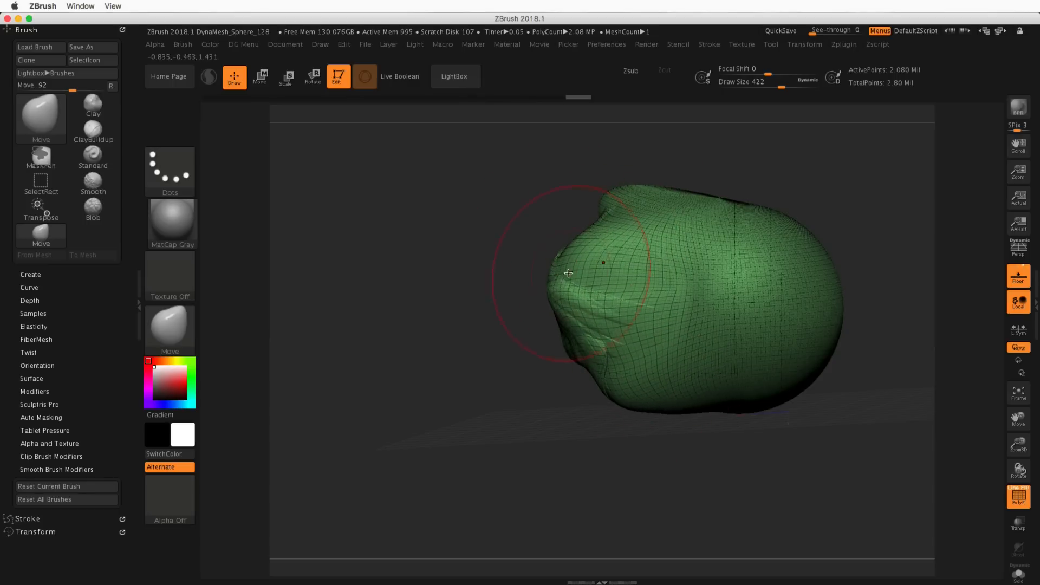
Stretch the upper front and side of the snout further out with large Move brush strokes.
left_click_drag(547, 240, 527, 229)
mouse_move(527, 182)
left_mouse_down()
mouse_move(515, 204)
mouse_move(585, 227)
mouse_move(544, 242)
mouse_move(427, 233)
left_mouse_up()
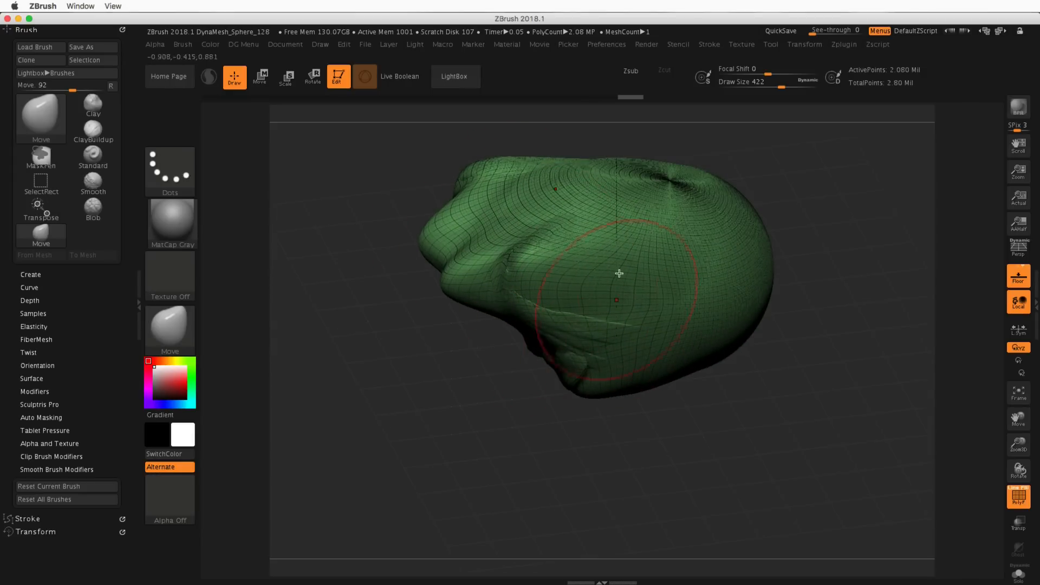
left_click_drag(548, 341, 641, 258)
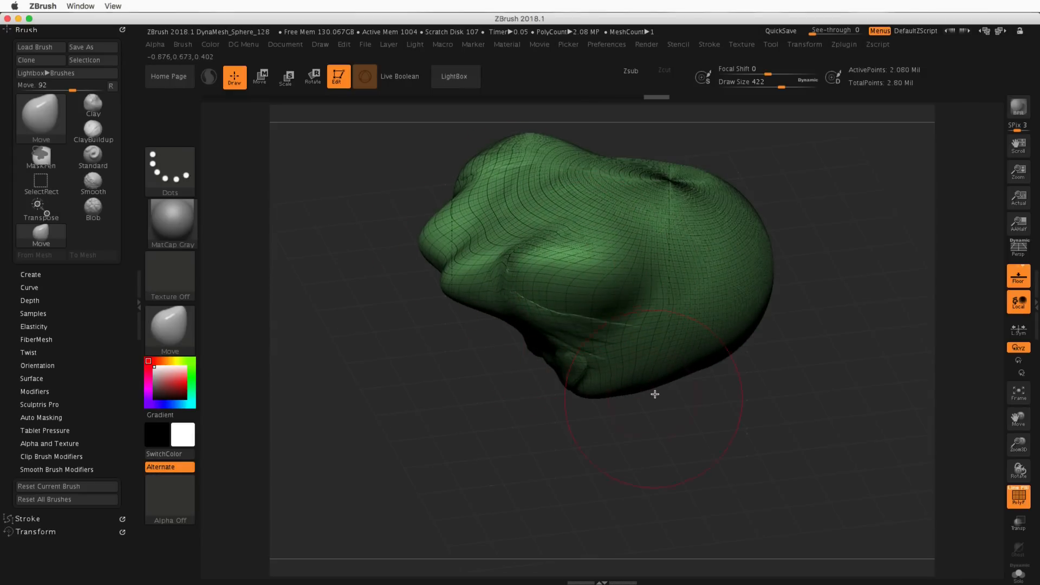
left_click_drag(668, 412, 620, 260)
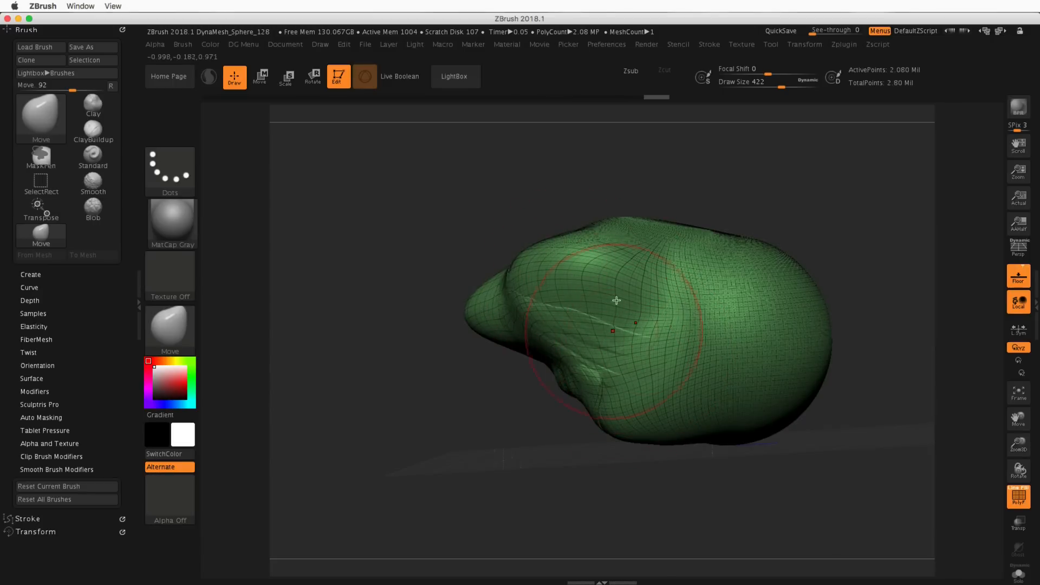
Examine the stretched polygons on the snout and open the DynaMesh settings in the Geometry section.
mouse_move(548, 206)
left_mouse_down("alt")
mouse_move(608, 252)
mouse_move(566, 274)
left_mouse_up("alt")
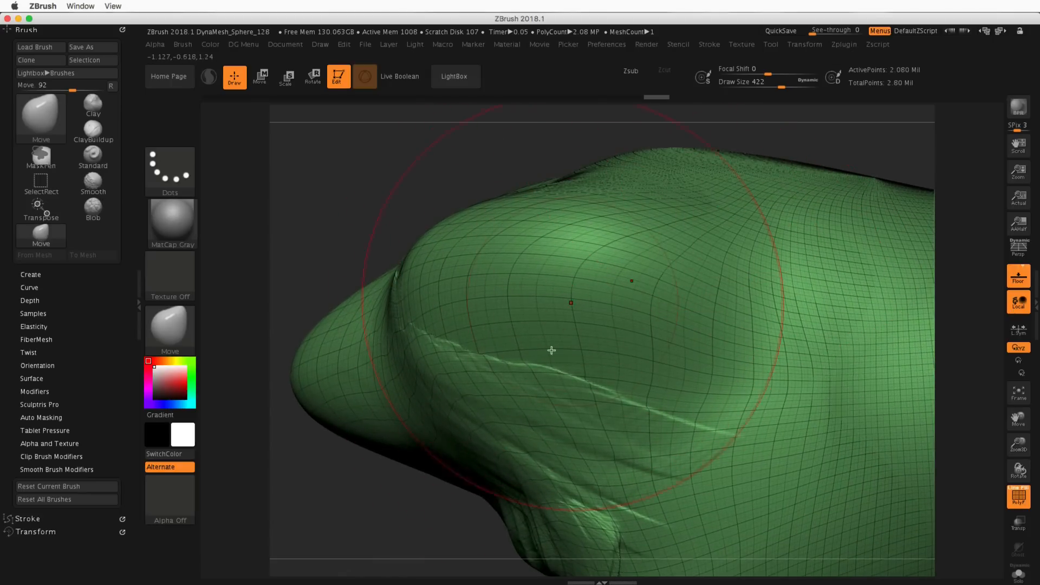
left_click_drag(854, 151, 756, 170, "alt")
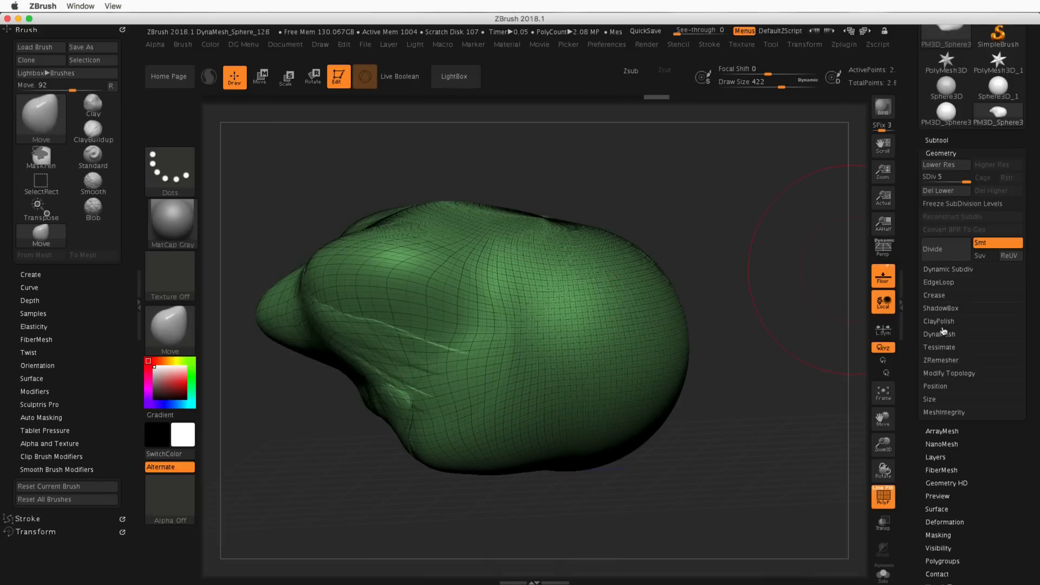
left_click(958, 152)
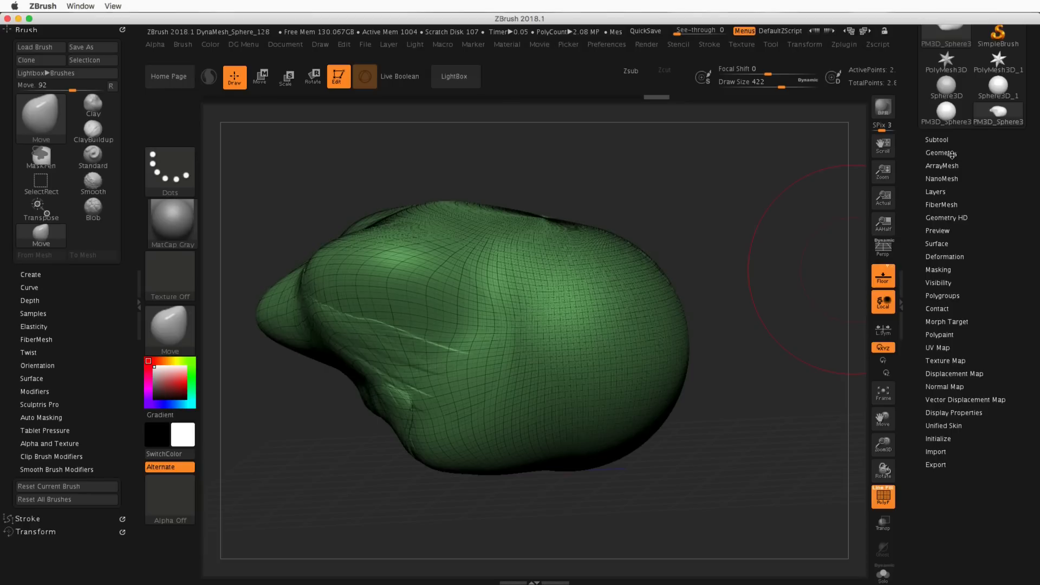
left_click(946, 152)
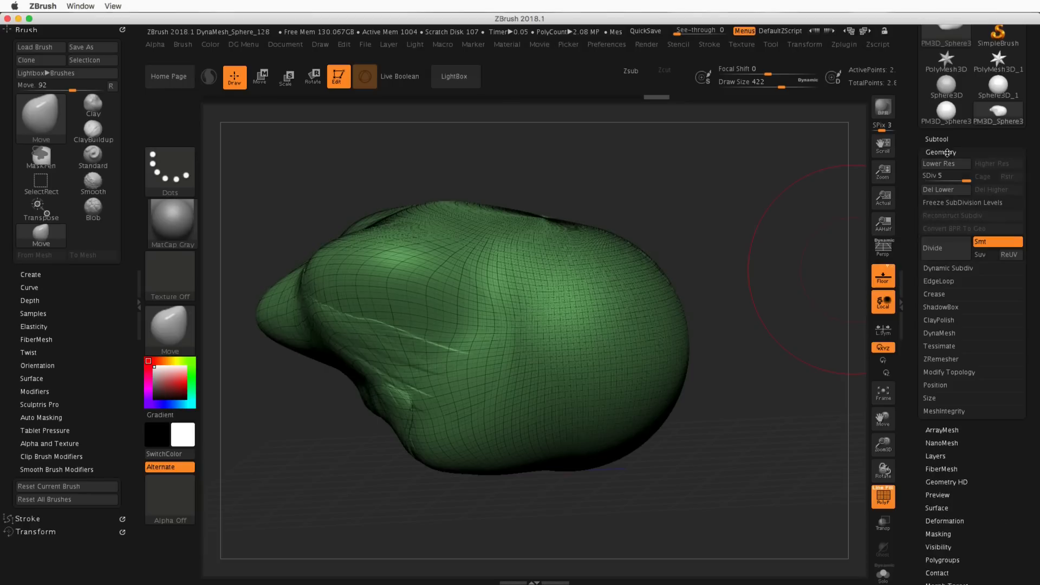
left_click(940, 333)
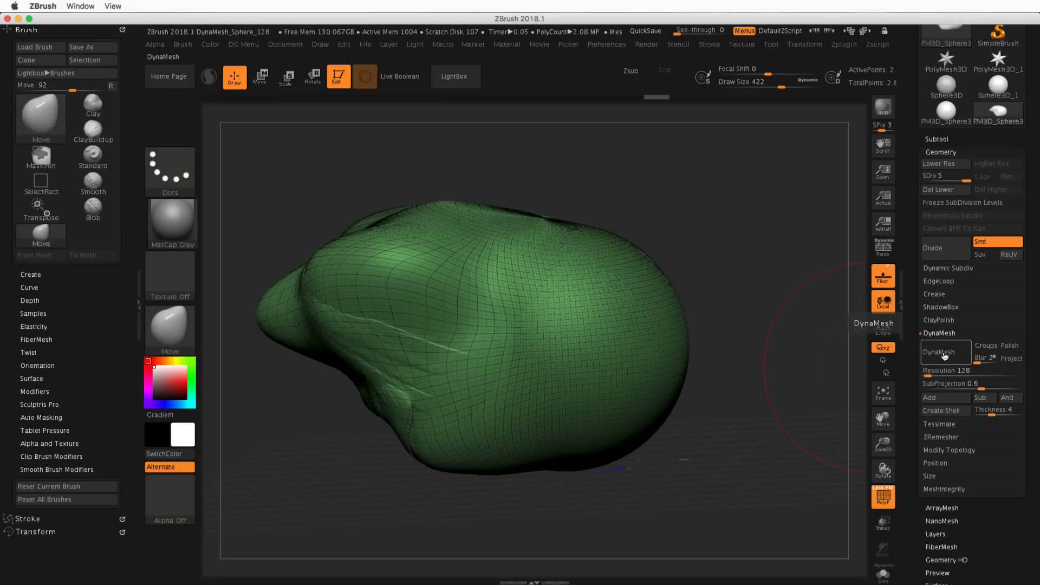
Convert the mesh to DynaMesh at resolution 128, declining to freeze its subdivision levels.
left_click(943, 355)
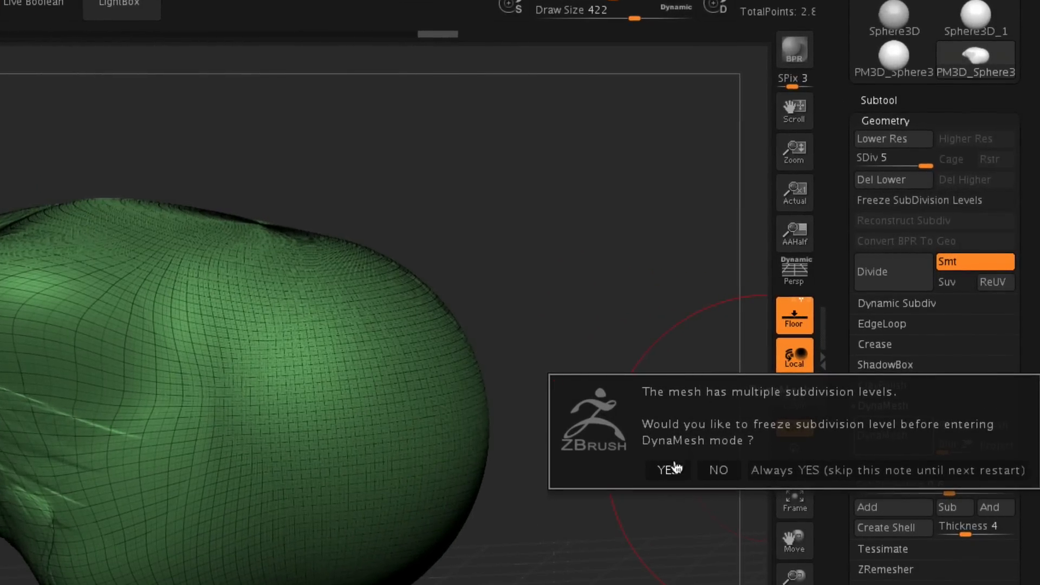
left_click(718, 470)
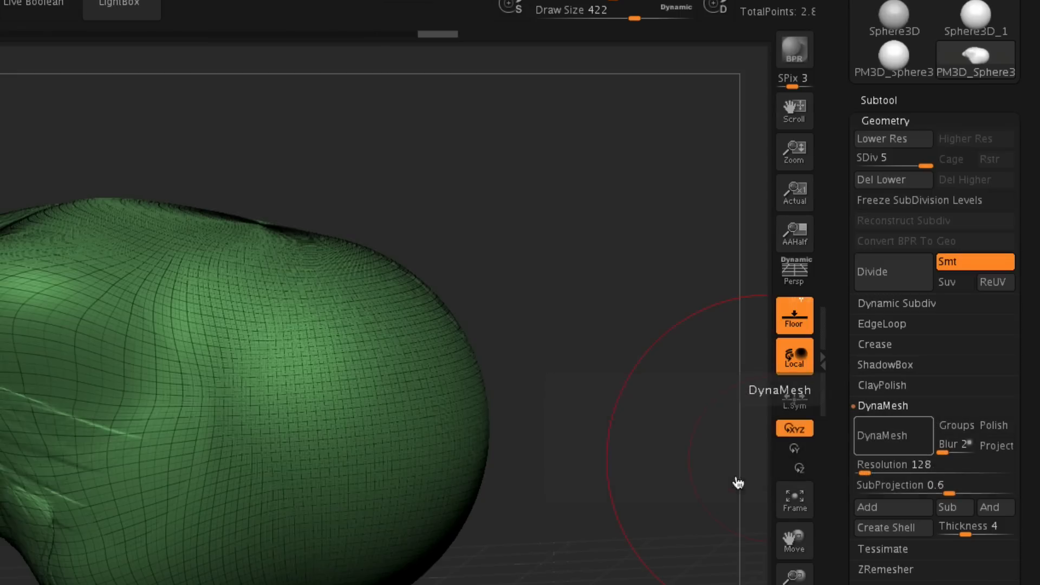
left_click(903, 439)
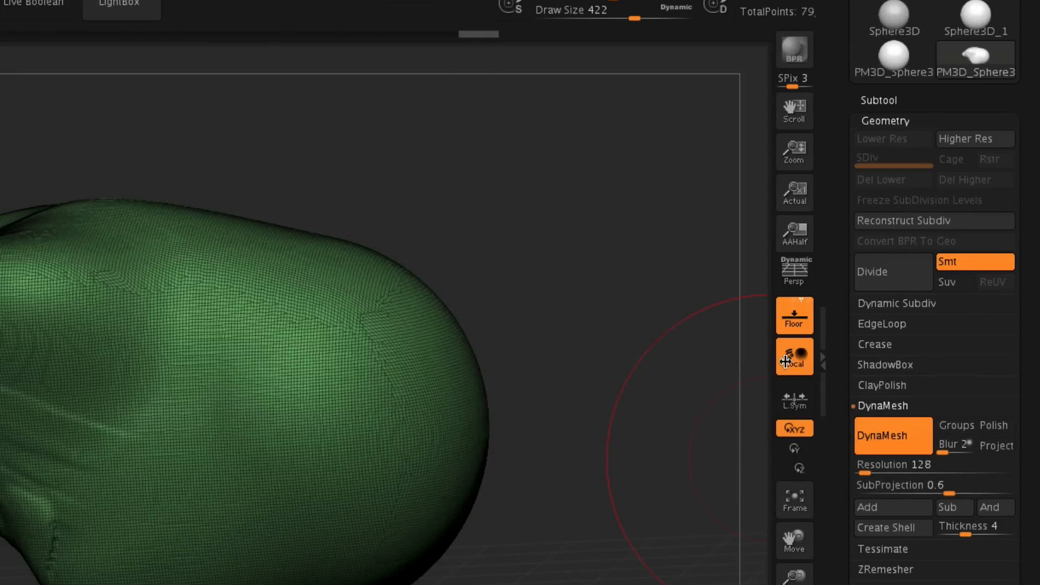
Try deforming the rear end of the DynaMesh with the Move brush and undo the strokes.
mouse_move(495, 362)
right_mouse_down("ctrl")
mouse_move(520, 367)
mouse_move(560, 420)
mouse_move(655, 285)
right_mouse_up("ctrl")
left_click_drag(609, 371, 587, 364)
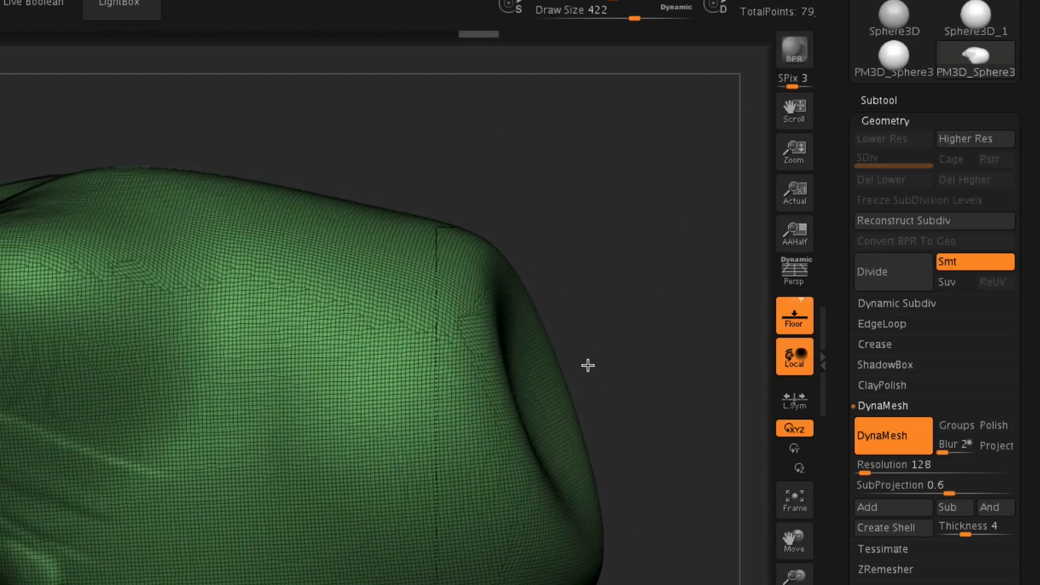
key("ctrl+z")
key("ctrl+z")
mouse_move(637, 390)
right_mouse_down("alt")
mouse_move(603, 385)
mouse_move(615, 400)
right_mouse_up("alt")
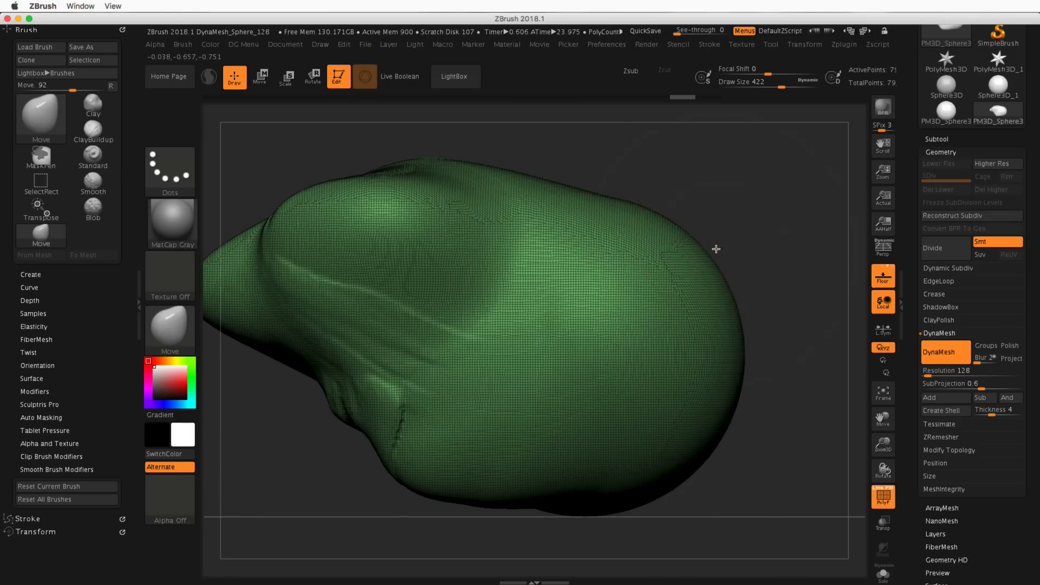
Switch the polyframe display off and on and examine the evenly remeshed grid at the rear of the mesh.
mouse_move(716, 248)
right_mouse_down()
mouse_move(716, 235)
mouse_move(758, 255)
right_mouse_up()
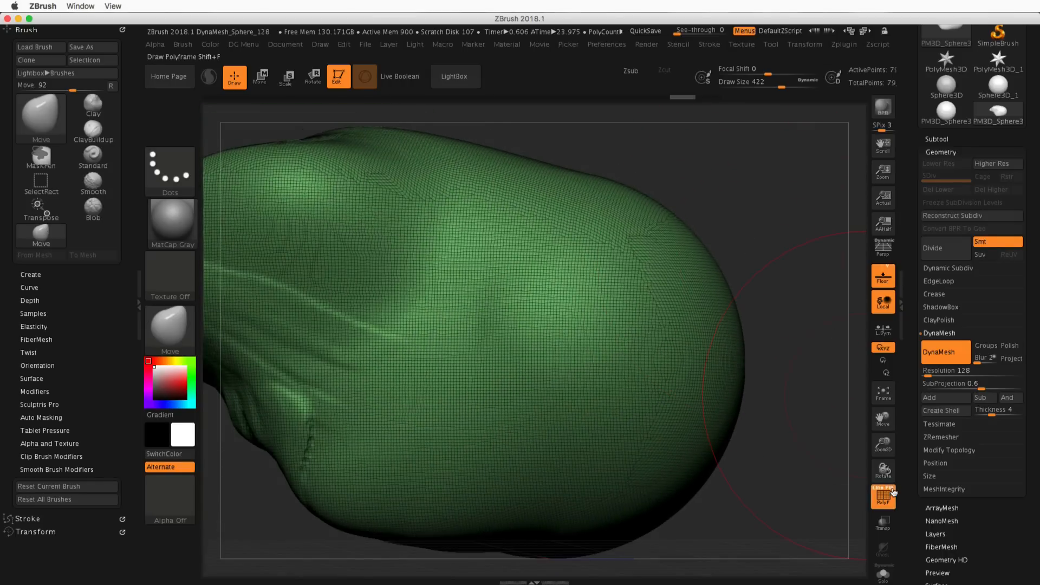
left_click(884, 498)
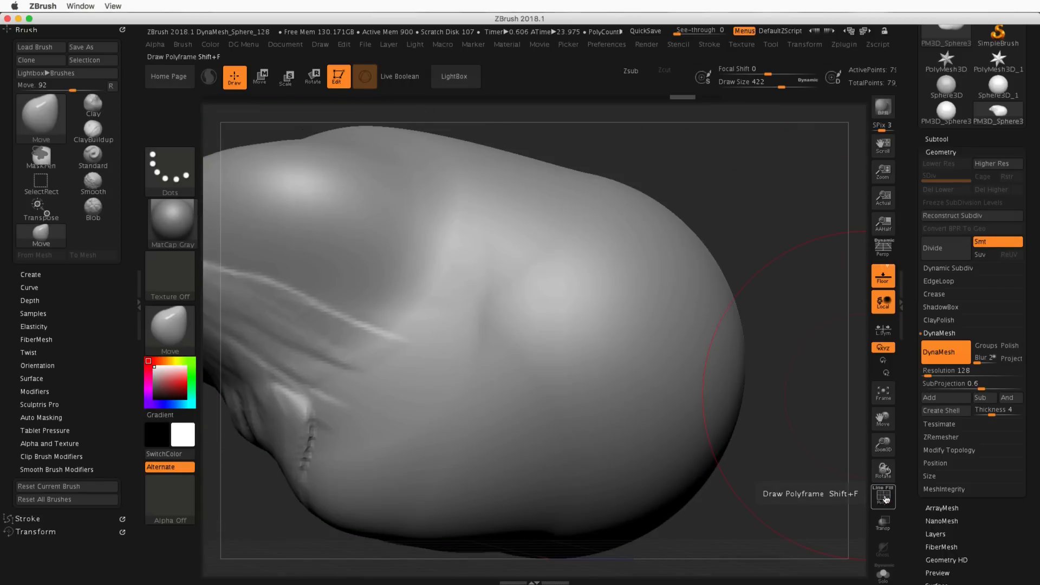
left_click(886, 498)
left_click(884, 500)
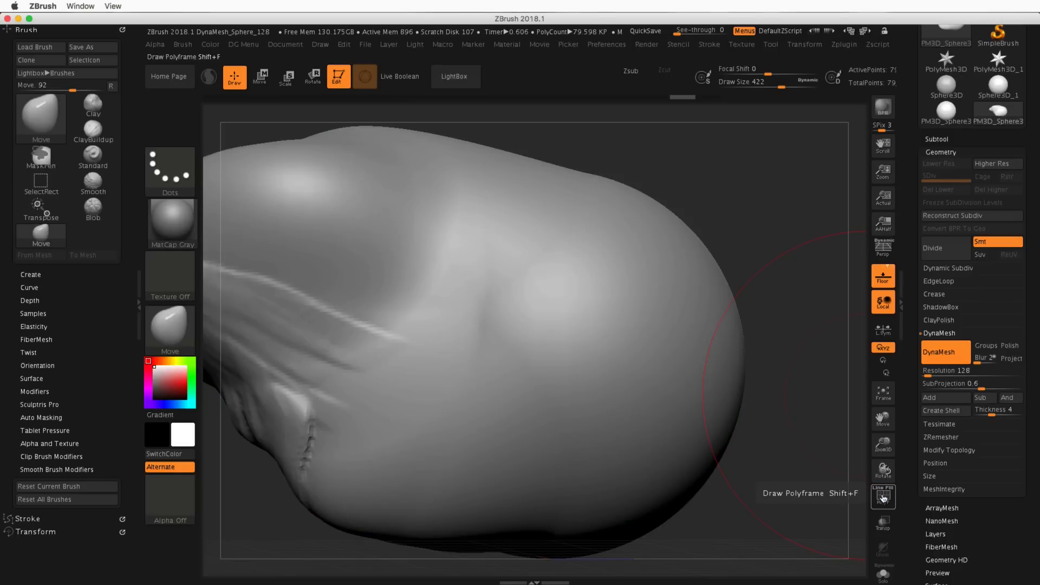
left_click(882, 499)
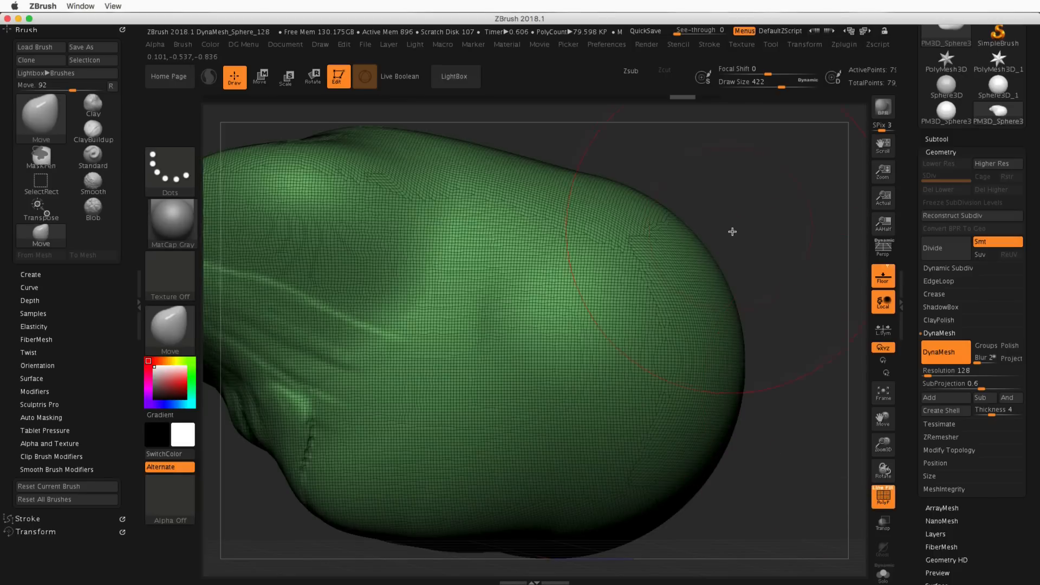
left_click_drag(732, 232, 818, 411, "alt")
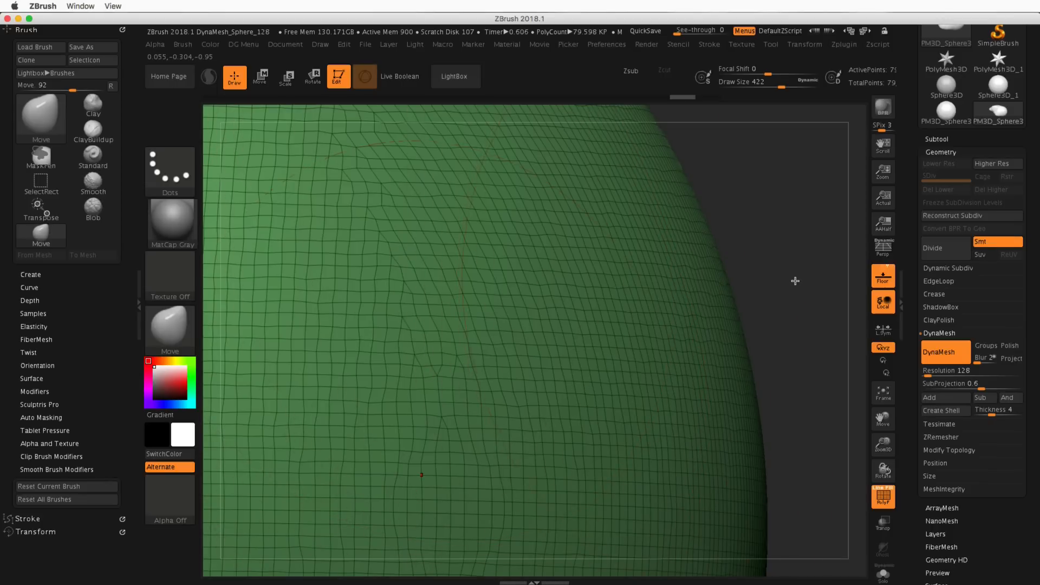
left_click_drag(796, 281, 395, 324, "alt")
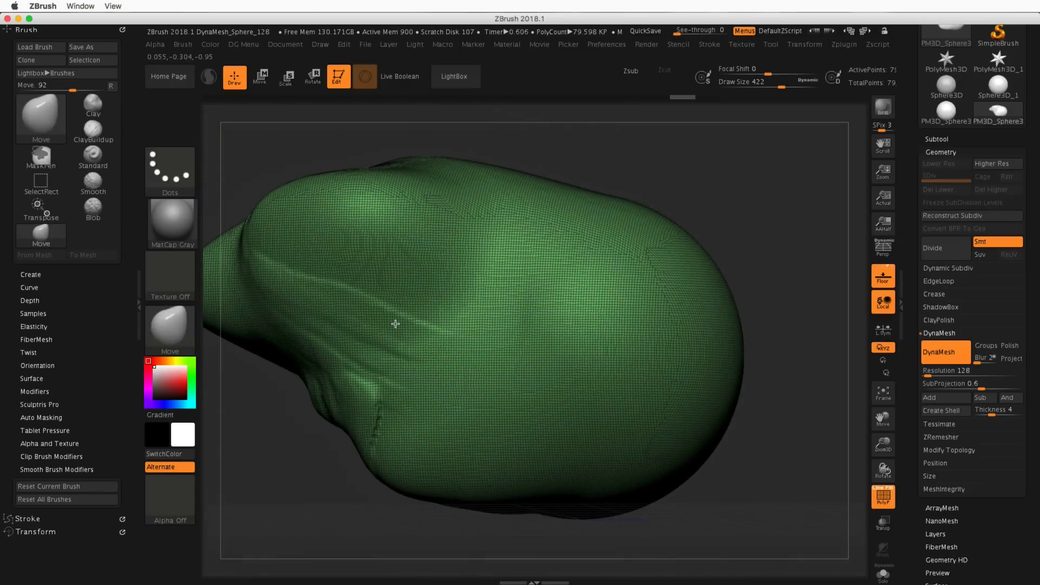
Pull several pointed spikes out of the rear end of the DynaMesh with the Move brush.
mouse_move(778, 260)
left_mouse_down()
mouse_move(818, 273)
mouse_move(789, 260)
mouse_move(754, 286)
mouse_move(740, 266)
mouse_move(733, 277)
mouse_move(691, 213)
mouse_move(672, 143)
mouse_move(681, 141)
left_mouse_up()
mouse_move(780, 195)
left_mouse_down()
mouse_move(758, 221)
mouse_move(799, 255)
mouse_move(752, 260)
mouse_move(701, 289)
left_mouse_up()
key("ctrl+shift")
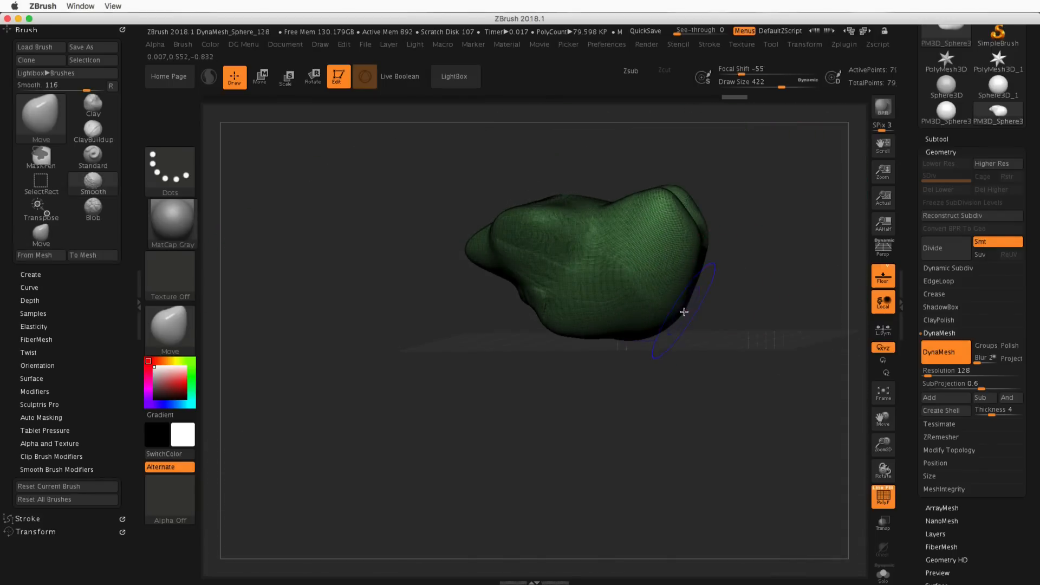
left_click_drag(679, 312, 750, 355)
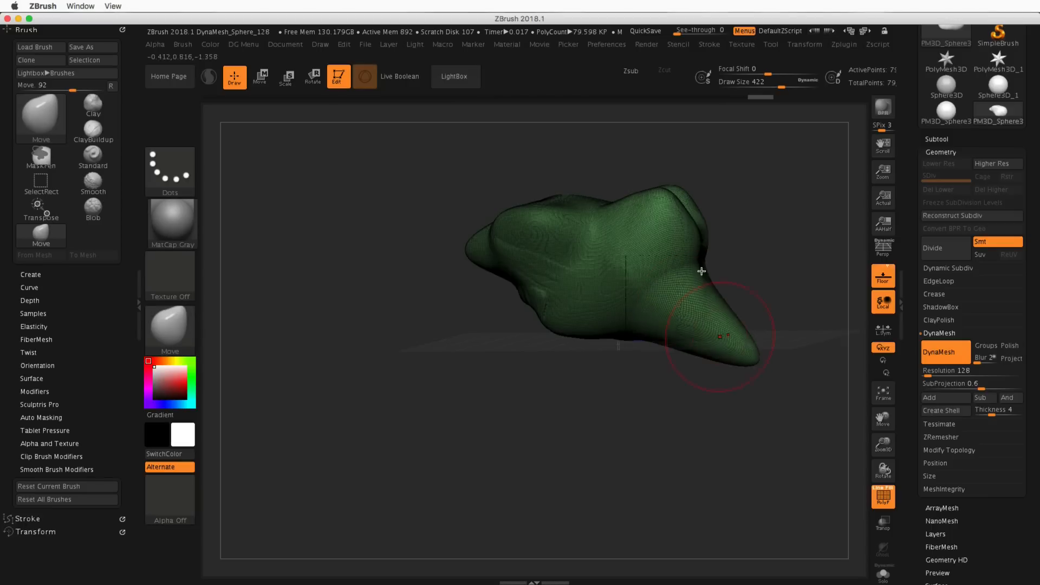
left_click_drag(701, 271, 772, 239)
mouse_move(691, 202)
left_mouse_down()
mouse_move(772, 165)
mouse_move(621, 140)
left_mouse_up()
mouse_move(726, 147)
left_mouse_down()
mouse_move(694, 216)
mouse_move(754, 158)
mouse_move(747, 255)
mouse_move(695, 146)
mouse_move(807, 160)
mouse_move(801, 179)
left_mouse_up()
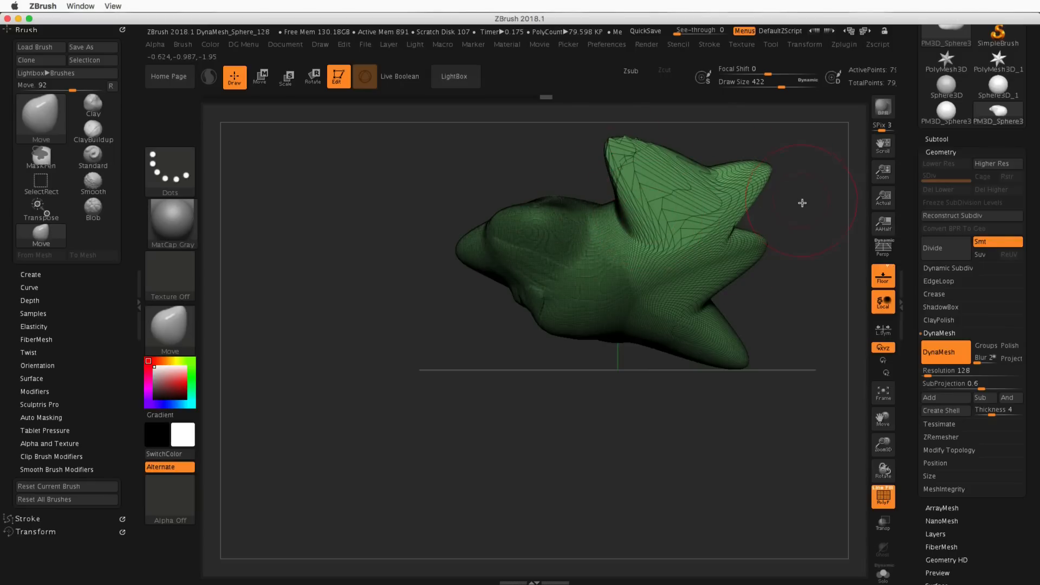
mouse_move(802, 202)
left_mouse_down()
mouse_move(754, 232)
mouse_move(801, 193)
mouse_move(729, 258)
mouse_move(744, 280)
mouse_move(743, 223)
left_mouse_up()
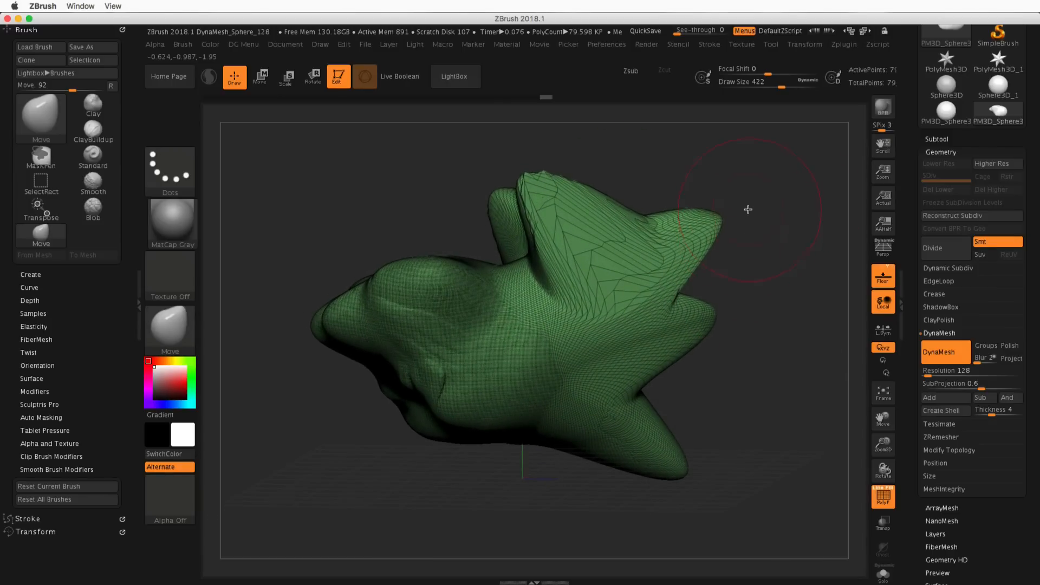
Remesh the stretched spikes with DynaMesh at resolution 128, undo the remesh and apply it again.
mouse_move(782, 207)
left_mouse_down("ctrl")
mouse_move(746, 177)
mouse_move(770, 204)
left_mouse_up("ctrl")
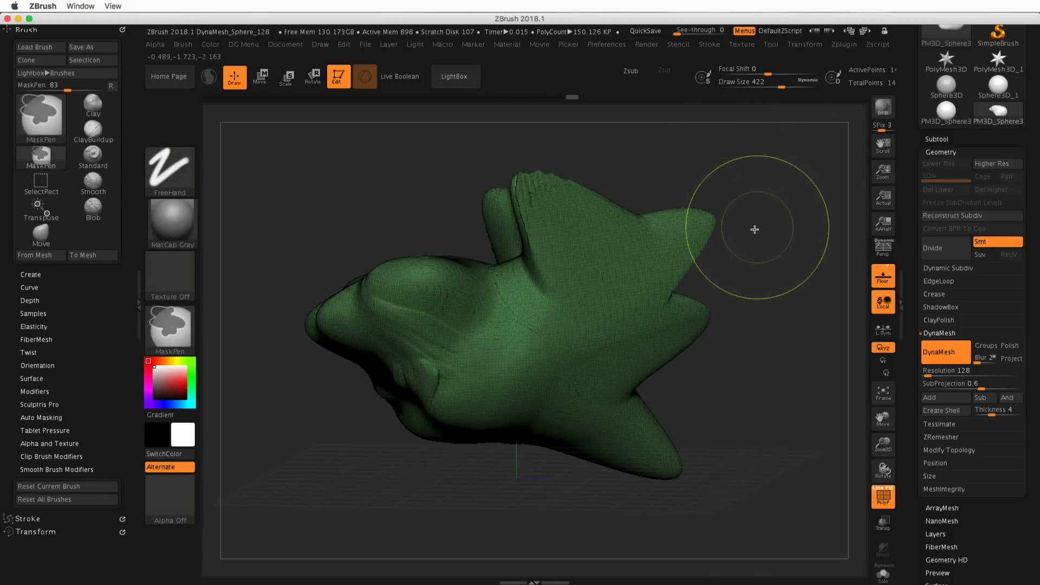
key("ctrl+z")
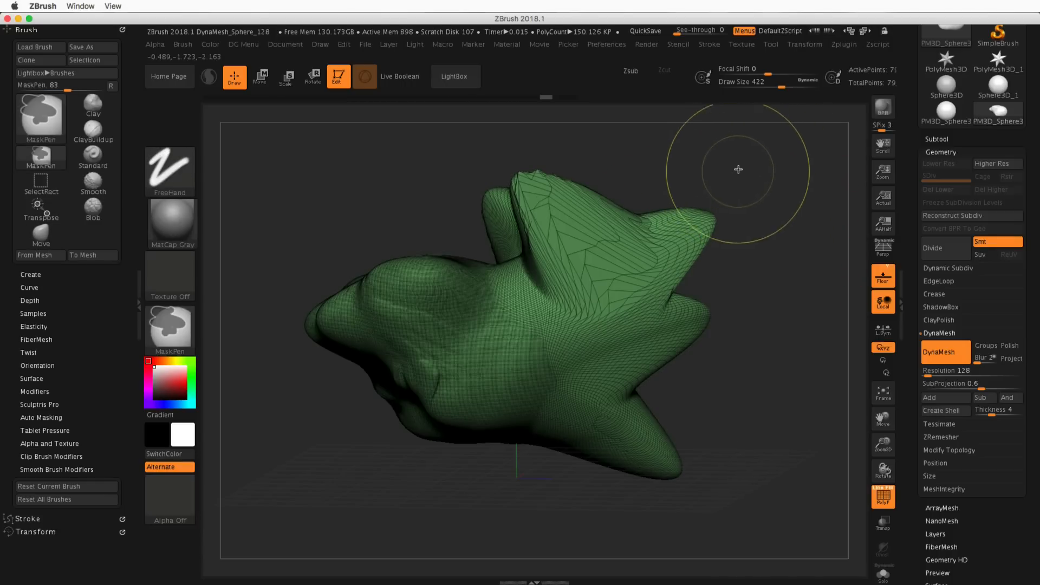
left_click_drag(739, 168, 770, 195, "ctrl")
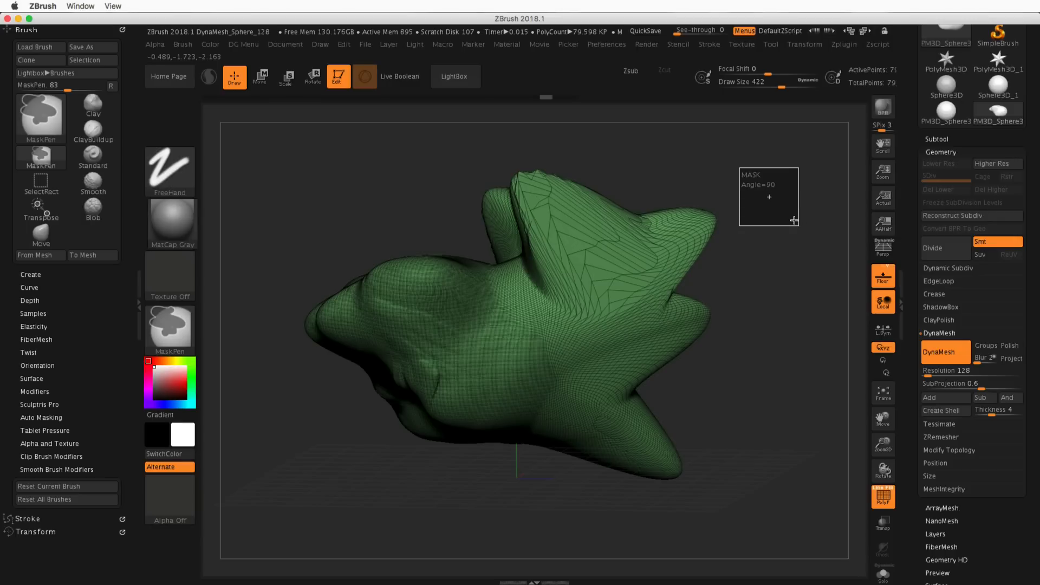
mouse_move(799, 233)
left_mouse_down("ctrl")
mouse_move(811, 249)
mouse_move(780, 230)
mouse_move(746, 184)
mouse_move(808, 243)
left_mouse_up("ctrl")
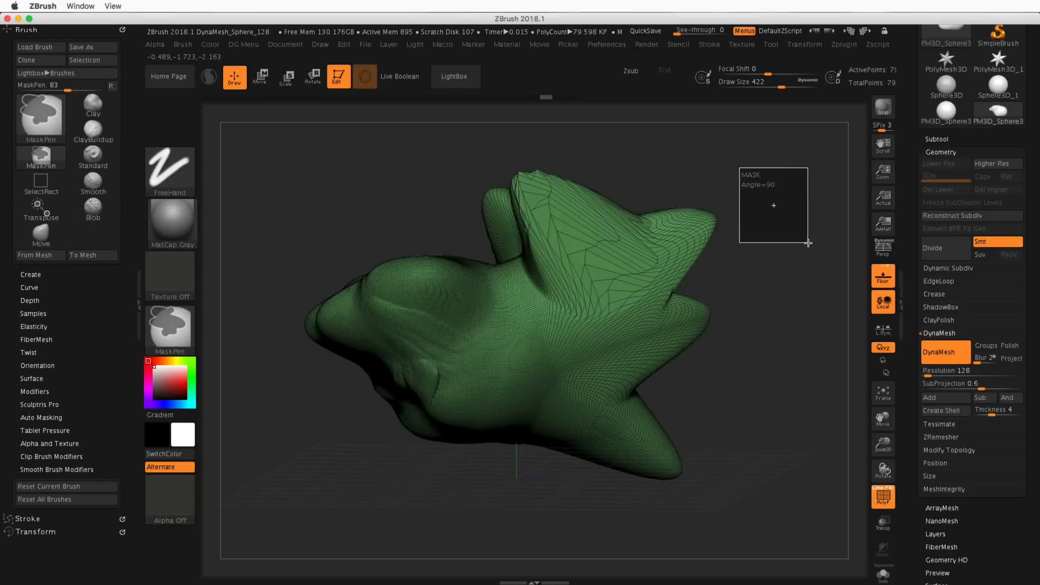
left_click_drag(819, 318, 802, 430, "ctrl")
Examine the remeshed spikes up close and smooth the jagged tip of the tallest one.
mouse_move(662, 177)
left_mouse_down("alt")
mouse_move(724, 244)
mouse_move(701, 221)
left_mouse_up("alt")
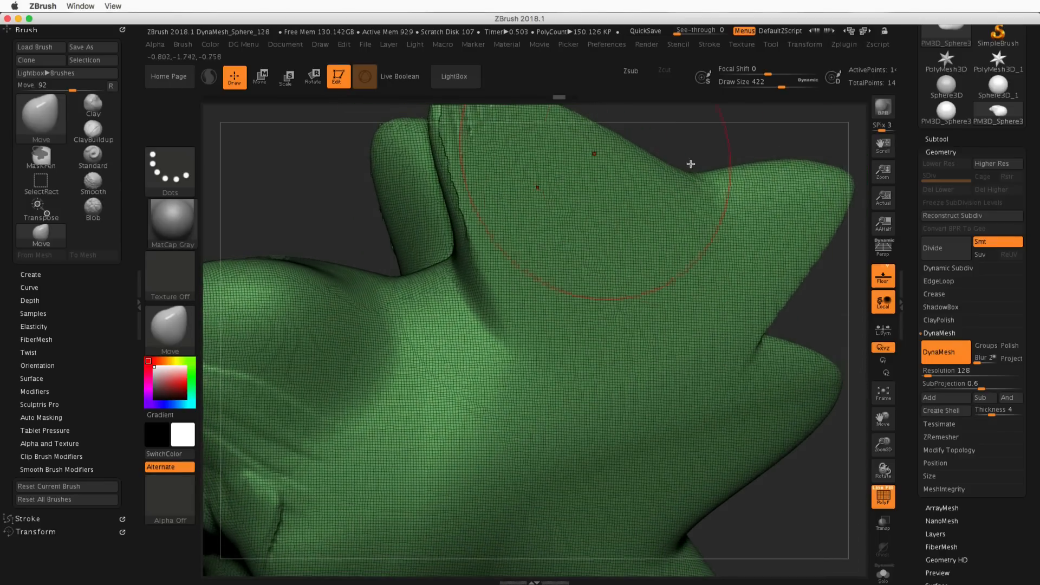
left_click_drag(755, 153, 684, 224)
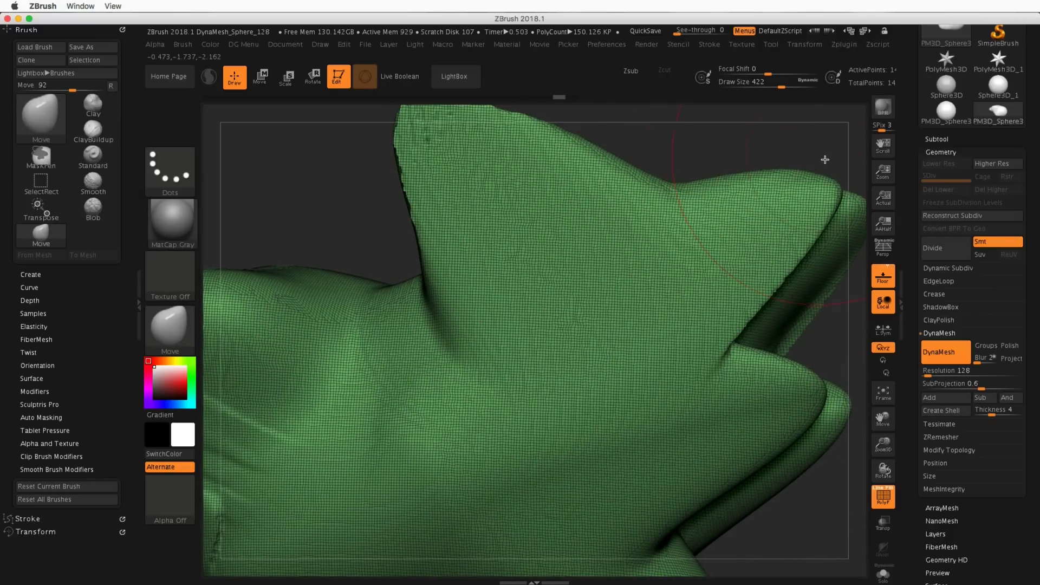
mouse_move(825, 159)
left_mouse_down()
mouse_move(812, 146)
mouse_move(778, 167)
mouse_move(739, 166)
mouse_move(729, 213)
mouse_move(712, 212)
mouse_move(725, 200)
left_mouse_up()
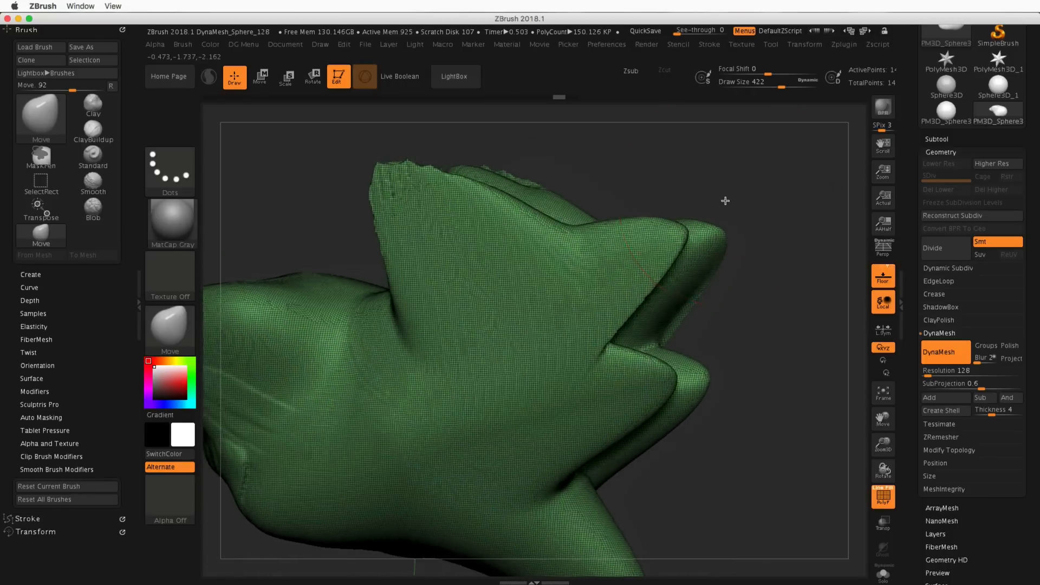
mouse_move(524, 173)
left_mouse_down()
mouse_move(609, 192)
mouse_move(479, 186)
left_mouse_up()
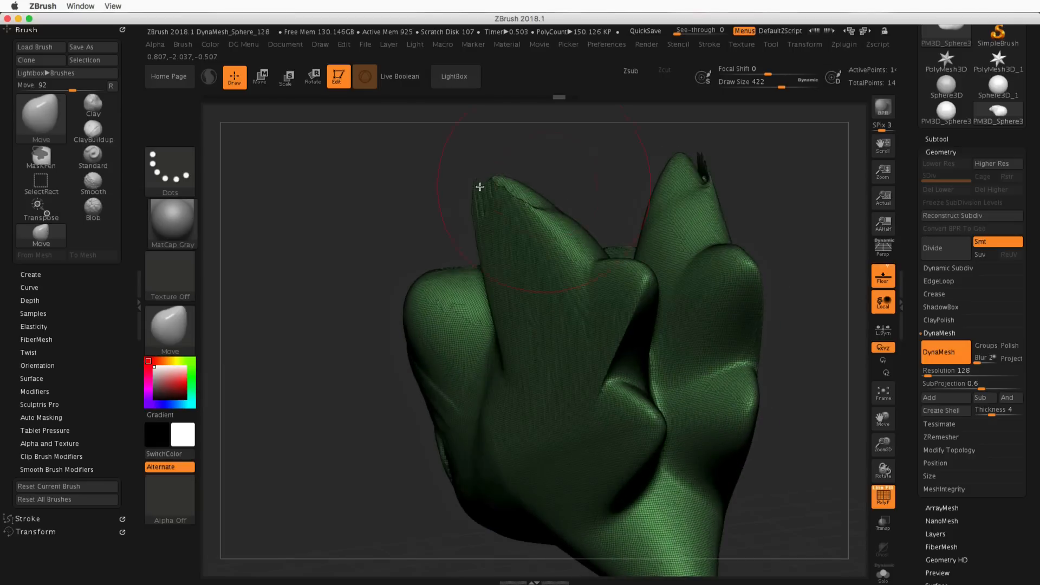
key("shift")
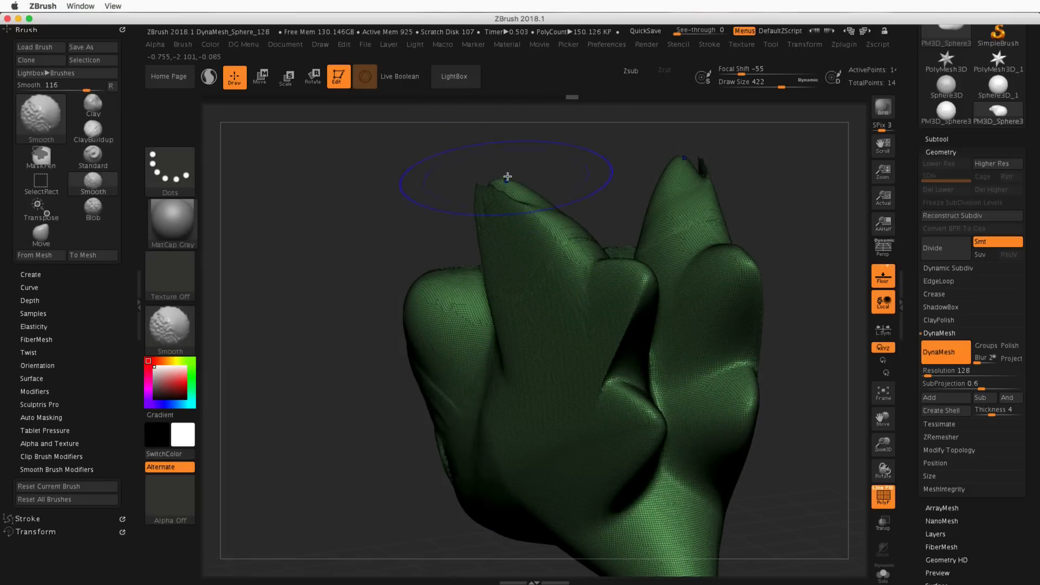
mouse_move(506, 189)
left_mouse_down("shift")
mouse_move(525, 209)
mouse_move(499, 184)
left_mouse_up("shift")
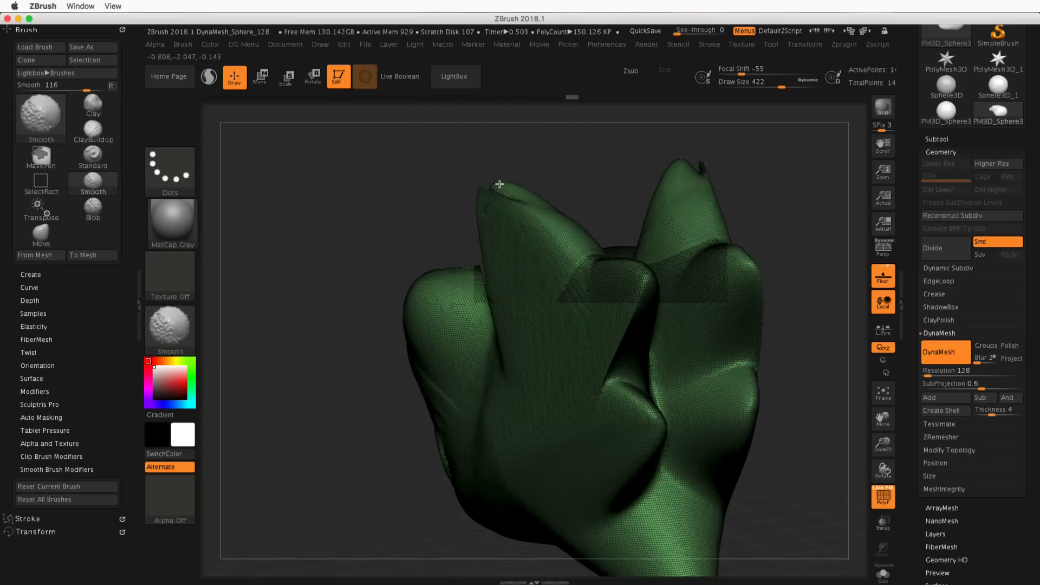
Turn off the polyframe display, review the spiked form from the side and collapse the DynaMesh and Geometry sections.
mouse_move(570, 158)
left_mouse_down("alt")
mouse_move(594, 160)
mouse_move(582, 155)
left_mouse_up("alt")
left_click(883, 500)
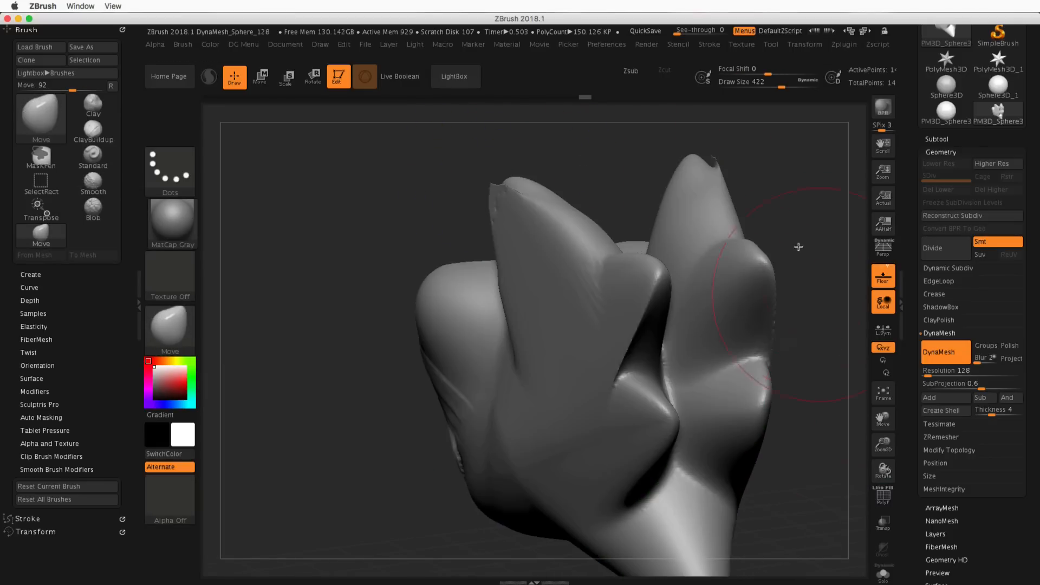
mouse_move(764, 180)
left_mouse_down("alt")
mouse_move(673, 179)
mouse_move(677, 216)
mouse_move(537, 260)
mouse_move(545, 278)
mouse_move(773, 221)
left_mouse_up("alt")
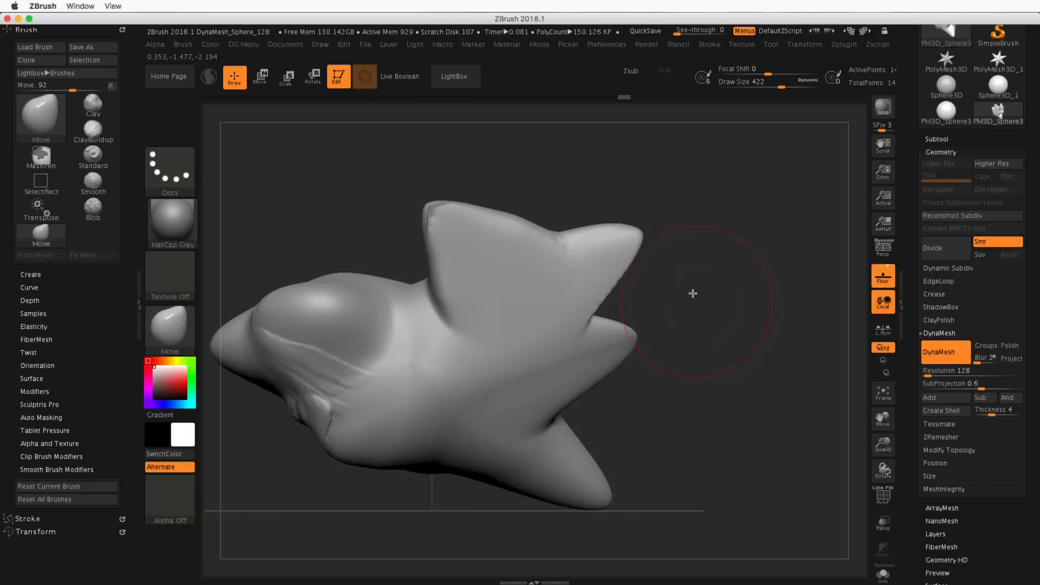
mouse_move(693, 293)
left_mouse_down("alt")
mouse_move(733, 285)
mouse_move(777, 296)
left_mouse_up("alt")
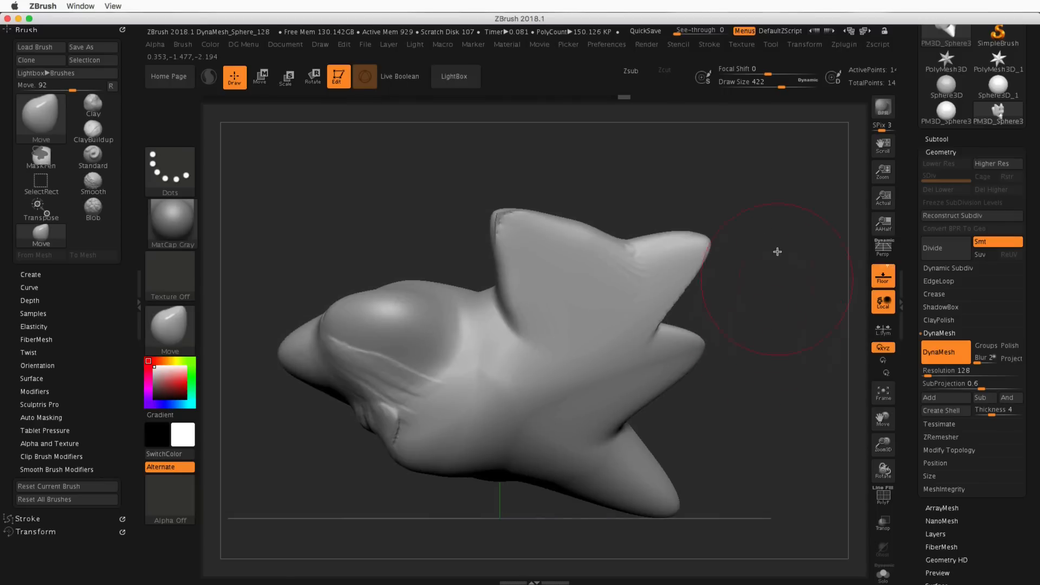
left_click(939, 334)
left_click(965, 150)
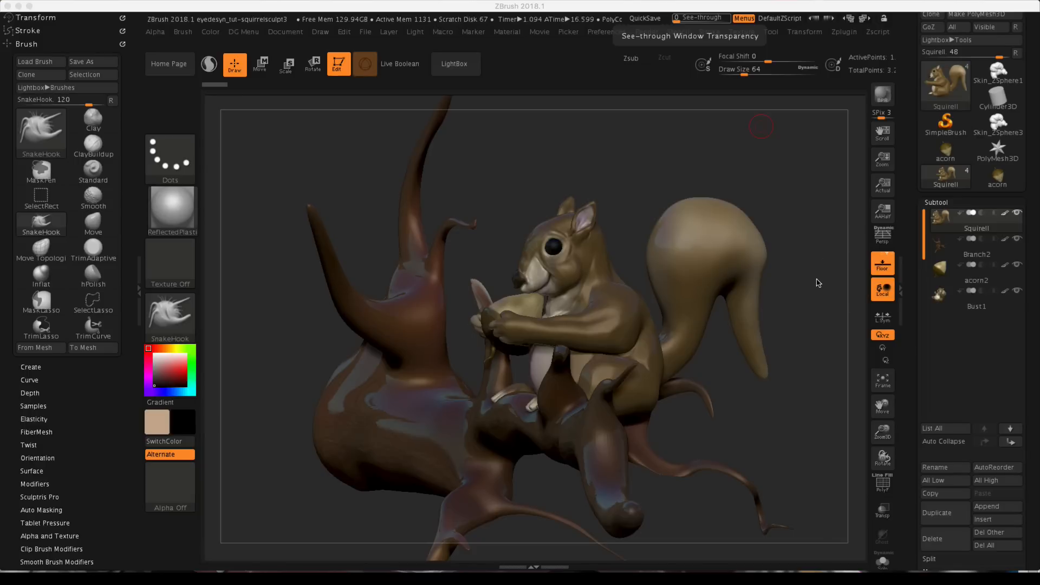
Examine the squirrel sculpture from several angles and look over its Squirrell, Branch2, acorn2 and Bust1 subtools.
left_click(799, 276)
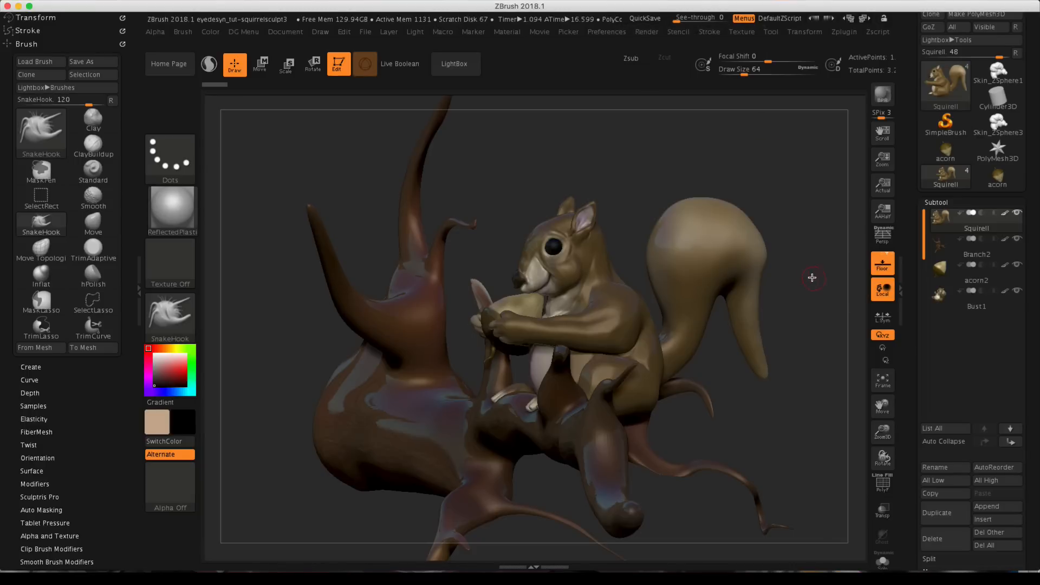
left_click_drag(812, 277, 803, 287)
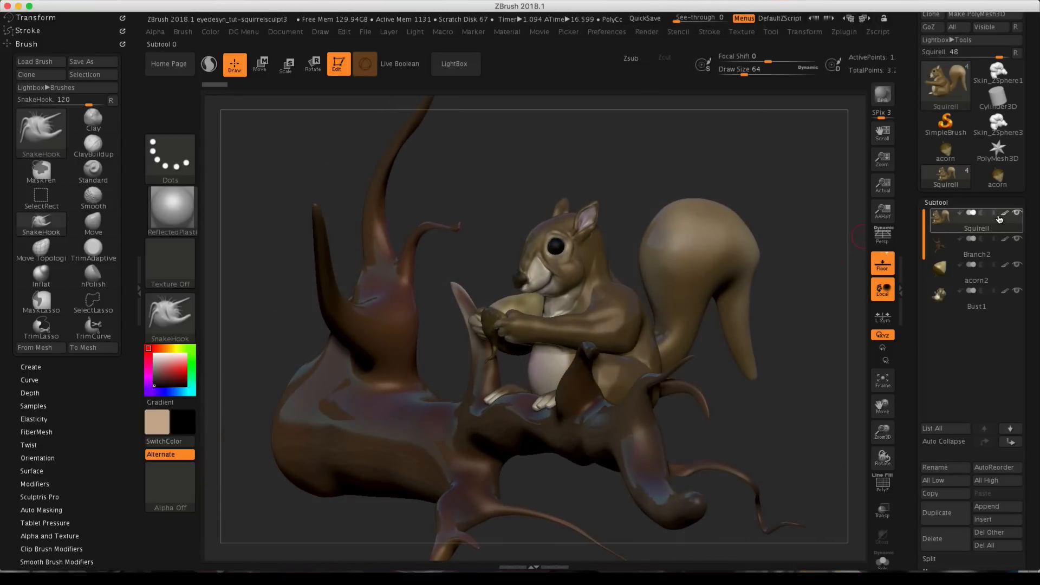
mouse_move(627, 204)
left_mouse_down()
mouse_move(631, 186)
mouse_move(601, 230)
left_mouse_up()
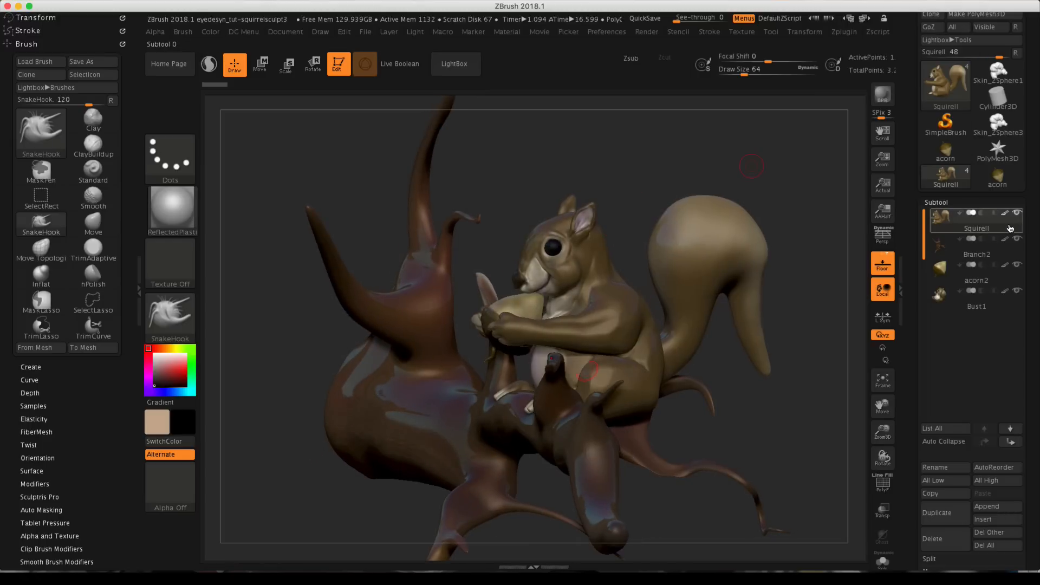
left_click(1004, 250)
left_click(1007, 274)
left_click(1010, 291)
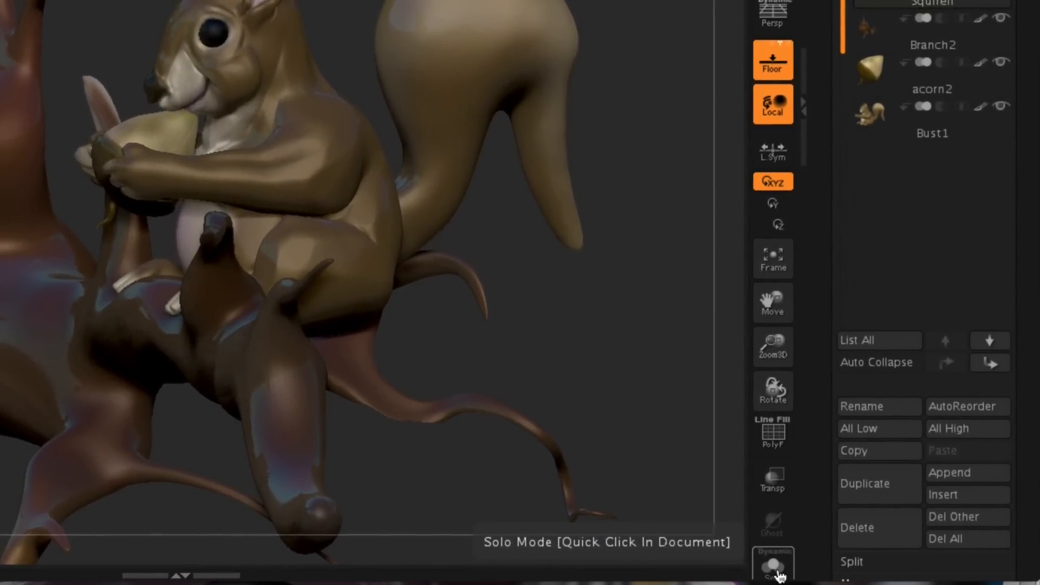
Turn on Solo mode, isolate the Branch2 and acorn2 subtools in turn, and return to the Squirrell subtool.
left_click(775, 565)
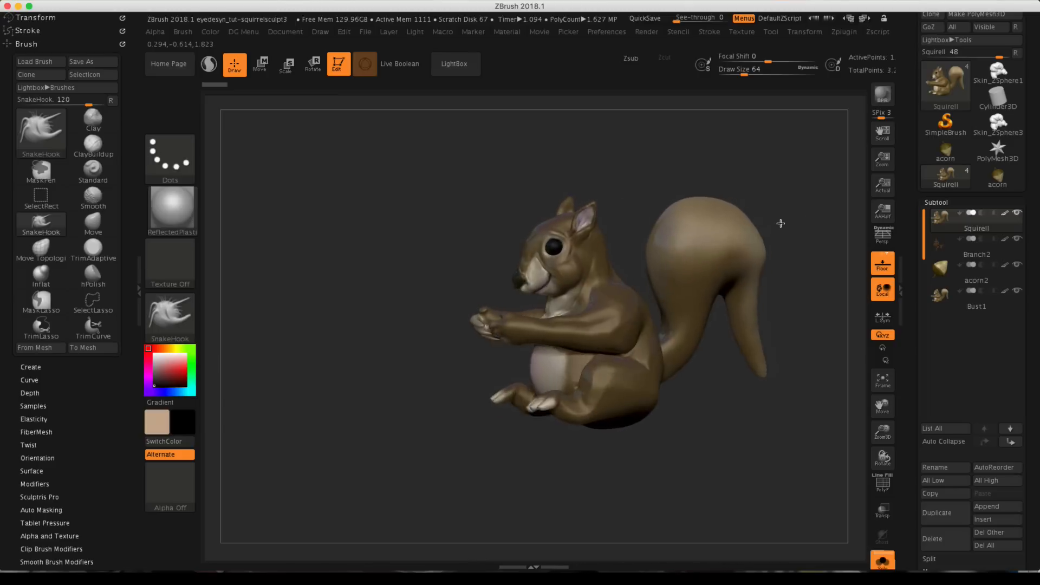
left_click_drag(780, 223, 802, 195)
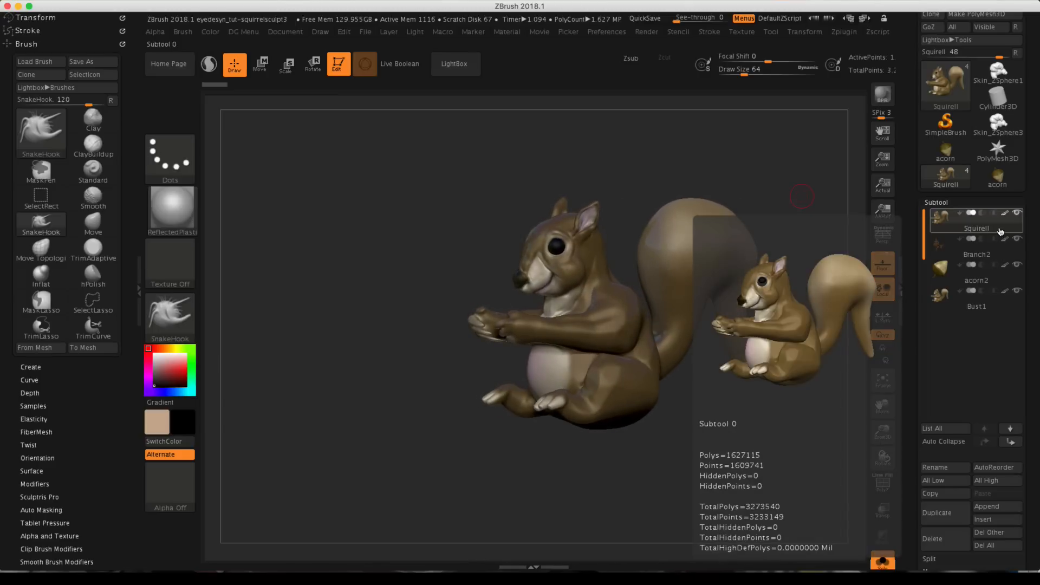
left_click(1012, 252)
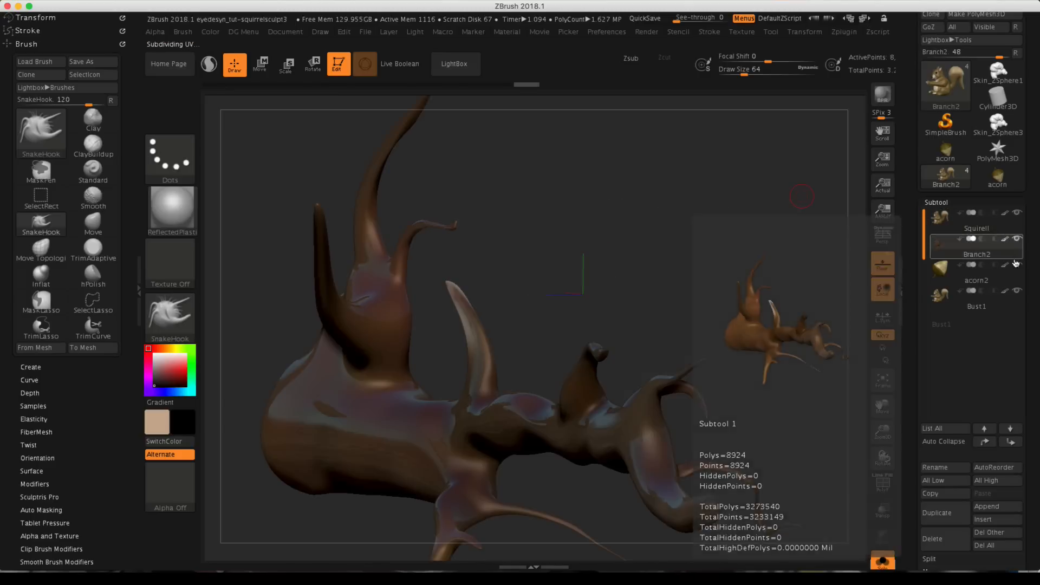
left_click(1007, 286)
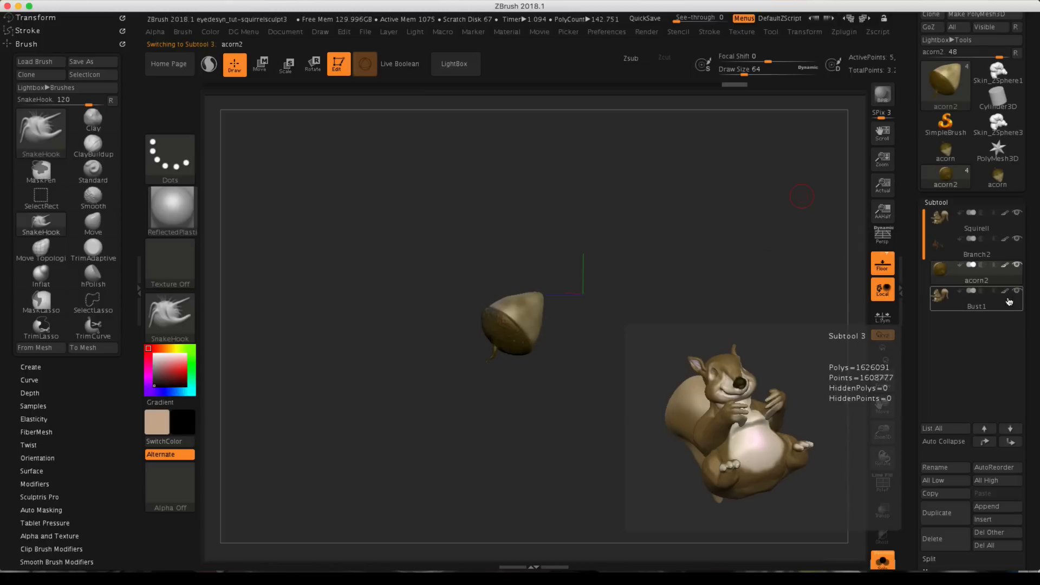
left_click(1008, 228)
key("ctrl")
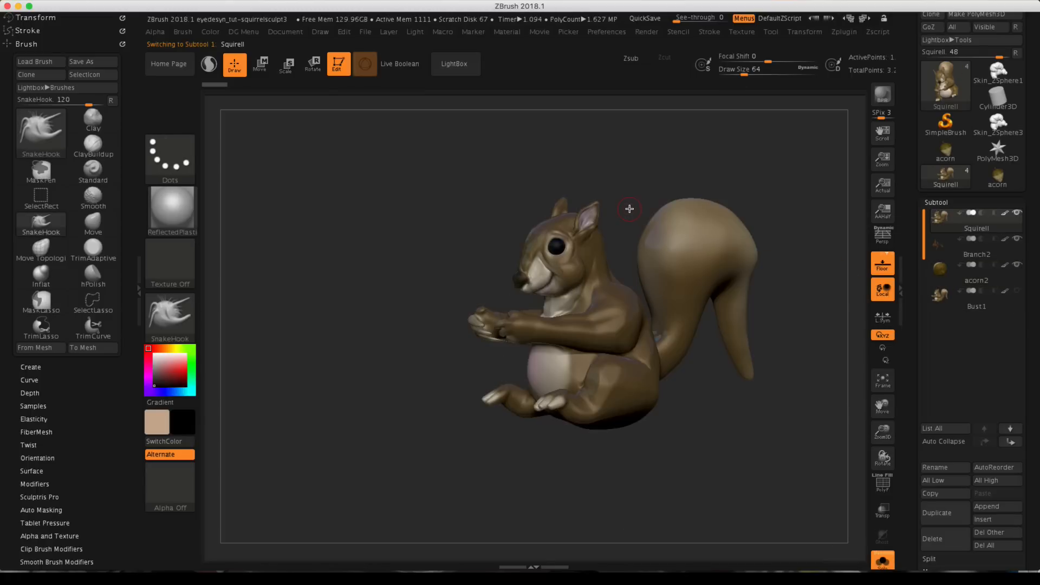
Open the masking brush choices, try MaskPen and set MaskLasso as the masking brush.
mouse_move(629, 204)
left_mouse_down("alt")
mouse_move(623, 242)
mouse_move(620, 216)
left_mouse_up("alt")
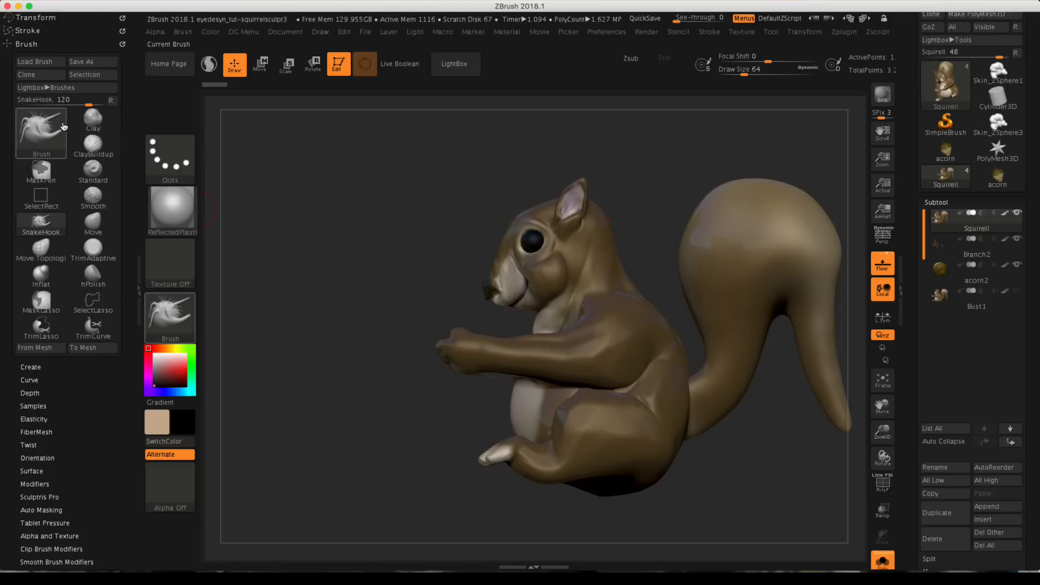
mouse_move(59, 130)
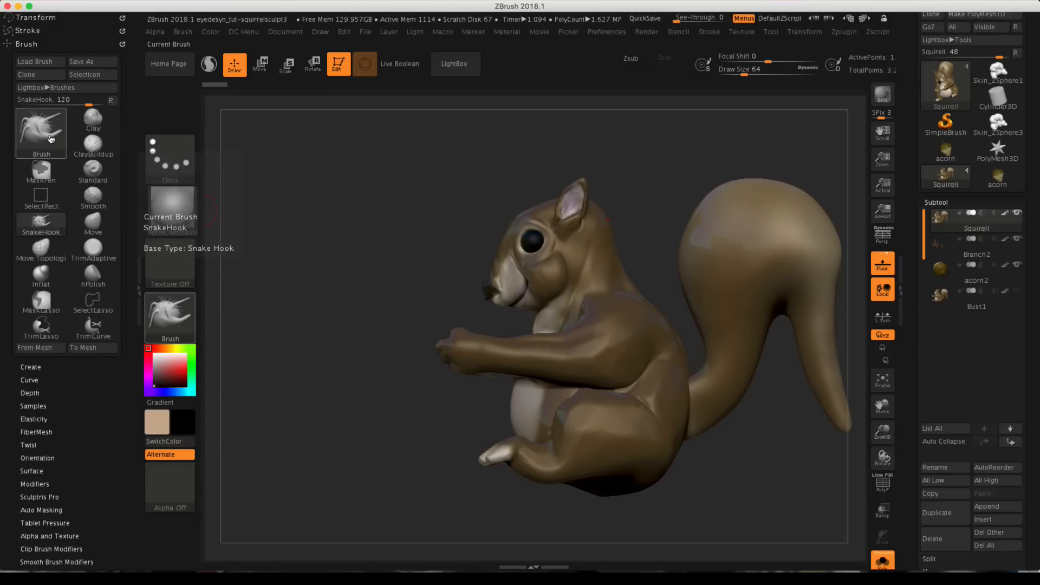
left_click(53, 139)
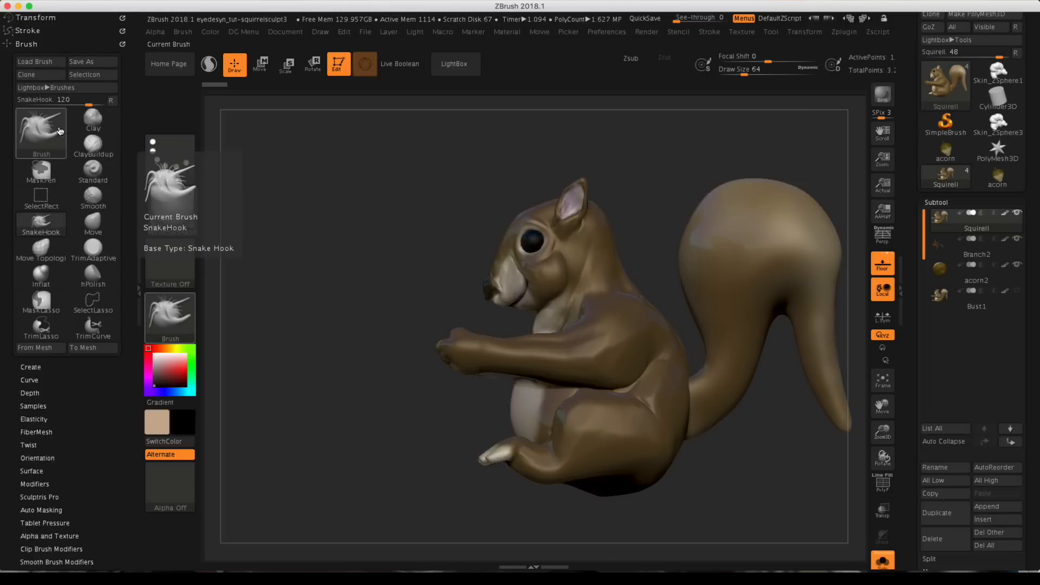
key("ctrl")
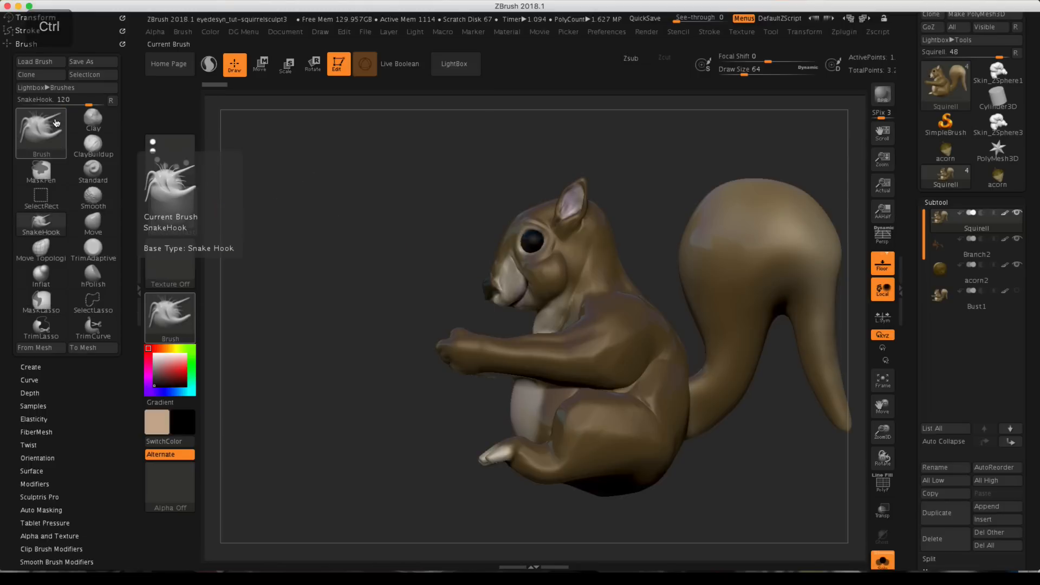
left_click(48, 135)
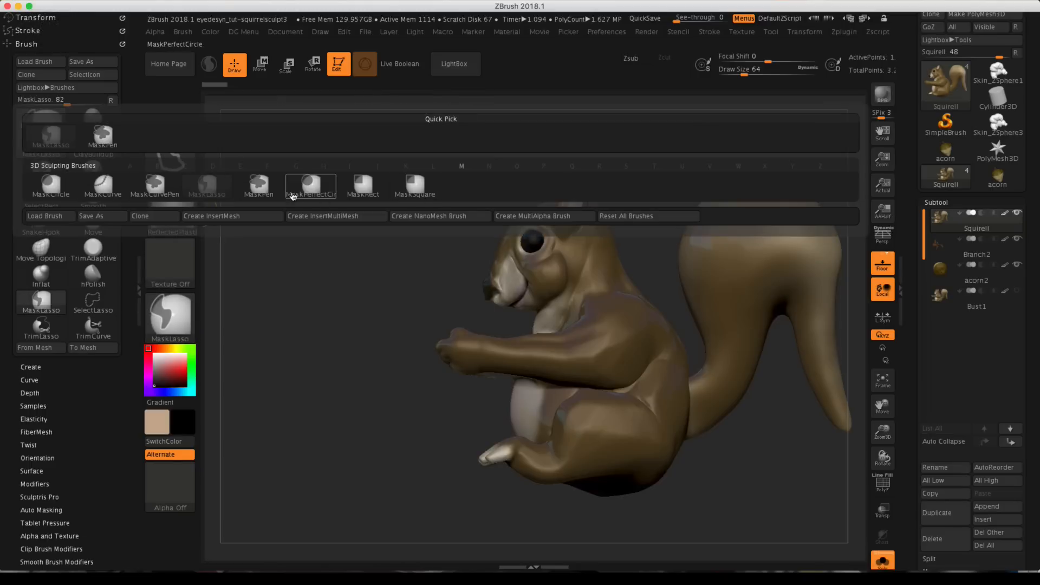
left_click(256, 193, "ctrl")
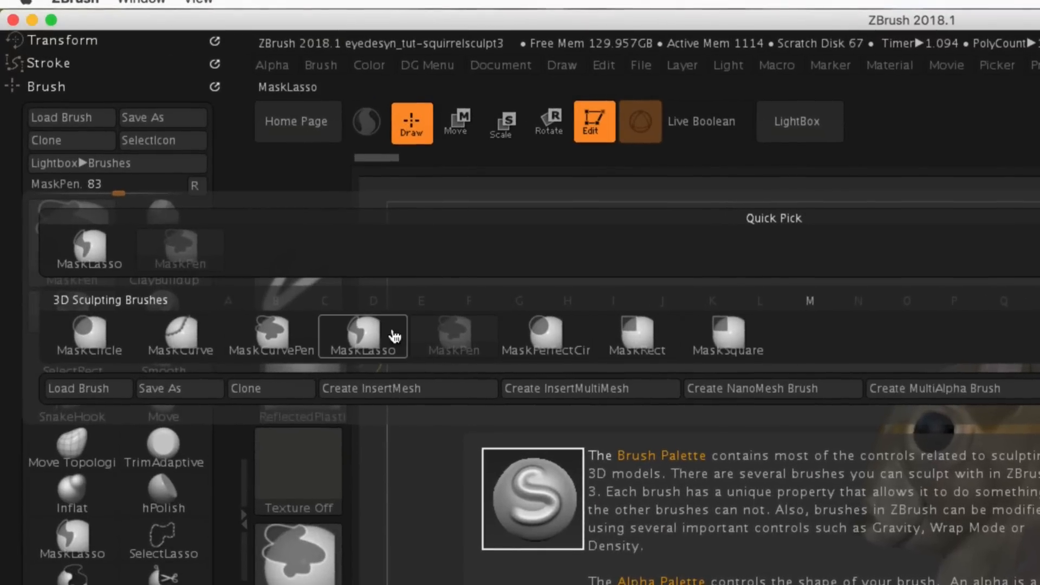
left_click(395, 336)
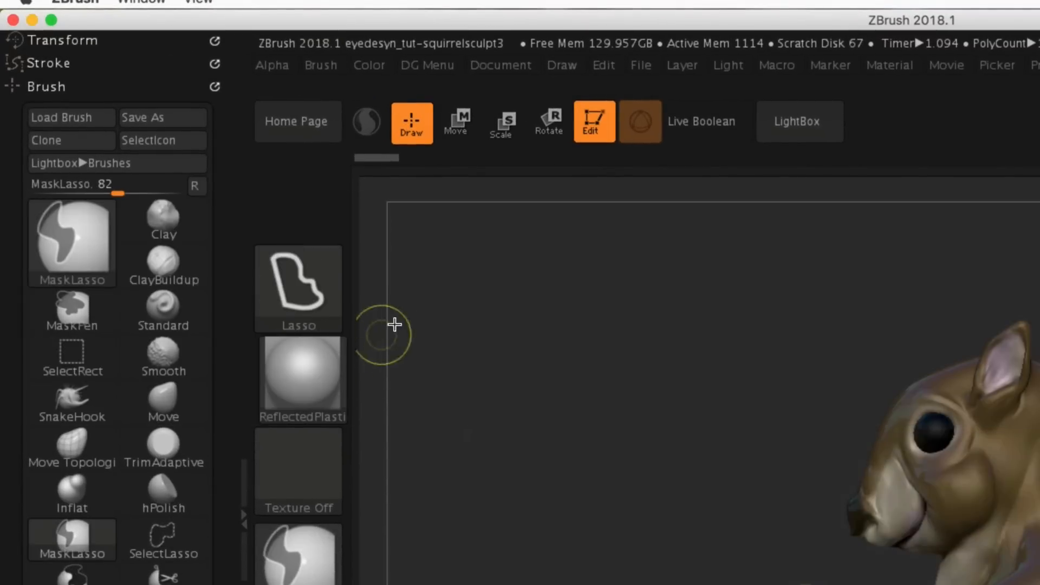
Mask the squirrel's body, limbs and tail with MaskLasso, leaving the head unmasked.
key("ctrl")
key("alt")
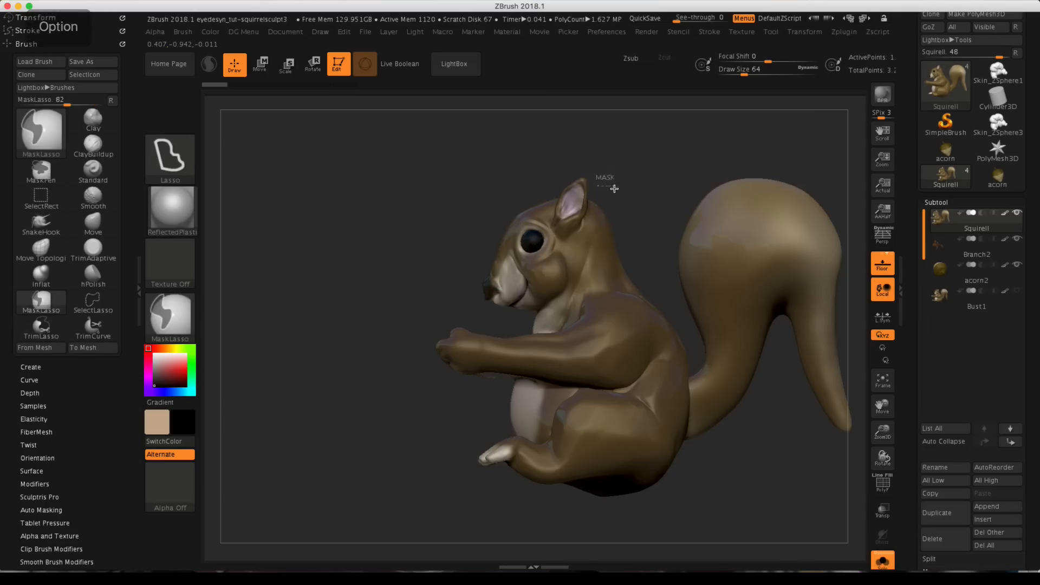
mouse_move(614, 188)
left_mouse_down("ctrl+alt")
mouse_move(623, 230)
mouse_move(606, 287)
mouse_move(599, 162)
mouse_move(604, 179)
left_mouse_up("ctrl+alt")
key("ctrl")
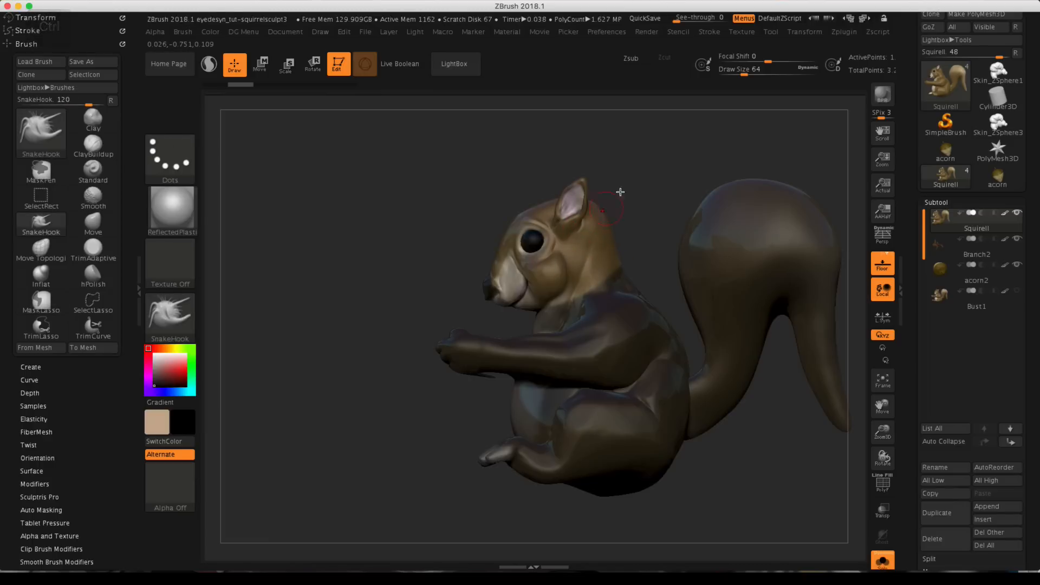
Clear the mask from the entire squirrel model.
key("ctrl")
key("ctrl")
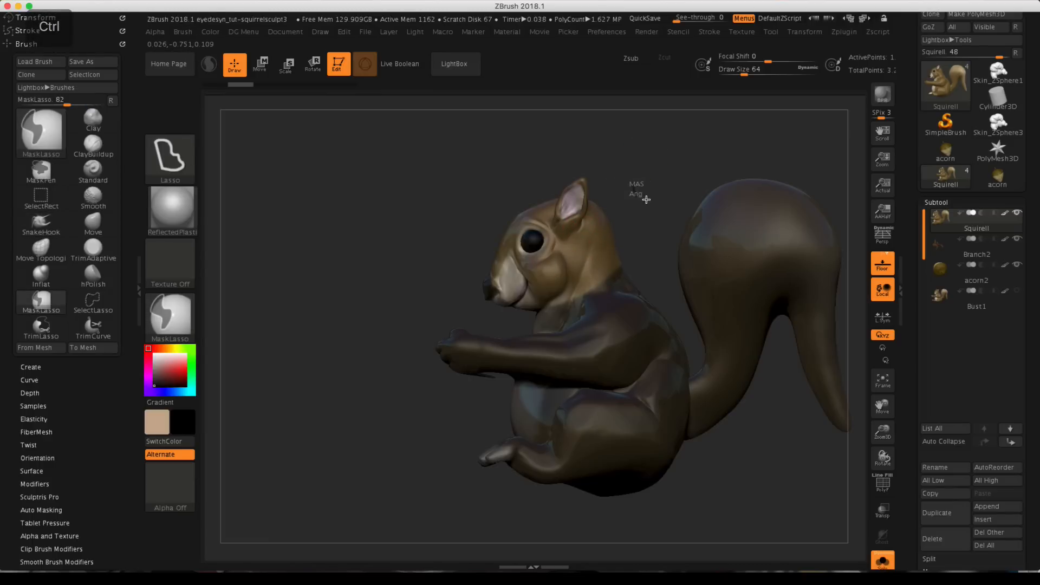
left_click_drag(632, 187, 701, 95, "ctrl")
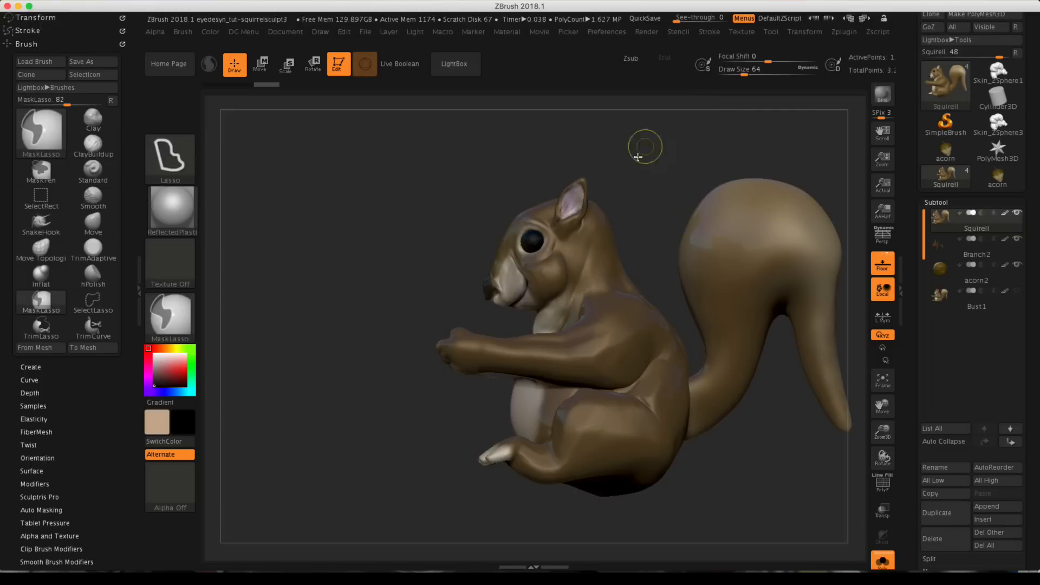
key("ctrl")
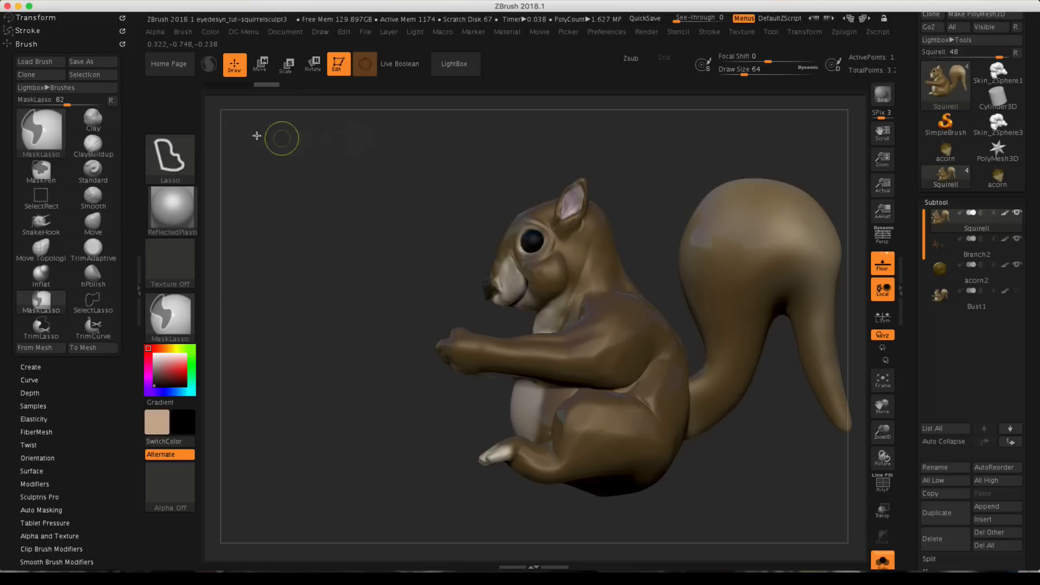
Open the choices of selection, clip, slice and trim brushes and look over the TrimCurve and TrimCircle brushes.
key("ctrl")
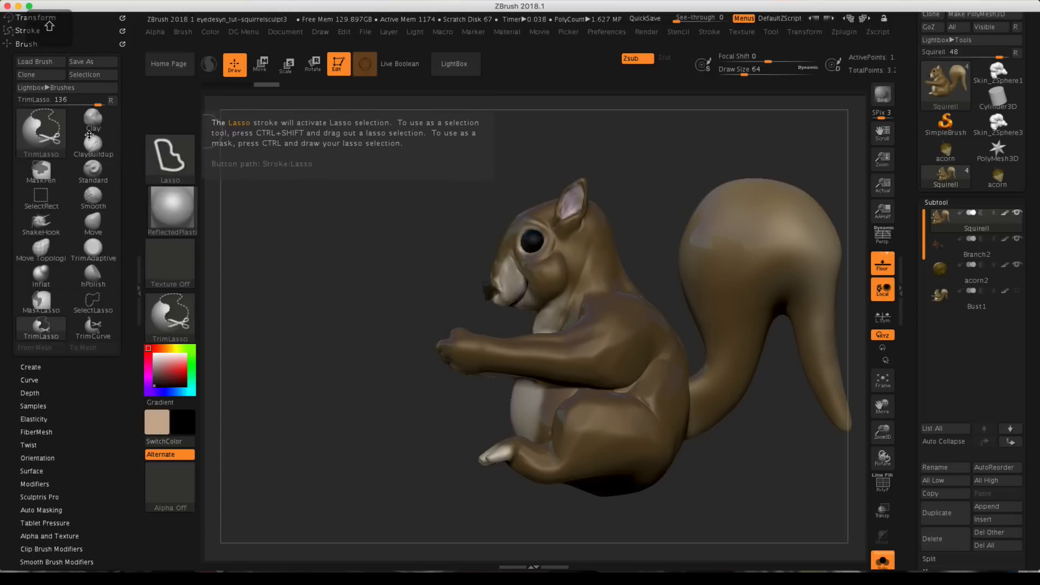
key("ctrl+shift")
left_click(47, 139)
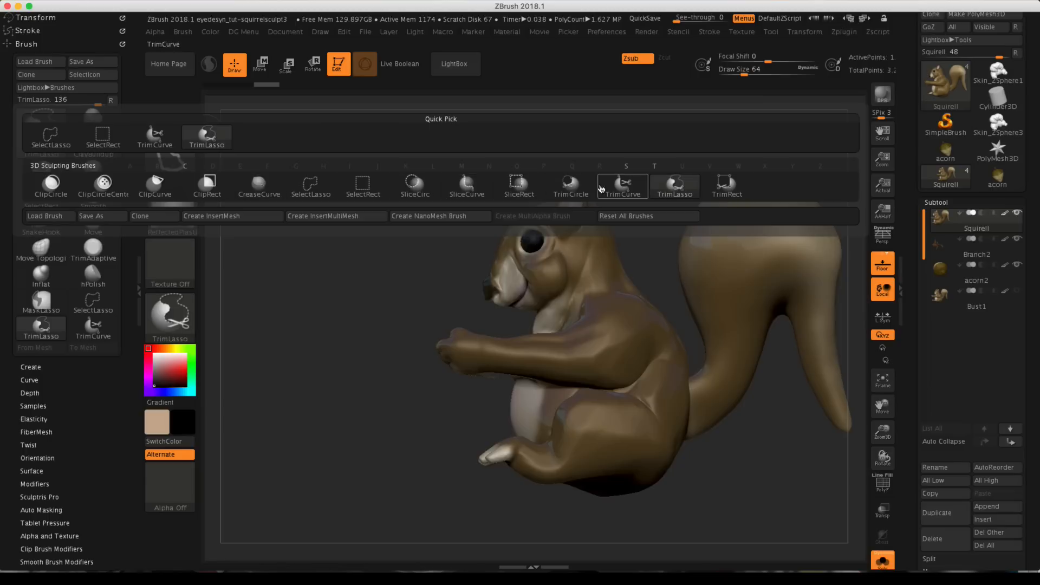
mouse_move(631, 191)
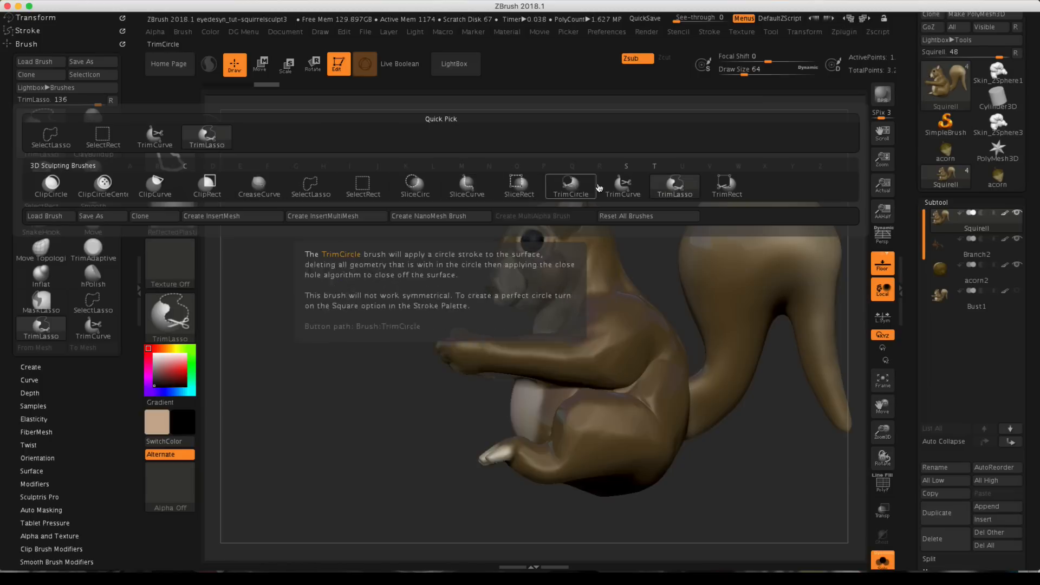
Choose the TrimLasso brush as the sculpting brush for cutting geometry away.
mouse_move(681, 192)
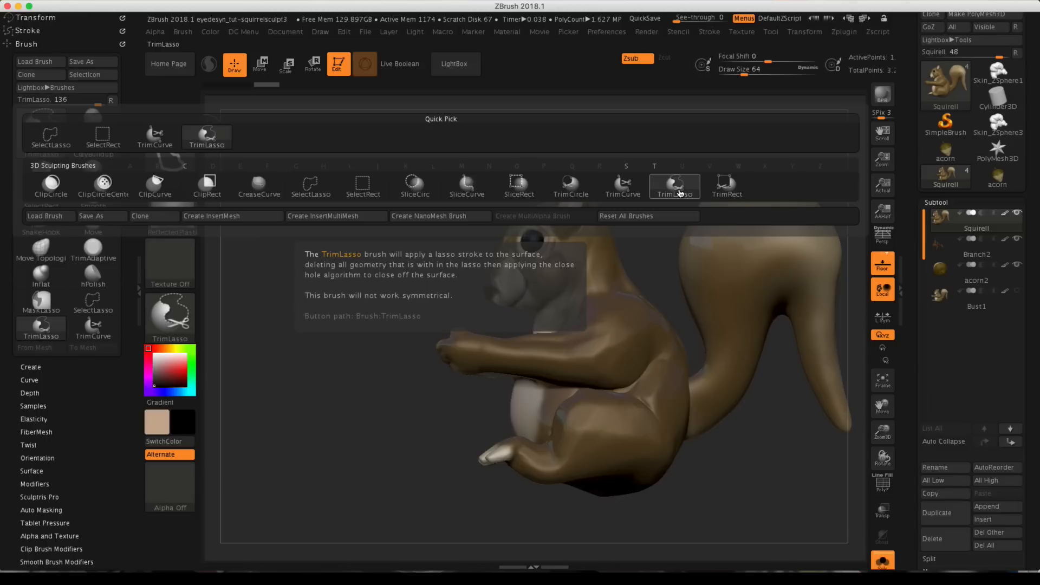
left_click(679, 190, "ctrl+shift")
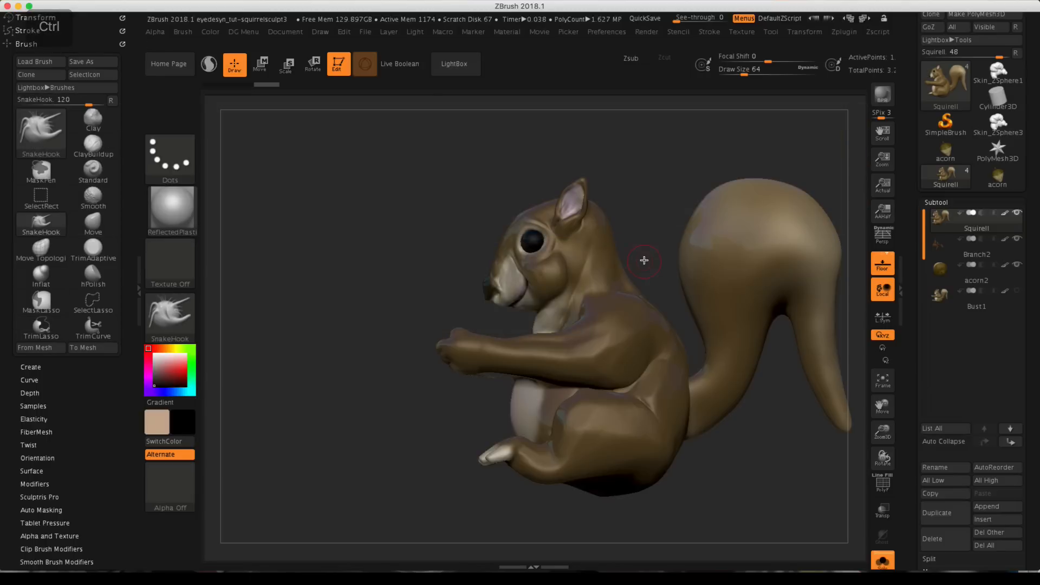
key("ctrl")
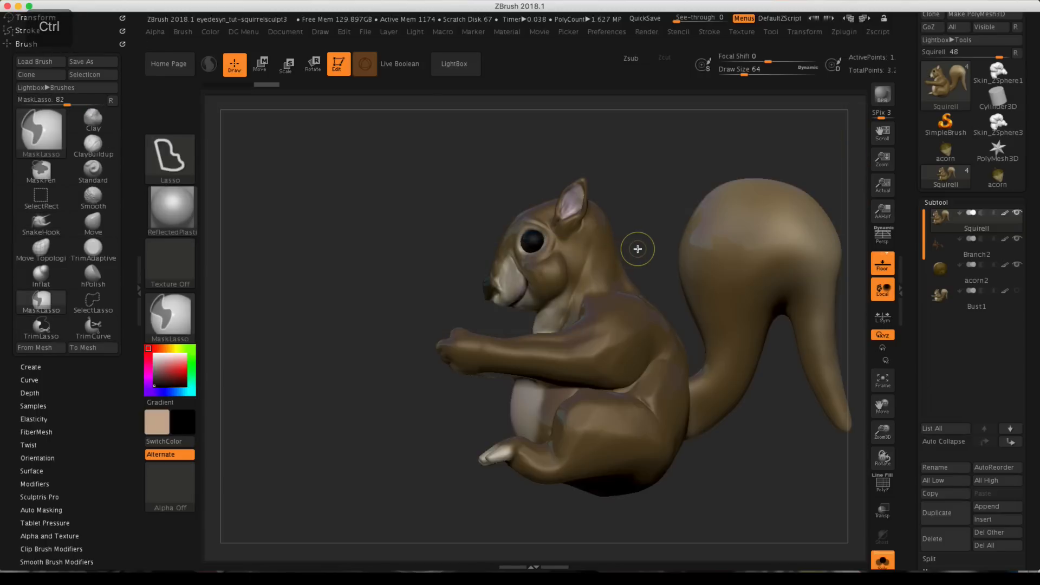
key("ctrl+shift")
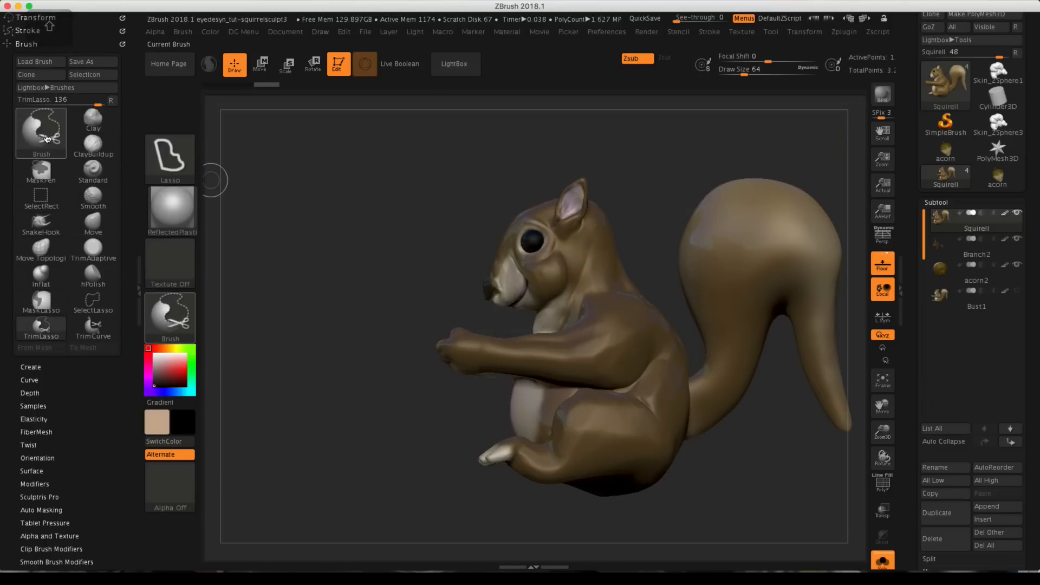
key("ctrl")
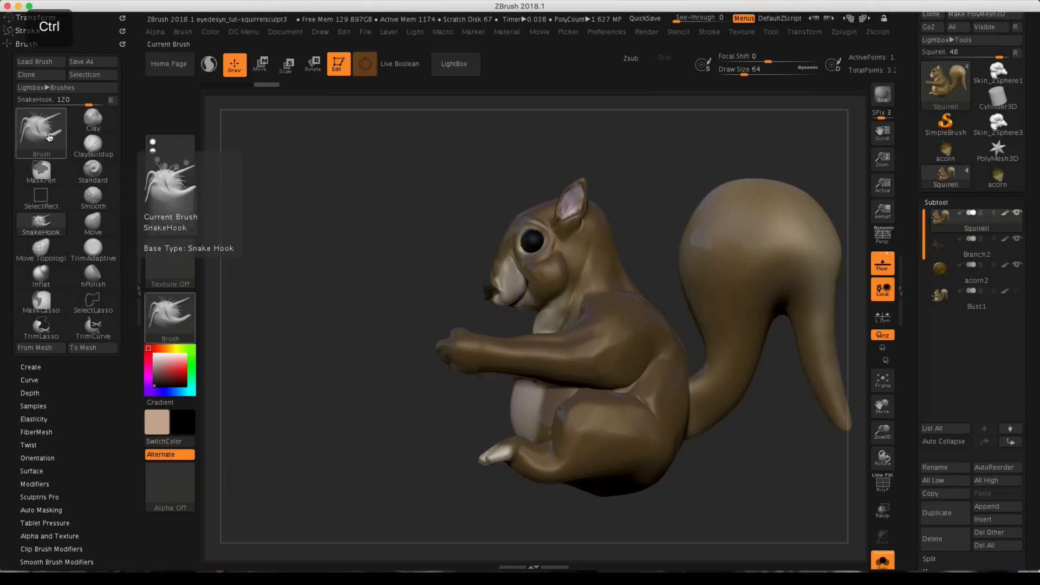
key("ctrl+shift")
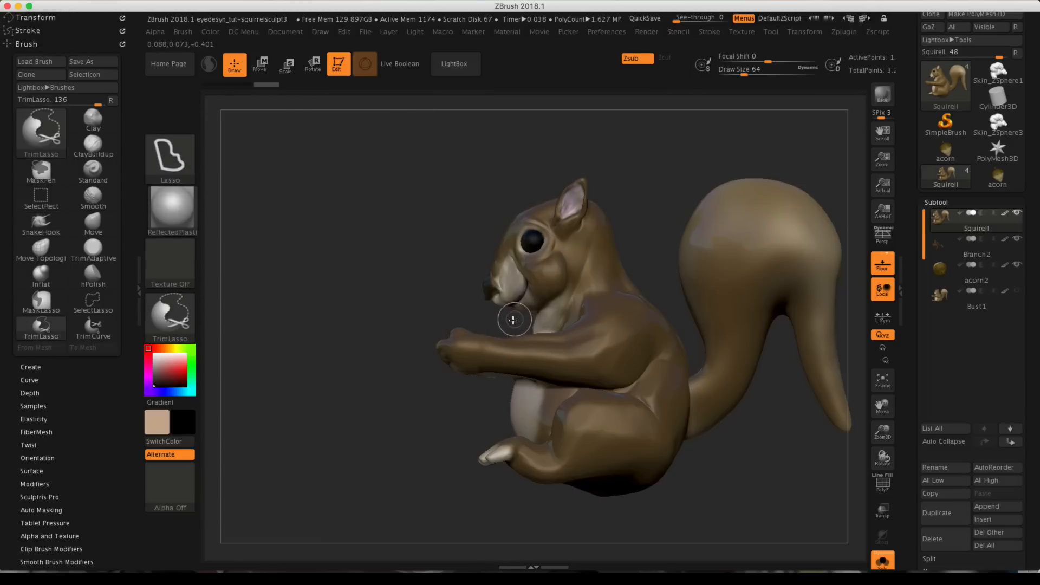
Try trimming off the squirrel's head along the neck with TrimLasso and undo the cut.
mouse_move(534, 316)
left_mouse_down()
mouse_move(632, 158)
mouse_move(596, 146)
mouse_move(491, 322)
left_mouse_up()
key("ctrl")
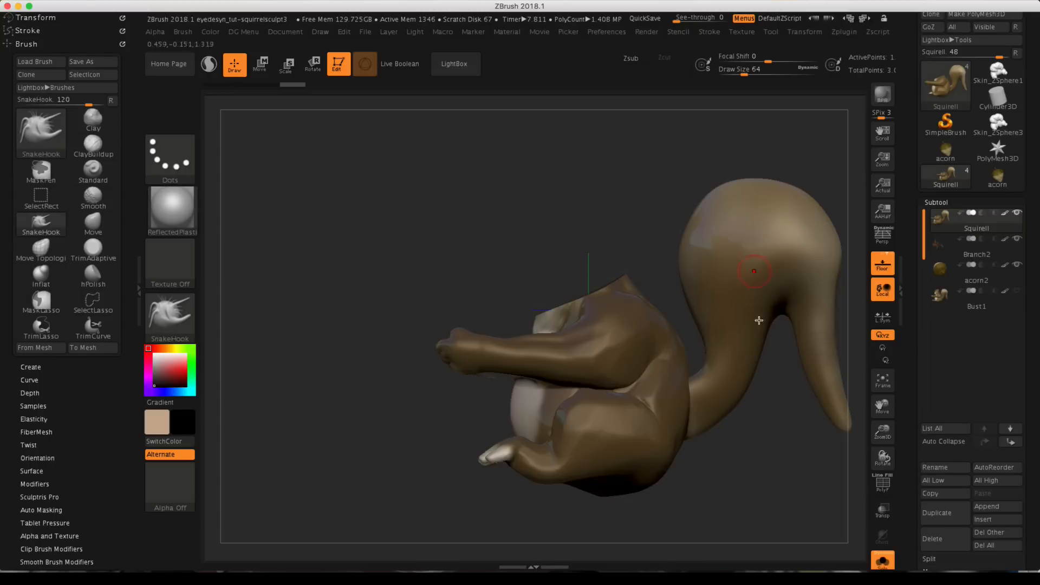
left_click(275, 86)
Trim away the squirrel's body and tail with TrimLasso, keeping only the head as a sculpting reference.
key("ctrl+shift")
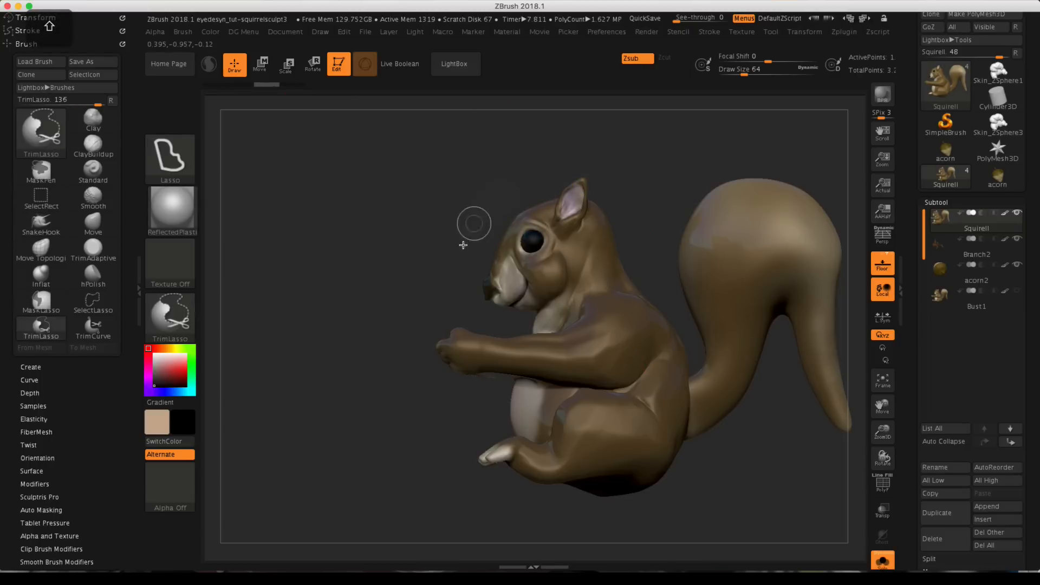
mouse_move(463, 246)
left_mouse_down("ctrl+shift")
mouse_move(487, 181)
mouse_move(598, 153)
mouse_move(637, 267)
mouse_move(555, 312)
mouse_move(448, 274)
mouse_move(460, 233)
left_mouse_up("ctrl+shift")
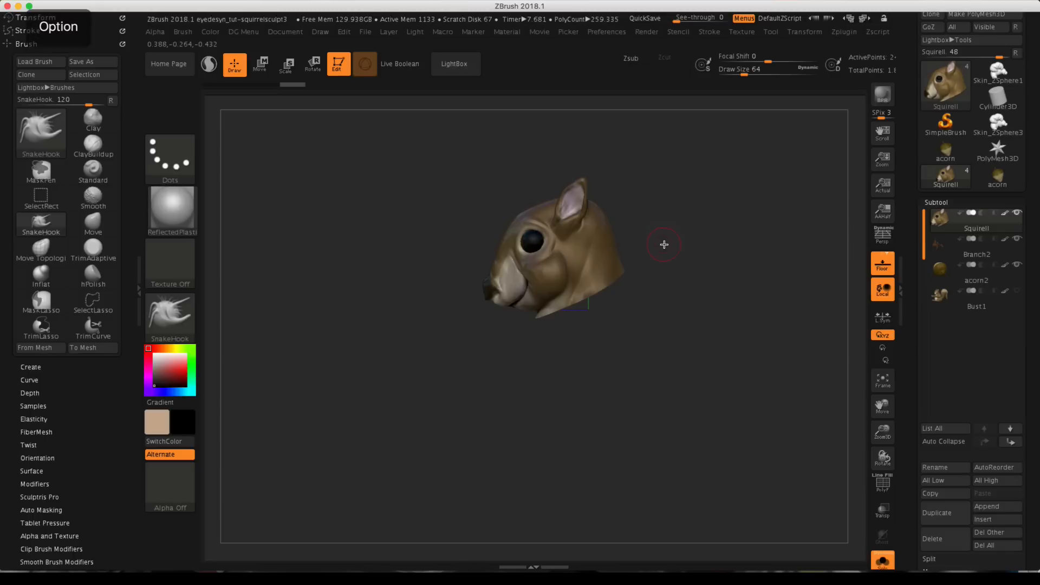
left_click_drag(664, 241, 571, 135, "alt")
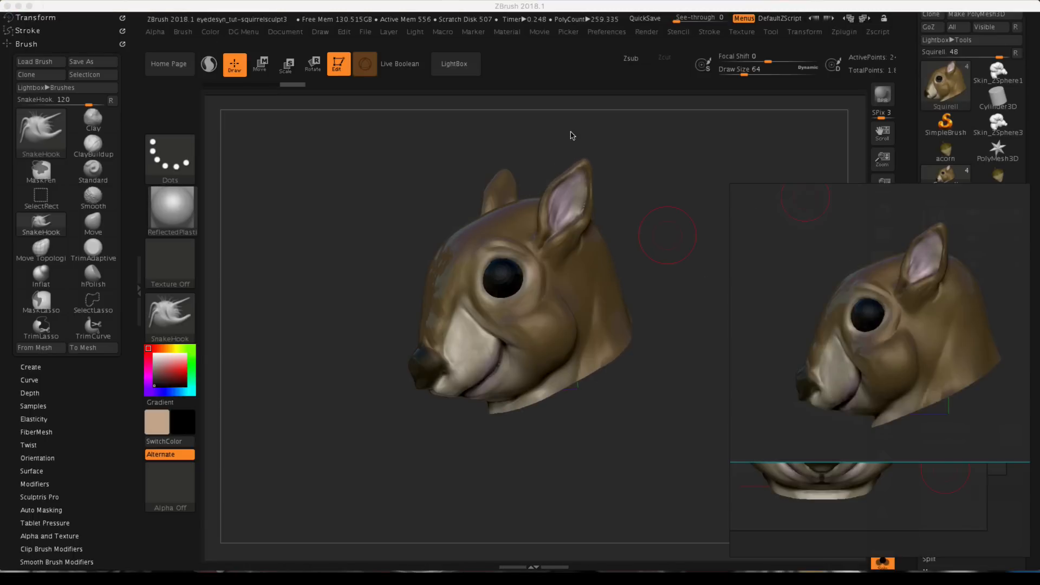
Open the DynaMesh_Sphere_128 project from LightBox without saving changes to the squirrel project.
left_click(461, 64)
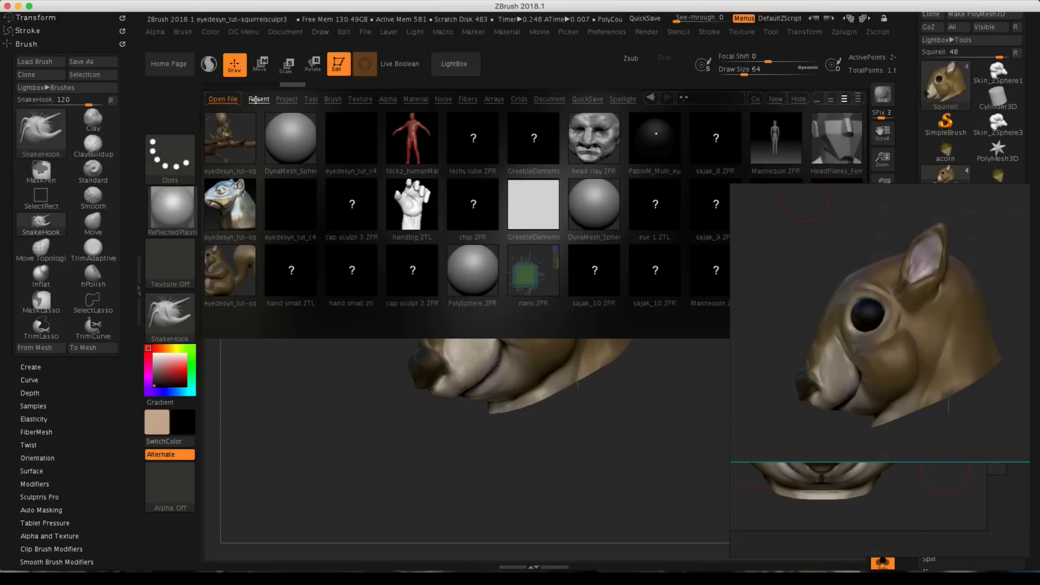
left_click(286, 99)
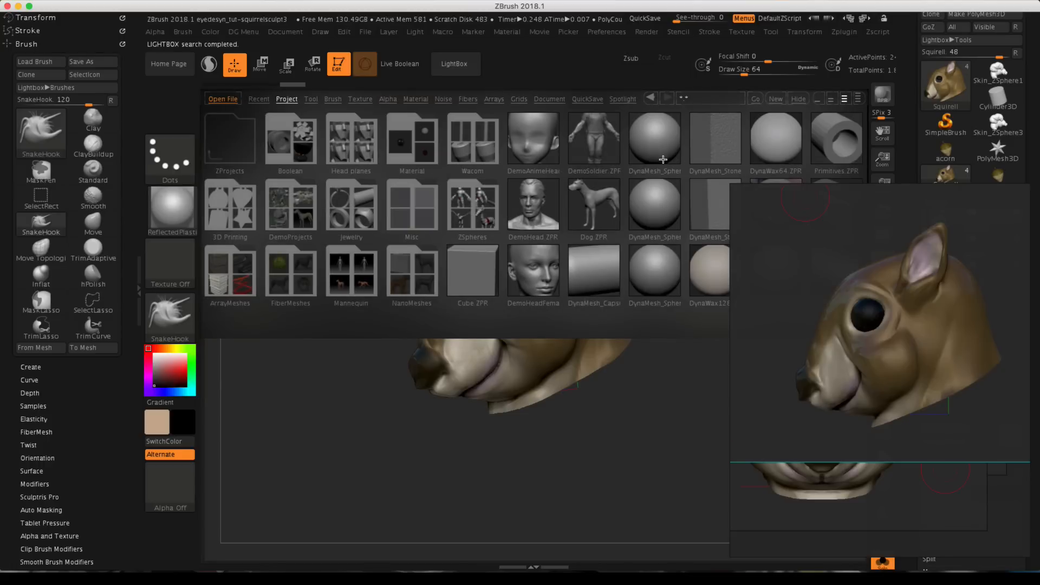
double_click(663, 147)
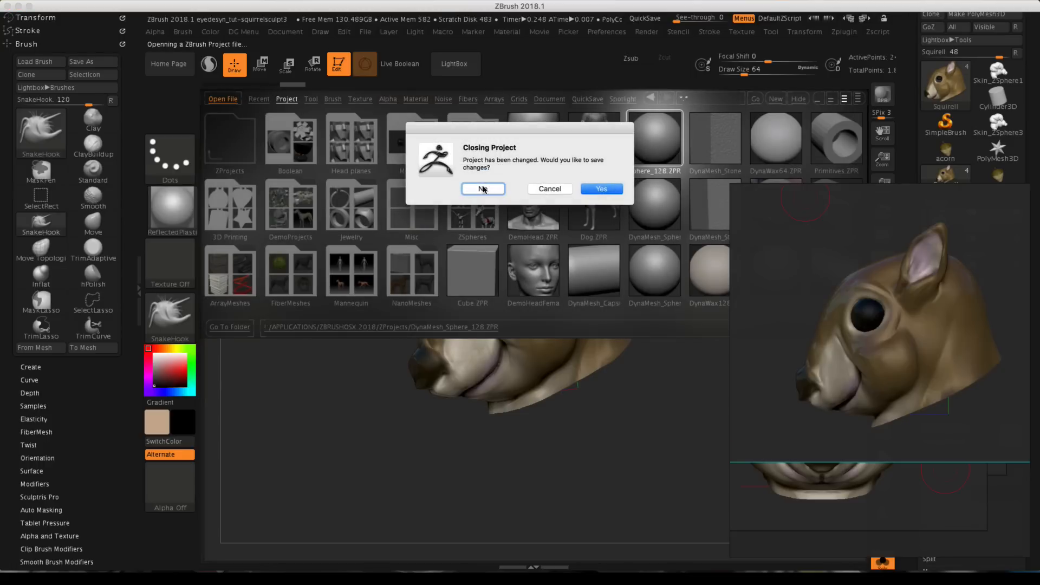
left_click(482, 188)
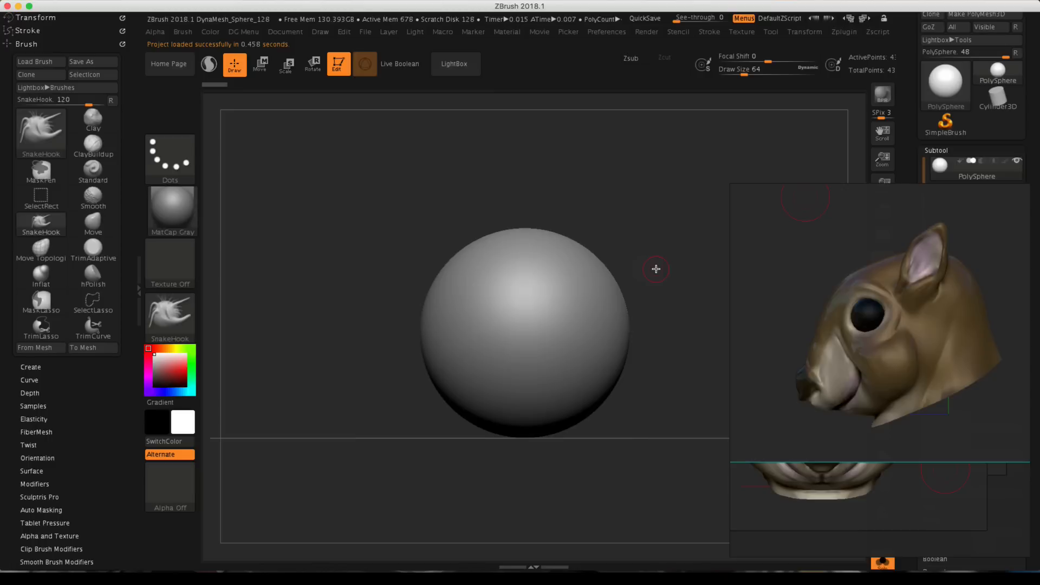
Park the side-view reference beside the sphere and pull out a snout, forehead and raised rear skull with SnakeHook at draw size 484.
mouse_move(931, 191)
left_mouse_down()
mouse_move(181, 216)
mouse_move(150, 294)
left_mouse_up()
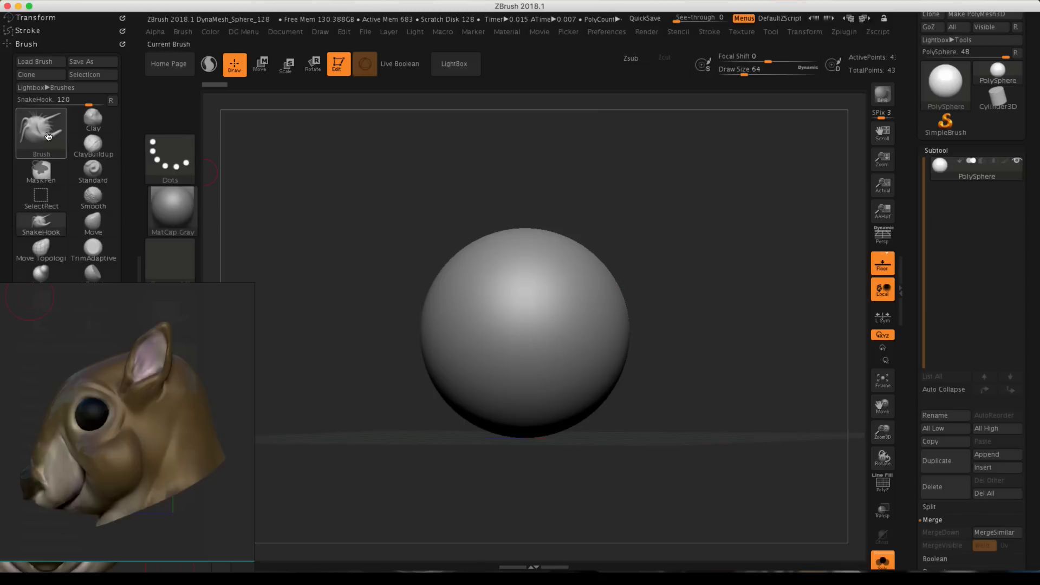
mouse_move(50, 134)
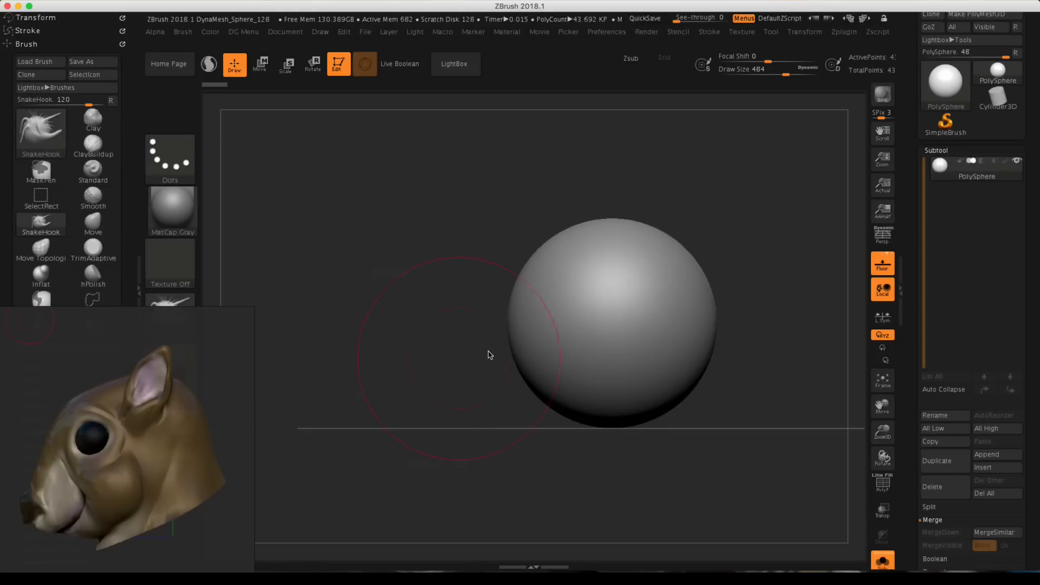
mouse_move(514, 334)
left_mouse_down()
mouse_move(466, 348)
mouse_move(469, 368)
left_mouse_up()
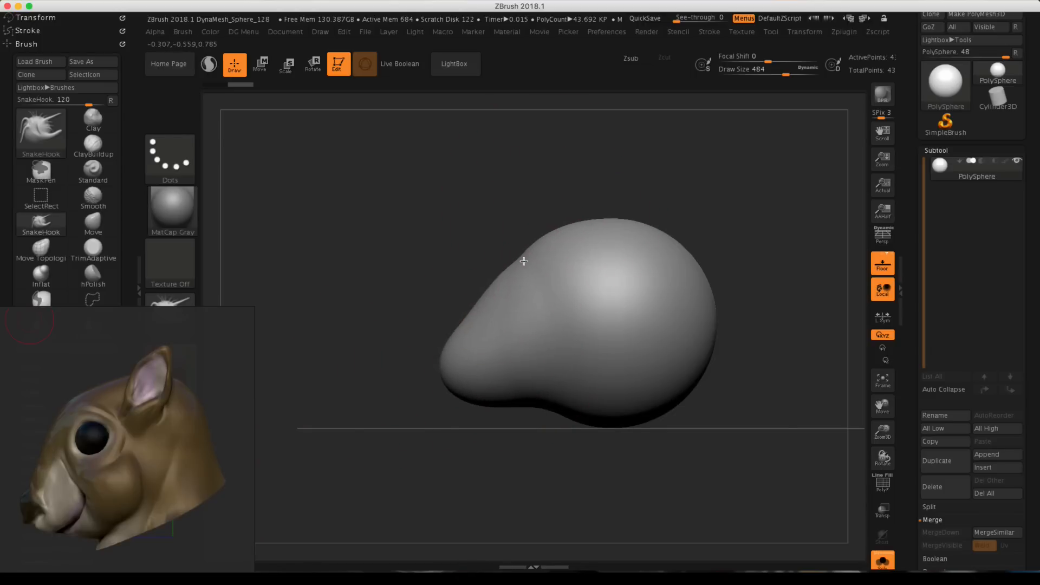
left_click_drag(487, 298, 476, 302)
left_click_drag(525, 255, 515, 253)
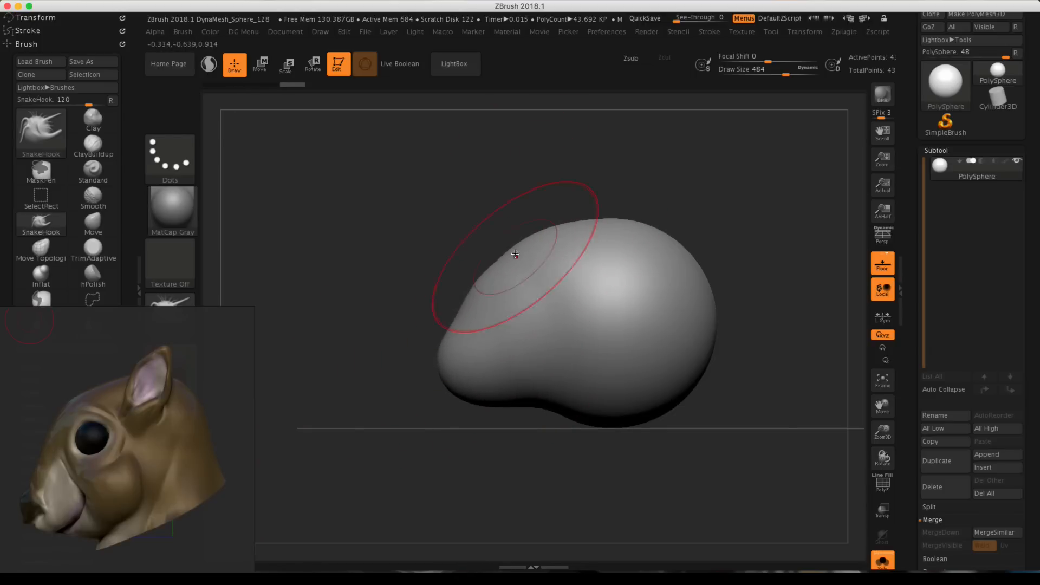
left_click_drag(471, 307, 455, 304)
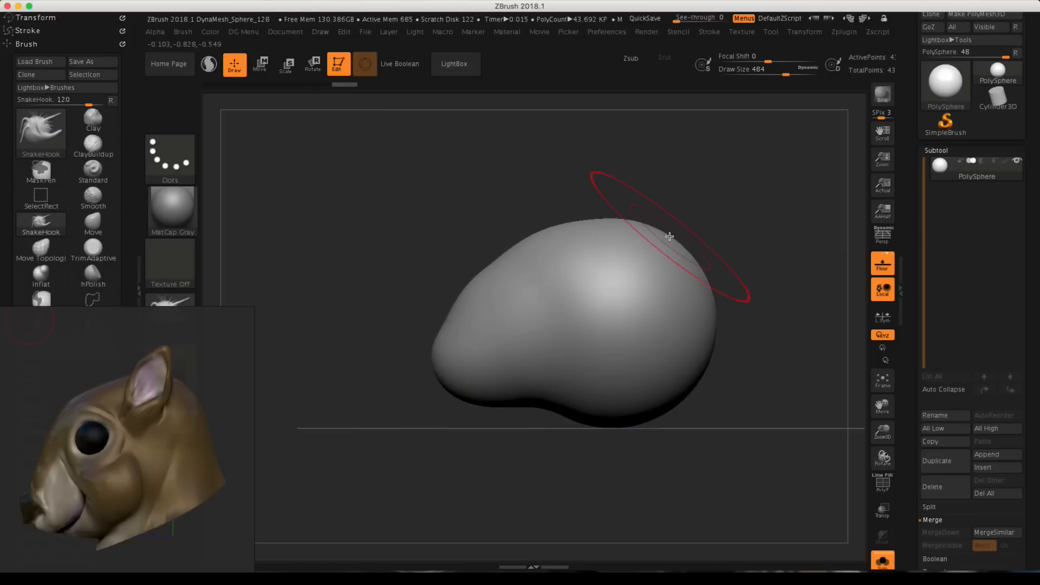
left_click_drag(670, 236, 667, 224)
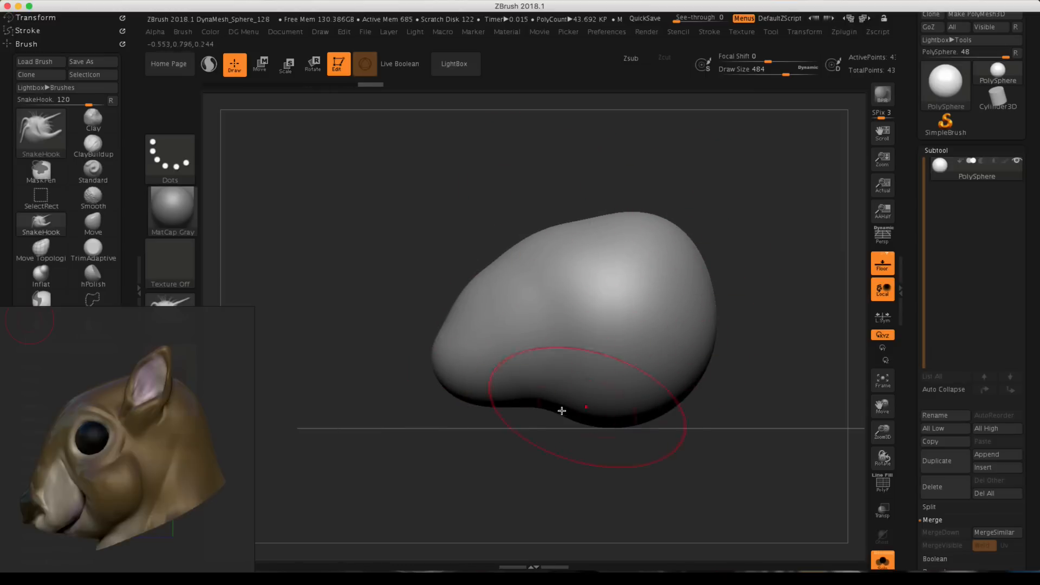
left_click_drag(555, 411, 565, 401)
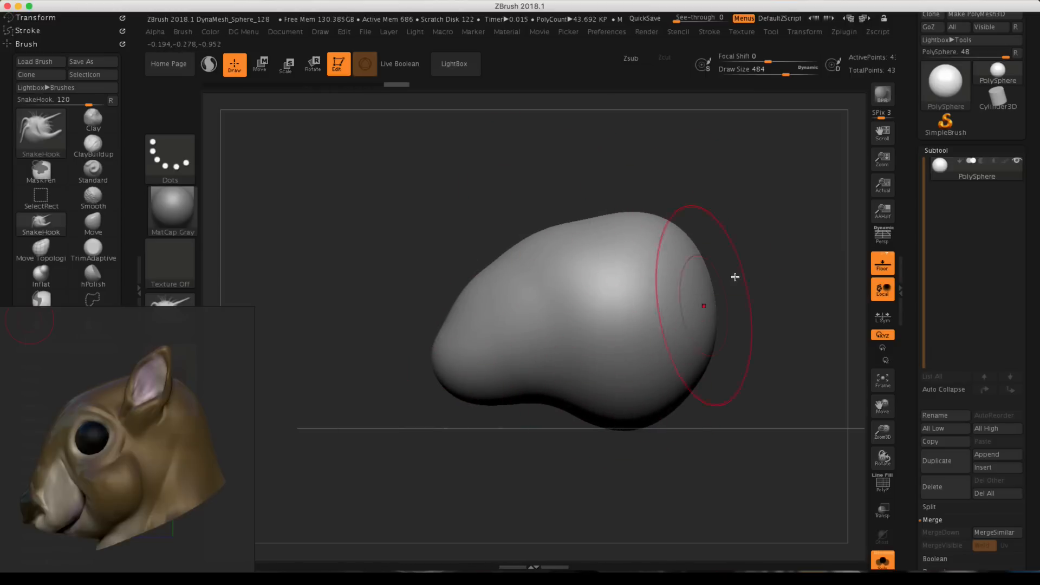
Turn the model to its front view and bring the front-view squirrel head reference to the foreground.
mouse_move(734, 278)
left_mouse_down()
mouse_move(792, 283)
mouse_move(743, 274)
left_mouse_up()
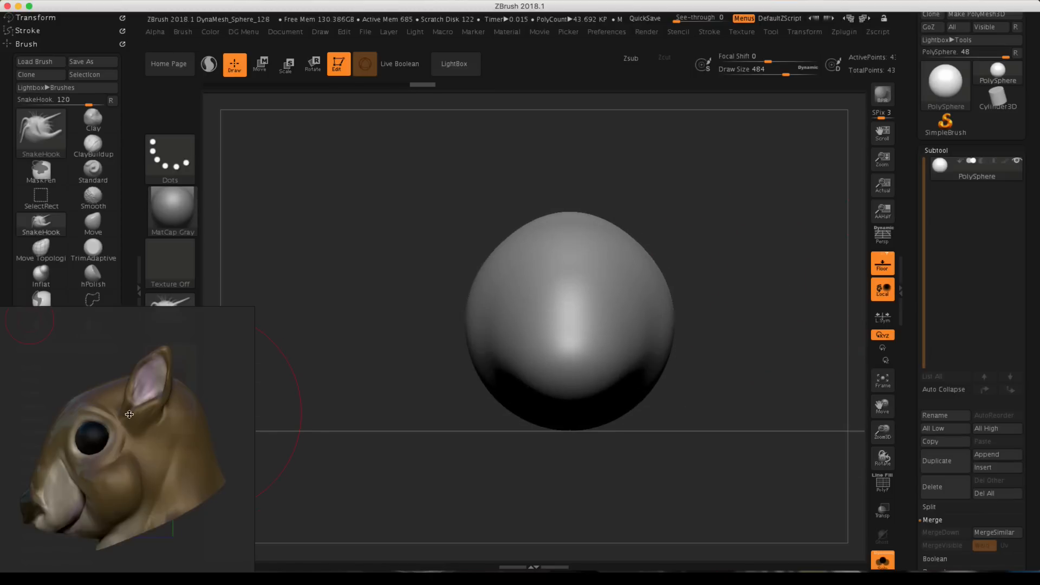
left_click_drag(130, 414, 163, 301)
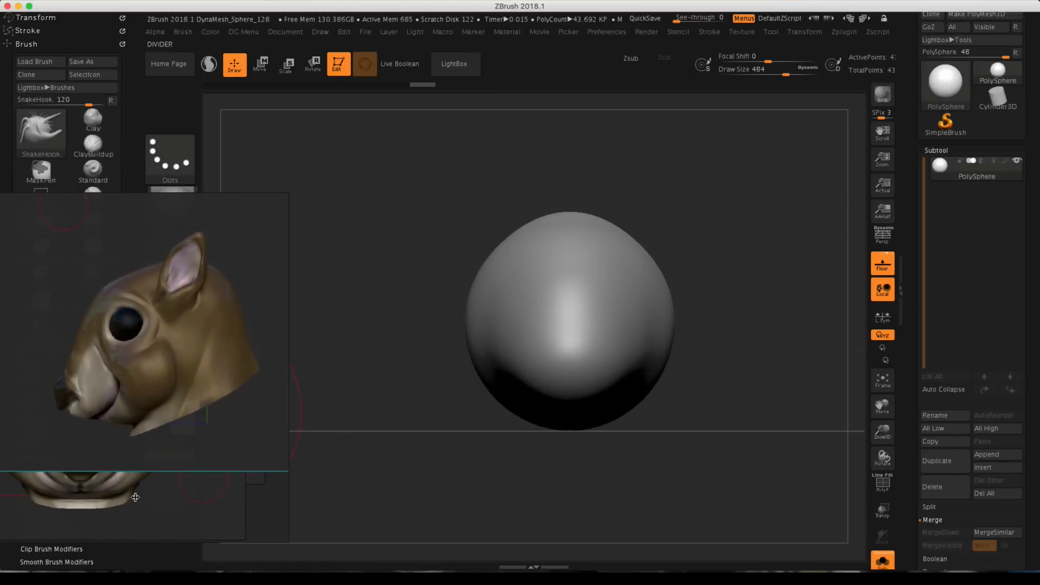
right_click(136, 497)
left_click(121, 491)
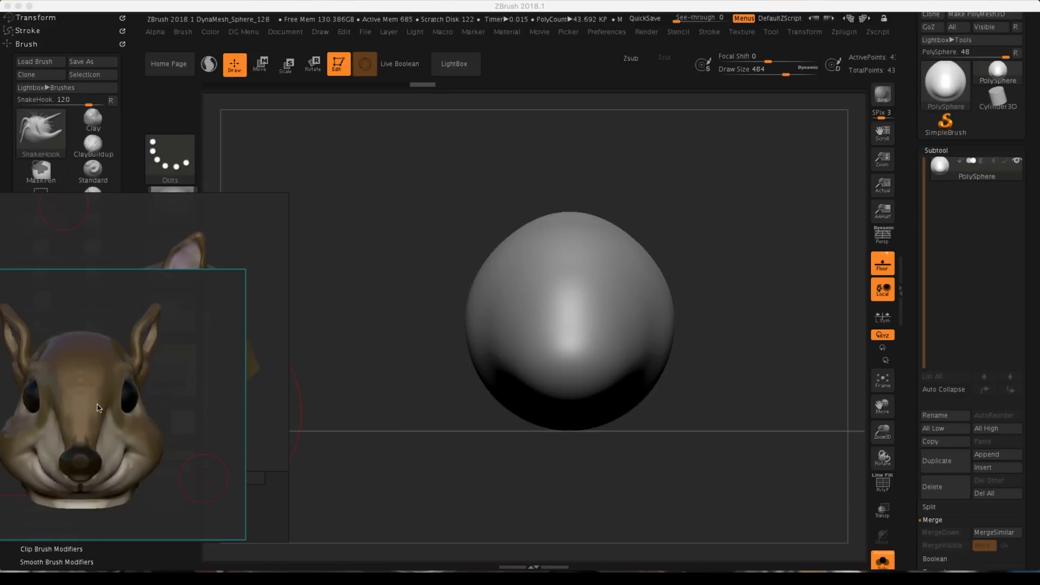
left_click(688, 264)
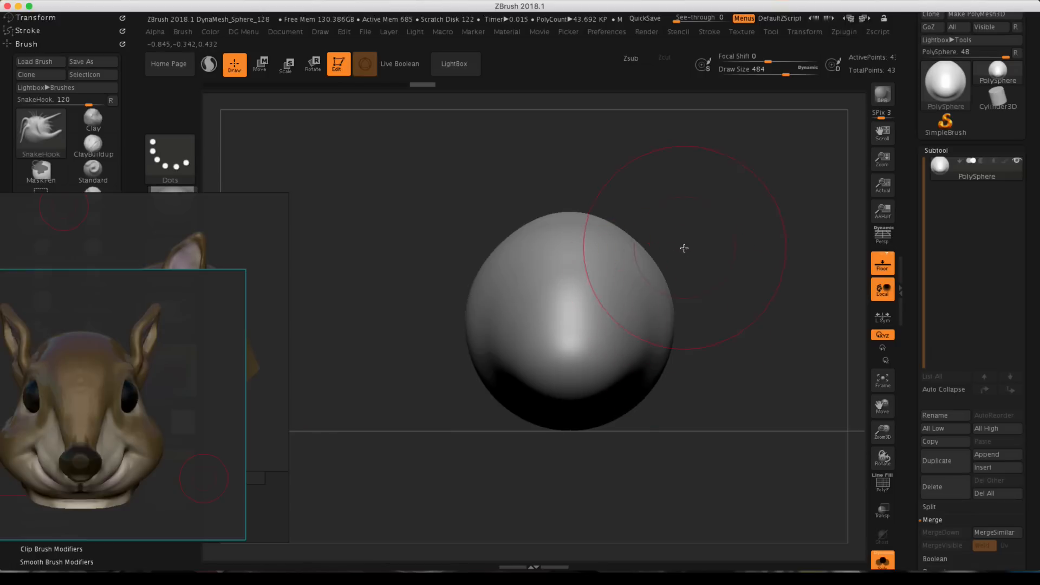
Push in both sides of the face symmetrically with SnakeHook to form eye sockets and a narrow nose bridge.
mouse_move(684, 249)
left_mouse_down()
mouse_move(684, 271)
mouse_move(685, 253)
left_mouse_up()
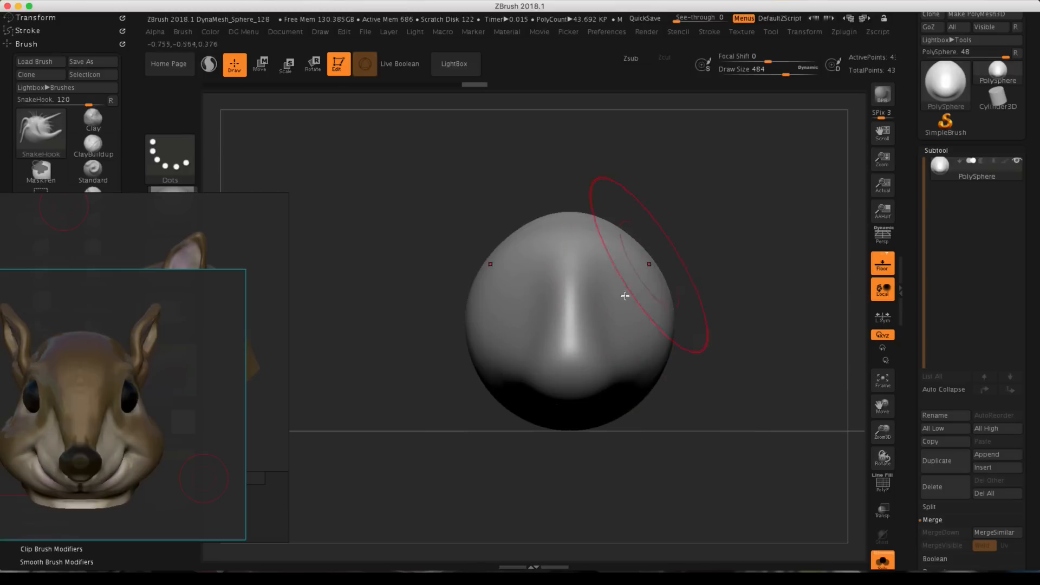
left_click_drag(701, 157, 650, 164)
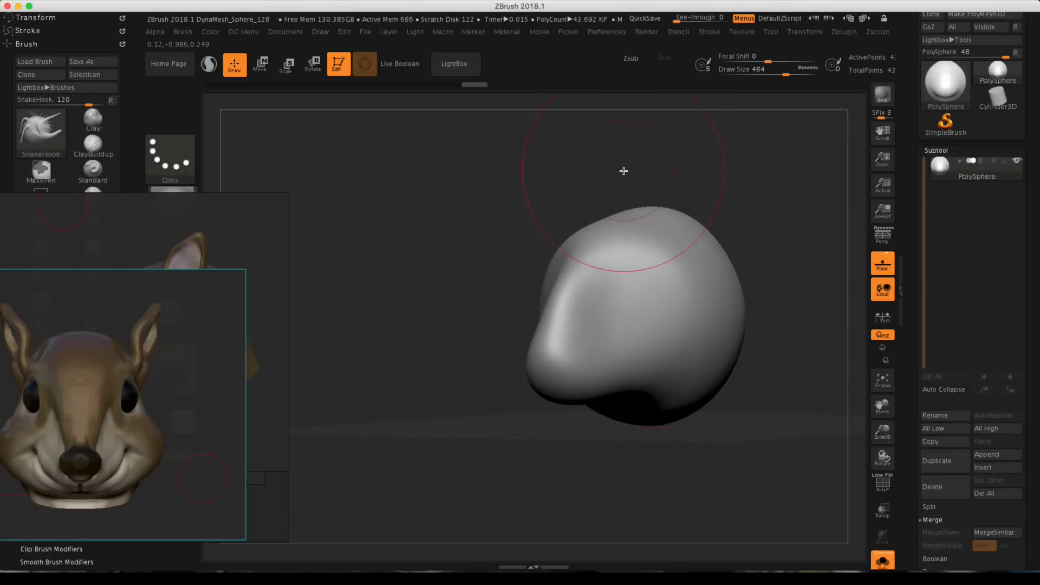
left_click_drag(672, 156, 659, 157)
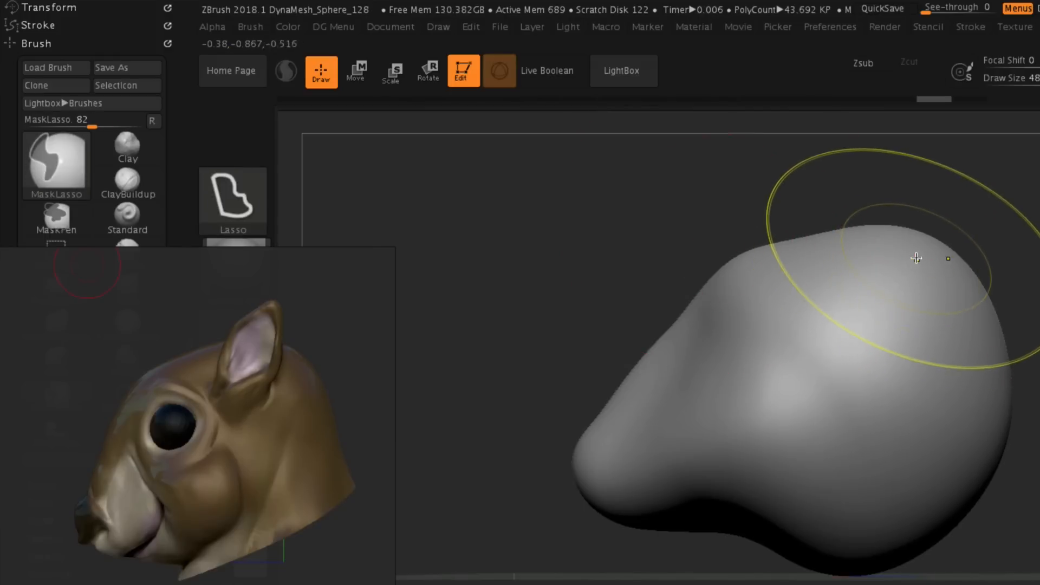
Lasso-mask the ear areas on the upper rear head, invert the mask, and pull both ears upward with SnakeHook.
mouse_move(917, 259)
left_mouse_down("ctrl")
mouse_move(869, 279)
mouse_move(947, 295)
mouse_move(928, 233)
left_mouse_up("ctrl")
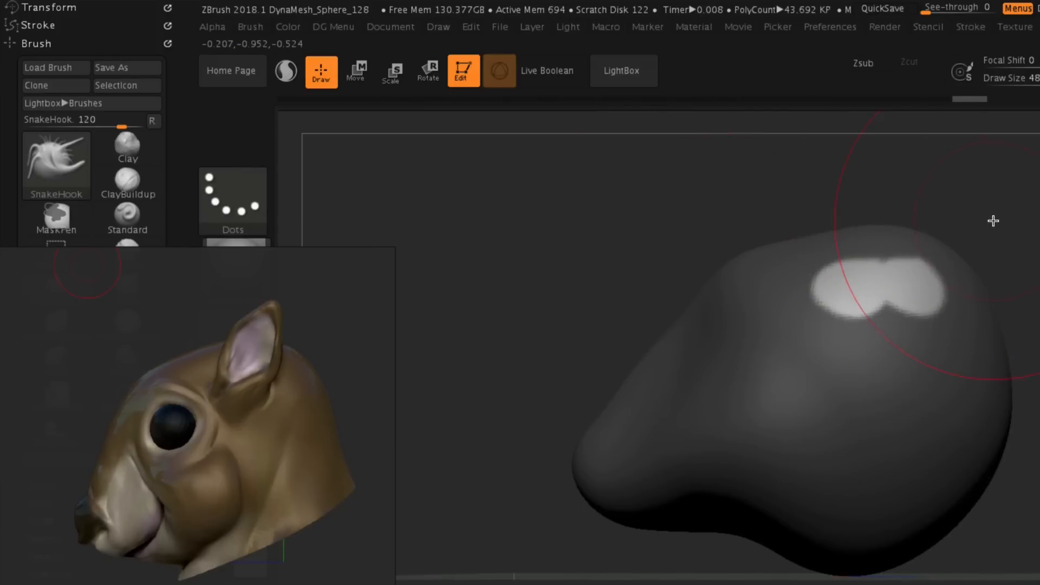
mouse_move(993, 220)
left_mouse_down()
mouse_move(1025, 232)
mouse_move(970, 236)
mouse_move(1009, 229)
left_mouse_up()
left_click_drag(901, 285, 986, 176)
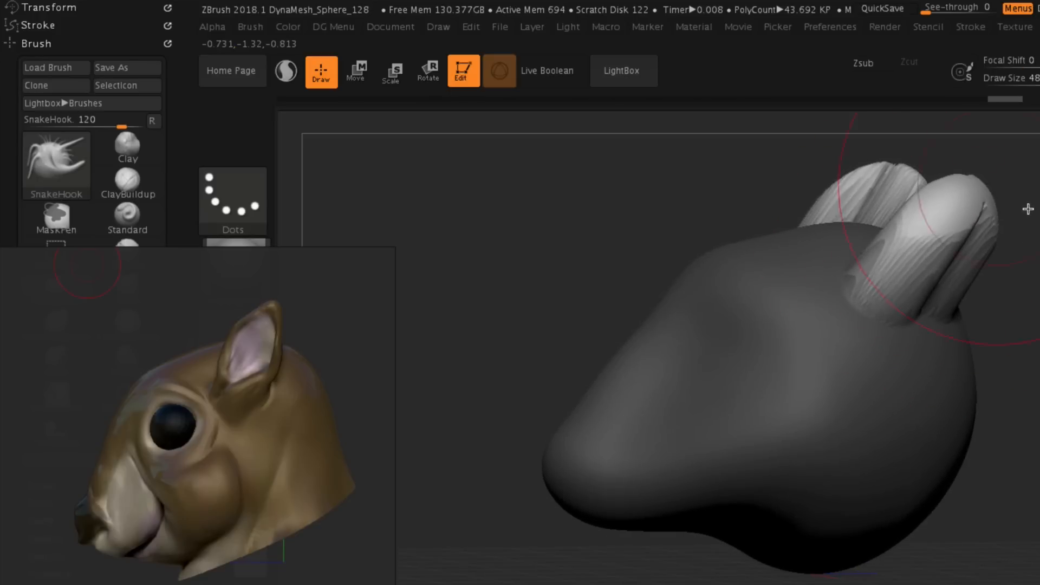
Clear the mask from the head and smooth the ears into the skull.
left_click_drag(1028, 209, 1007, 216, "ctrl")
right_click_drag(1007, 216, 971, 219, "ctrl")
left_click_drag(941, 234, 910, 277, "shift")
Spread the ear tips outward and refine the ear bases in the front view to match the reference.
mouse_move(993, 205)
left_mouse_down()
mouse_move(998, 226)
mouse_move(920, 315)
mouse_move(971, 294)
left_mouse_up()
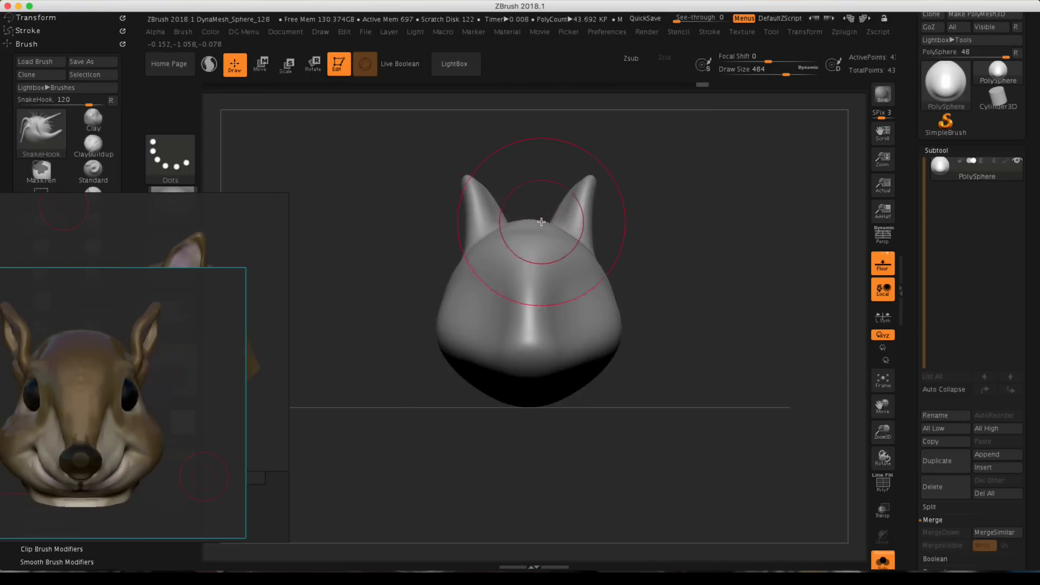
left_click_drag(579, 187, 591, 185)
left_click_drag(597, 223, 593, 225)
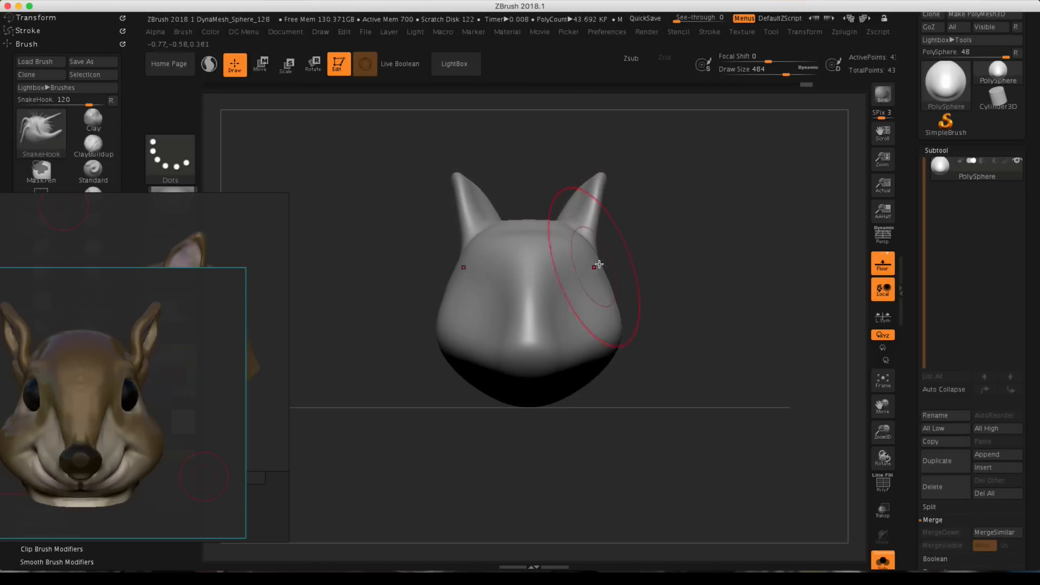
Bring the side-view reference to the foreground and reshape the lower back of the head with SnakeHook to follow its profile.
left_click_drag(704, 260, 623, 254)
left_click(229, 237)
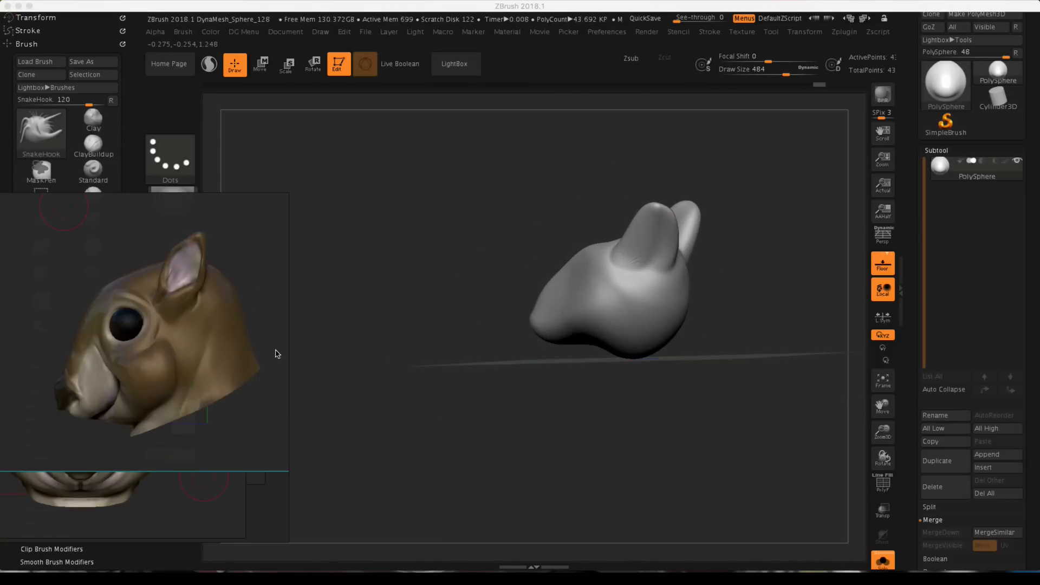
left_click(727, 281)
left_click_drag(712, 271, 669, 311)
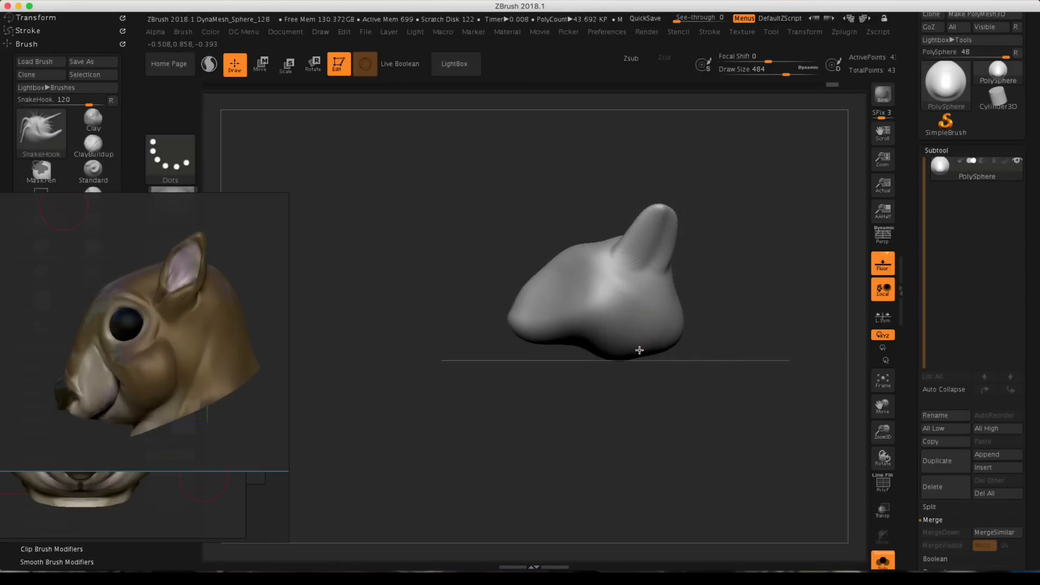
left_click_drag(520, 228, 584, 200)
left_click_drag(688, 262, 695, 285)
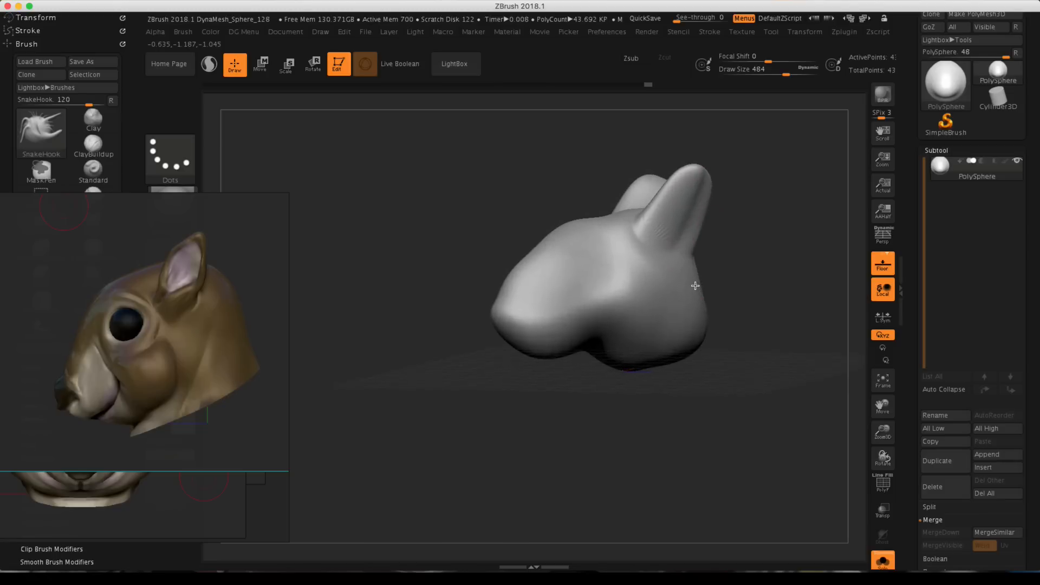
Switch to the ClayBuildup brush with the round Alpha 06 and move the side-view reference clear of the palettes.
left_click_drag(739, 242, 720, 286, "alt")
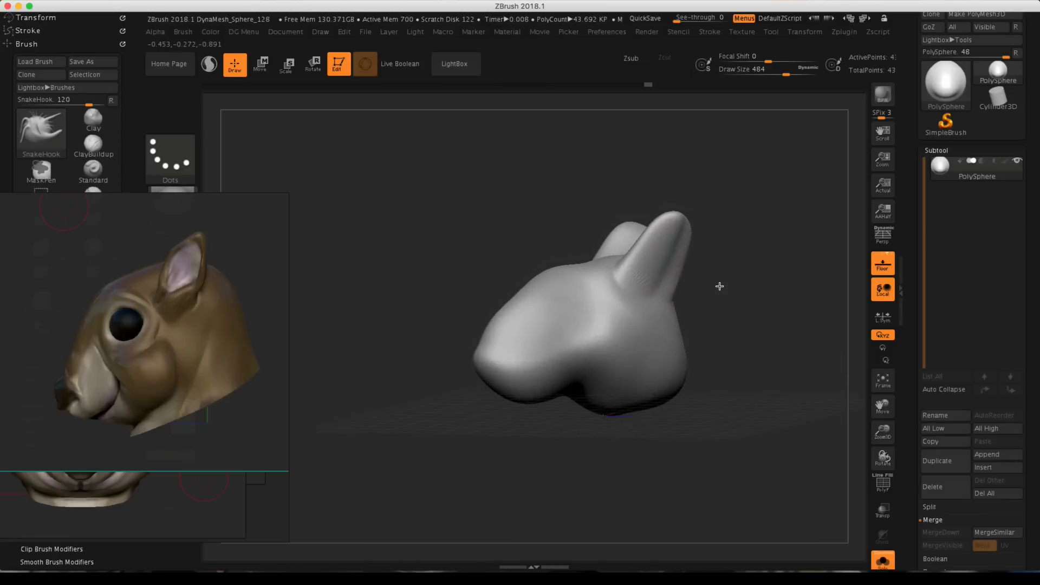
left_click(99, 157)
mouse_move(281, 210)
left_mouse_down()
mouse_move(270, 246)
mouse_move(735, 245)
mouse_move(998, 148)
mouse_move(950, 171)
left_mouse_up()
left_click(176, 490)
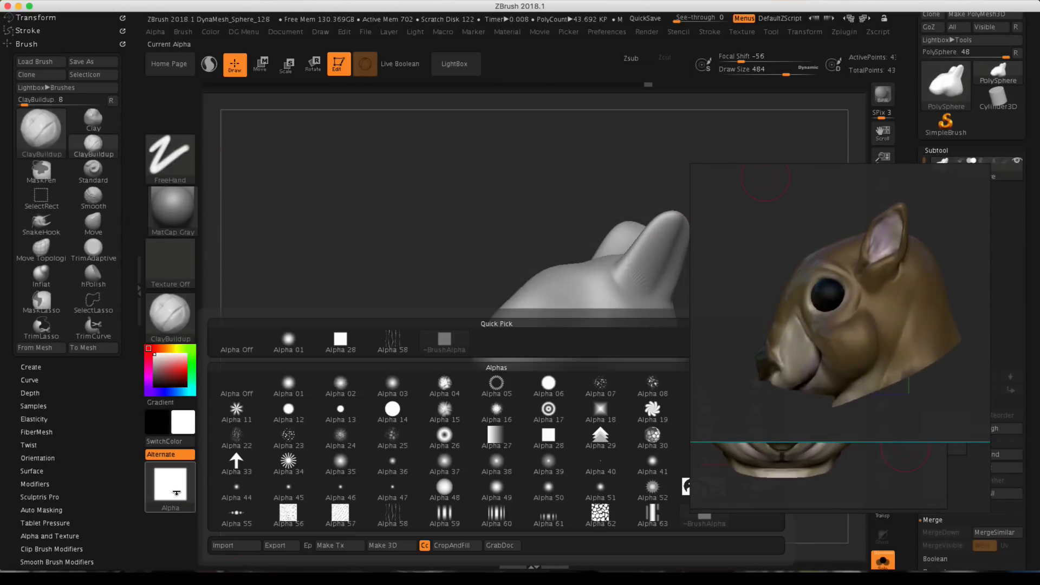
left_click(554, 387)
left_click(881, 364)
key("ctrl")
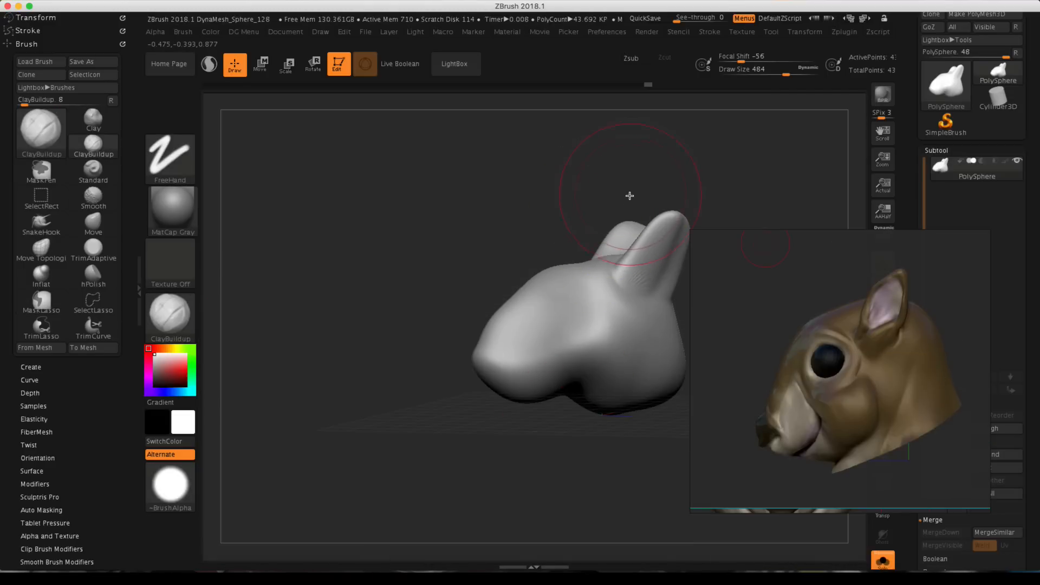
Carve a round eye socket into the side of the head with ClayBuildup at draw size 83, following the side-view reference.
key("space")
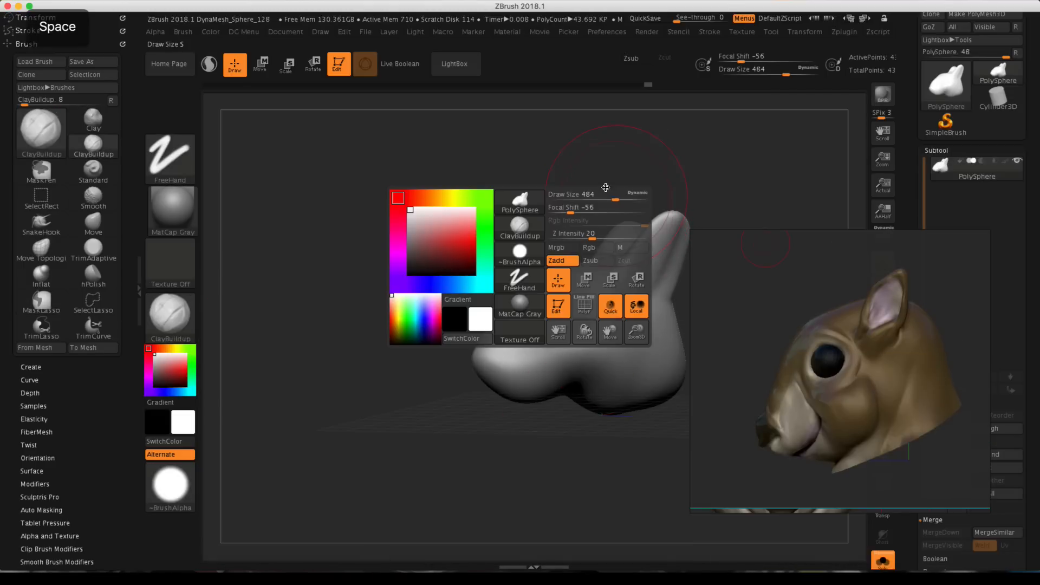
key("space")
left_click_drag(616, 198, 576, 198)
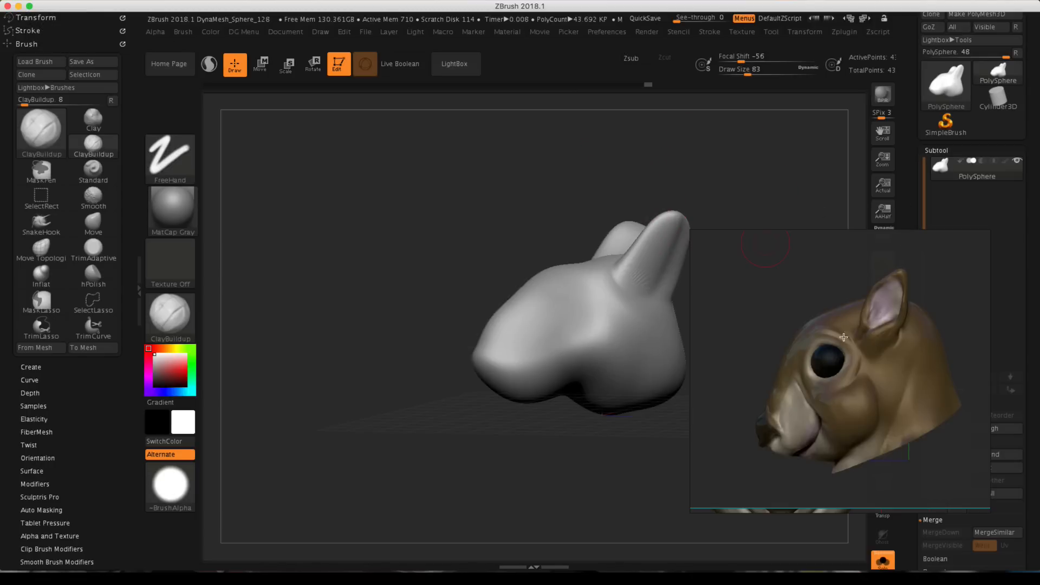
left_click_drag(651, 185, 586, 178)
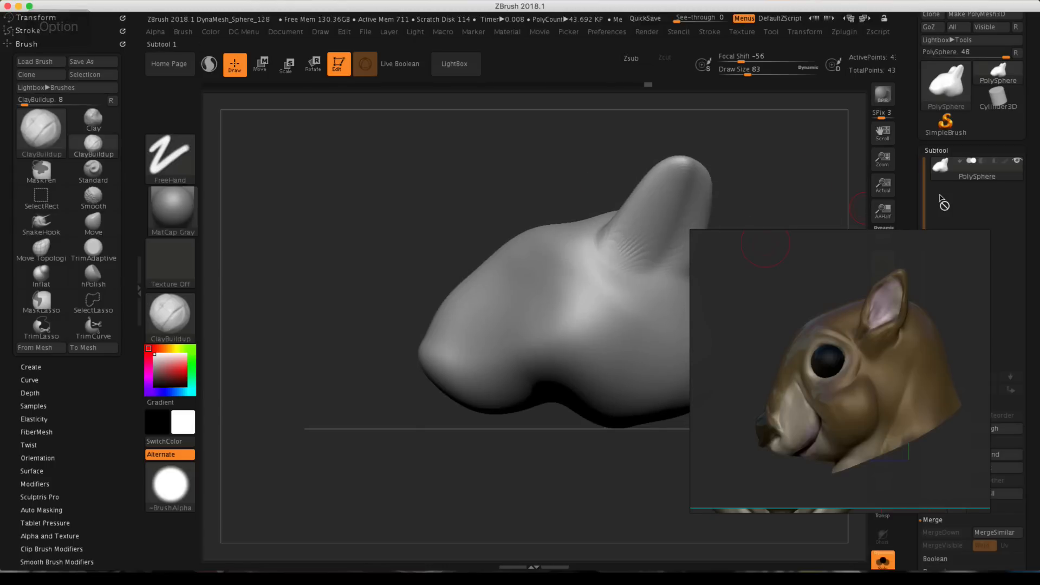
left_click_drag(939, 238, 379, 107)
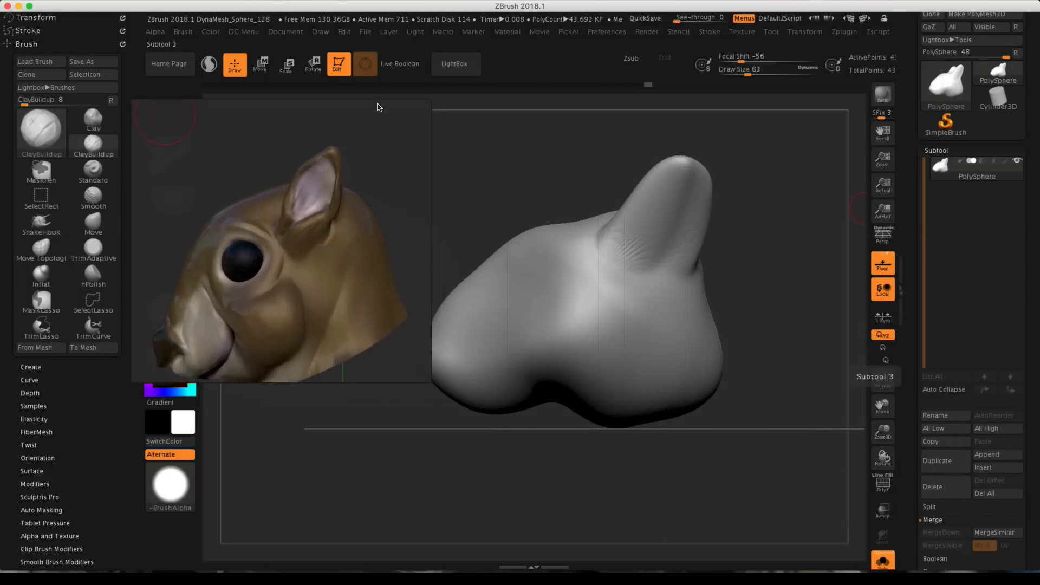
left_click_drag(570, 256, 602, 250, "alt")
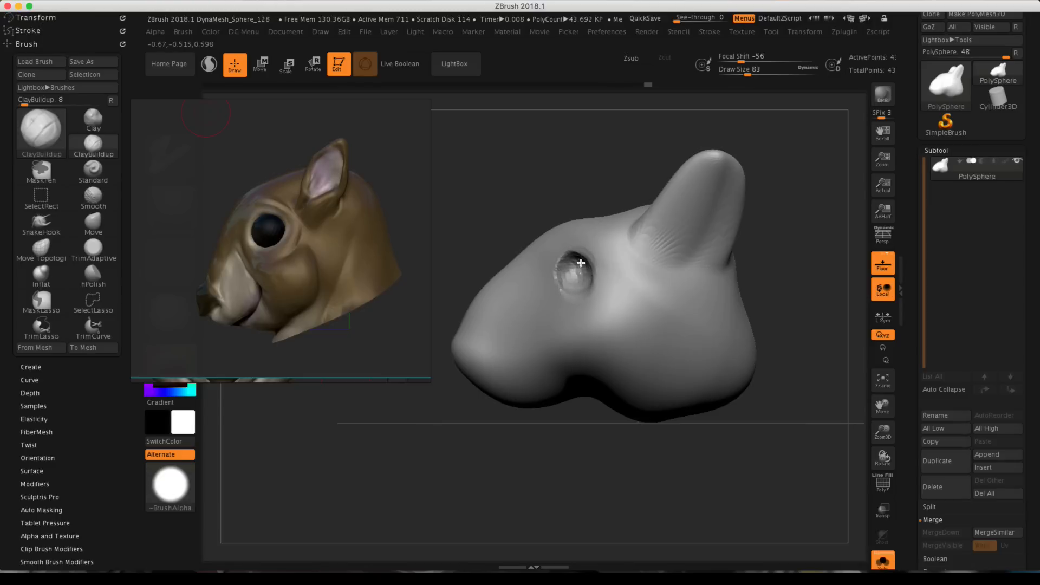
mouse_move(755, 224)
left_mouse_down()
mouse_move(810, 218)
mouse_move(768, 225)
mouse_move(849, 316)
left_mouse_up()
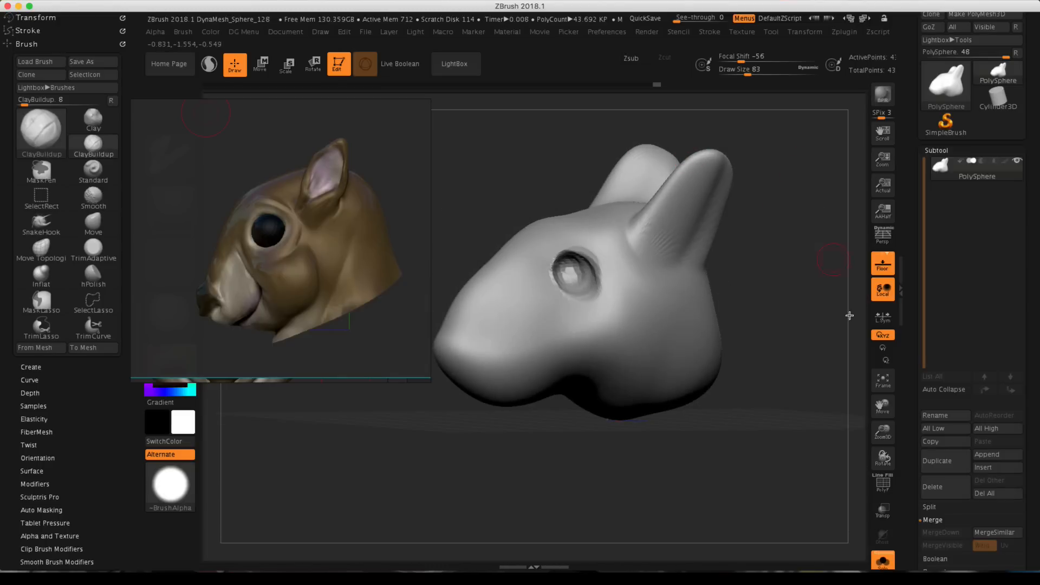
Check the head's polygon wireframe, hide it again, and re-DynaMesh the head to even out the topology.
left_click(884, 491)
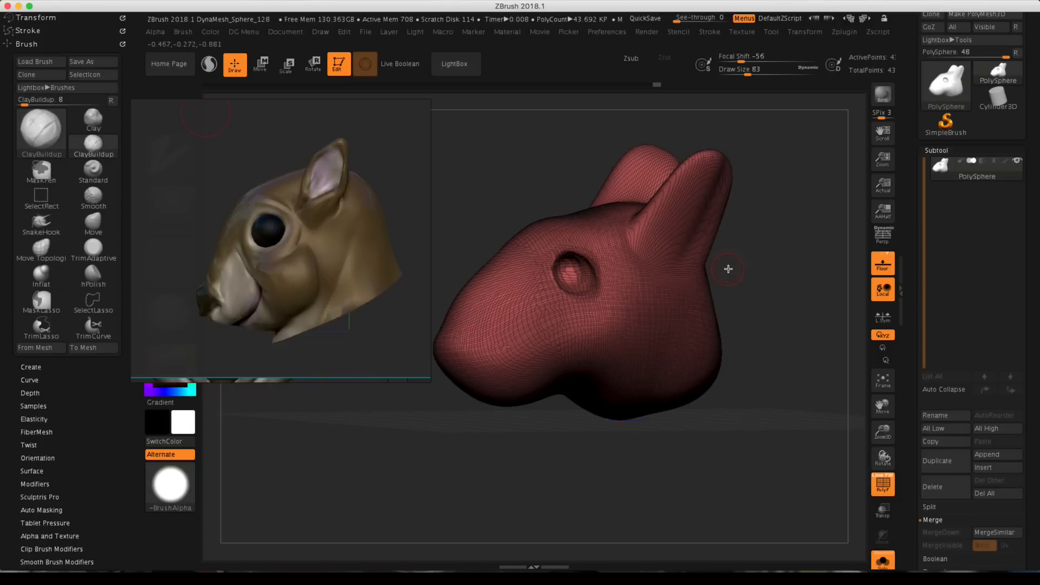
key("ctrl")
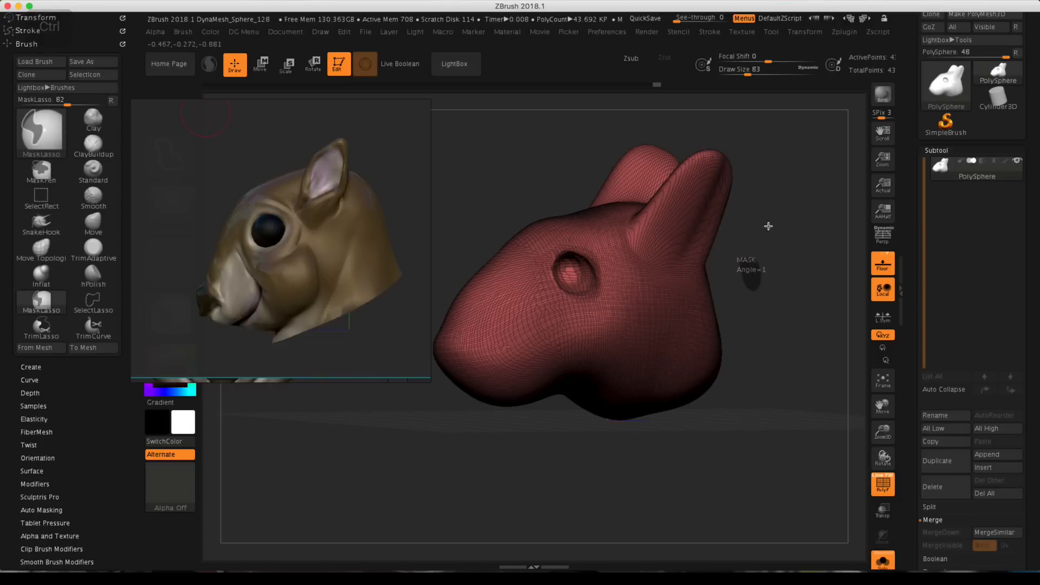
left_click(884, 487)
left_click_drag(744, 267, 760, 272)
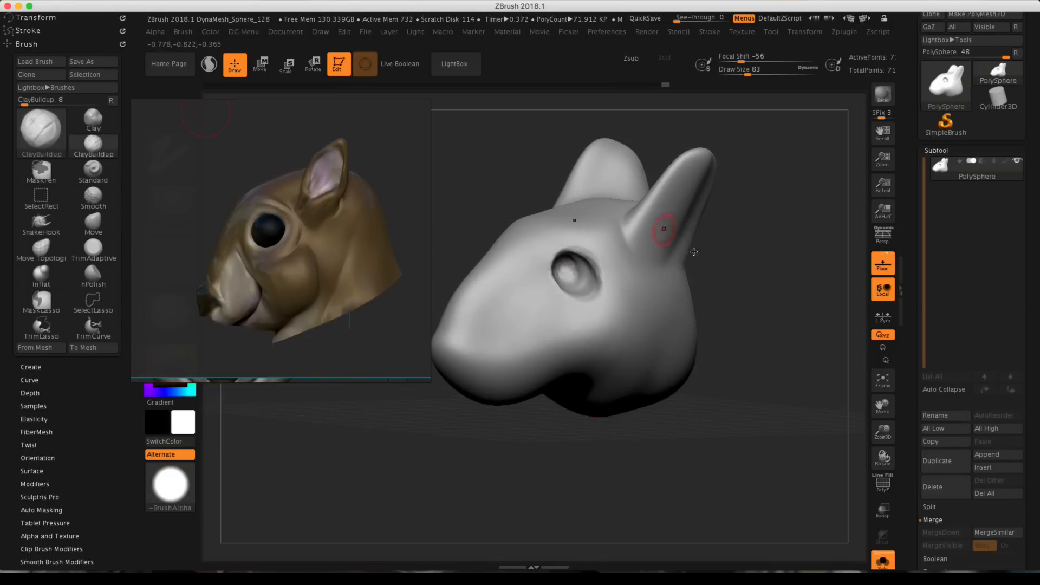
Build up a raised rim around the eye socket with ClayBuildup, enlarging the draw size to 101.
left_click_drag(694, 251, 736, 253)
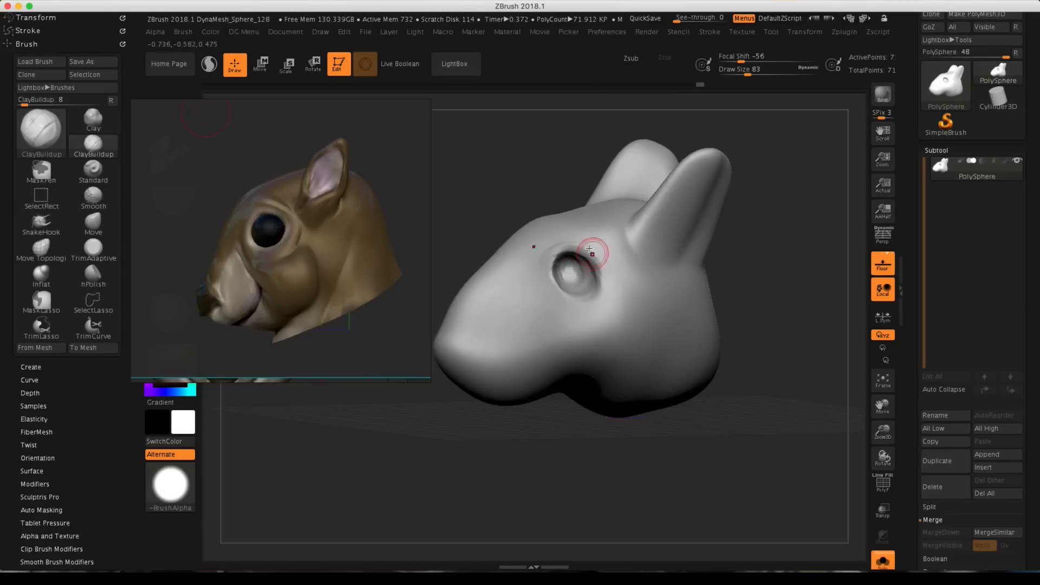
left_click_drag(594, 260, 598, 299)
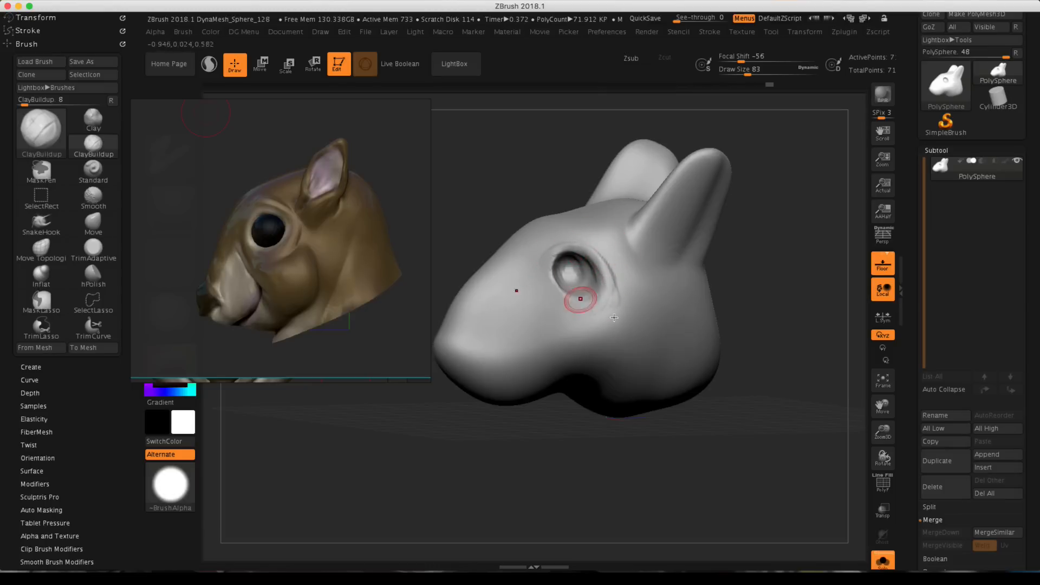
left_click_drag(542, 260, 591, 250)
key("space")
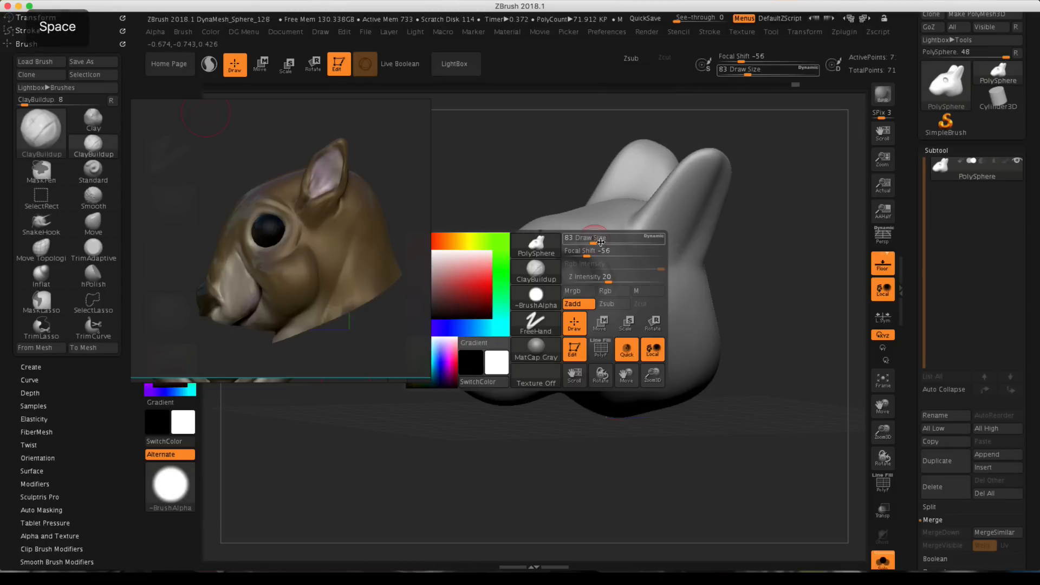
left_click_drag(599, 243, 603, 244)
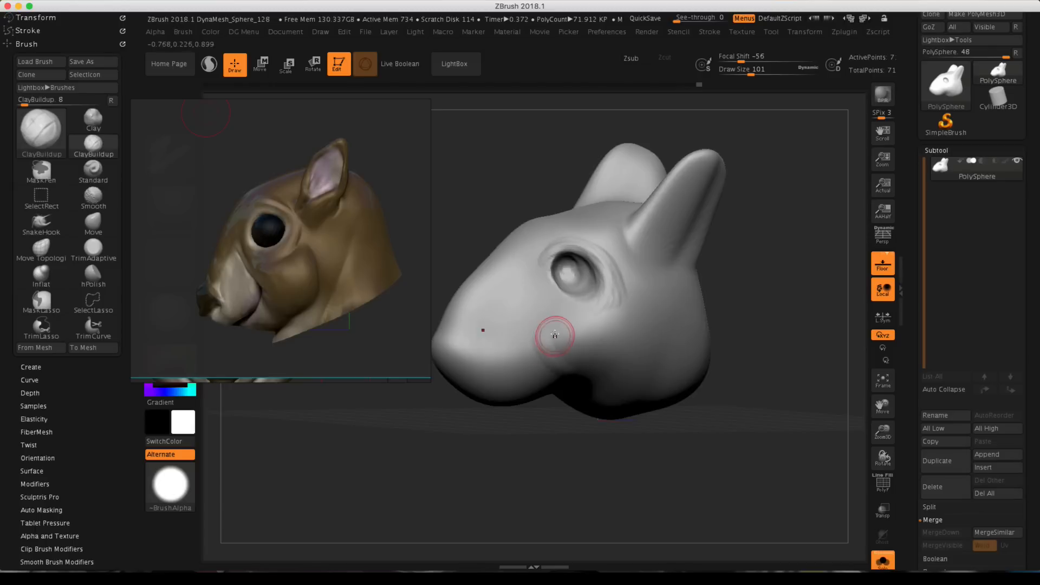
Build up the fold in front of and beneath the eye and the upper cheek with ClayBuildup at draw size 187.
key("space")
left_click_drag(584, 299, 594, 299)
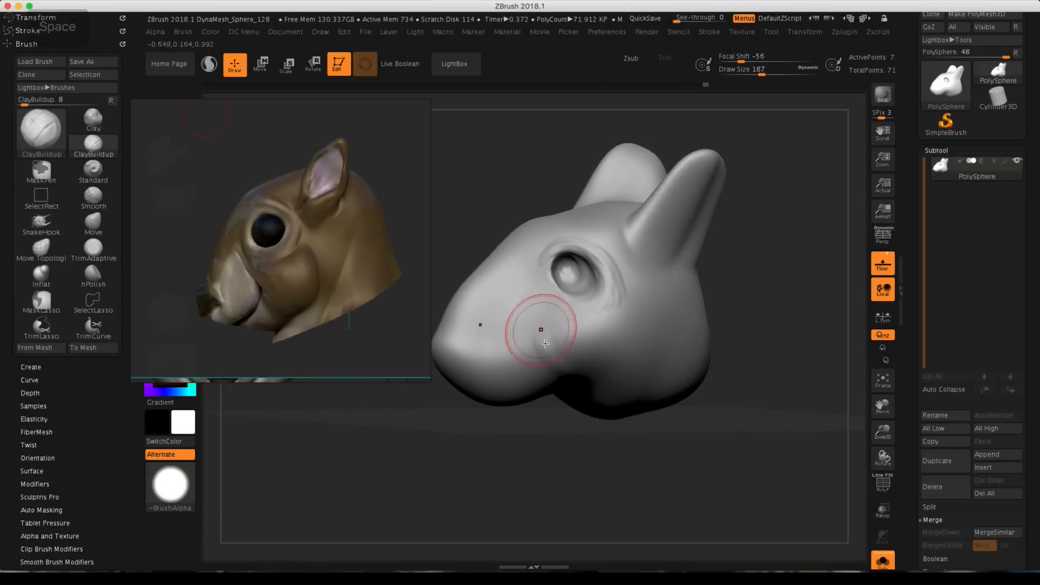
left_click_drag(545, 360, 608, 321)
left_click_drag(731, 247, 796, 255)
mouse_move(536, 325)
left_mouse_down()
mouse_move(545, 319)
mouse_move(507, 276)
left_mouse_up()
mouse_move(573, 321)
left_mouse_down()
mouse_move(541, 299)
mouse_move(564, 312)
left_mouse_up()
Build up a rounded nose ball at the tip of the snout with ClayBuildup.
left_click_drag(670, 266, 622, 232)
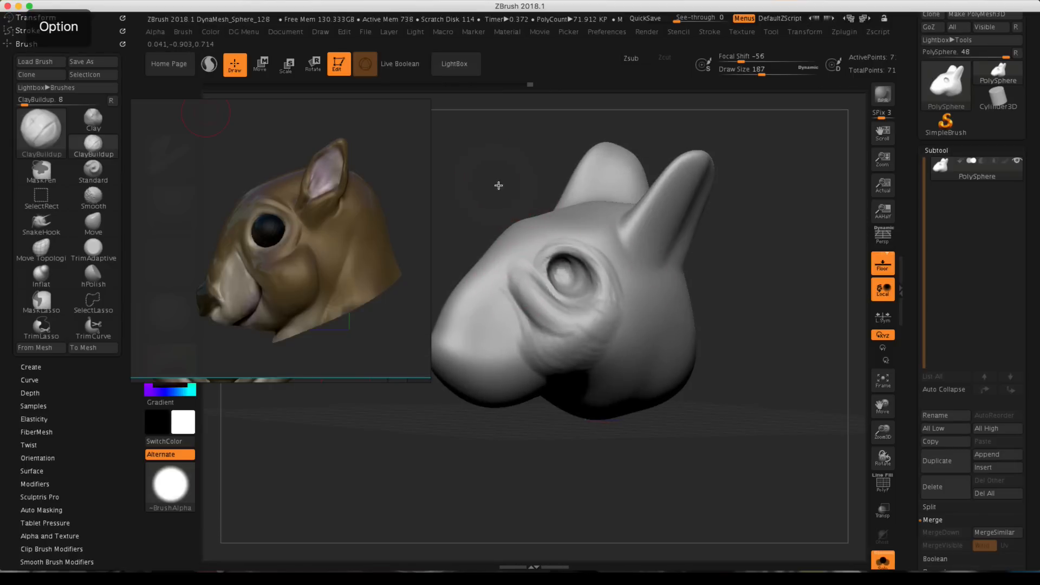
left_click_drag(493, 178, 571, 157, "alt")
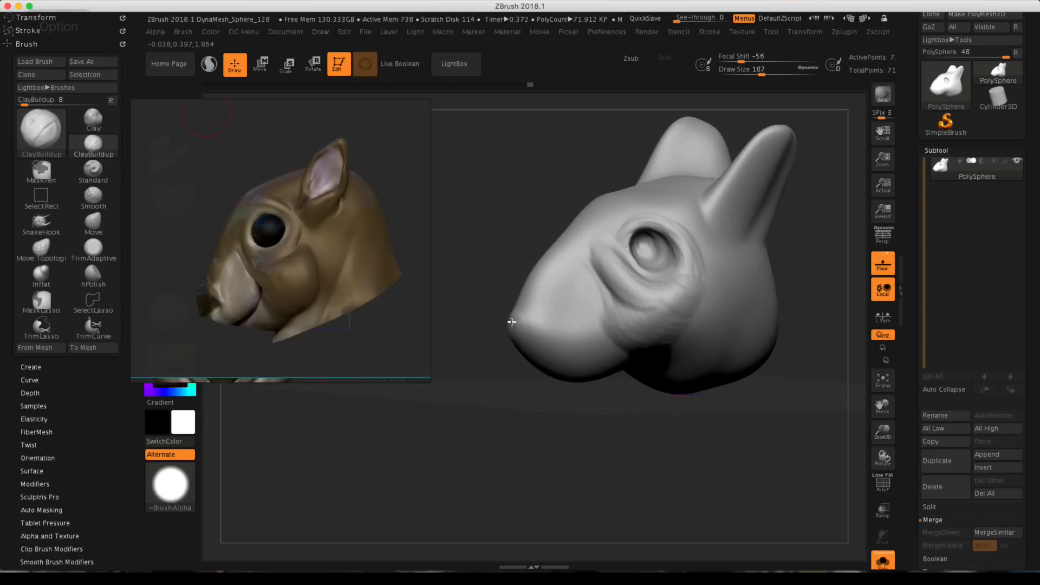
left_click_drag(526, 237, 807, 344)
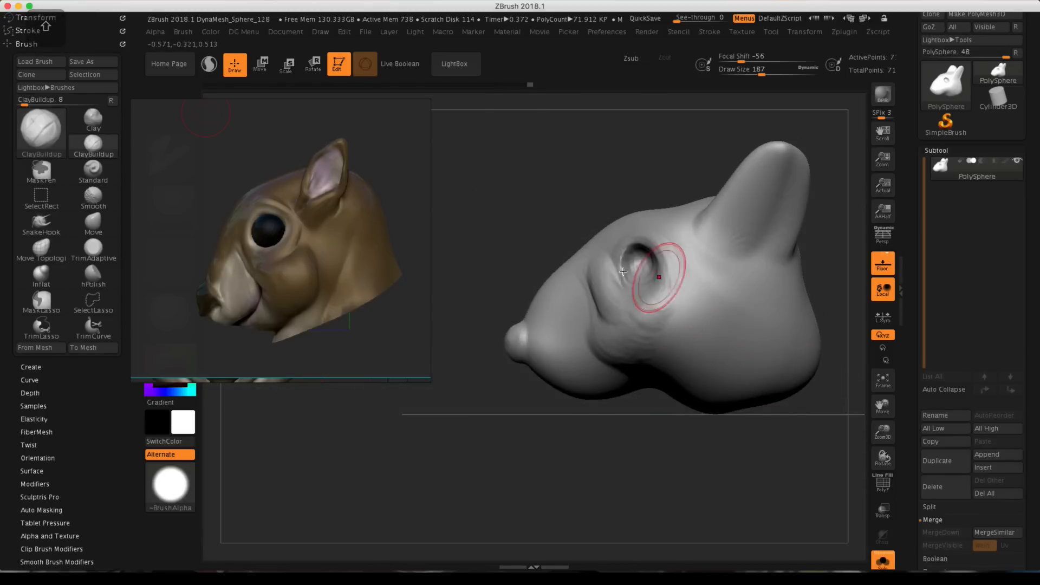
Add volume to the cheek pouch below and behind the eye with ClayBuildup to match the side-view reference.
mouse_move(618, 341)
left_mouse_down()
mouse_move(615, 365)
mouse_move(655, 369)
left_mouse_up()
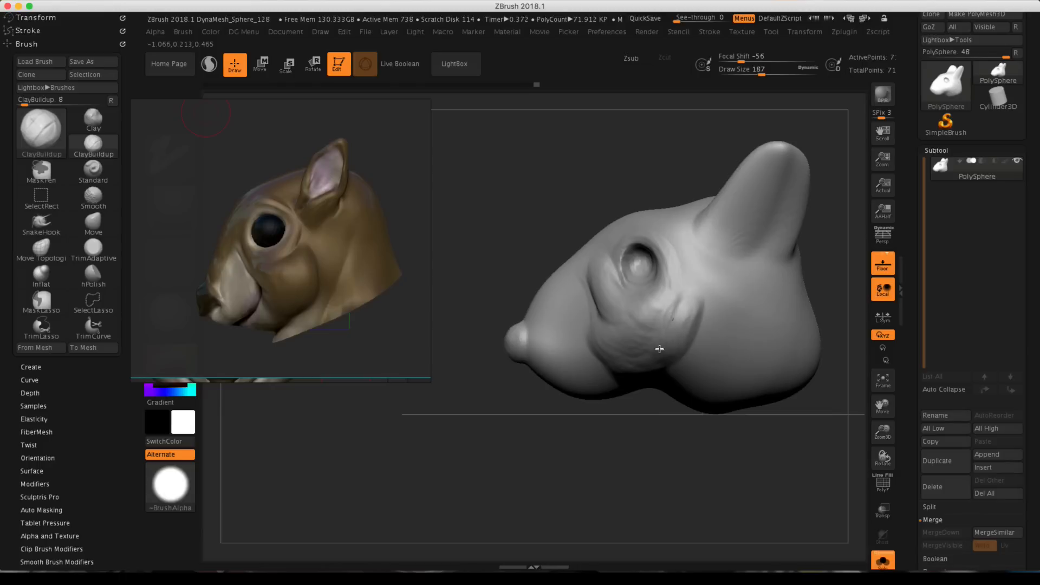
left_click_drag(679, 330, 679, 351)
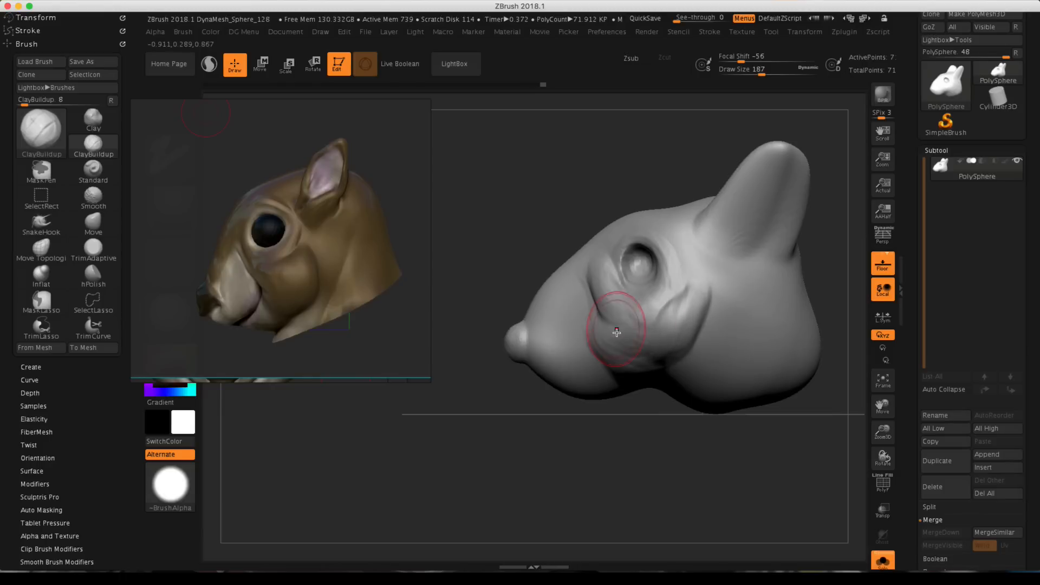
left_click_drag(616, 332, 638, 371)
left_click_drag(635, 319, 672, 347)
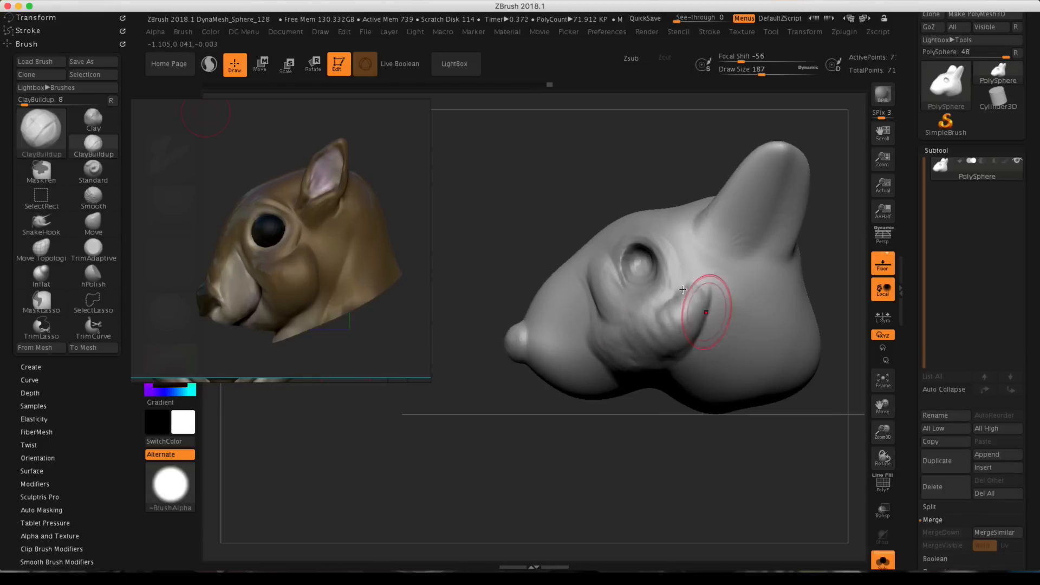
left_click_drag(715, 298, 639, 360)
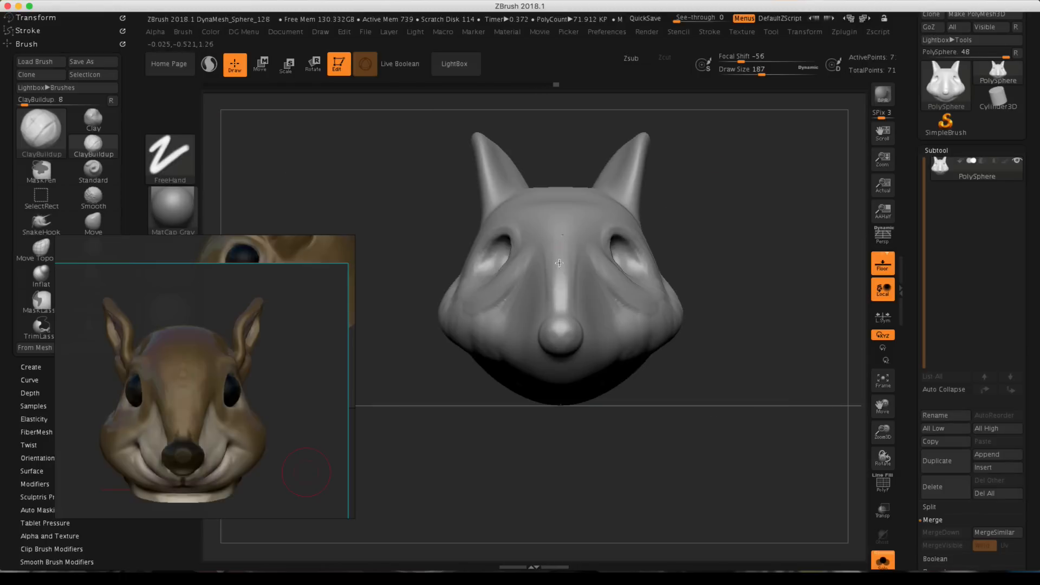
Build up the nose bridge from the forehead down to the nose ball in the front view, following the front reference.
left_click_drag(559, 263, 560, 270)
mouse_move(563, 234)
left_mouse_down()
mouse_move(541, 245)
mouse_move(568, 265)
mouse_move(562, 287)
left_mouse_up()
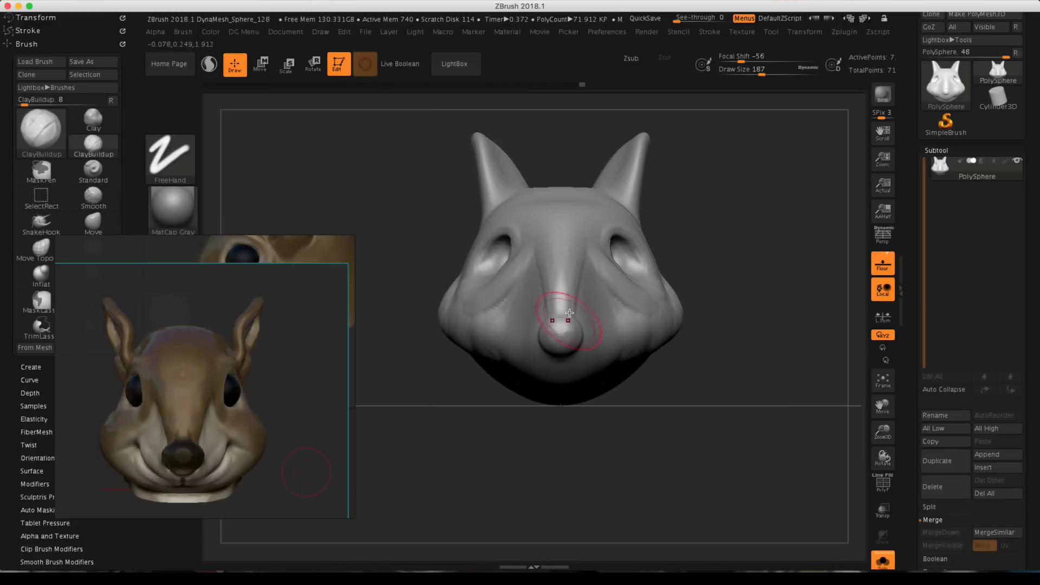
left_click_drag(585, 238, 559, 295)
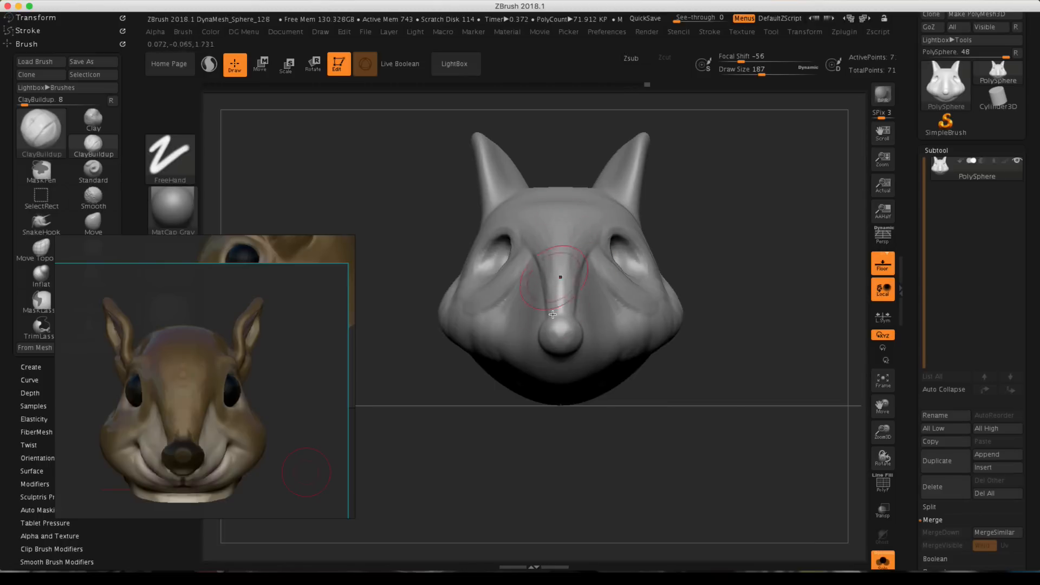
left_click_drag(559, 276, 568, 332)
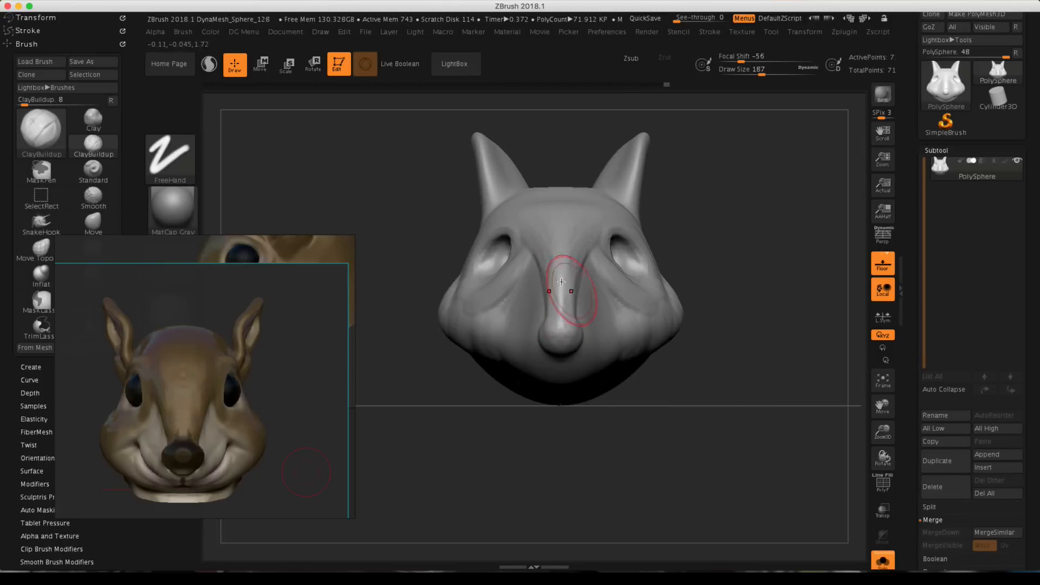
left_click_drag(657, 182, 591, 171, "alt")
mouse_move(658, 208)
left_mouse_down("alt")
mouse_move(729, 222)
mouse_move(758, 209)
mouse_move(598, 282)
mouse_move(657, 297)
mouse_move(629, 290)
mouse_move(657, 246)
left_mouse_up("alt")
mouse_move(769, 309)
left_mouse_down()
mouse_move(823, 277)
mouse_move(797, 251)
mouse_move(562, 377)
left_mouse_up()
Pull the cheeks slightly inward in the front view using the Move brush at draw size 453.
left_click(93, 222)
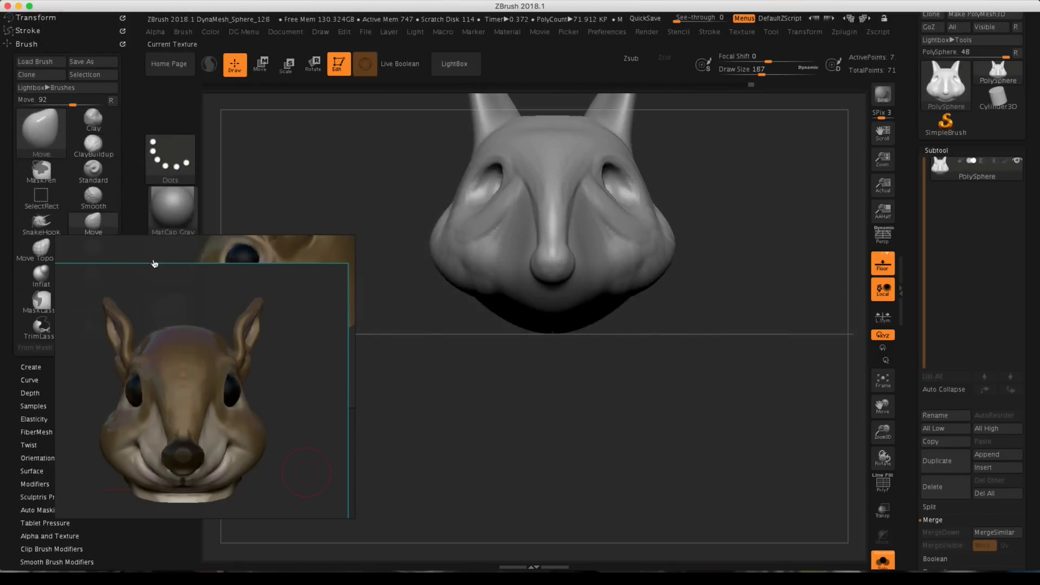
key("space")
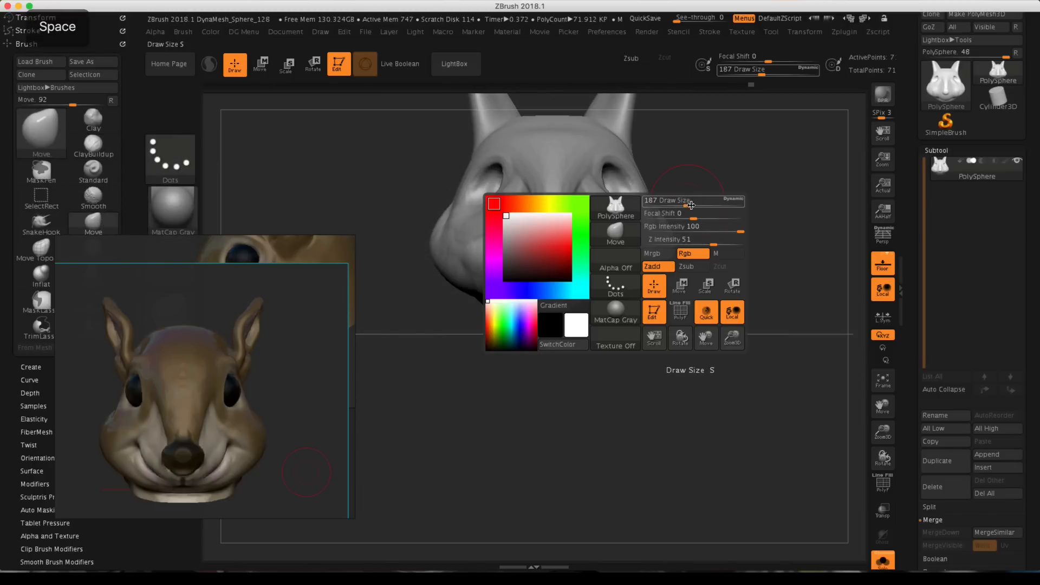
left_click_drag(688, 203, 709, 205)
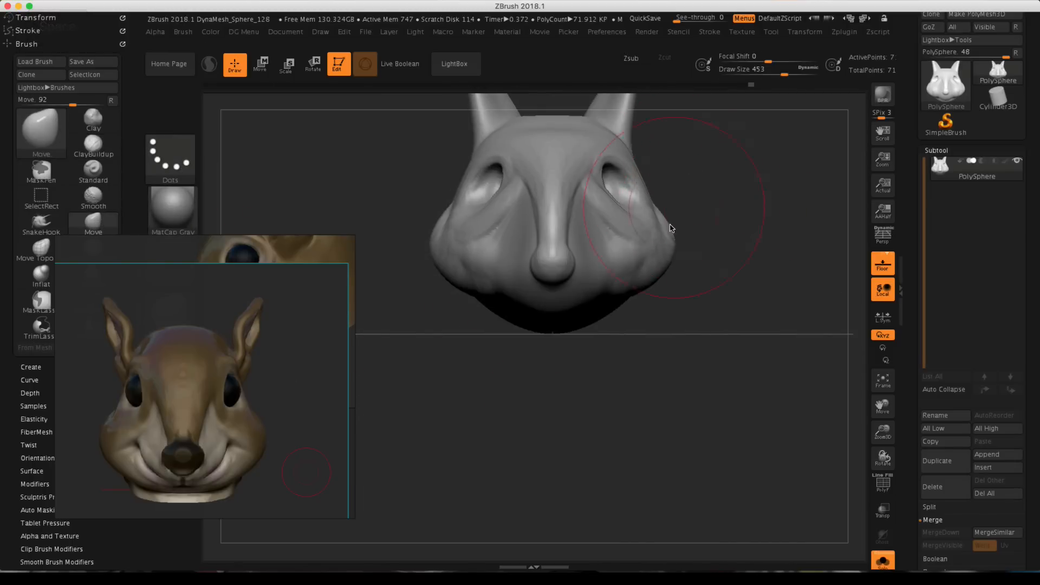
left_click_drag(670, 235, 664, 238)
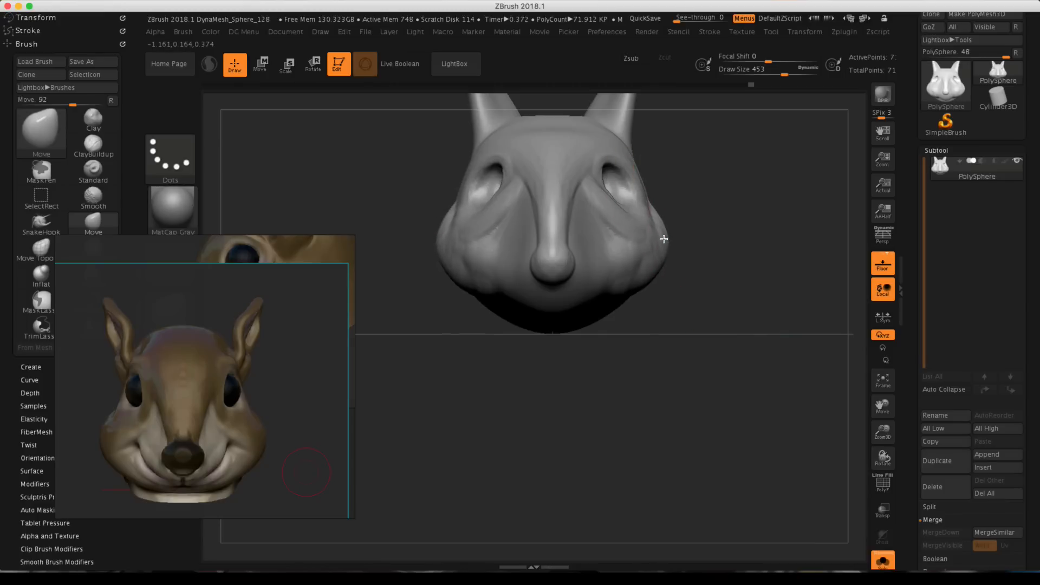
Narrow the head beside the eyes and push the ear bases inward with the Move brush.
mouse_move(715, 163)
left_mouse_down("alt")
mouse_move(710, 271)
mouse_move(696, 293)
left_mouse_up("alt")
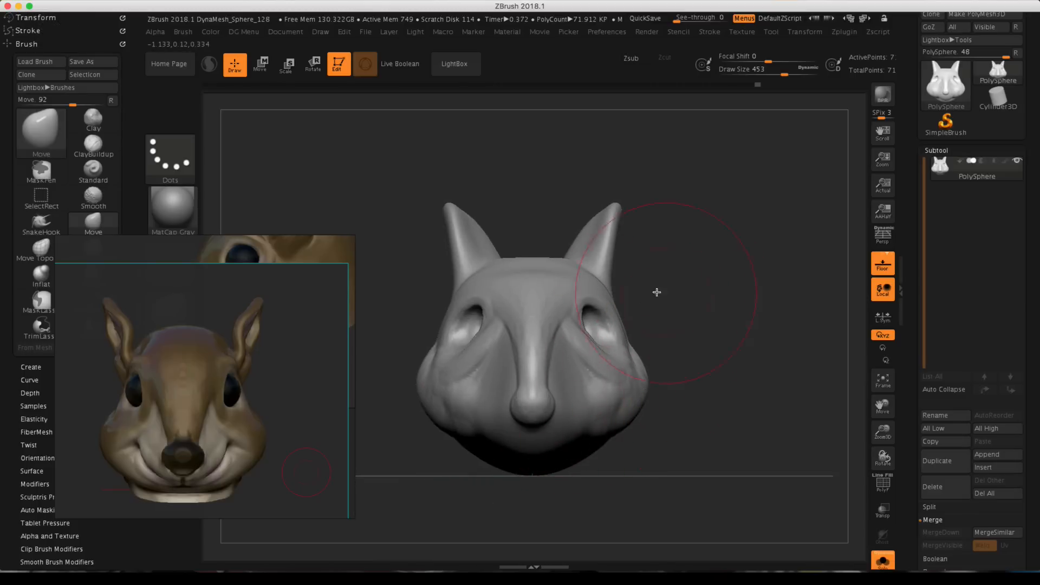
left_click_drag(619, 317, 613, 324)
left_click_drag(610, 262, 595, 255)
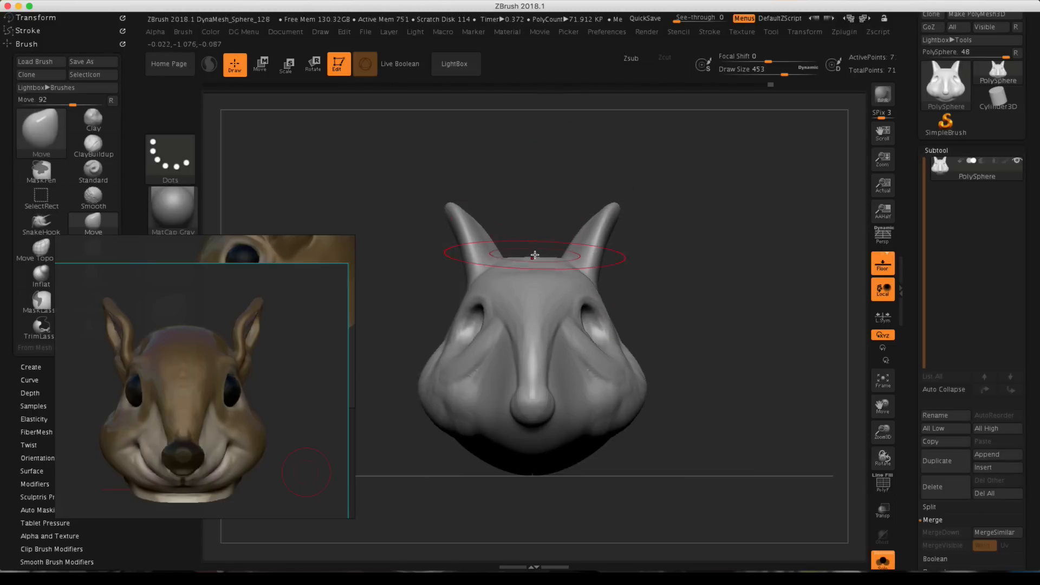
Adjust the crown between the ears with the Move brush at draw size 365 and check the head in three-quarter view.
key("space")
left_click_drag(535, 254, 527, 254)
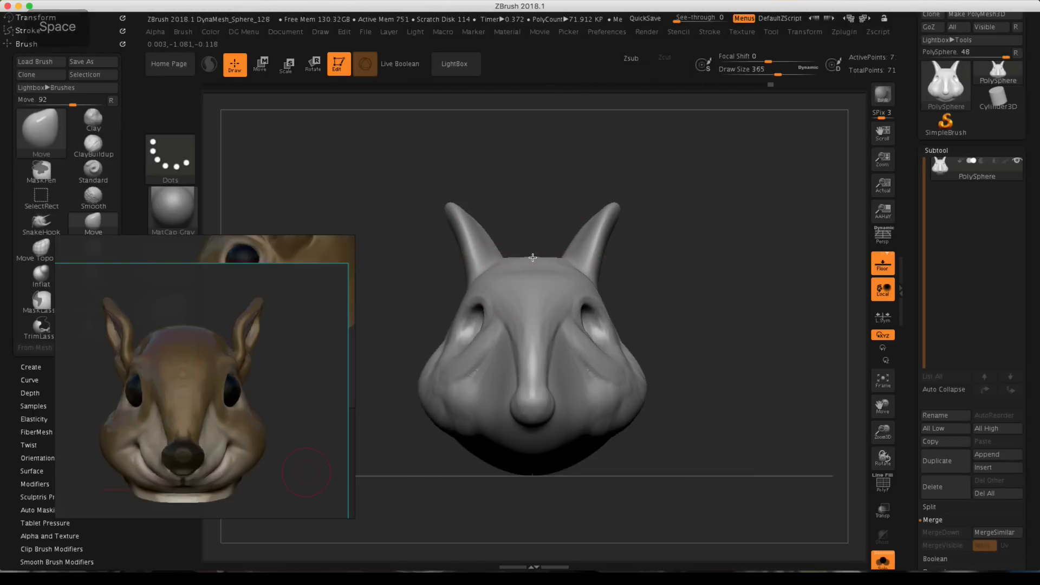
mouse_move(655, 251)
left_mouse_down()
mouse_move(629, 230)
mouse_move(617, 249)
left_mouse_up()
left_click_drag(714, 260, 792, 219, "alt")
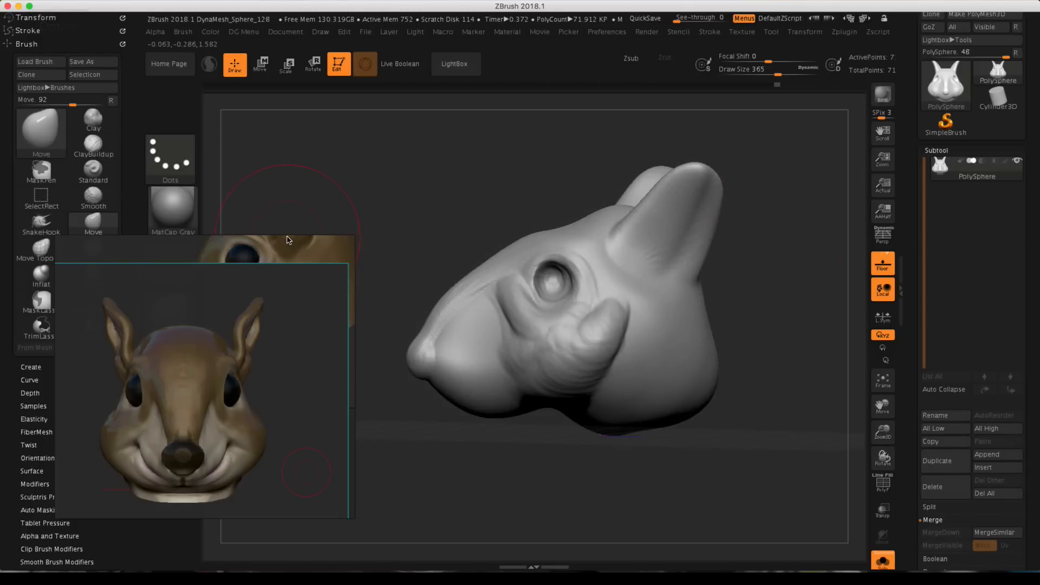
Raise the forehead profile in front of the ears with the Move brush, following the side reference, and reduce the draw size to 149.
scroll(289, 239, "up", 5)
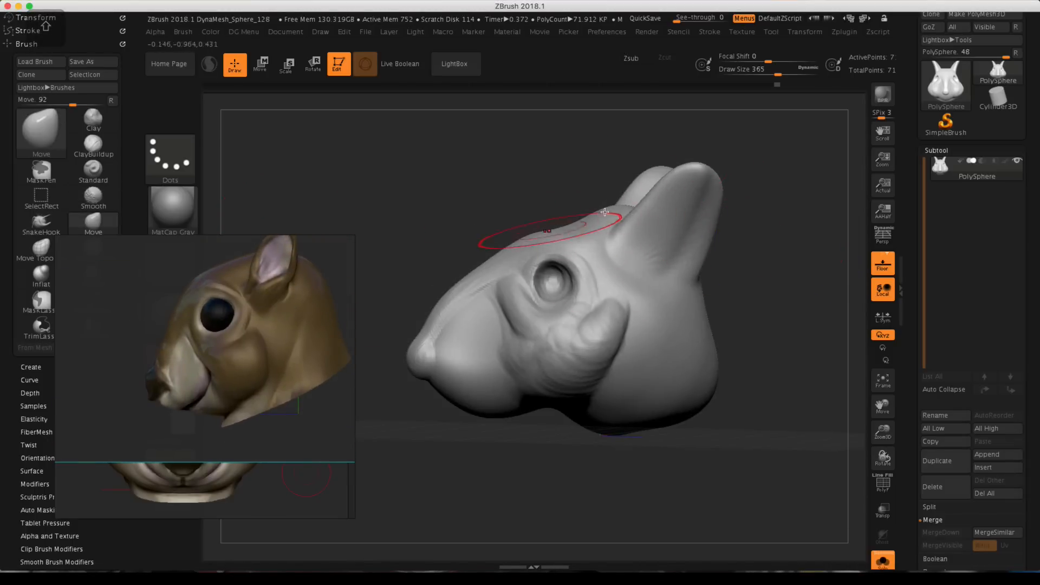
mouse_move(575, 205)
left_mouse_down()
mouse_move(569, 223)
mouse_move(562, 211)
left_mouse_up()
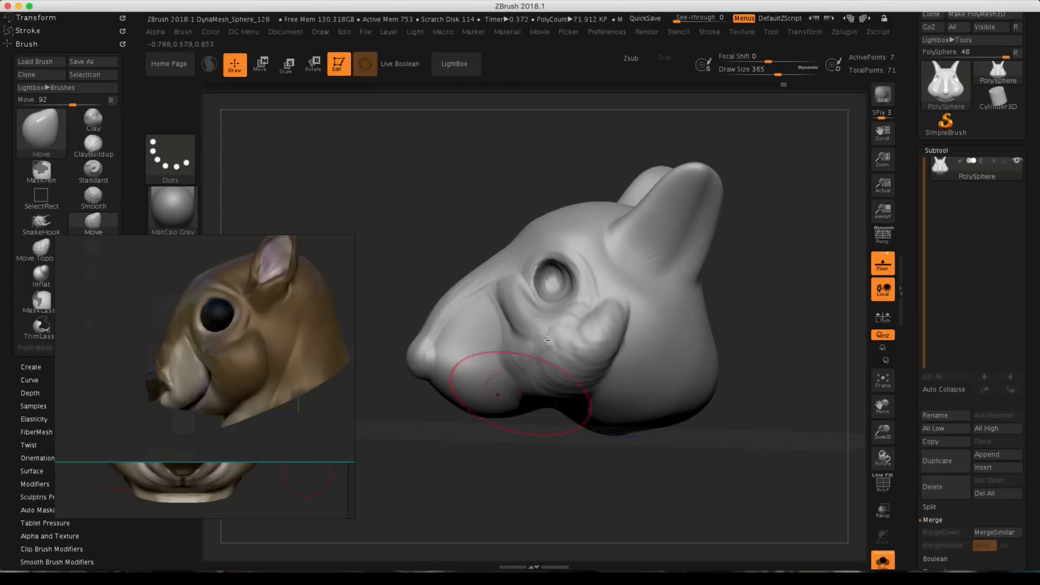
key("space")
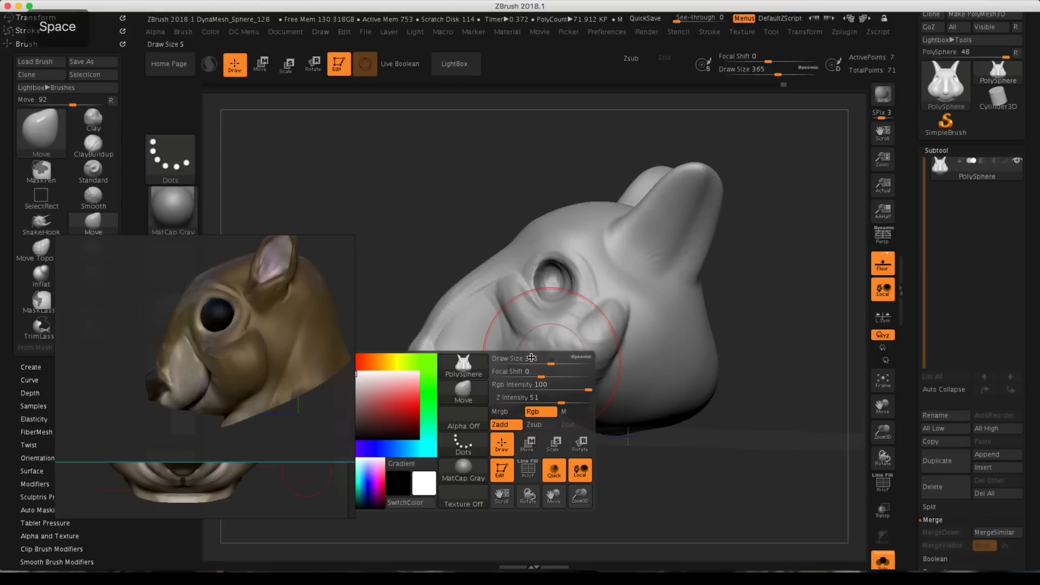
mouse_move(531, 358)
left_mouse_down()
mouse_move(544, 360)
mouse_move(530, 360)
left_mouse_up()
Lasso-mask the back of the head with the eyes and ears, leaving the muzzle and front of the cheek unmasked.
key("ctrl")
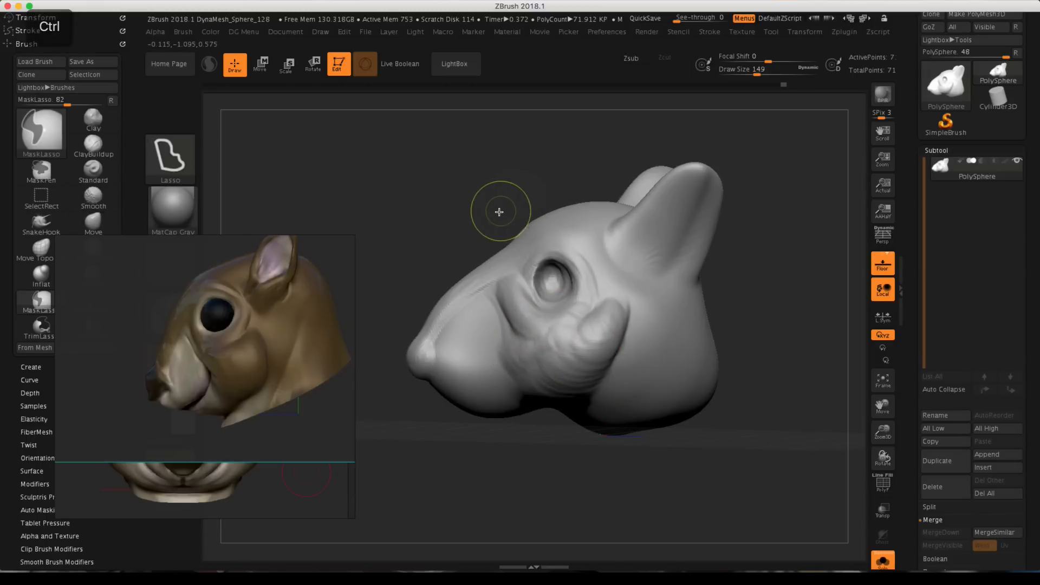
key("ctrl")
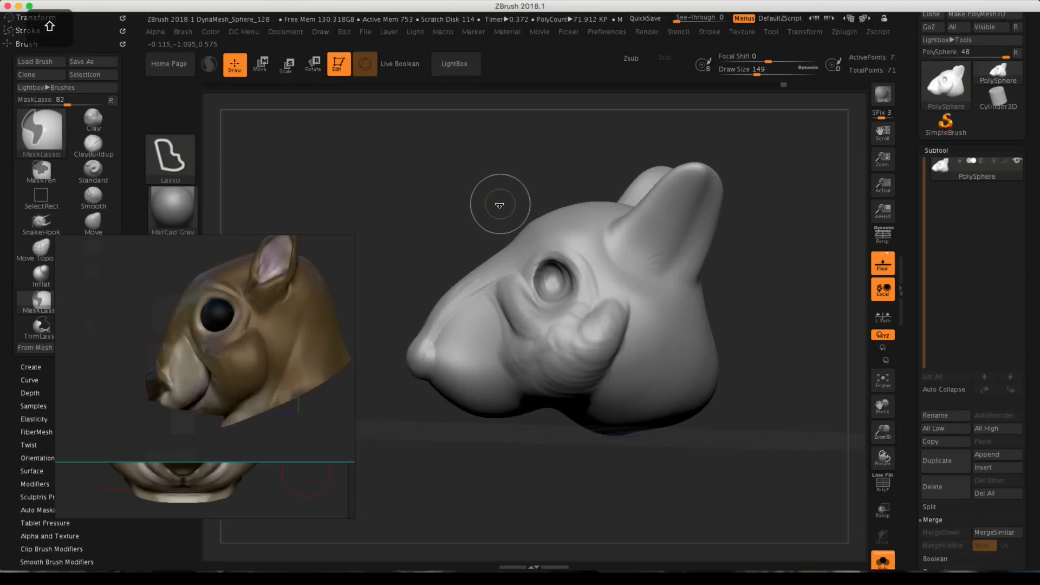
key("ctrl")
key("alt")
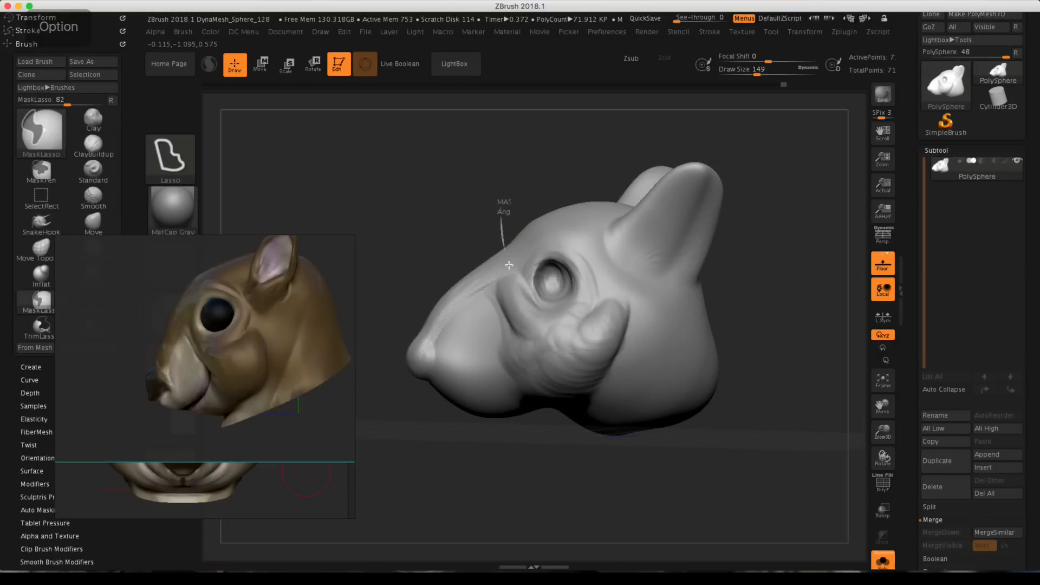
mouse_move(509, 265)
left_mouse_down("ctrl+alt")
mouse_move(542, 325)
mouse_move(390, 228)
mouse_move(491, 217)
left_mouse_up("ctrl+alt")
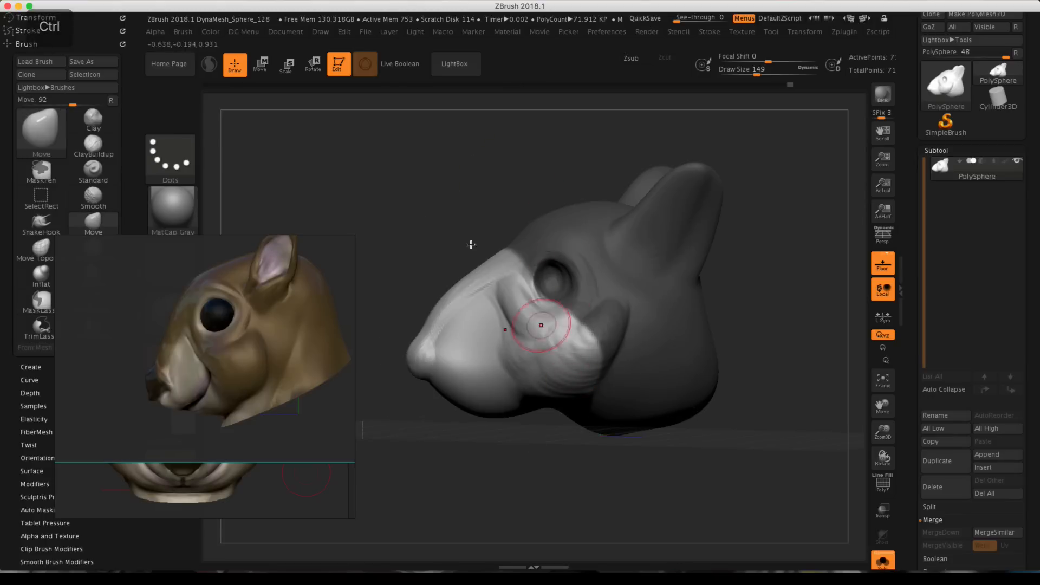
Push the unmasked muzzle and nose back toward the eyes with the Move brush at draw size 794, shortening the snout.
key("space")
left_click_drag(515, 332, 589, 334)
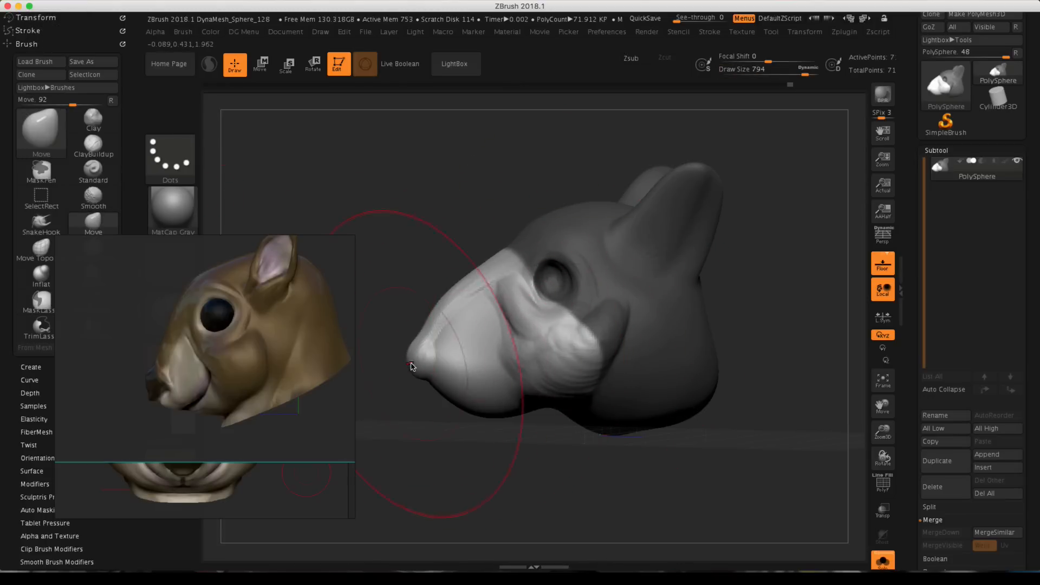
left_click_drag(410, 366, 417, 363)
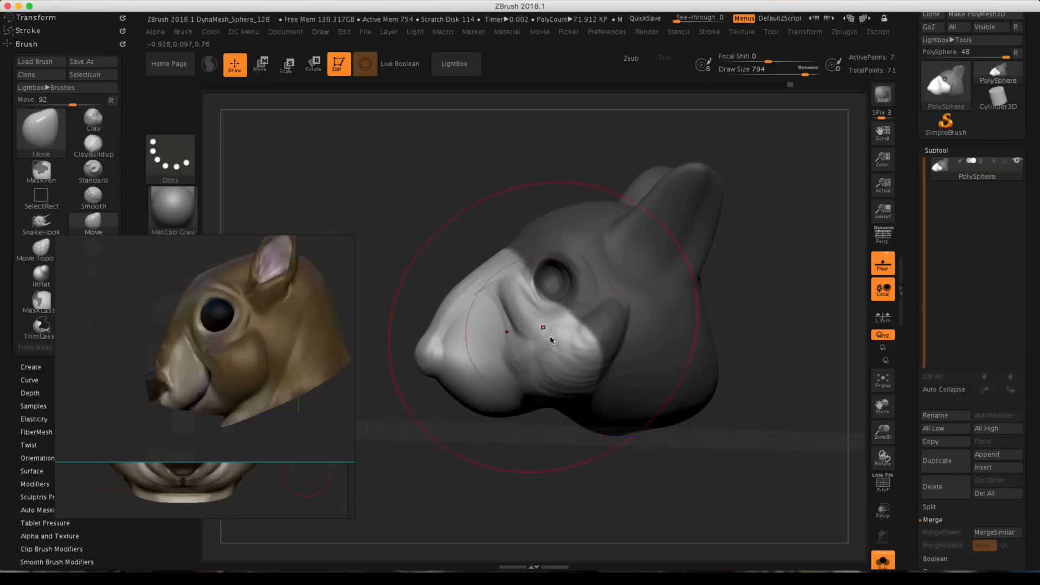
left_click_drag(550, 340, 562, 342)
left_click_drag(513, 412, 528, 402)
left_click_drag(430, 364, 440, 364)
left_click_drag(525, 397, 530, 394)
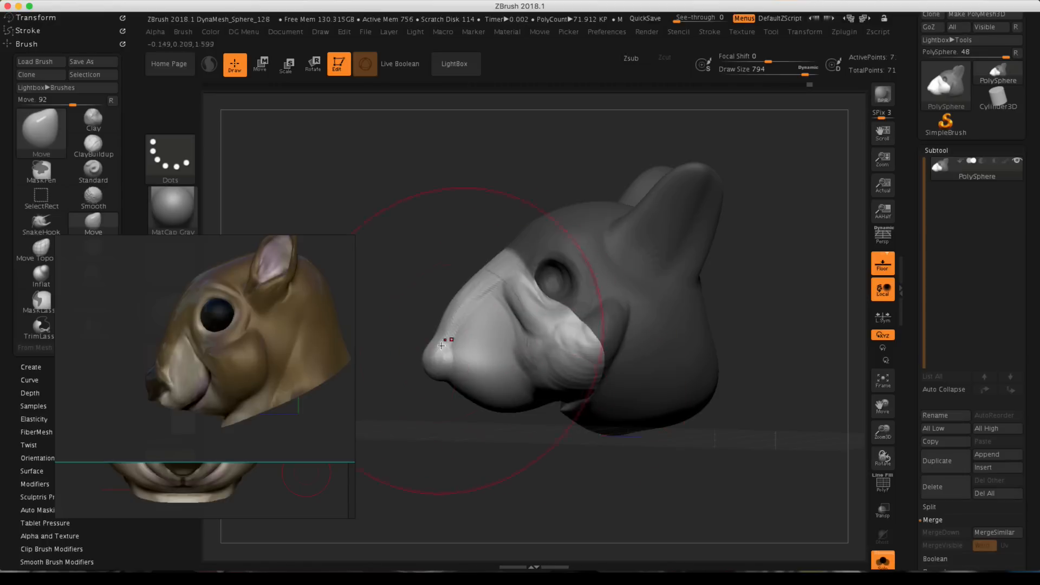
left_click_drag(448, 341, 455, 347)
left_click_drag(449, 303, 456, 308)
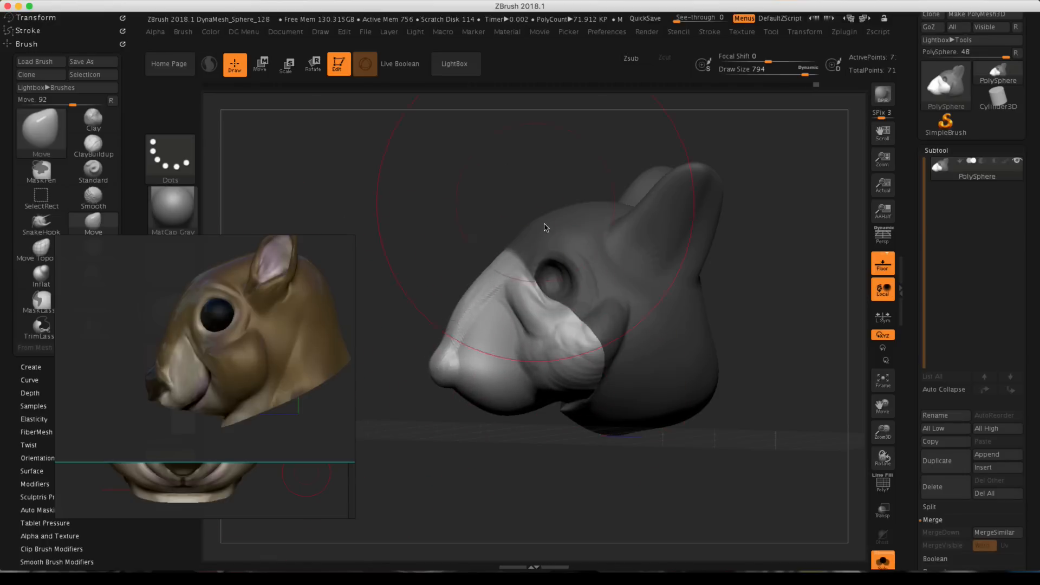
left_click_drag(510, 263, 503, 259)
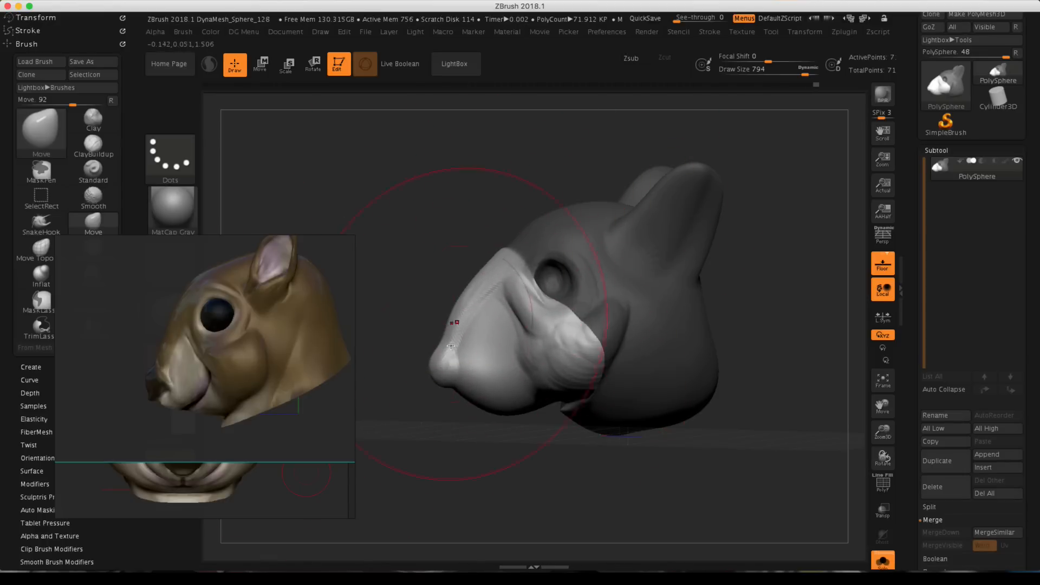
left_click_drag(438, 362, 444, 365)
Compare the shortened muzzle with the front reference from the front and three-quarter views, and clear the mask.
mouse_move(671, 228)
left_mouse_down()
mouse_move(720, 262)
mouse_move(790, 257)
mouse_move(755, 242)
mouse_move(696, 296)
left_mouse_up()
left_click(309, 468)
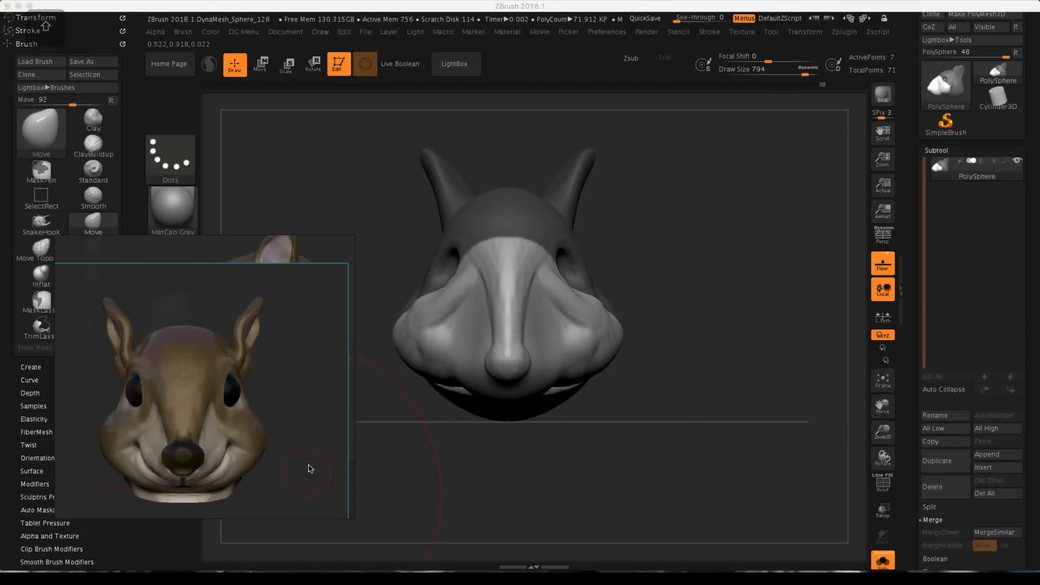
left_click(616, 318)
mouse_move(616, 321)
left_mouse_down()
mouse_move(606, 315)
mouse_move(630, 262)
left_mouse_up()
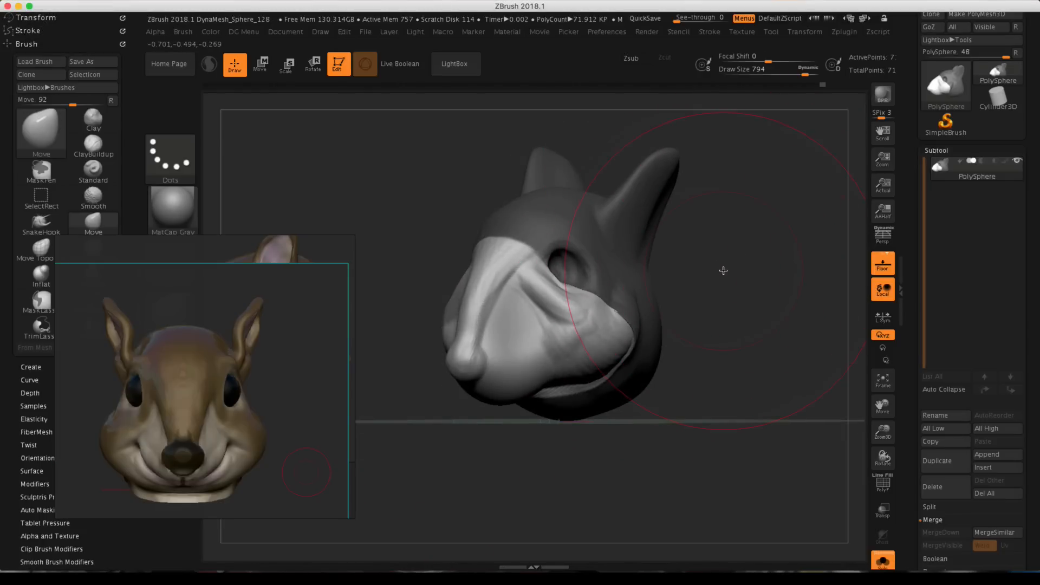
left_click_drag(736, 244, 753, 220, "ctrl")
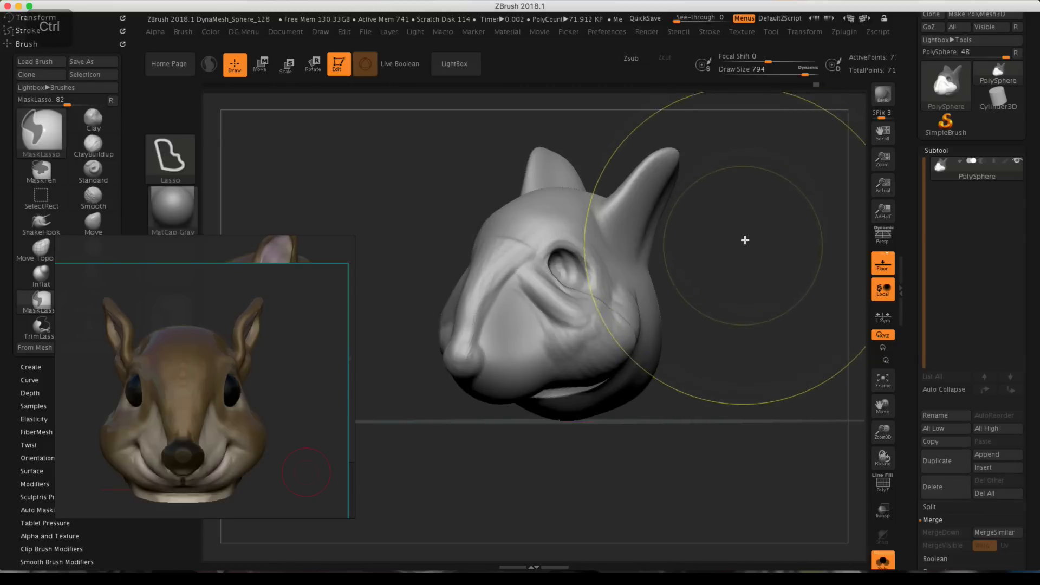
Try to remesh the head with DynaMesh at resolution 128 and pull the cheeks inward with the large Move brush.
key("ctrl")
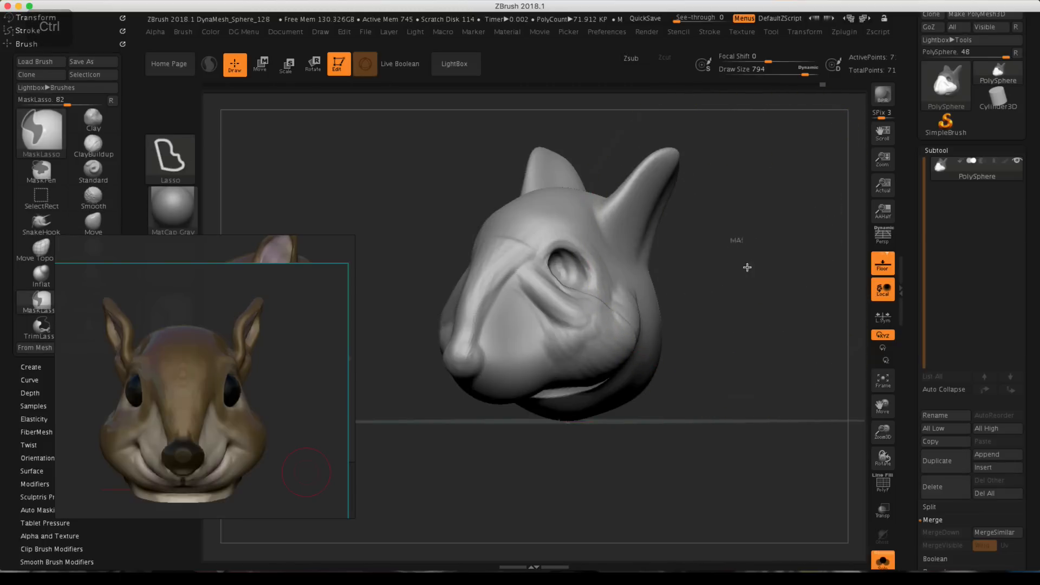
mouse_move(733, 249)
left_mouse_down()
mouse_move(765, 223)
mouse_move(756, 278)
mouse_move(712, 278)
mouse_move(716, 268)
mouse_move(758, 266)
left_mouse_up()
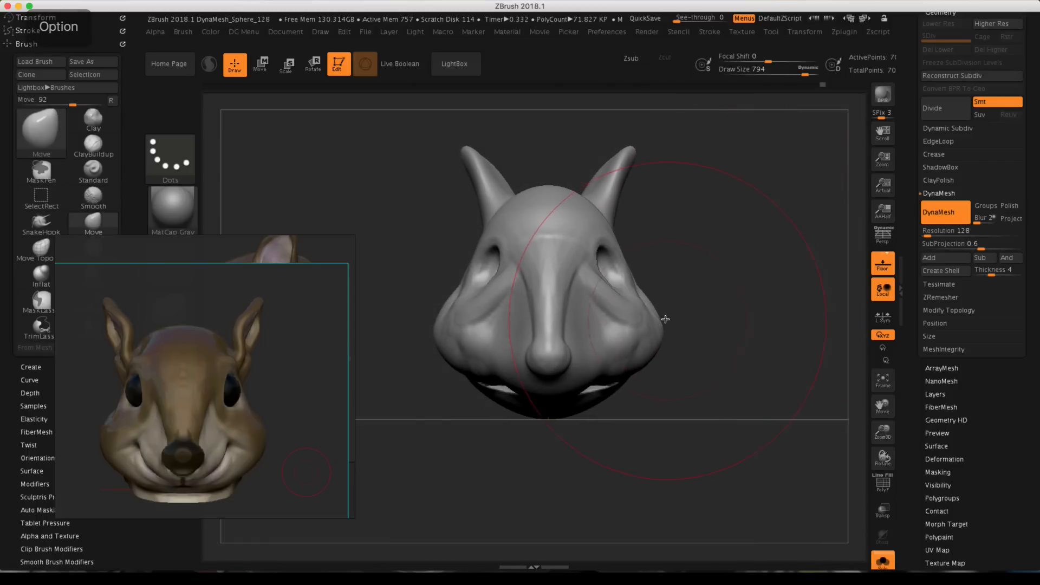
left_click_drag(655, 324, 646, 316)
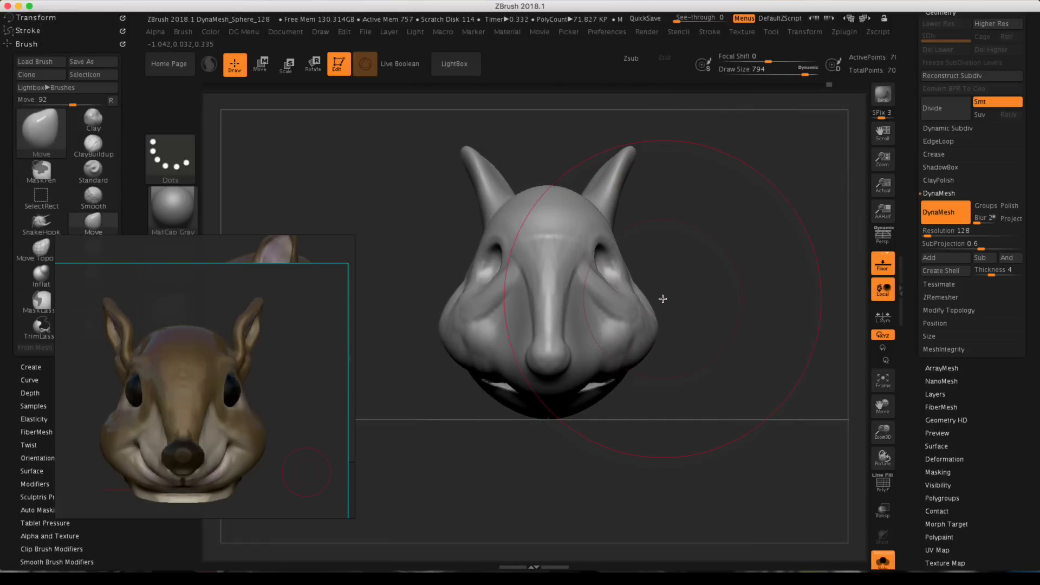
key("ctrl+z")
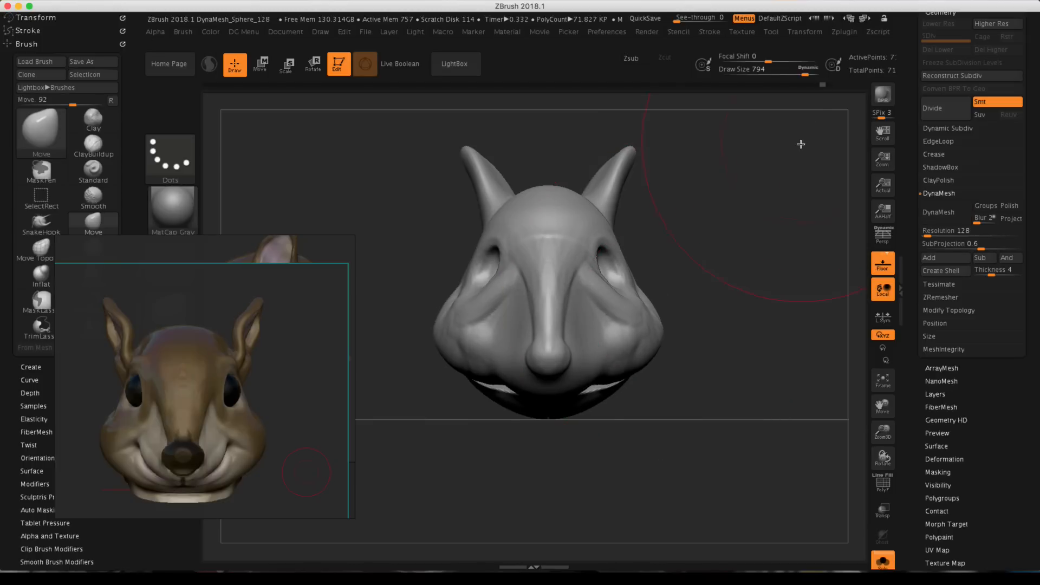
Push the cheeks inward and adjust the area beside the mouth in the front view with the Move brush at draw size 379.
key("space")
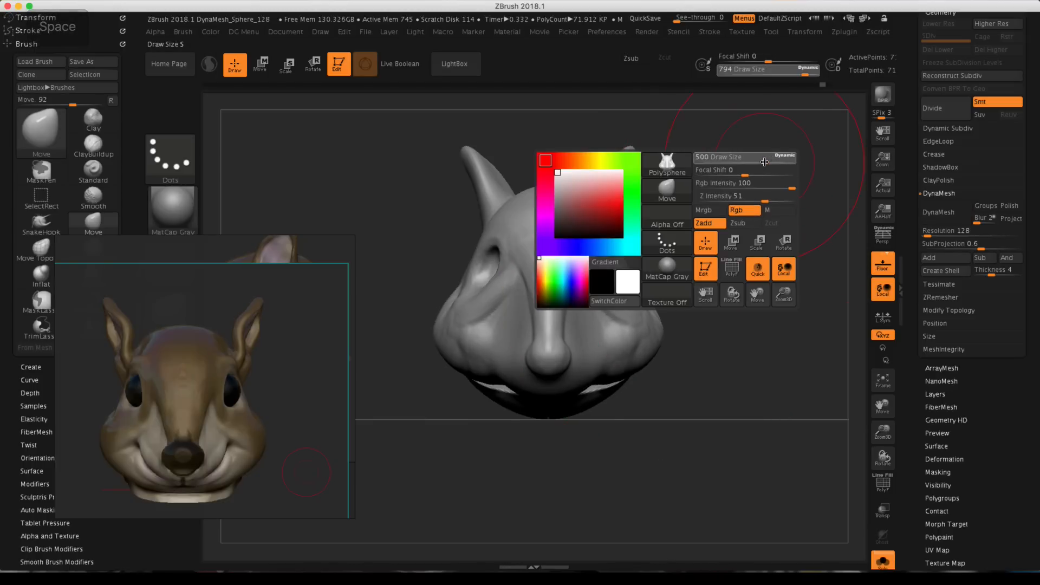
left_click_drag(758, 161, 755, 160)
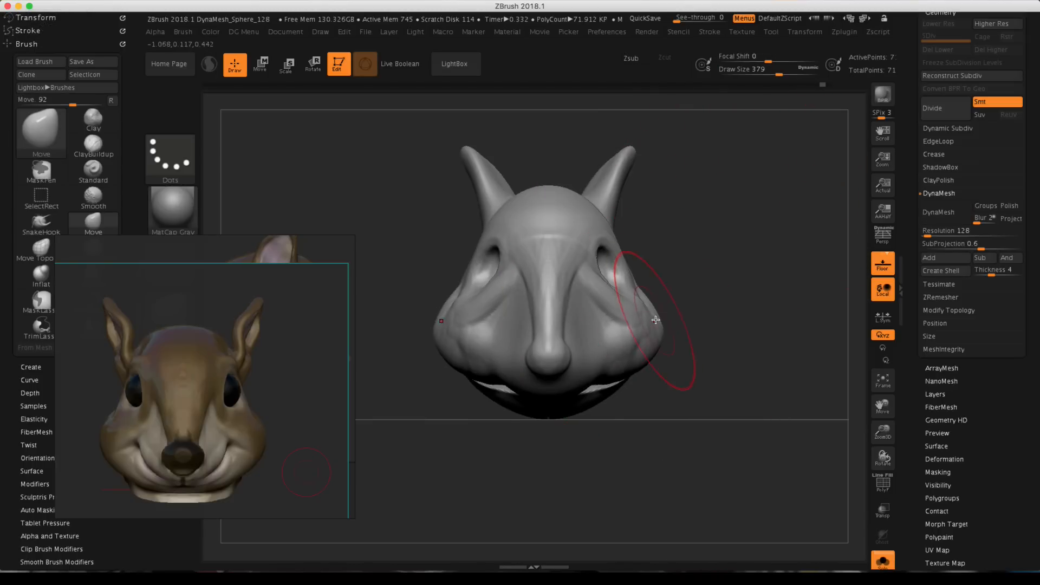
left_click_drag(655, 321, 644, 315)
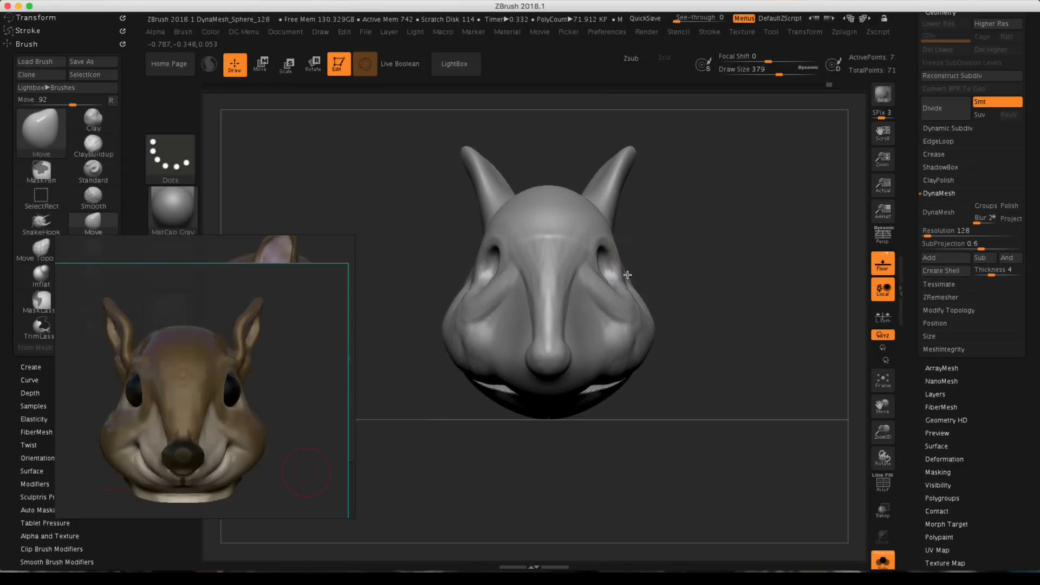
left_click_drag(651, 313, 646, 297)
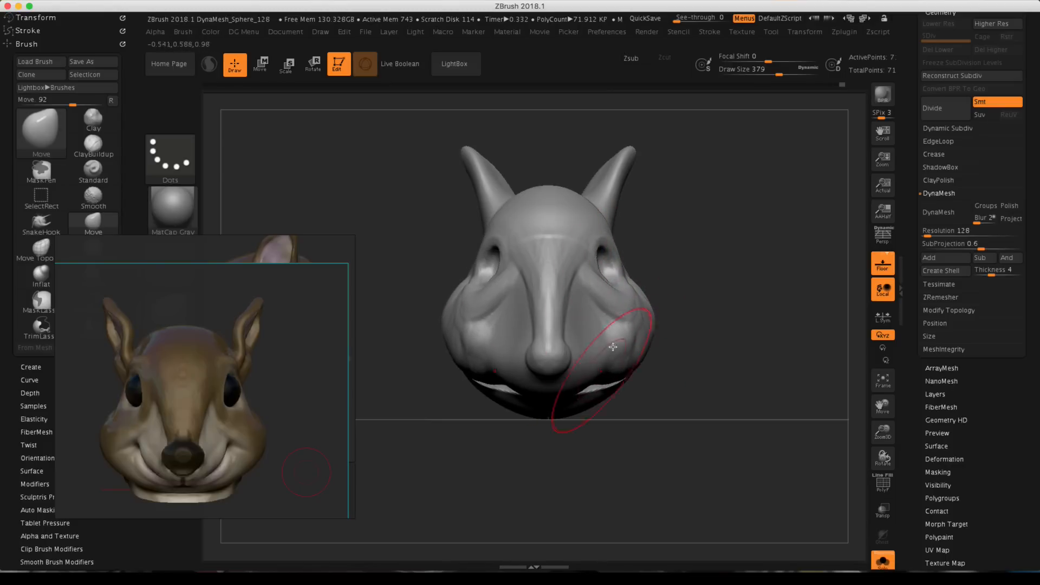
left_click_drag(576, 385, 570, 387)
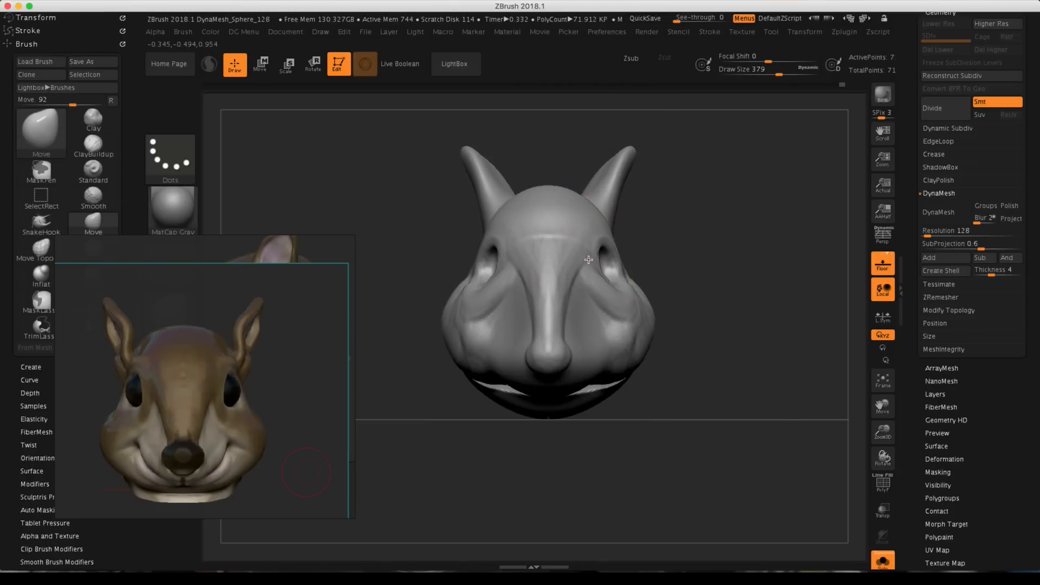
Remesh the head with DynaMesh at resolution 128 and smooth the creases and lumps on the side of the cheek.
mouse_move(659, 110)
left_mouse_down()
mouse_move(629, 223)
mouse_move(648, 255)
mouse_move(634, 227)
mouse_move(640, 184)
mouse_move(678, 157)
left_mouse_up()
mouse_move(653, 85)
left_mouse_down()
mouse_move(631, 88)
mouse_move(658, 88)
left_mouse_up()
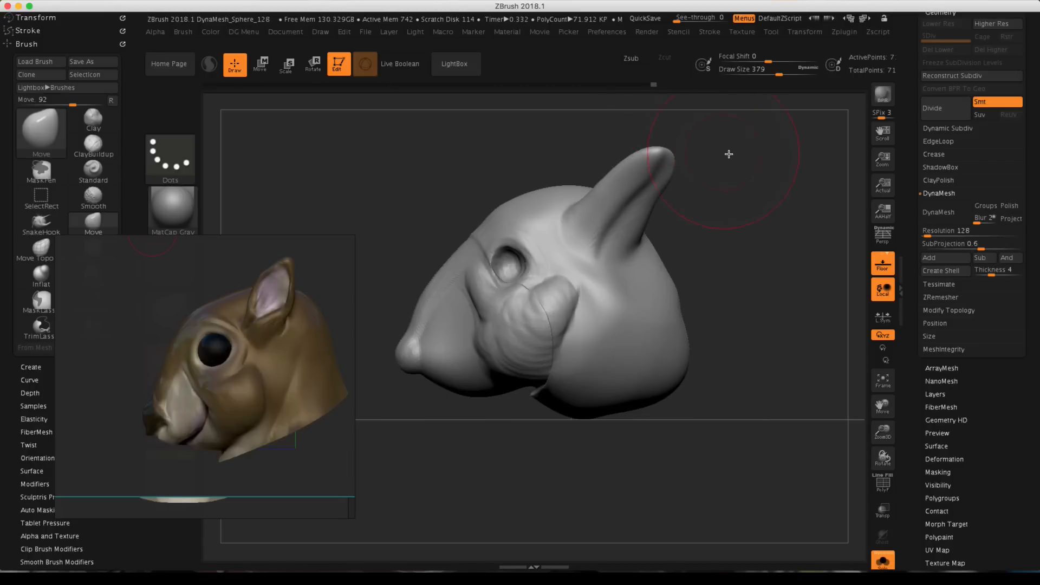
left_click(954, 219)
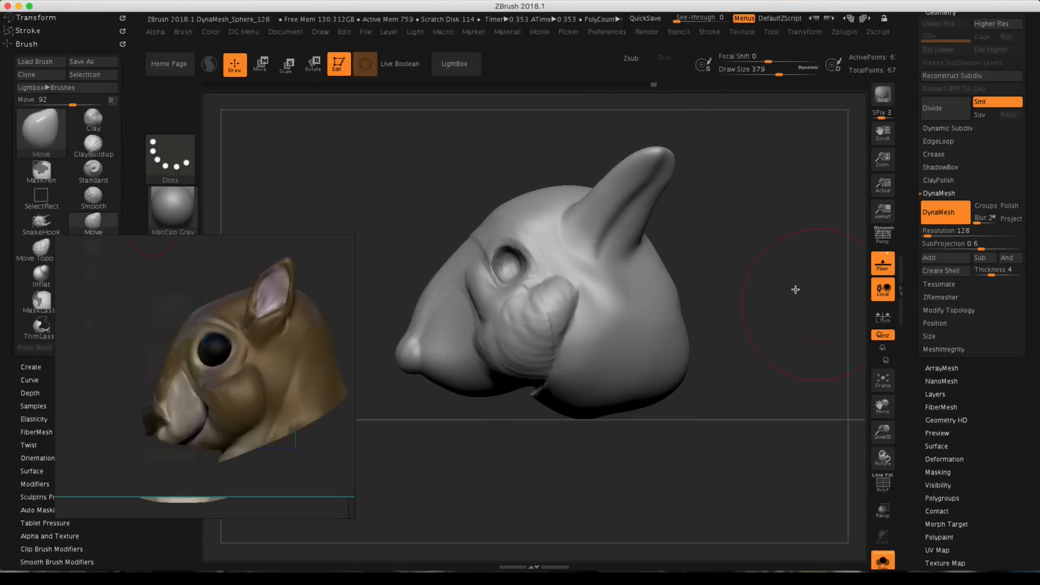
key("ctrl")
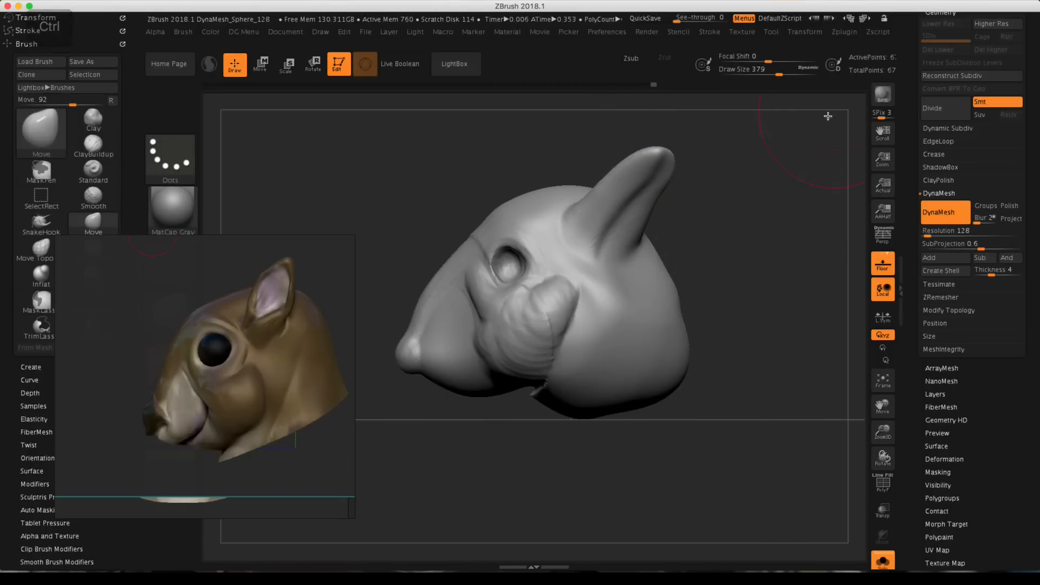
left_click_drag(551, 334, 552, 359, "shift")
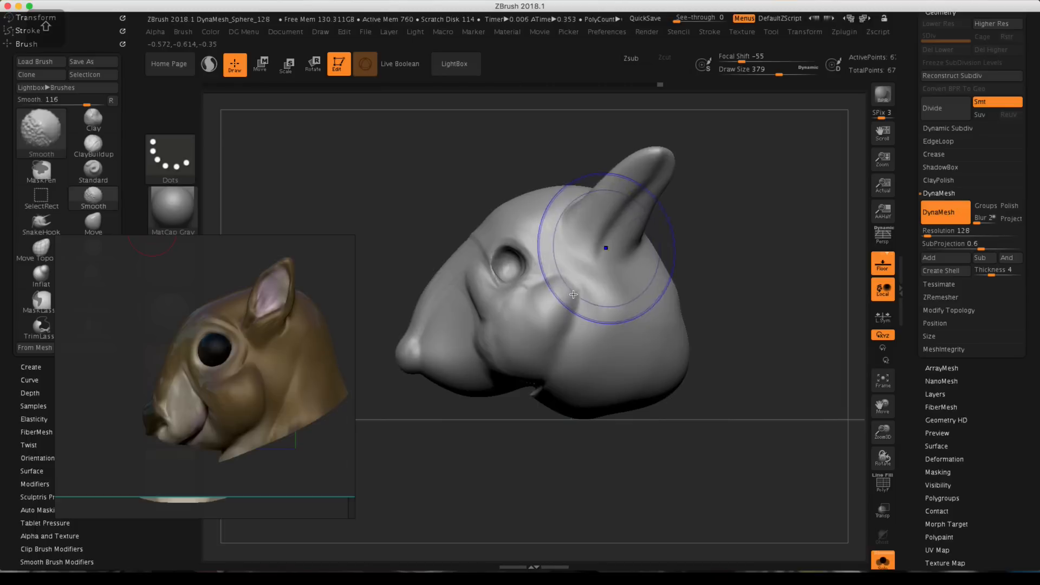
key("shift")
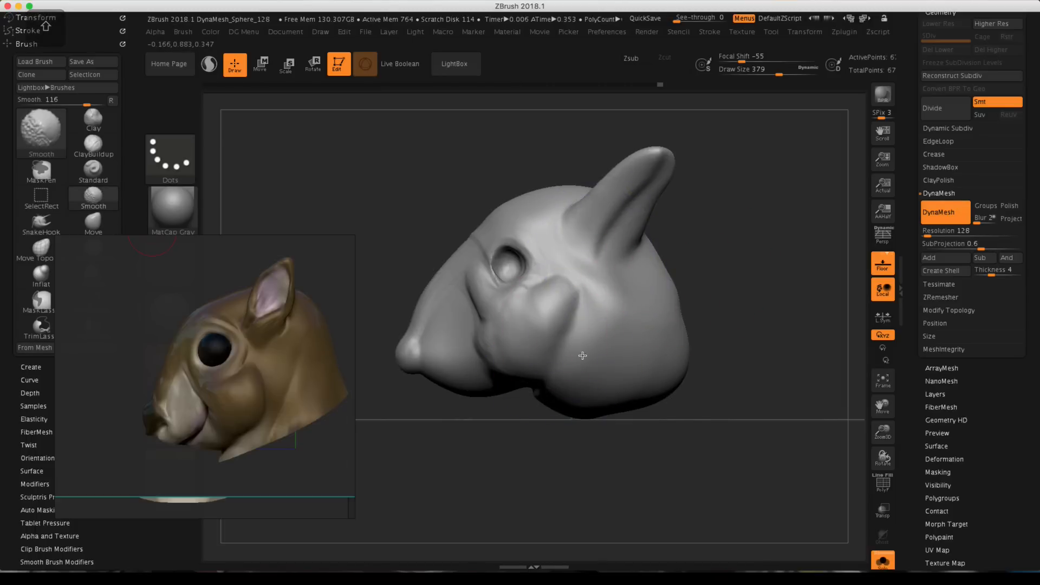
Reduce the draw size to 172 and switch to the ClayBuildup brush for working on the ear.
key("space")
left_click_drag(486, 232, 466, 232)
key("shift")
left_click_drag(704, 208, 736, 198)
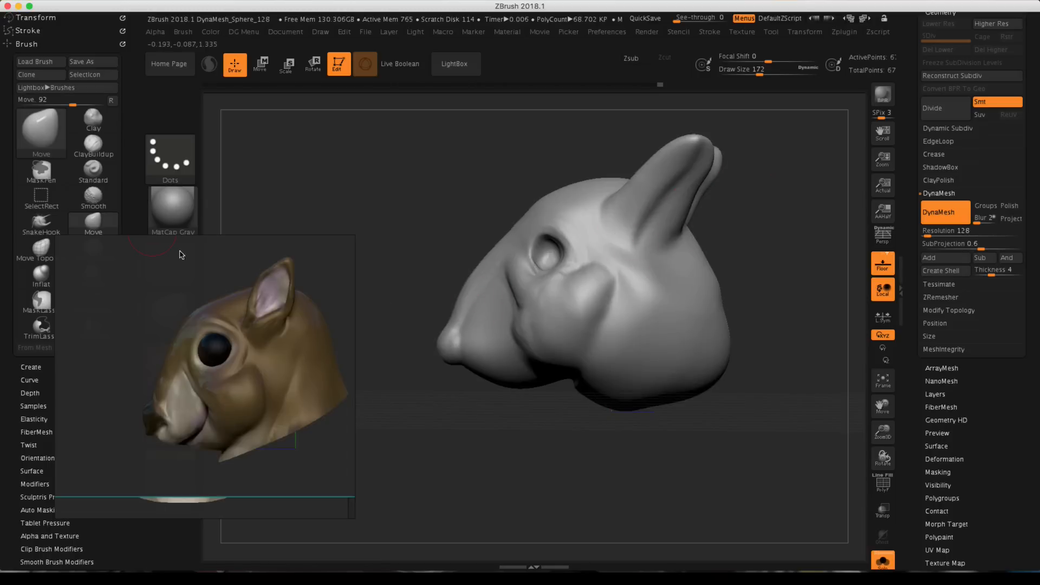
left_click(101, 145)
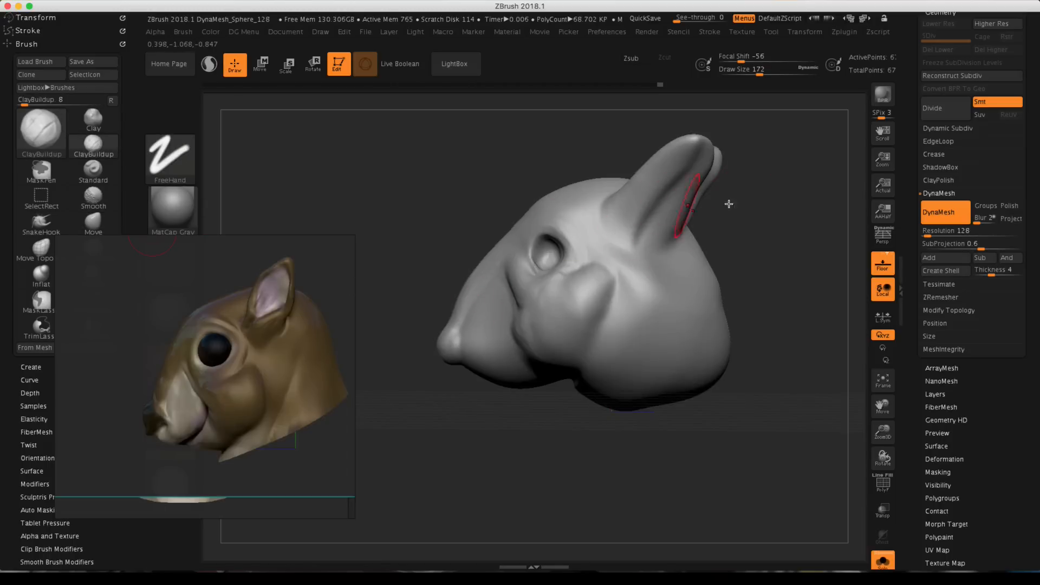
left_click_drag(757, 217, 761, 220, "shift")
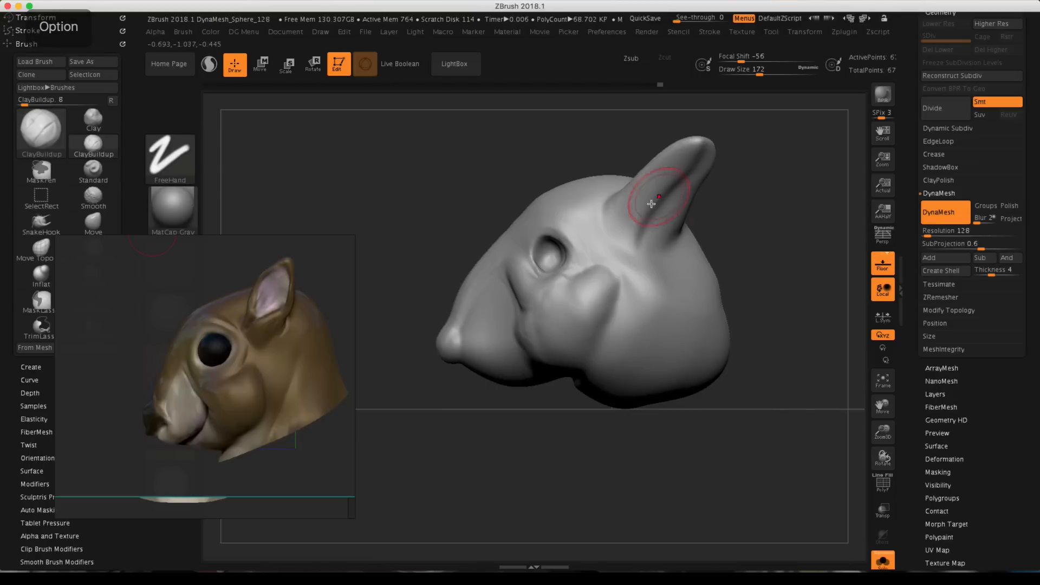
Try carving a hollow into the inner ear with ClayBuildup and inspect it from above and three-quarter views.
mouse_move(651, 203)
left_mouse_down("alt")
mouse_move(650, 191)
mouse_move(686, 163)
mouse_move(664, 200)
mouse_move(660, 187)
left_mouse_up("alt")
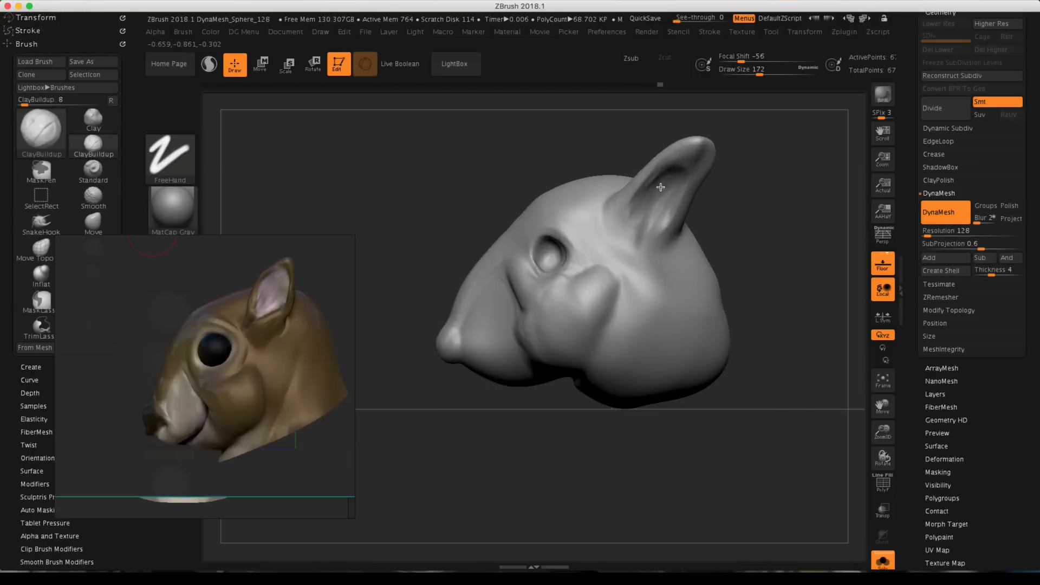
mouse_move(754, 185)
left_mouse_down()
mouse_move(796, 194)
mouse_move(738, 165)
mouse_move(681, 165)
mouse_move(662, 177)
left_mouse_up()
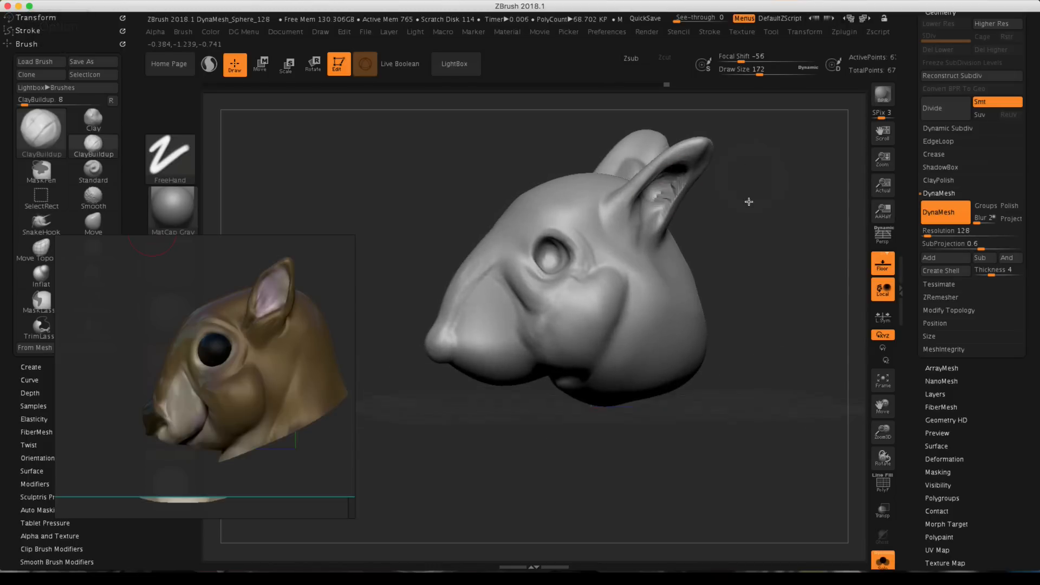
left_click_drag(747, 200, 623, 160)
mouse_move(674, 93)
left_mouse_down()
mouse_move(656, 179)
mouse_move(689, 173)
mouse_move(703, 209)
left_mouse_up()
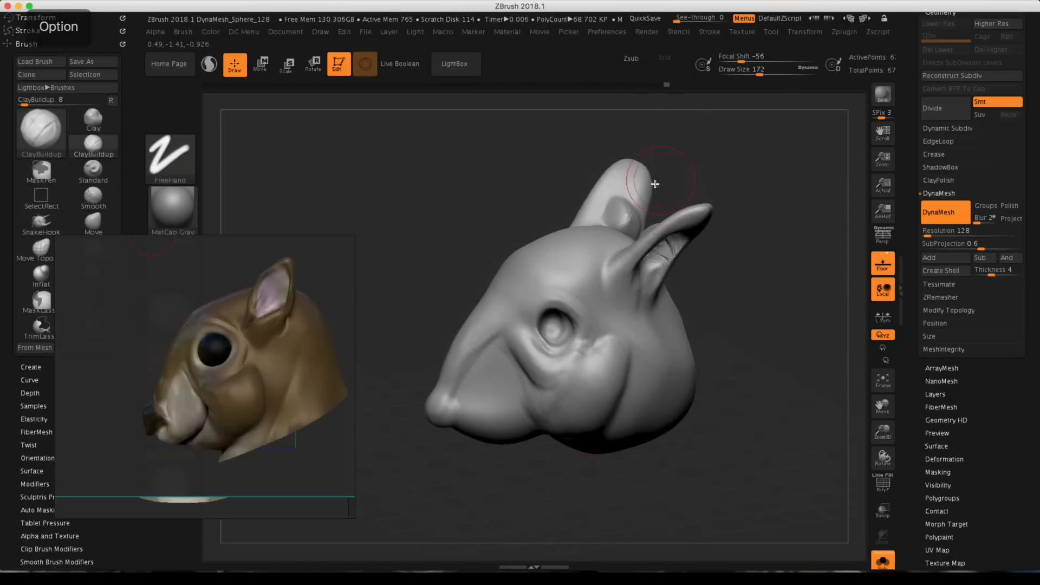
left_click_drag(881, 147, 867, 145)
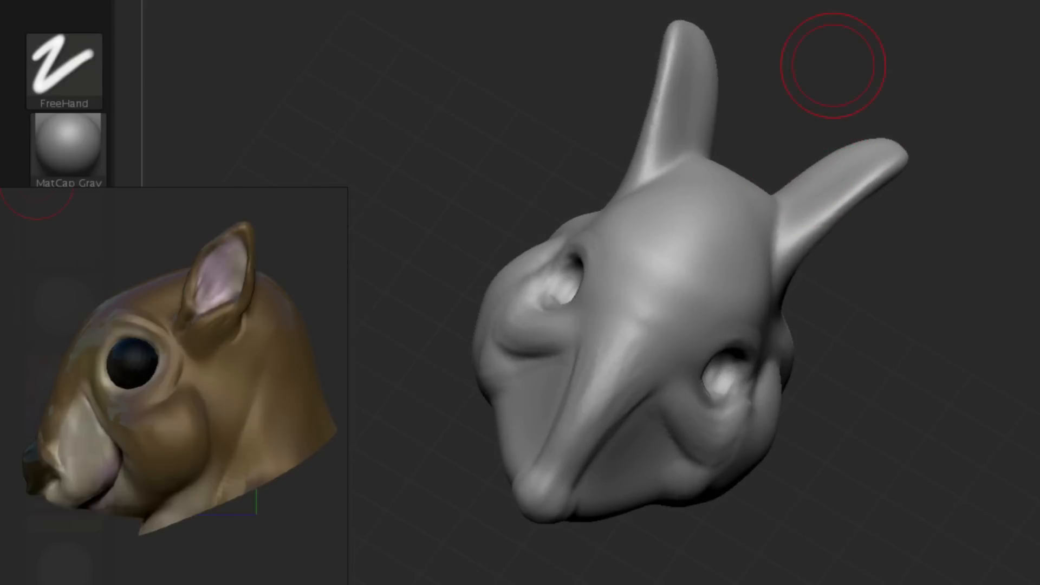
Try to remesh the head with DynaMesh, and undo the remesh along with the inner-ear strokes.
key("ctrl")
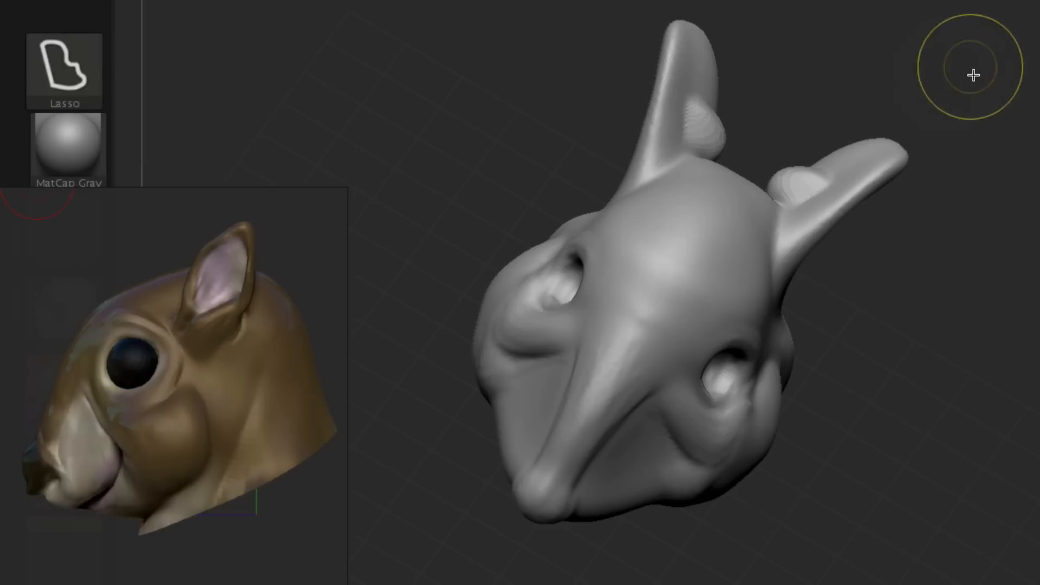
left_click_drag(1008, 68, 975, 141, "ctrl")
mouse_move(952, 221)
left_mouse_down("alt")
mouse_move(823, 168)
mouse_move(816, 146)
left_mouse_up("alt")
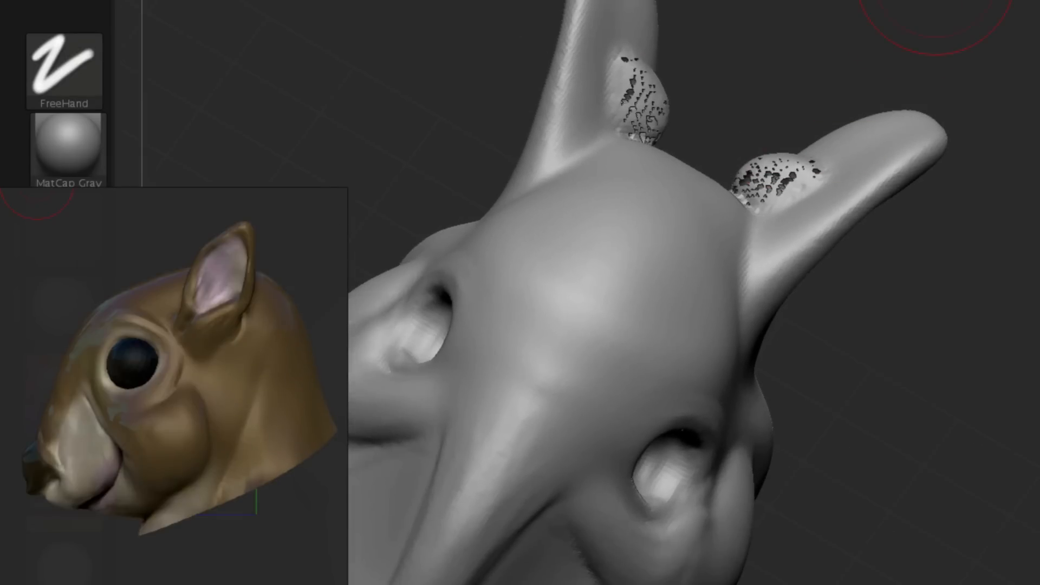
key("ctrl+z")
key("ctrl+z")
left_click_drag(924, 76, 812, 163)
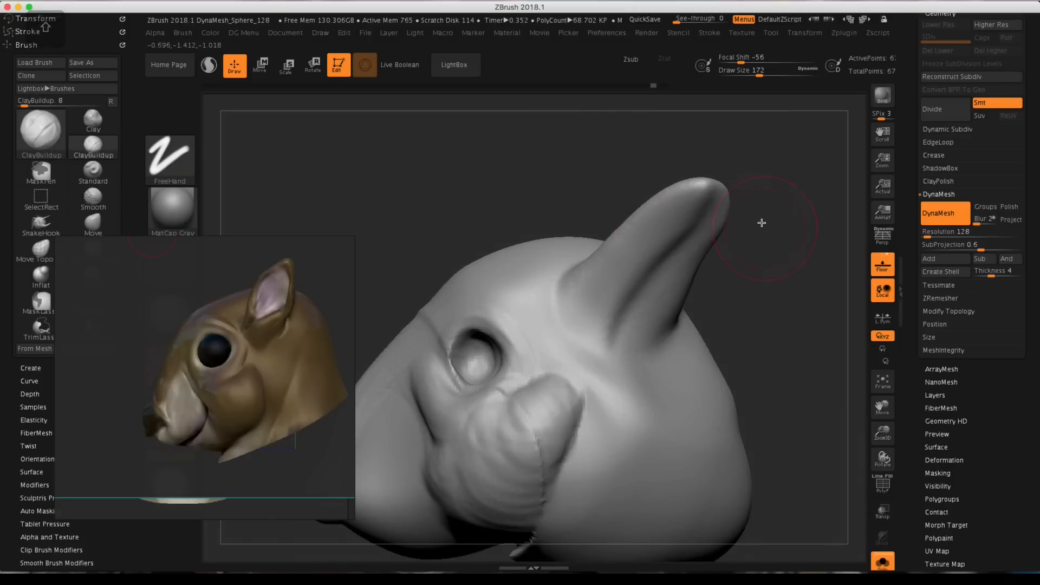
Carve the inner ear hollow and build up the front base of the ear with ClayBuildup at draw size 172.
mouse_move(600, 297)
left_mouse_down("alt")
mouse_move(622, 269)
mouse_move(655, 261)
mouse_move(633, 299)
mouse_move(662, 287)
mouse_move(640, 307)
mouse_move(669, 275)
left_mouse_up("alt")
left_click_drag(763, 269, 750, 270)
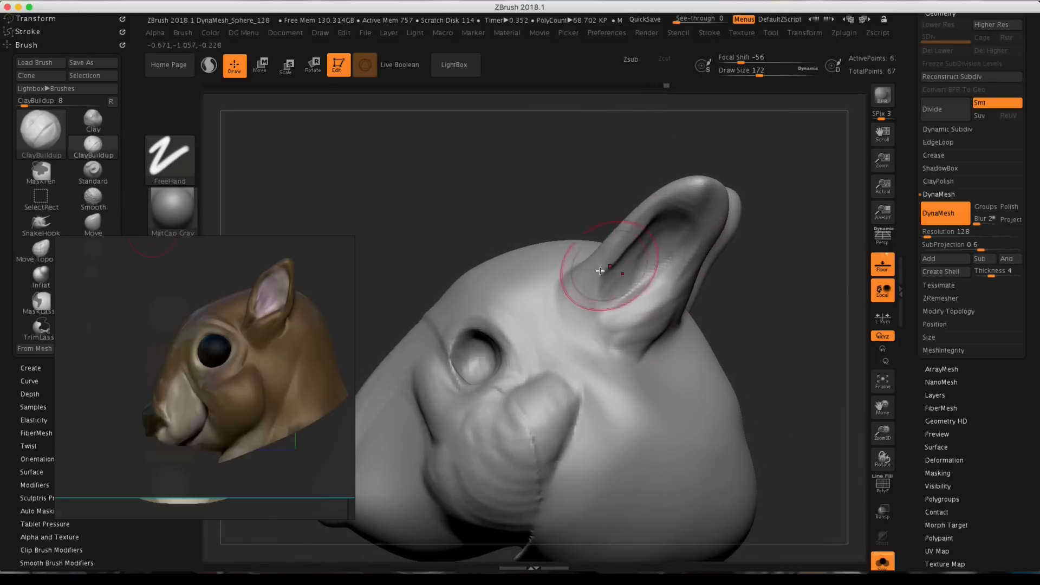
left_click_drag(601, 269, 592, 337, "alt")
left_click_drag(593, 276, 595, 338)
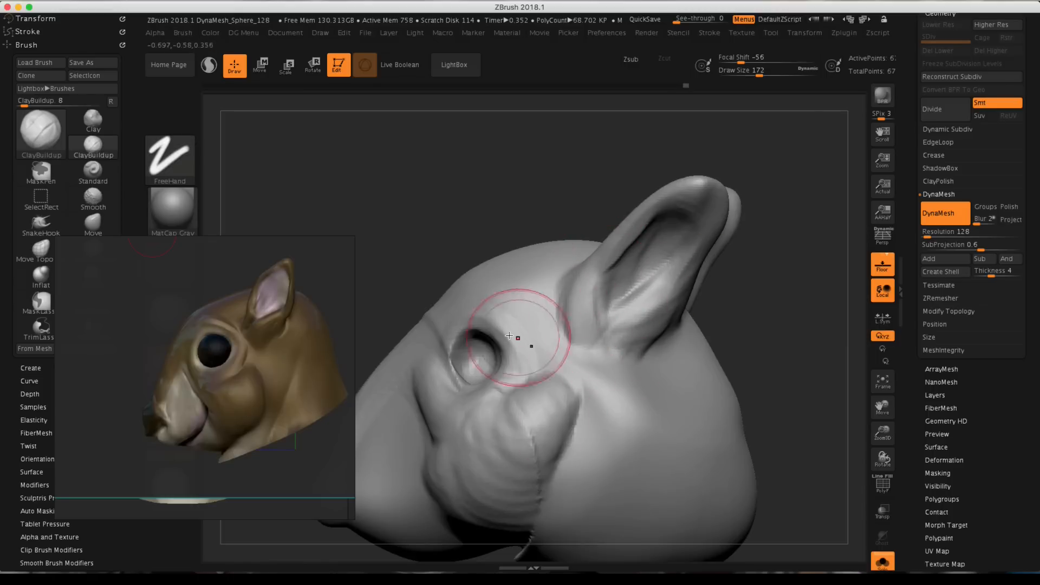
left_click_drag(766, 279, 725, 268)
Reduce the draw size to 94 and build up a raised rim around the eye socket with ClayBuildup.
key("space")
mouse_move(598, 252)
left_mouse_down()
mouse_move(582, 252)
mouse_move(577, 215)
left_mouse_up()
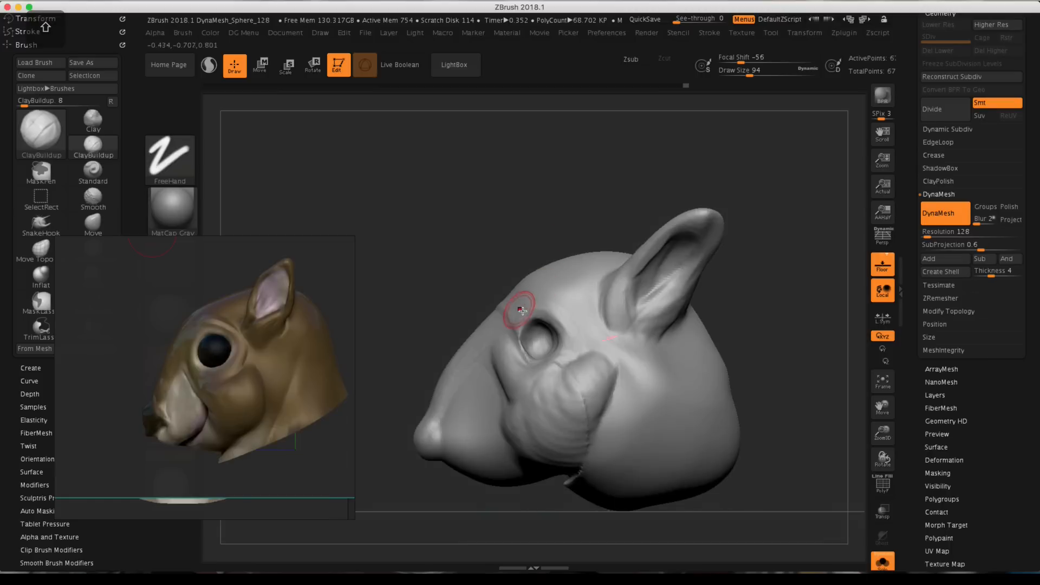
left_click_drag(521, 310, 566, 338)
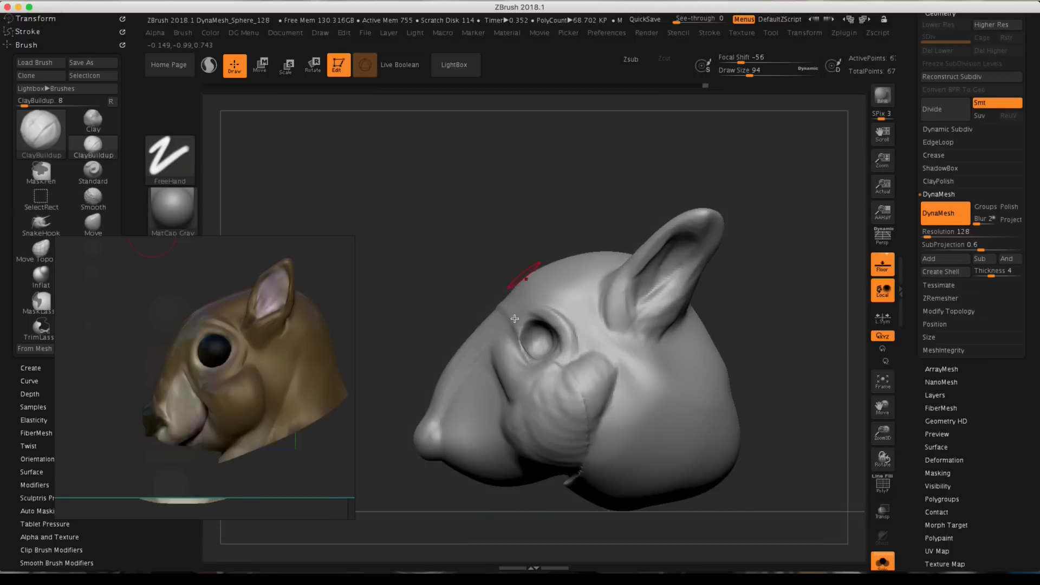
mouse_move(747, 304)
left_mouse_down()
mouse_move(795, 278)
mouse_move(779, 281)
mouse_move(764, 256)
left_mouse_up()
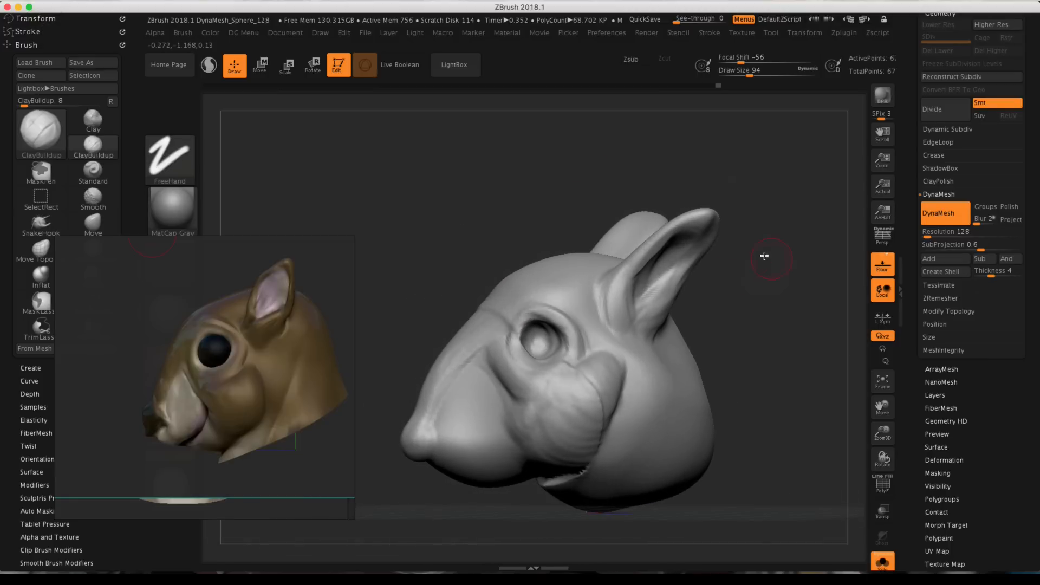
Try building up clay inside the eye socket, and step back in the undo history to remove it.
left_click_drag(757, 292, 726, 283, "shift")
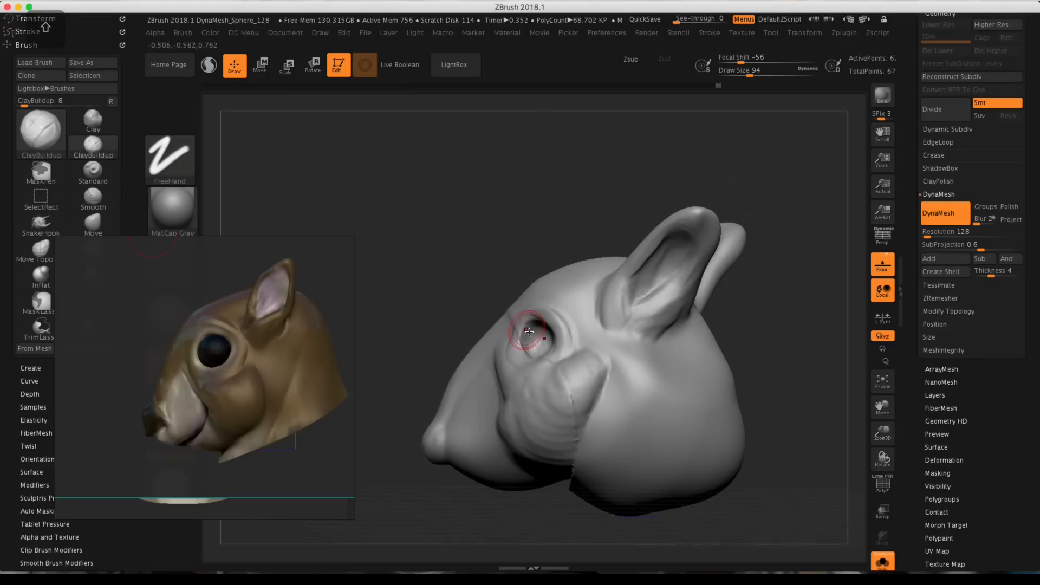
left_click_drag(534, 342, 547, 335)
left_click_drag(595, 238, 605, 198)
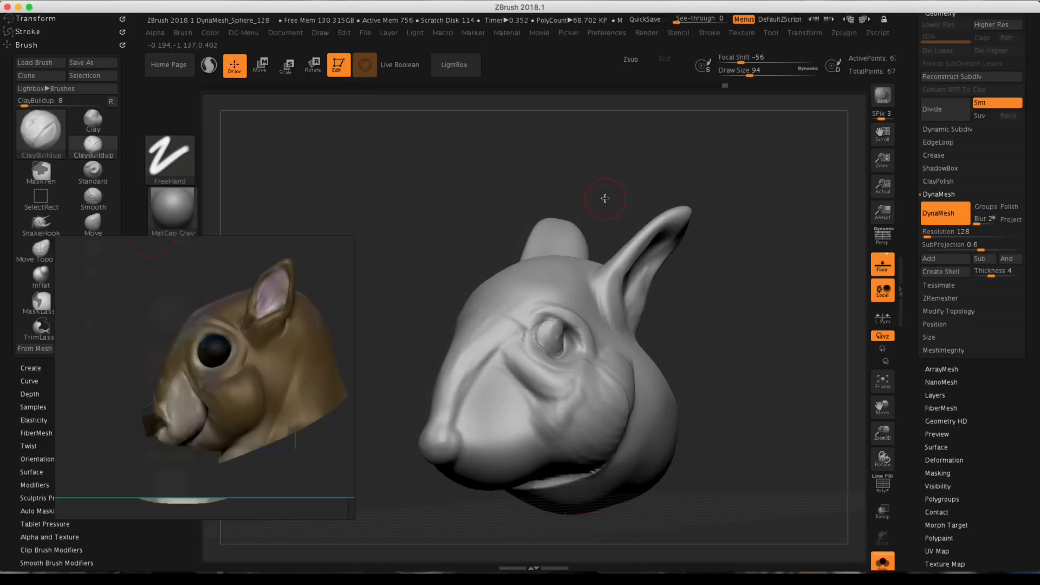
left_click(718, 85)
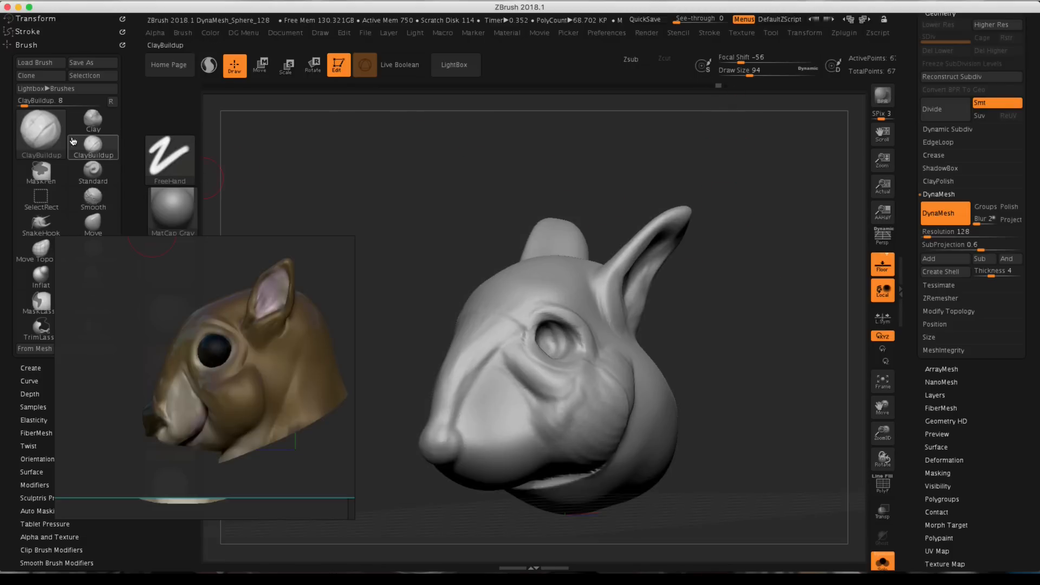
Select the IMM Primitives brush and choose Sphere 32 as the mesh to insert.
left_click(92, 119)
left_click(57, 136)
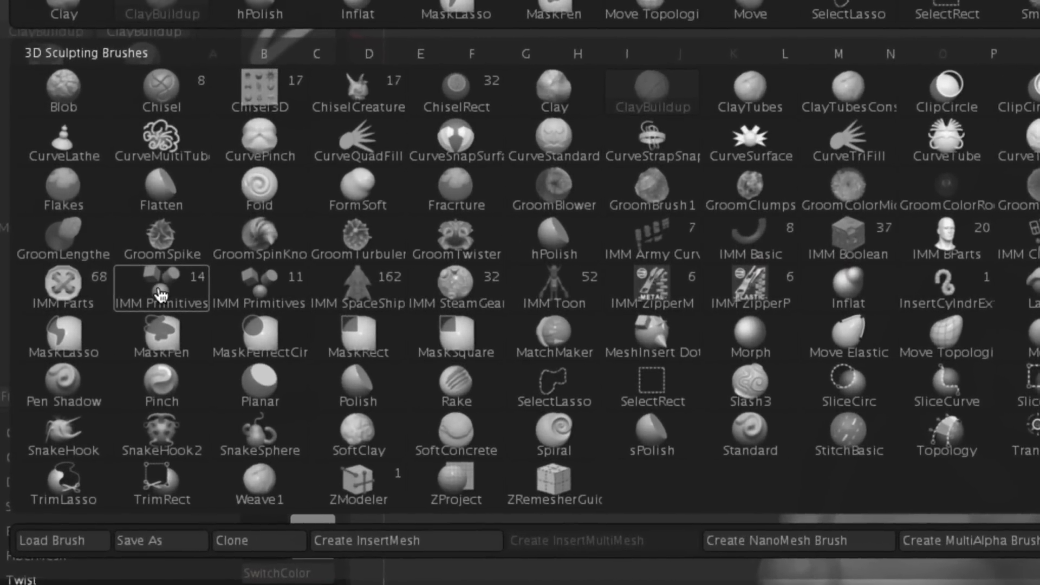
left_click(160, 293)
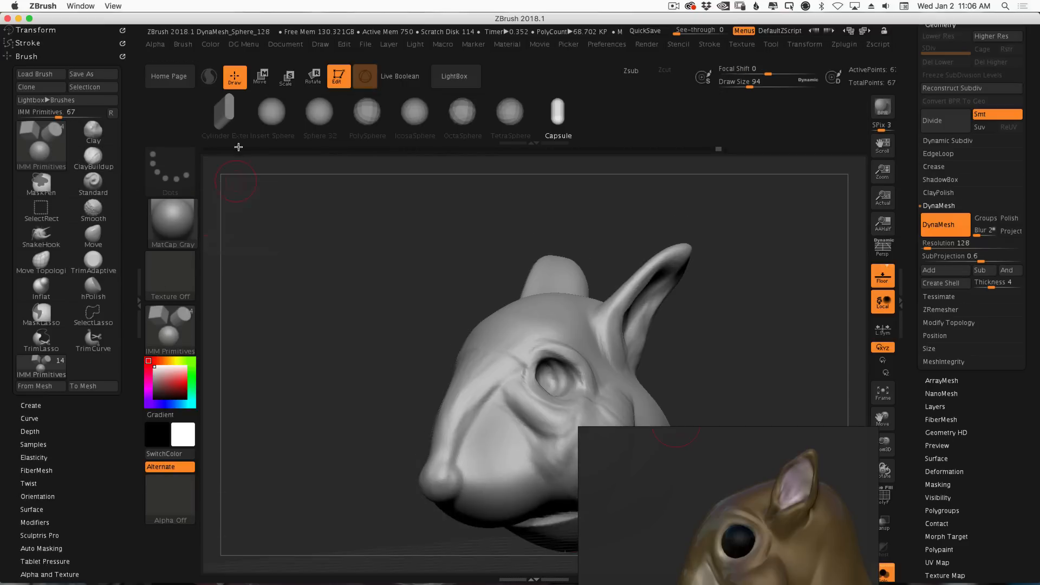
left_click_drag(342, 110, 585, 115)
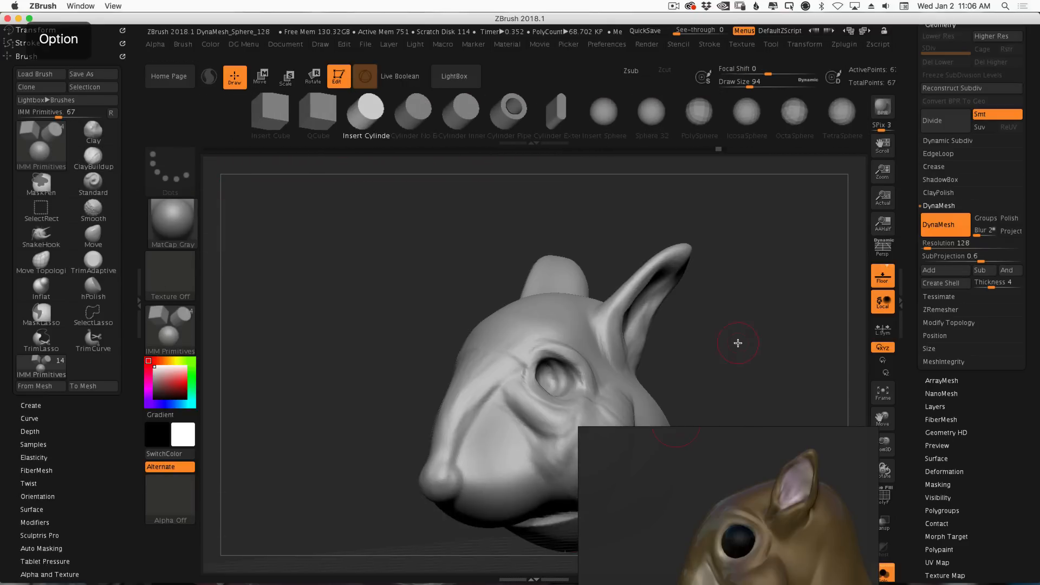
mouse_move(738, 344)
left_mouse_down("alt")
mouse_move(674, 298)
mouse_move(658, 261)
left_mouse_up("alt")
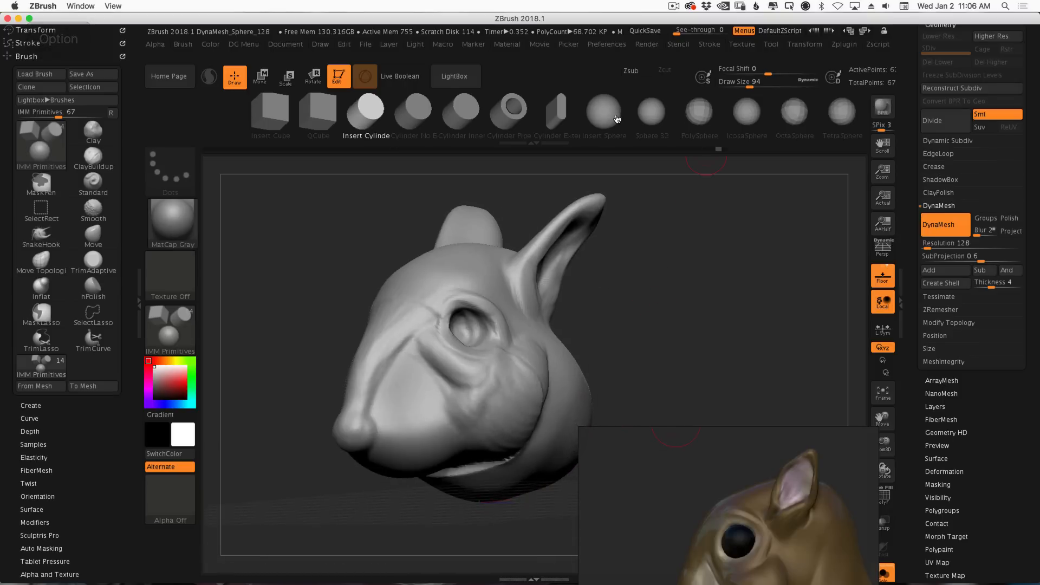
left_click(658, 113)
Insert a symmetrical pair of spheres into the eye sockets as eyeballs and check them from both sides.
mouse_move(582, 294)
left_mouse_down()
mouse_move(631, 297)
mouse_move(598, 281)
left_mouse_up()
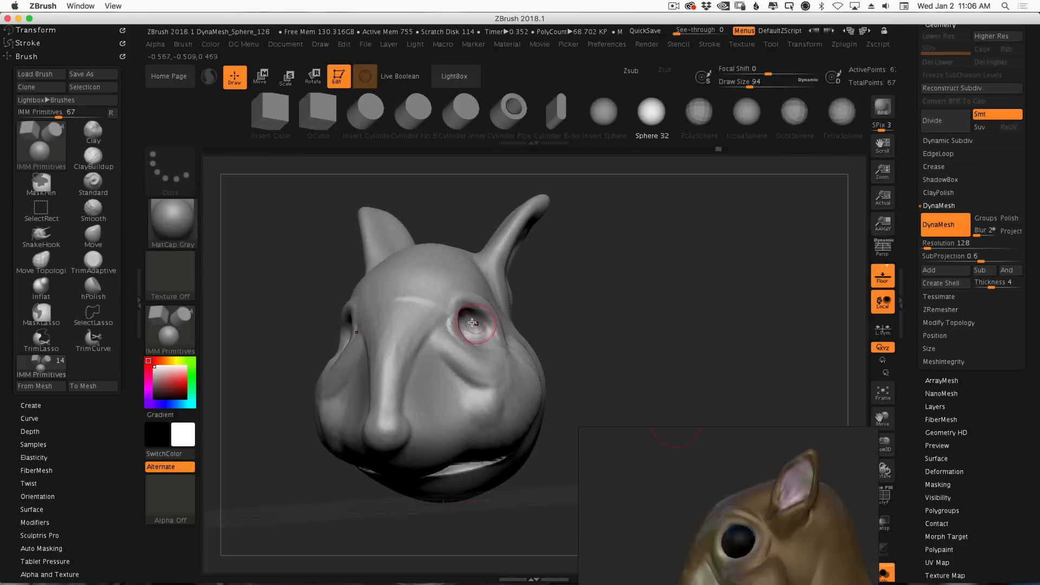
left_click_drag(470, 328, 504, 337)
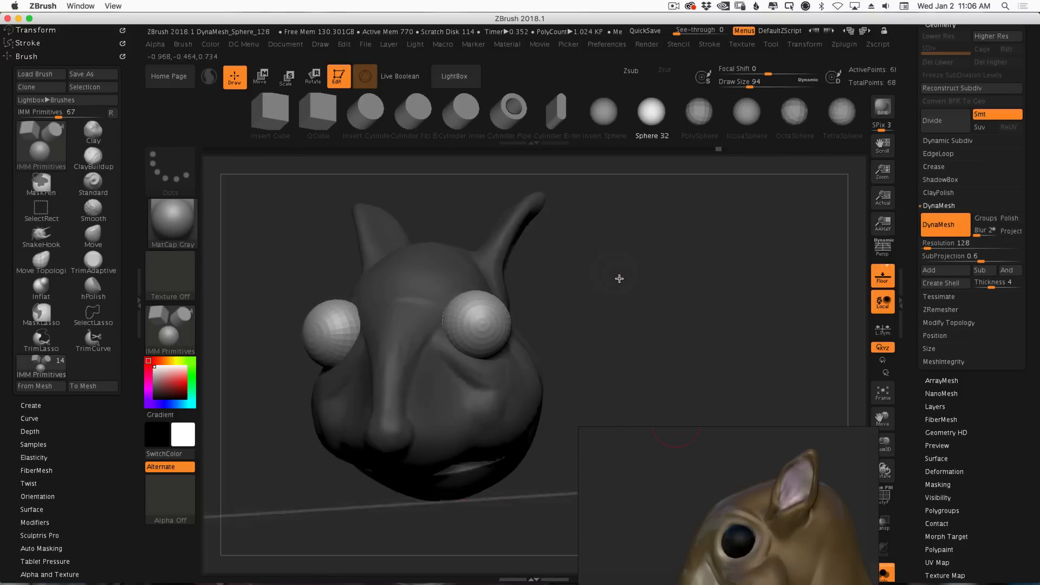
mouse_move(618, 278)
left_mouse_down()
mouse_move(626, 291)
mouse_move(615, 289)
mouse_move(626, 247)
mouse_move(608, 276)
mouse_move(516, 299)
left_mouse_up()
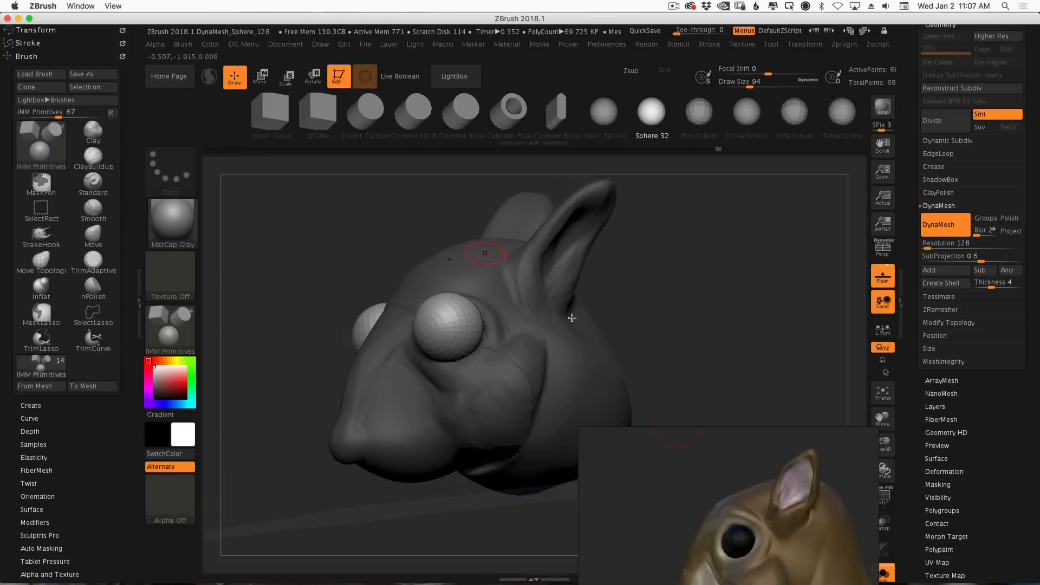
mouse_move(581, 355)
left_mouse_down()
mouse_move(680, 295)
mouse_move(741, 288)
mouse_move(761, 270)
mouse_move(614, 302)
mouse_move(662, 259)
left_mouse_up()
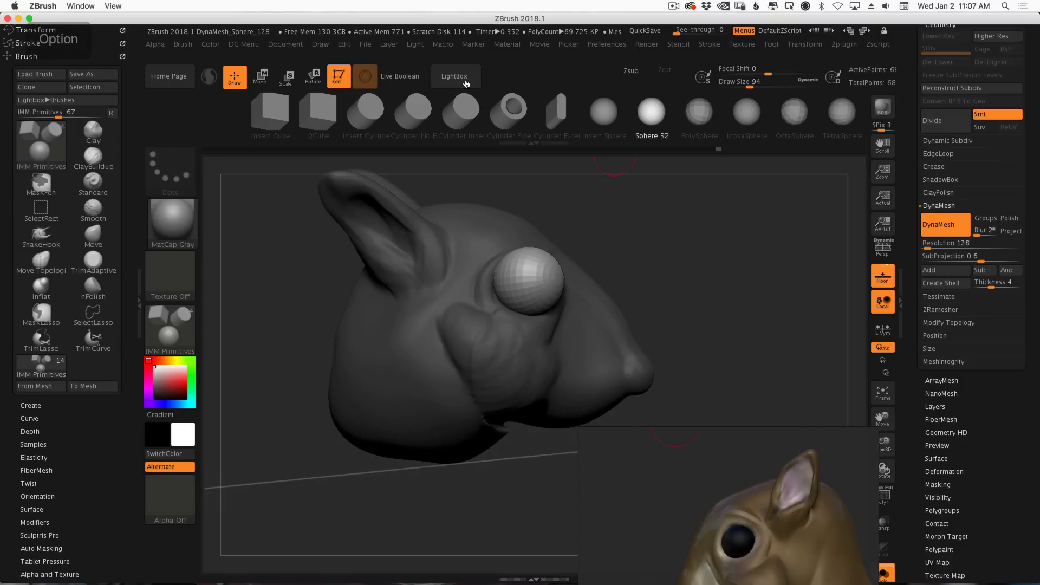
Move the eyeballs inward with the transform gizmo until they sit inside the sockets in the side and front views.
left_click(263, 77)
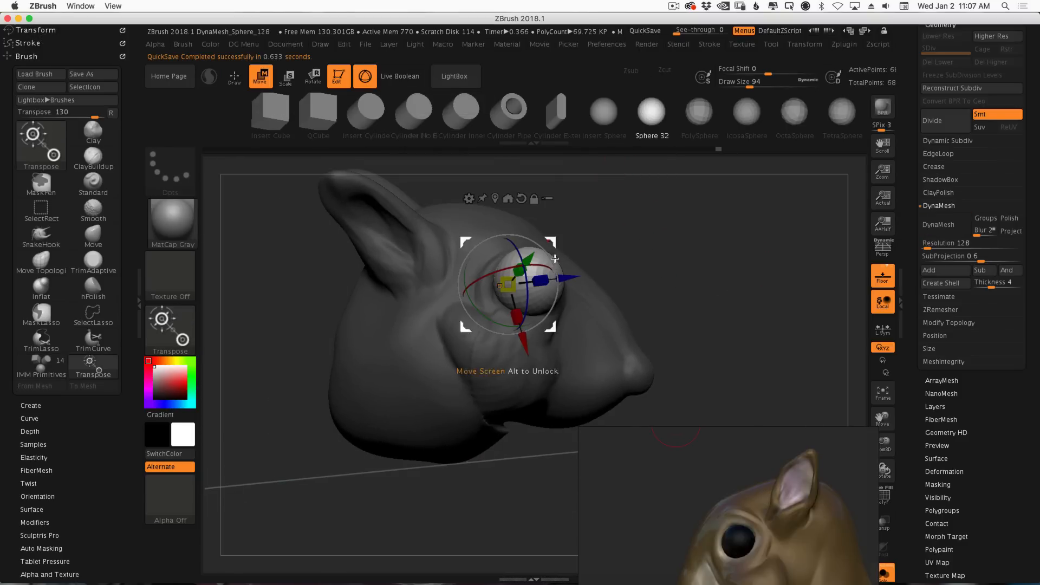
left_click_drag(517, 282, 507, 296)
left_click_drag(631, 219, 578, 242)
left_click_drag(516, 280, 512, 283)
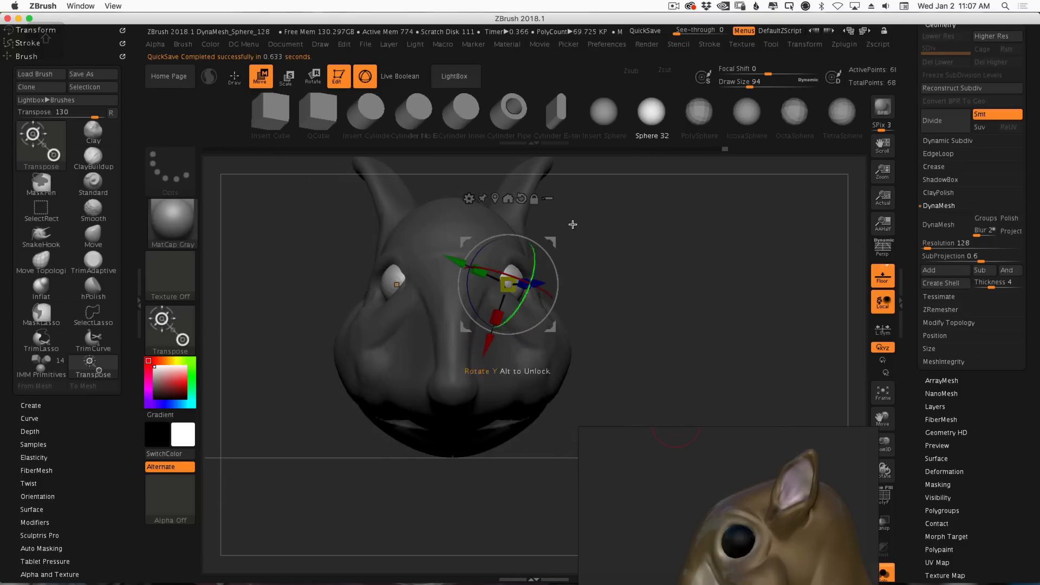
left_click_drag(557, 239, 563, 247)
mouse_move(713, 253)
left_mouse_down()
mouse_move(743, 258)
mouse_move(759, 236)
left_mouse_up()
Return to Draw mode and clear the mask from the head.
key("ctrl")
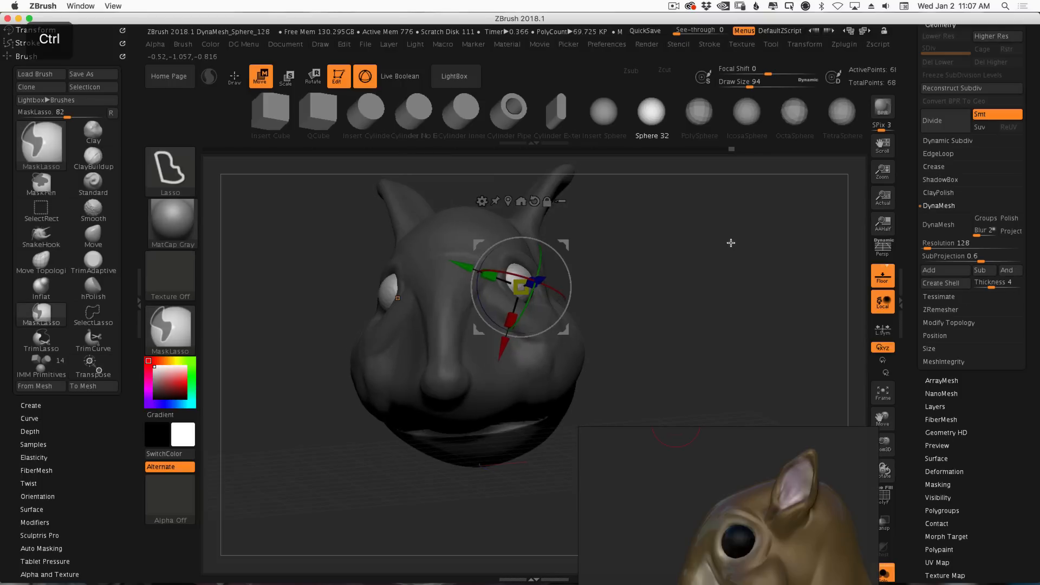
left_click(235, 77)
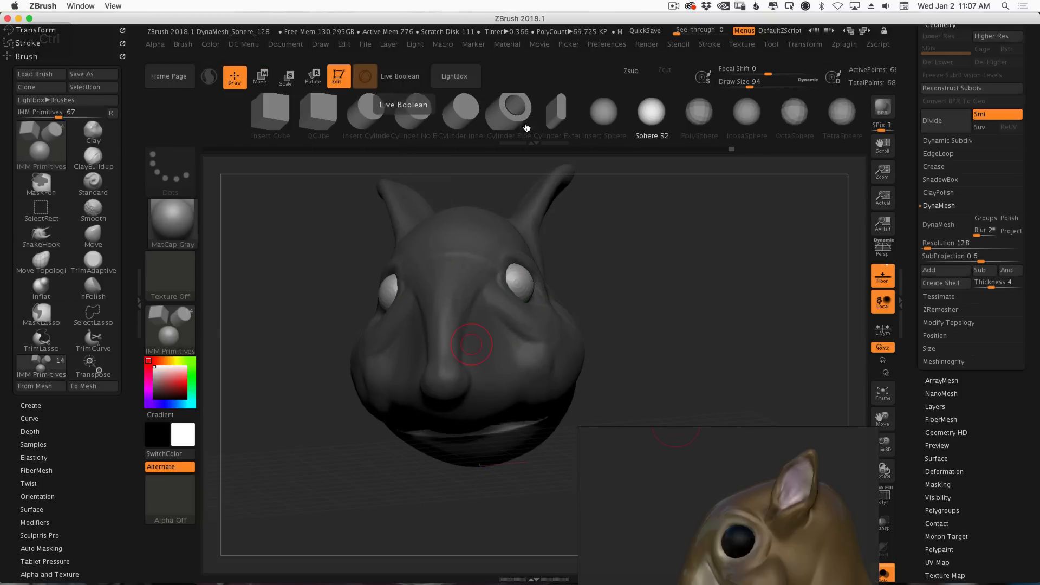
key("ctrl")
key("ctrl")
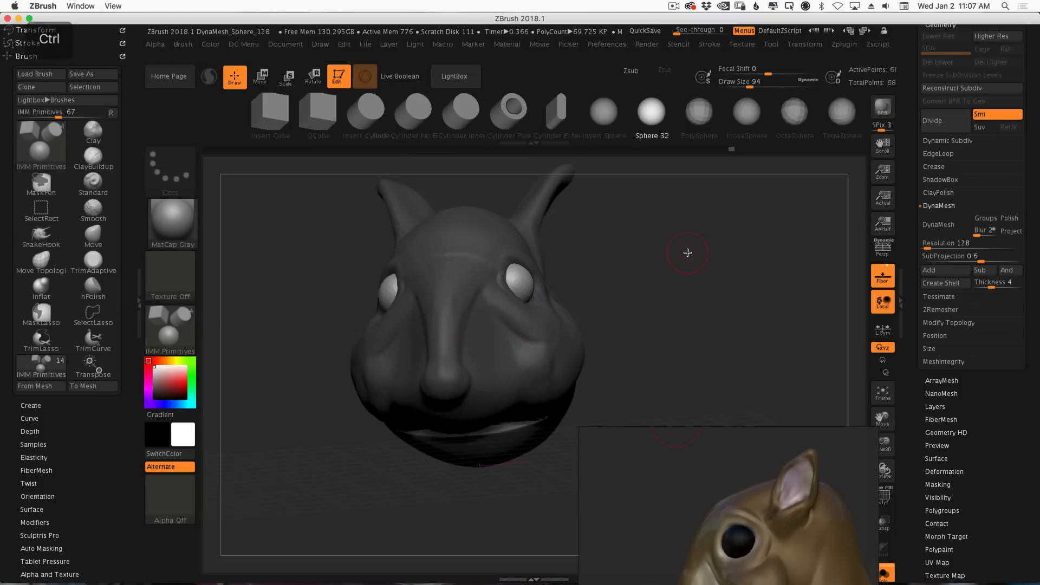
mouse_move(720, 255)
left_mouse_down("ctrl")
mouse_move(707, 228)
mouse_move(604, 271)
mouse_move(697, 274)
mouse_move(720, 246)
left_mouse_up("ctrl")
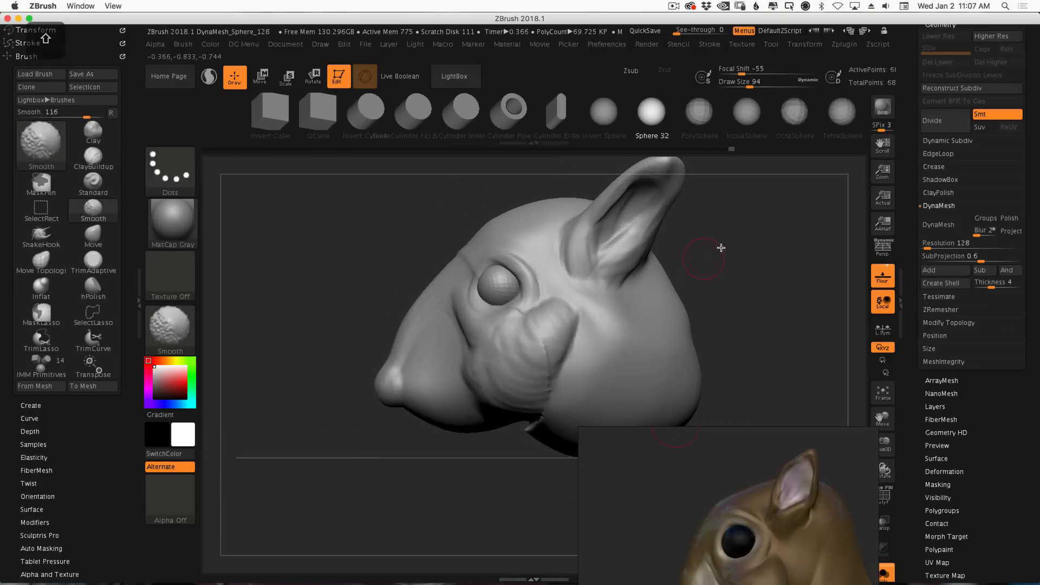
Place the squirrel reference image in front of the muzzle and smooth the rear crease of the cheek.
left_click_drag(734, 284, 690, 277, "alt")
left_click_drag(742, 432, 157, 333)
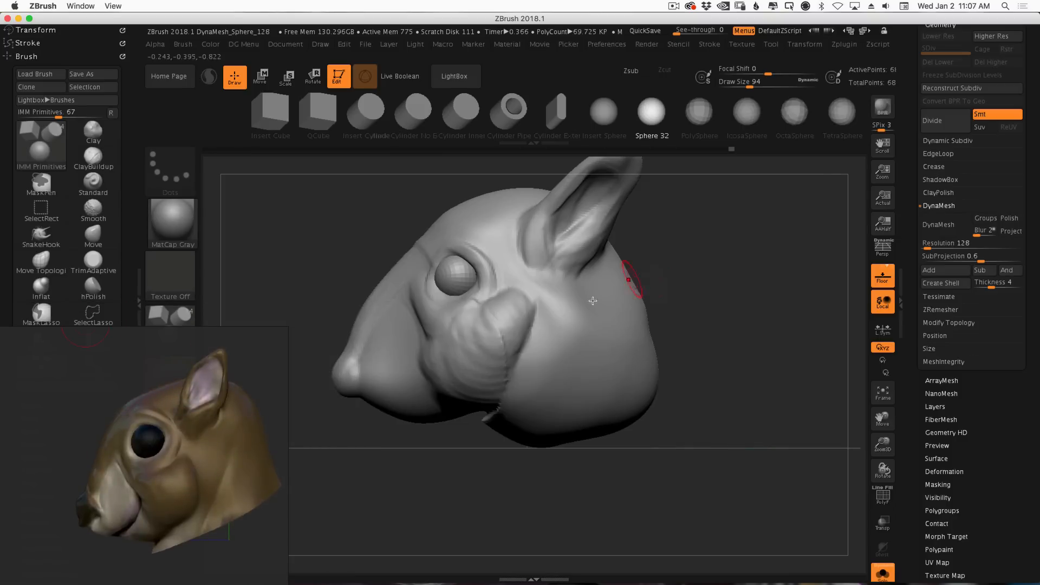
key("shift")
Build up the cheek below the eye with the ClayBuildup brush.
key("b")
key("c")
key("b")
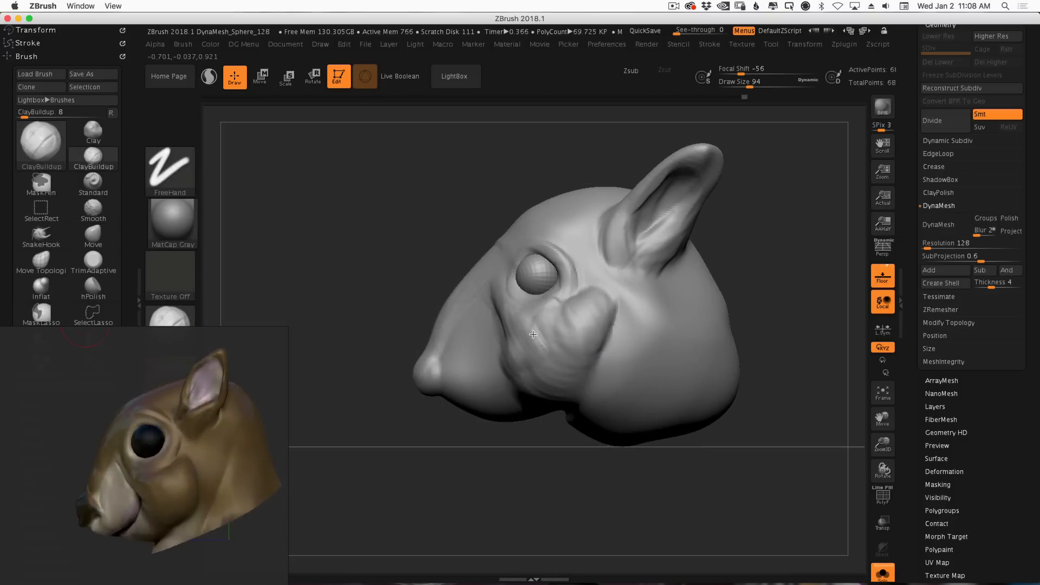
left_click_drag(533, 334, 532, 340)
Set the ClayBuildup draw size to 149 and reshape the cheek and the hollow in front of and below the eye.
left_click_drag(750, 244, 796, 239)
key("space")
left_click_drag(542, 327, 549, 327)
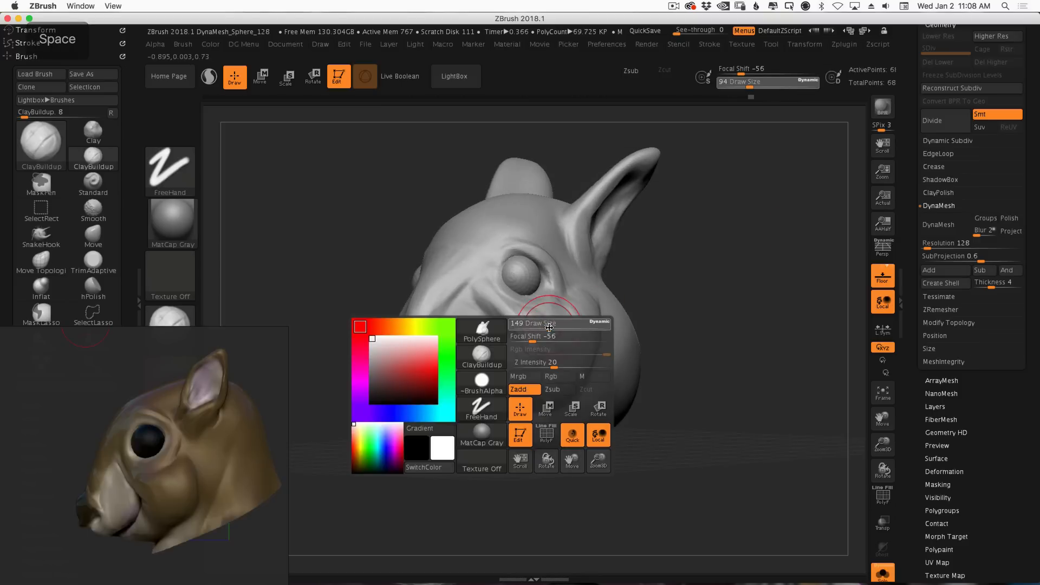
left_click_drag(485, 311, 542, 329, "alt")
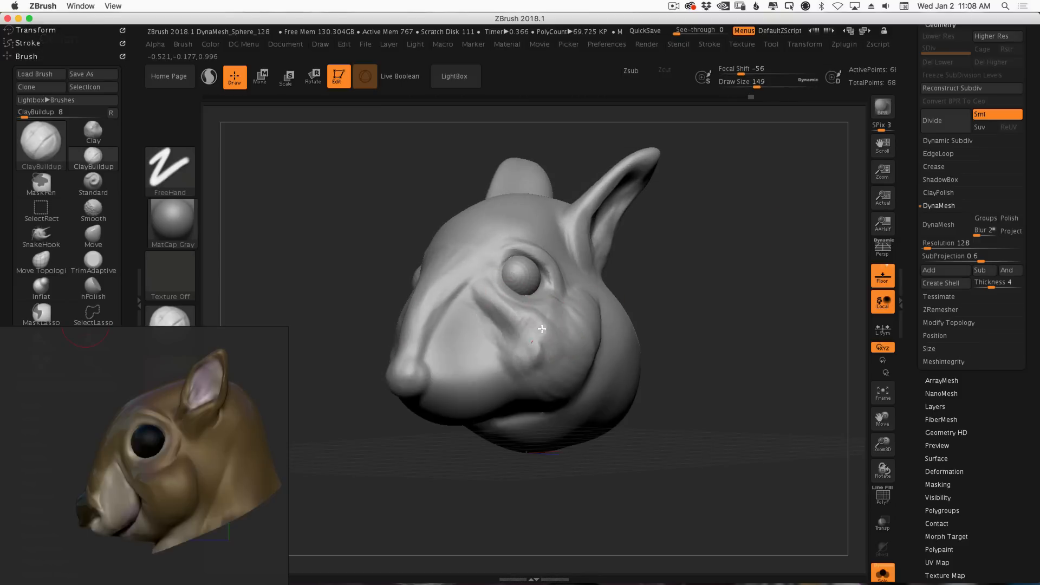
left_click_drag(673, 204, 499, 302)
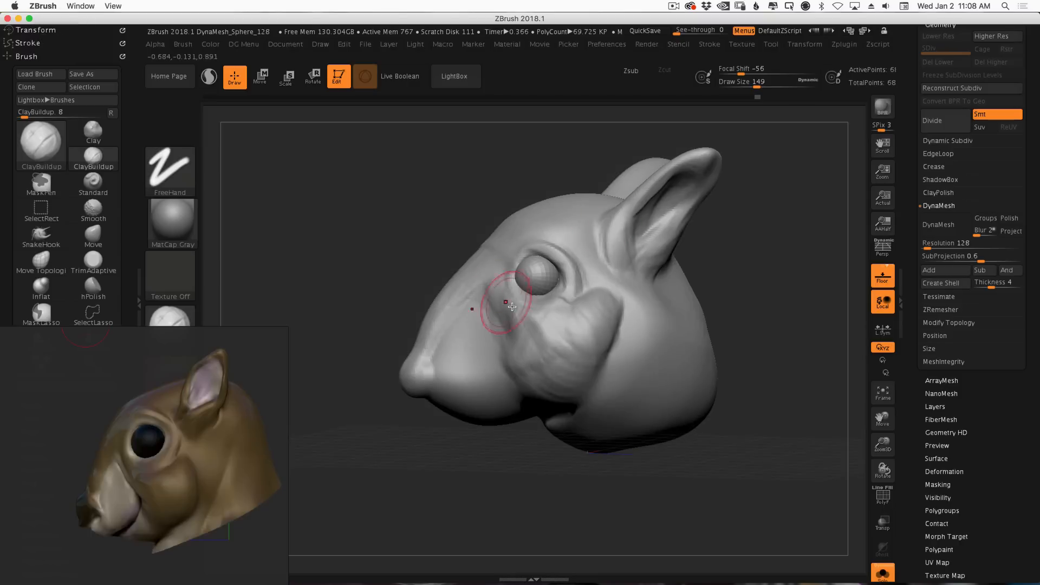
left_click_drag(551, 369, 562, 337)
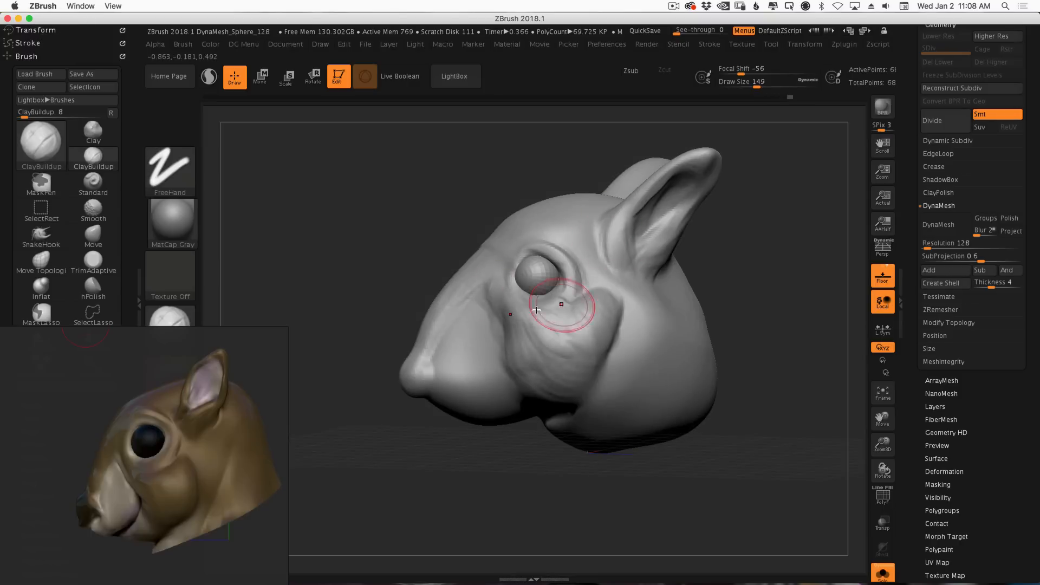
left_click_drag(562, 301, 582, 325)
mouse_move(690, 254)
left_mouse_down()
mouse_move(772, 254)
mouse_move(629, 227)
mouse_move(675, 244)
left_mouse_up()
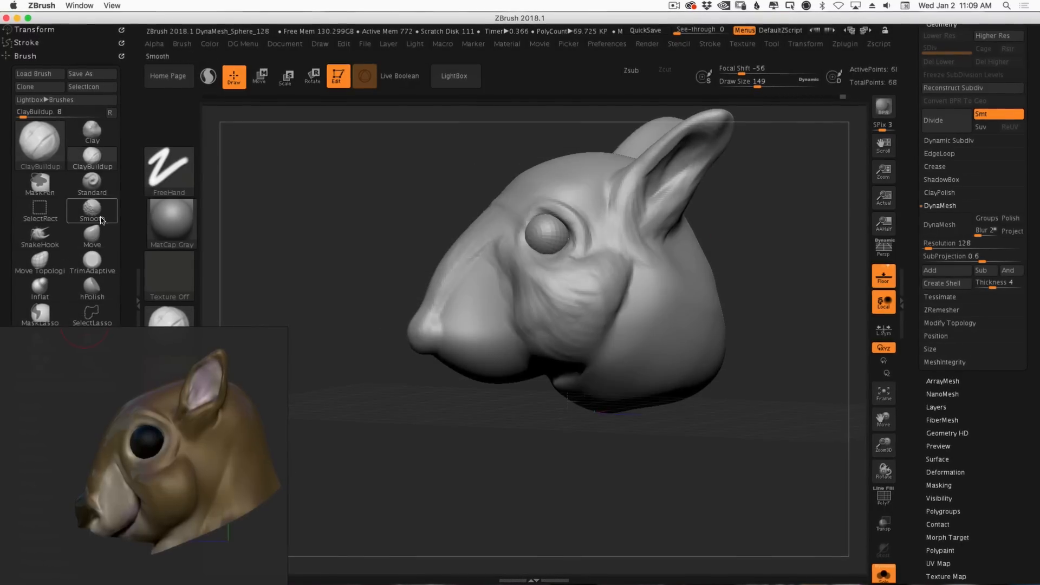
Choose the DamStandard brush and set its draw size to 62.
left_click(45, 145)
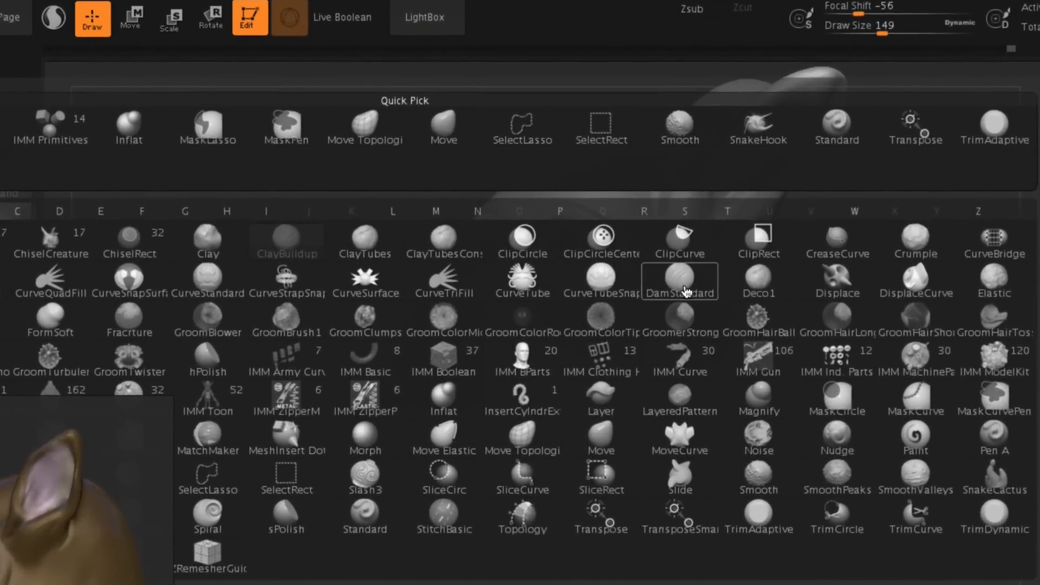
left_click(684, 281)
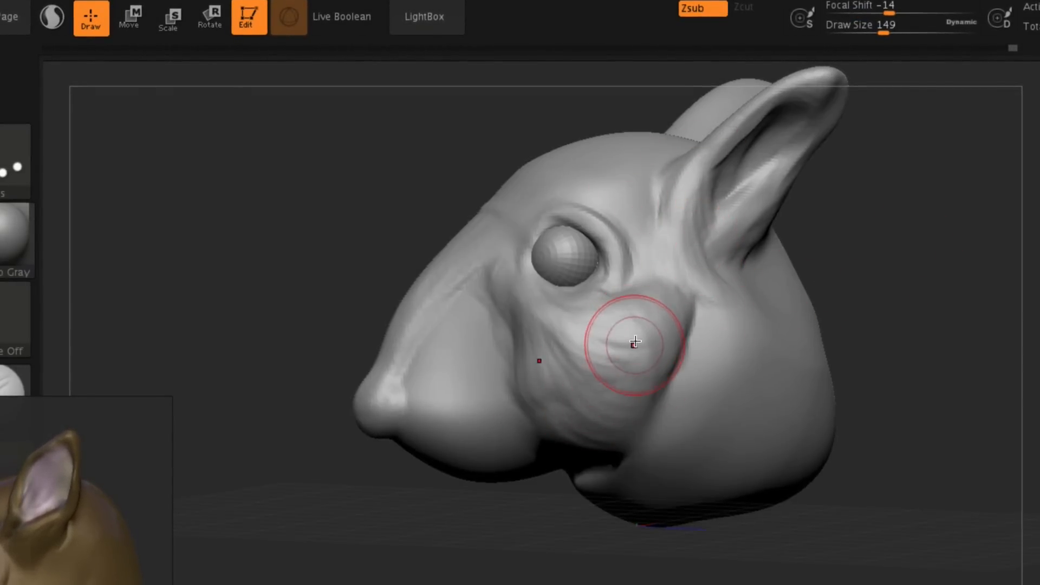
key("space")
left_click_drag(630, 362, 608, 362)
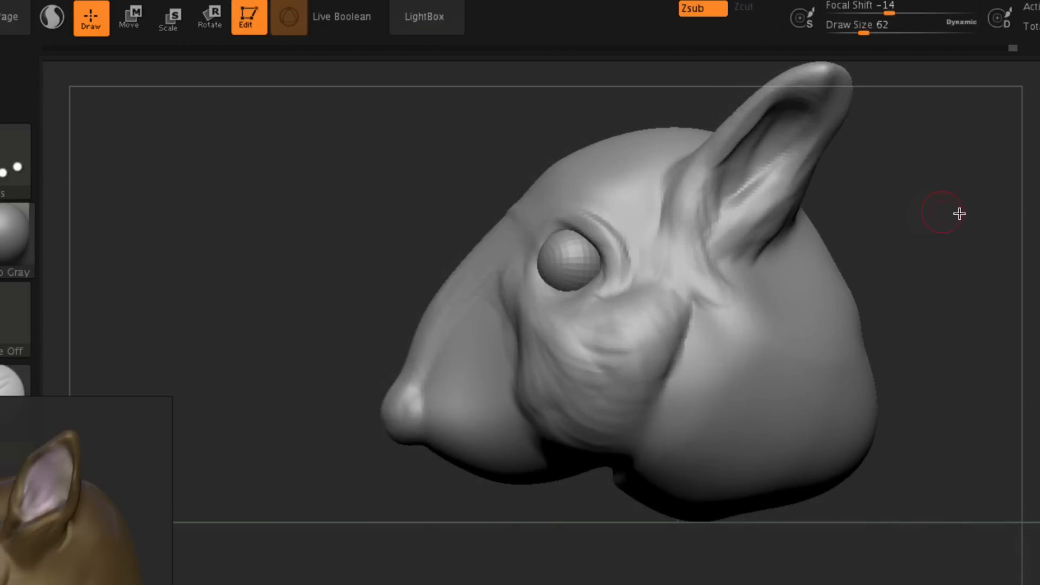
Display the polygroup wireframe, isolate the eyeballs and split the hidden head into its own subtool.
key("shift+f")
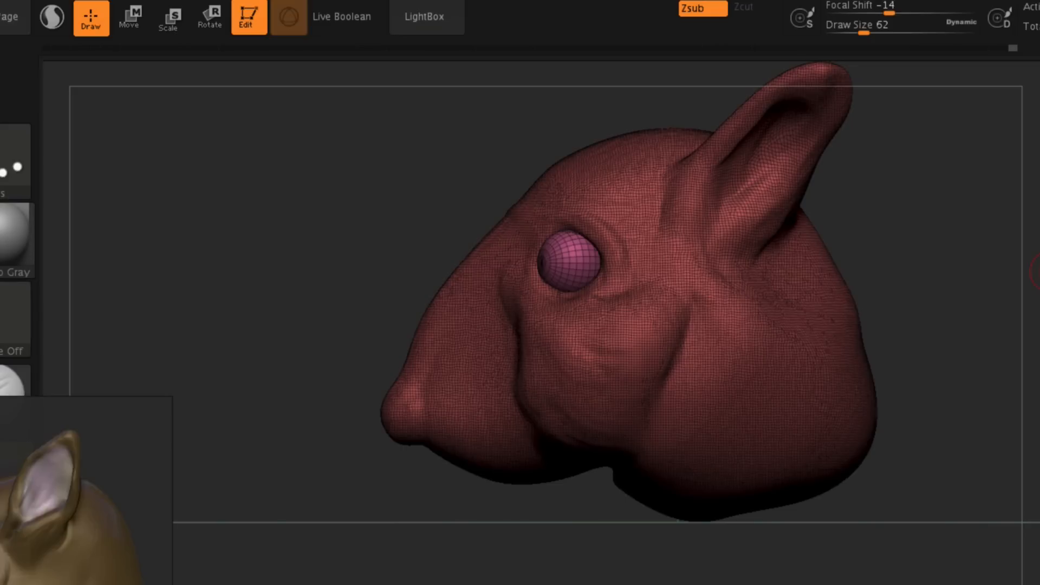
right_click_drag(1037, 272, 1029, 48, "ctrl")
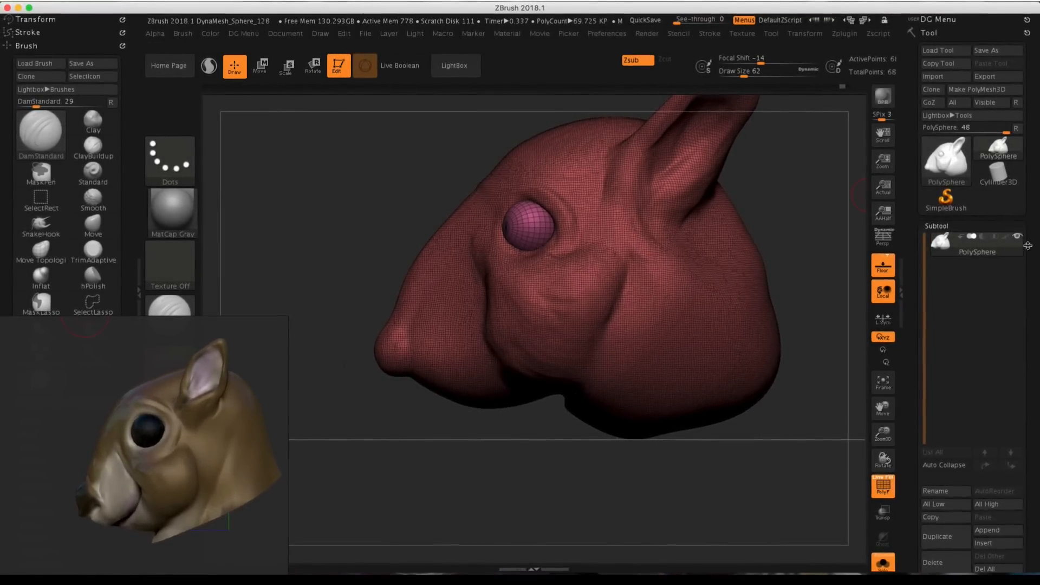
left_click_drag(1027, 245, 1023, 231)
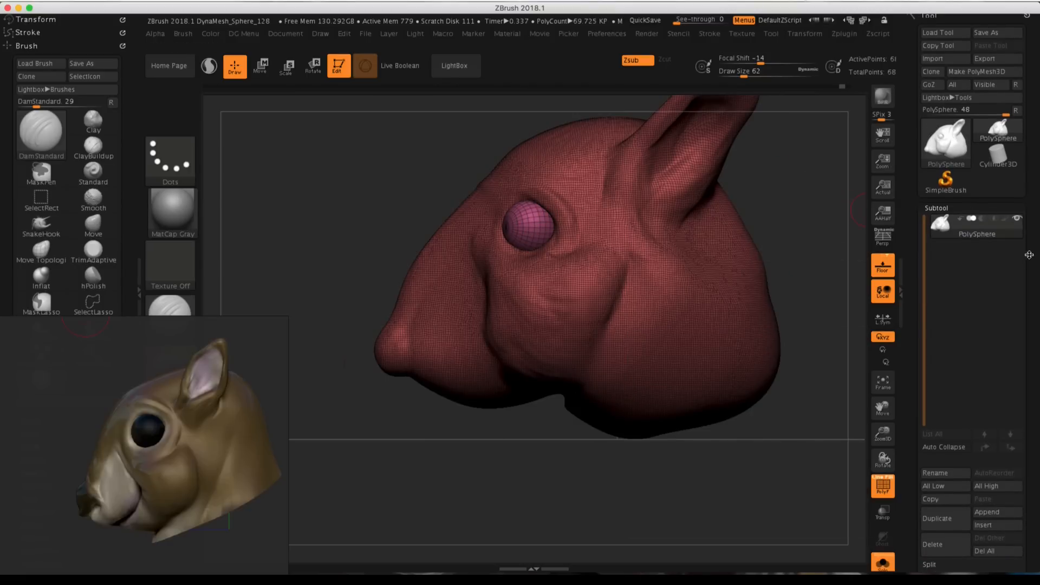
left_click_drag(1028, 255, 1020, 148)
left_click(960, 330)
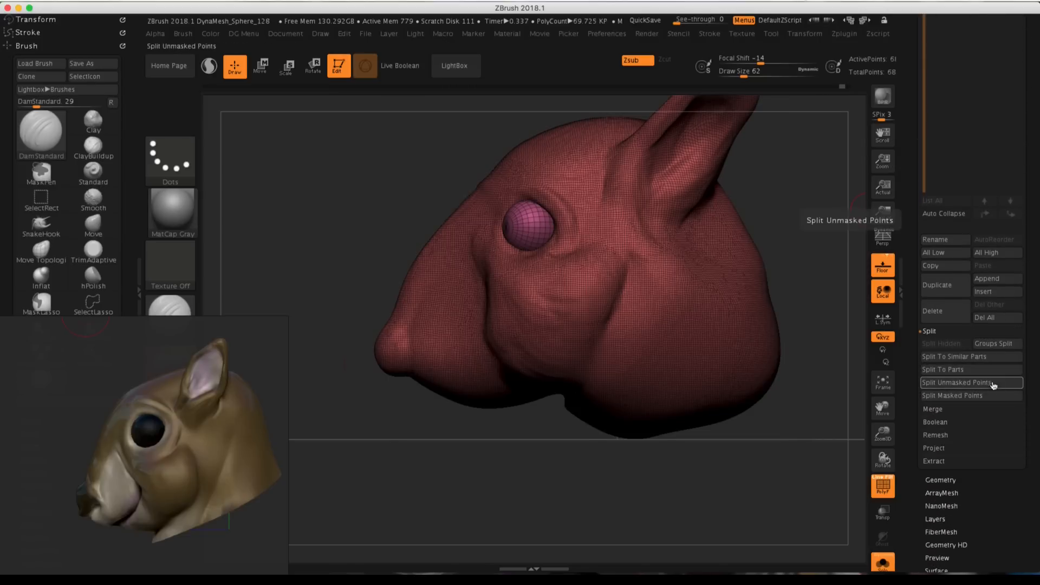
left_click(520, 227, "ctrl+shift")
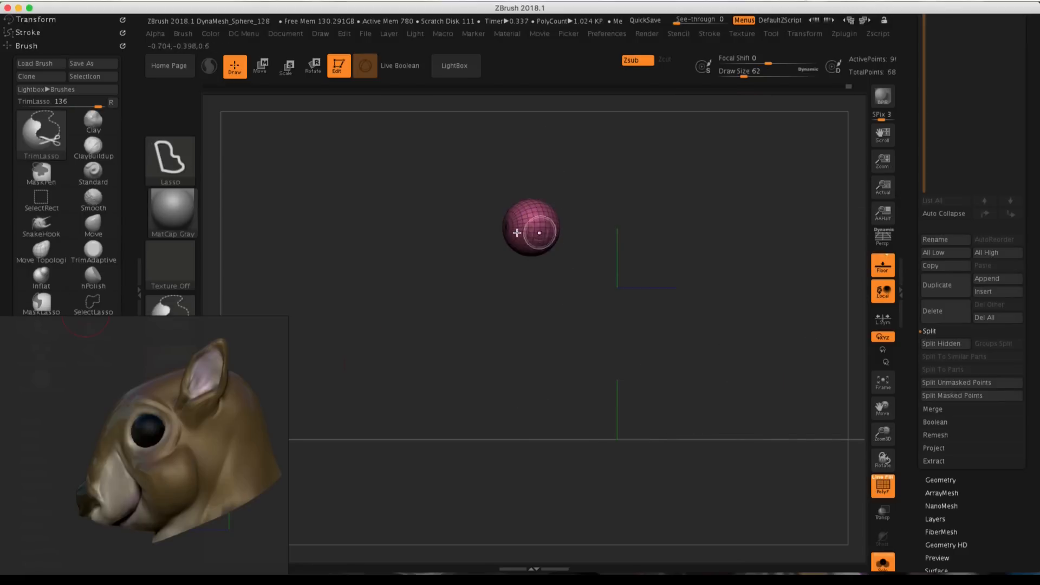
key("ctrl")
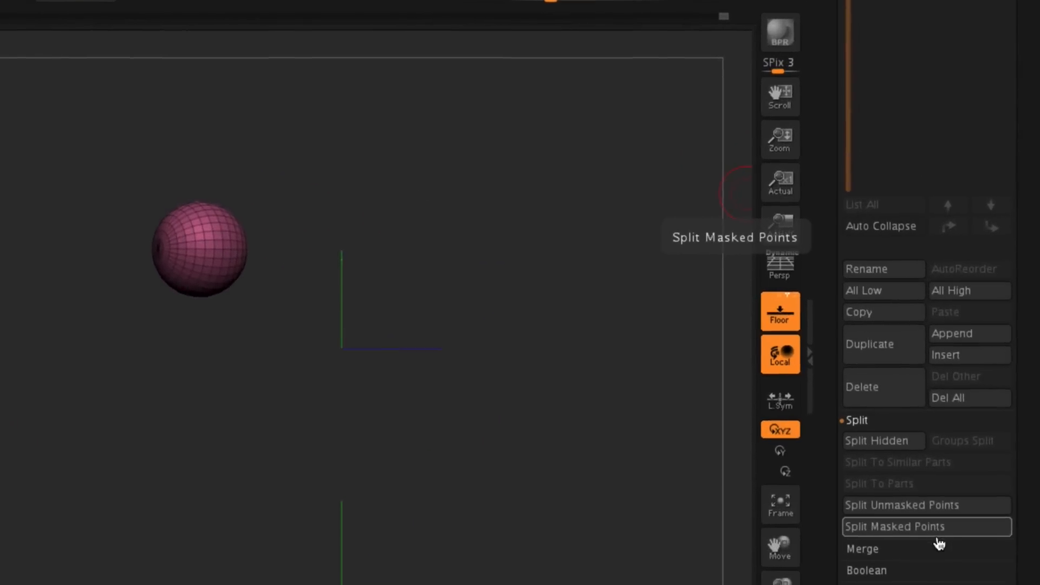
left_click(893, 441)
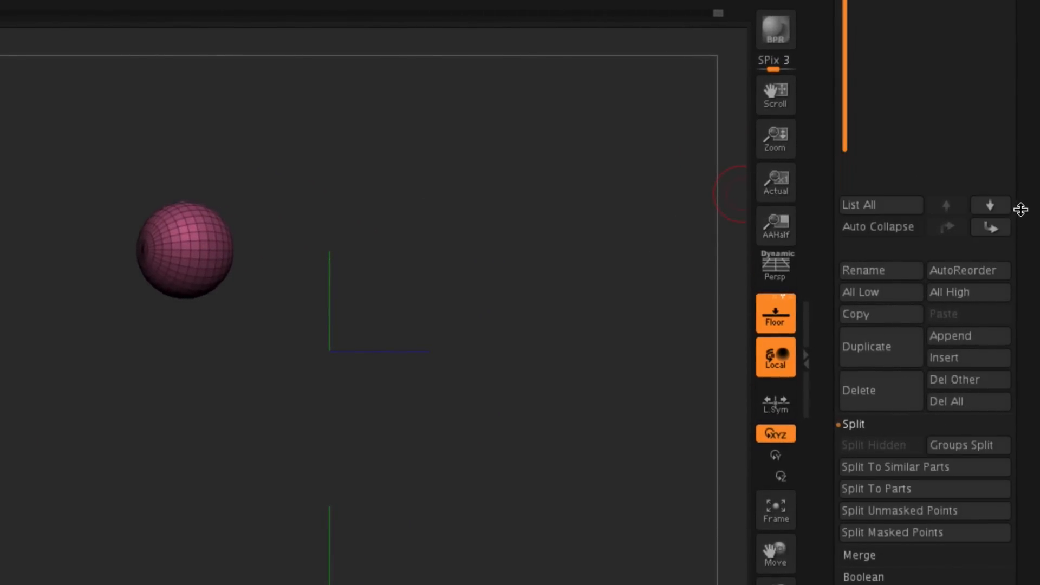
Make the head the active subtool and switch off the wireframe display.
left_click_drag(1020, 209, 1019, 325)
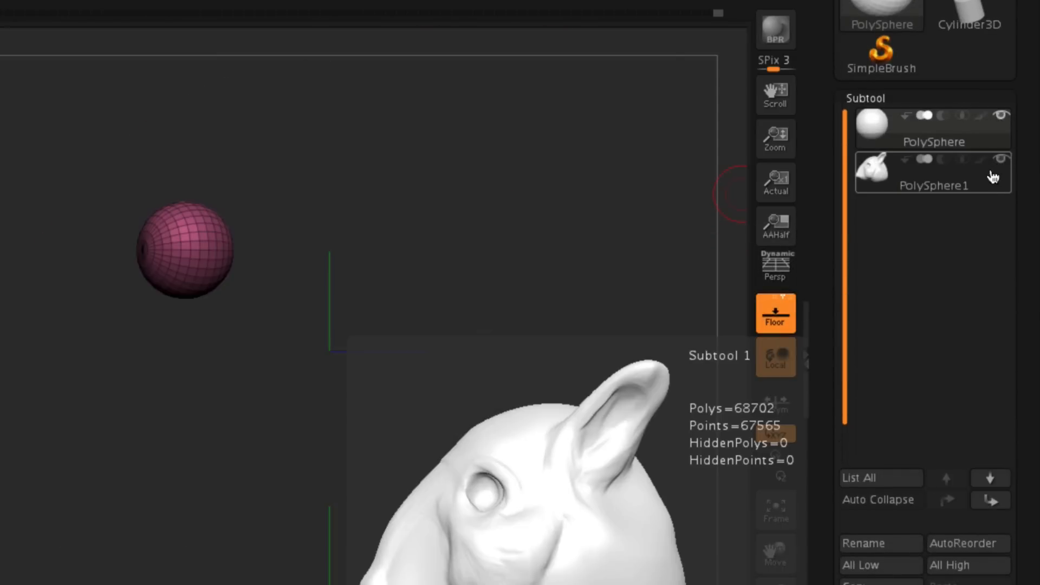
left_click(994, 178)
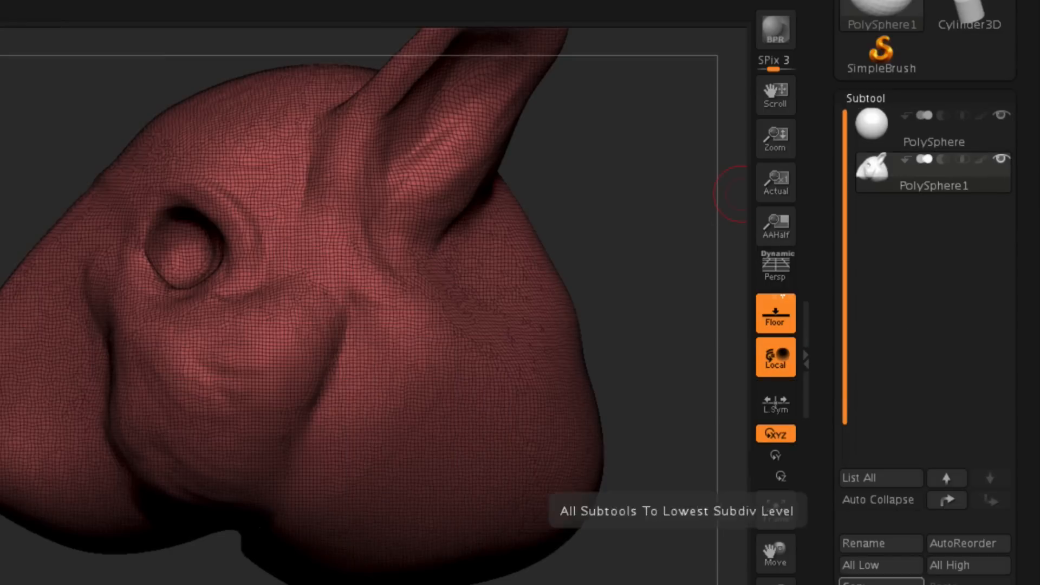
left_click_drag(699, 347, 725, 238)
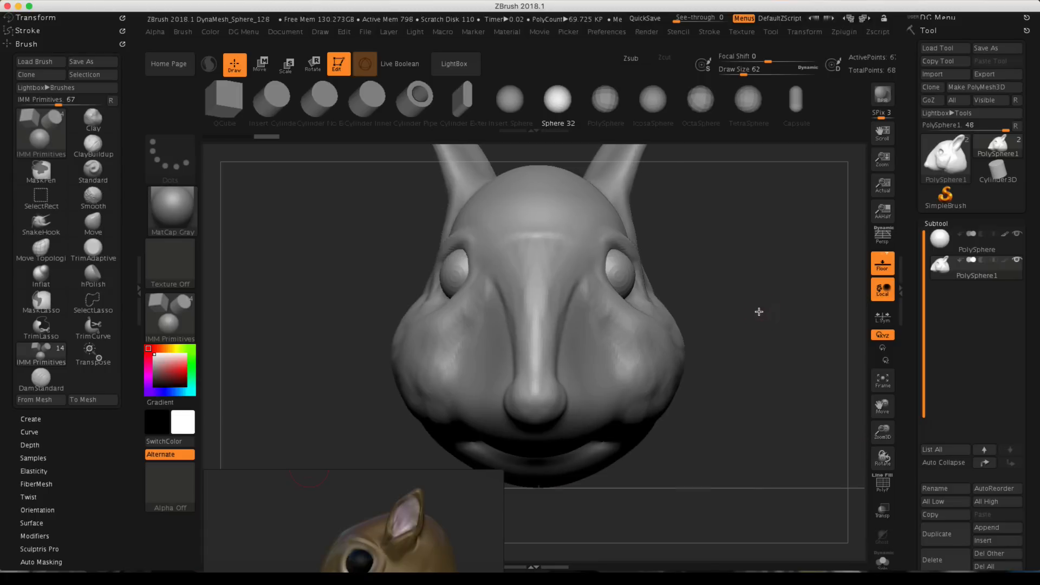
Mask the head with a lasso so that only the mouth and lower muzzle region stays unmasked.
left_click_drag(759, 309, 720, 302)
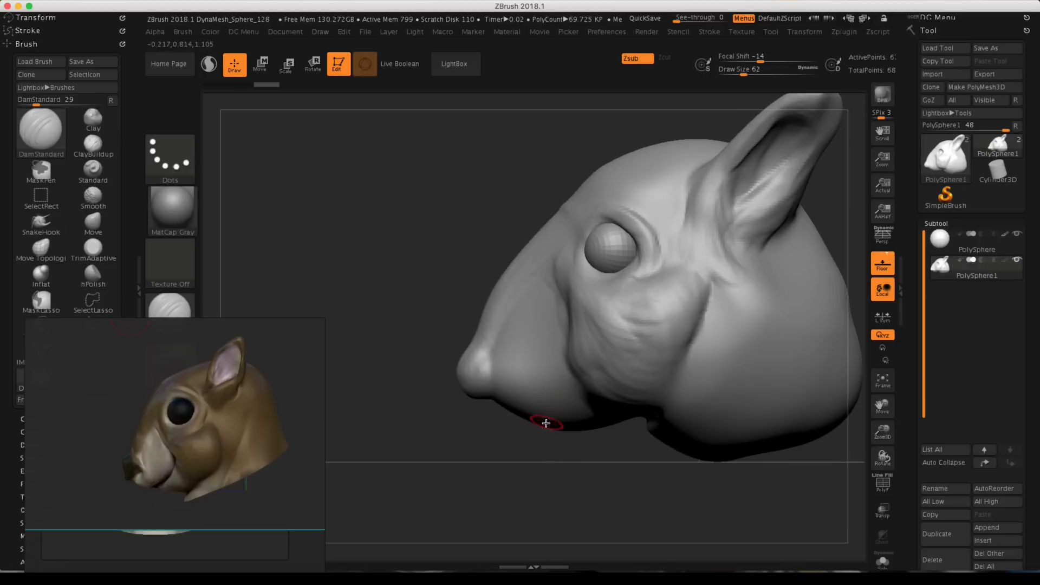
key("ctrl")
key("ctrl")
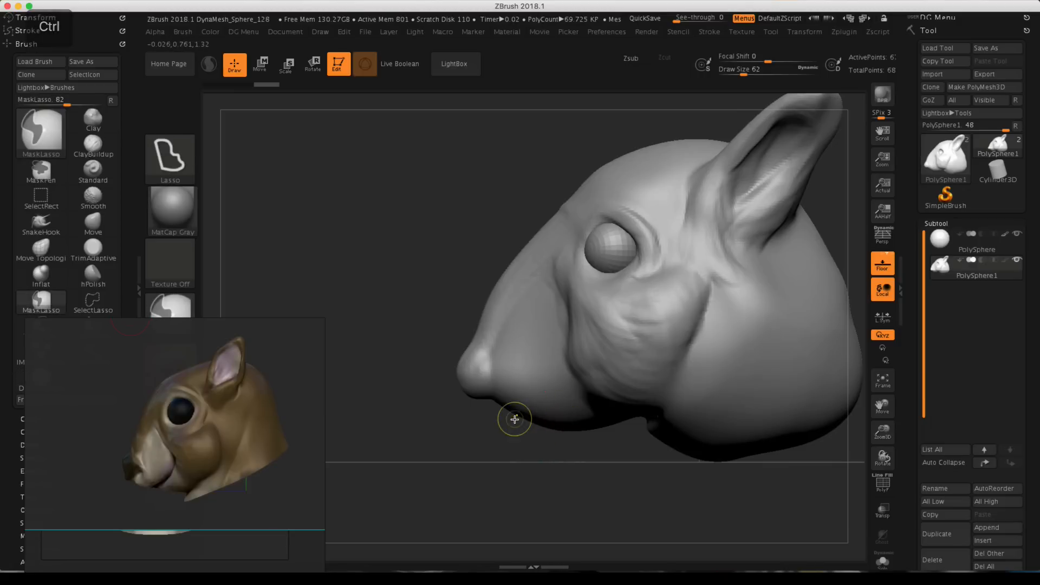
mouse_move(502, 417)
left_mouse_down("ctrl+shift")
mouse_move(591, 351)
mouse_move(599, 441)
mouse_move(486, 422)
left_mouse_up("ctrl+shift")
left_click(215, 485)
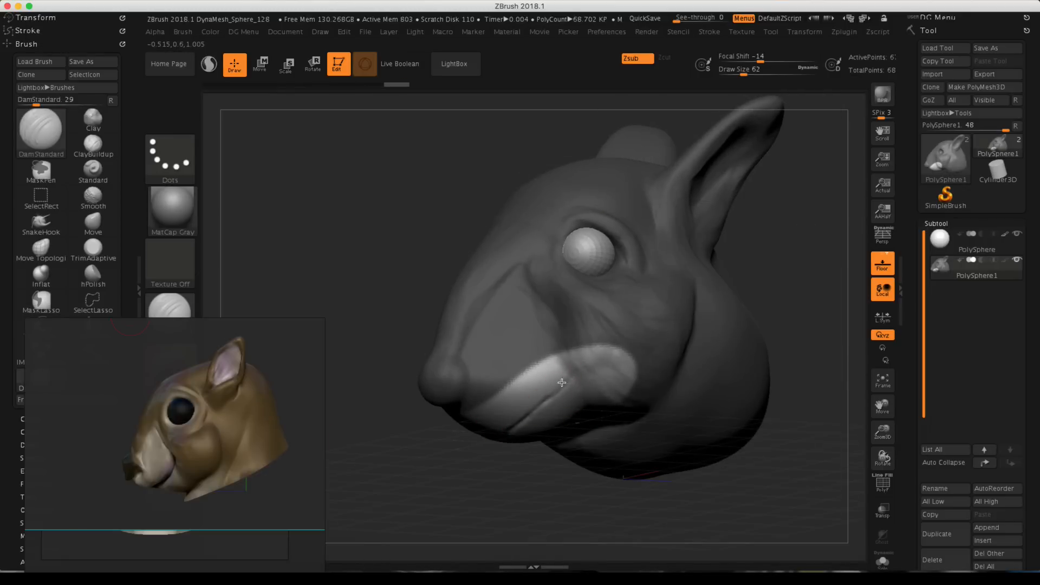
Carve the mouth line along the lower muzzle with DamStandard at a higher Z Intensity and clear the mask.
left_click_drag(504, 439, 570, 392)
key("space")
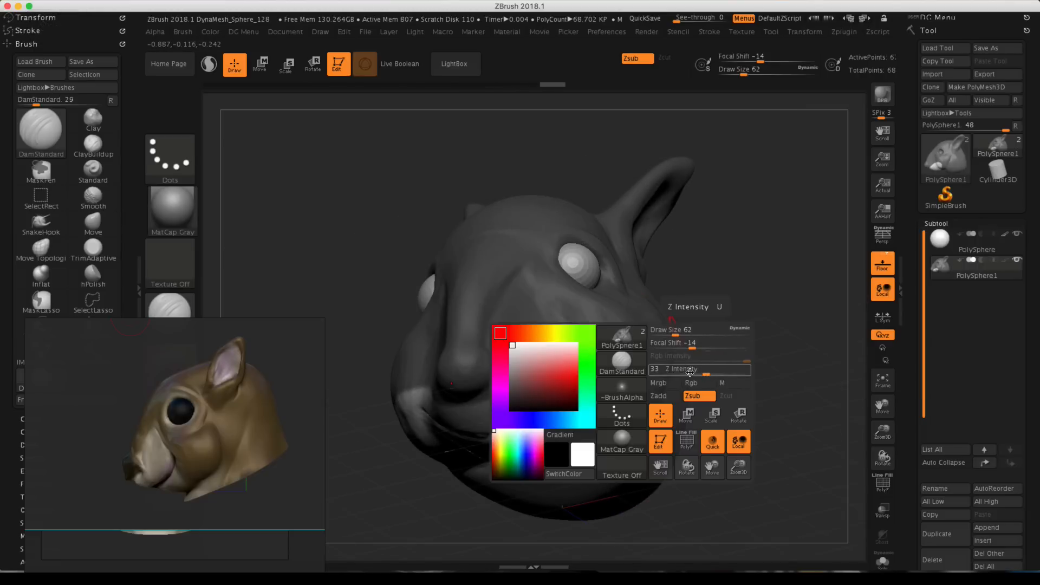
left_click_drag(706, 373, 719, 371)
left_click_drag(792, 311, 763, 301)
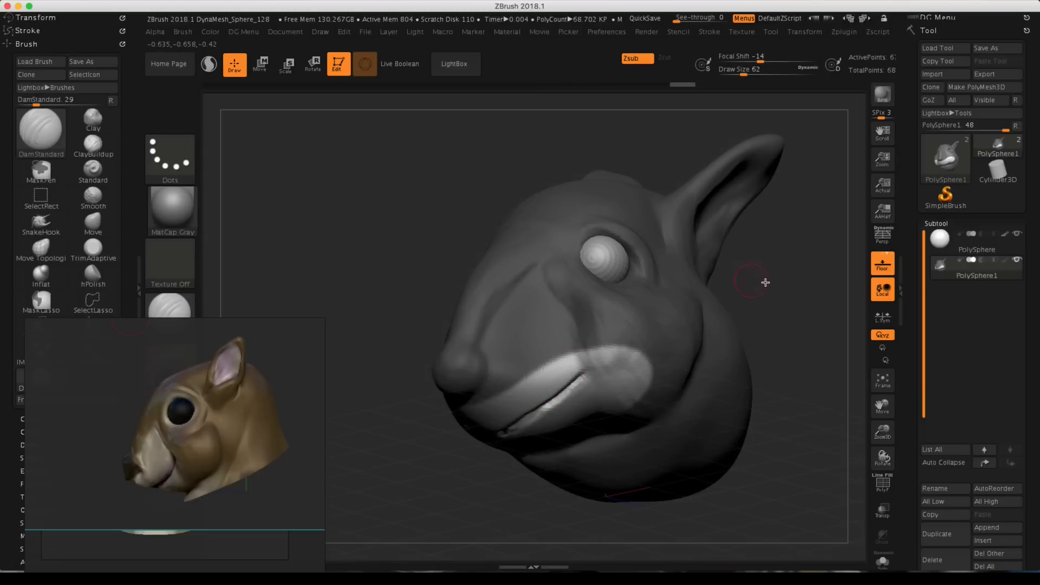
left_click_drag(766, 282, 749, 279)
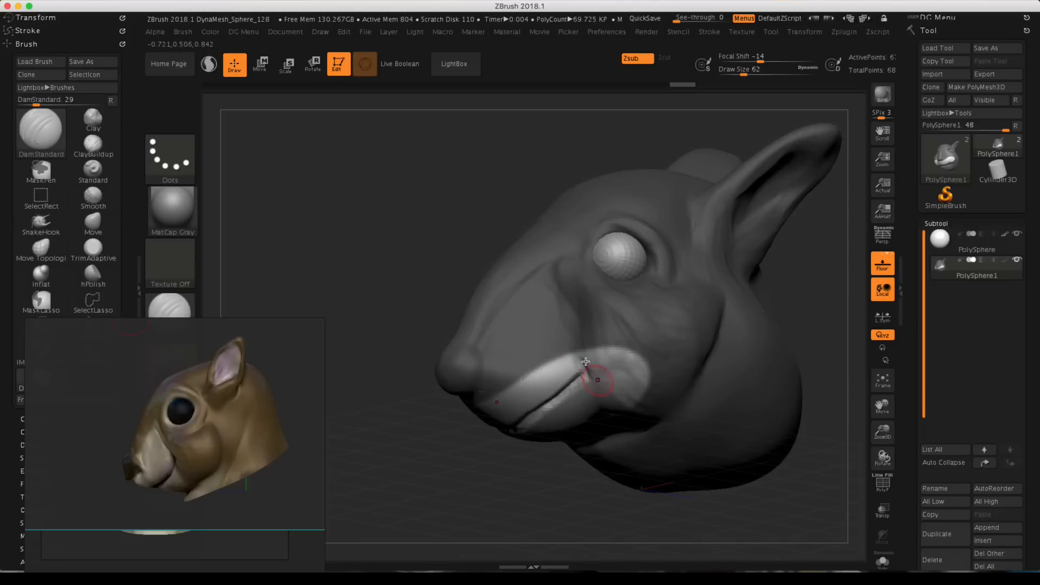
left_click(804, 271, "ctrl")
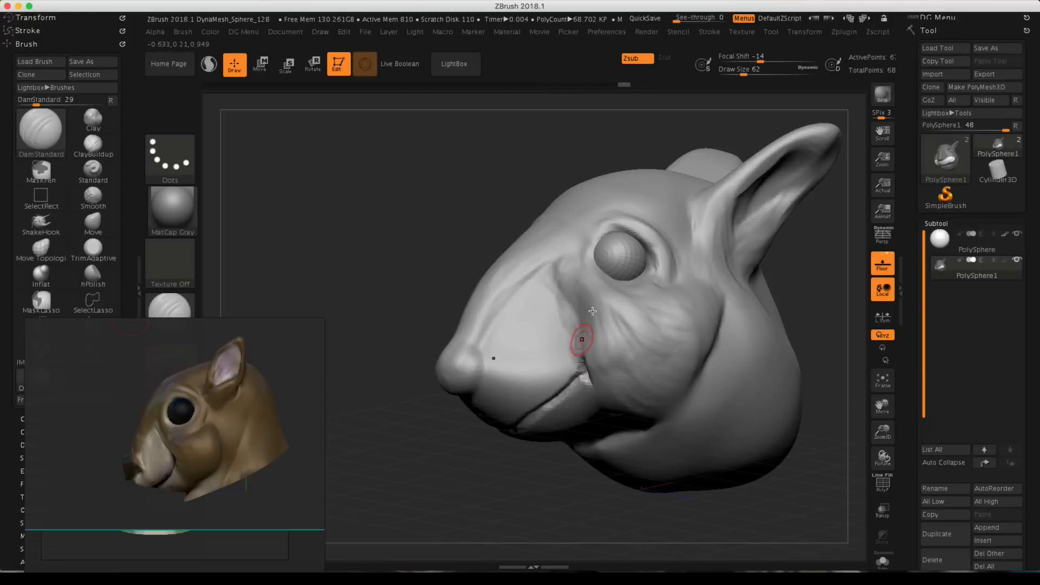
Enable DynaMesh on the head subtool at resolution 128.
left_click_drag(784, 286, 813, 232, "alt")
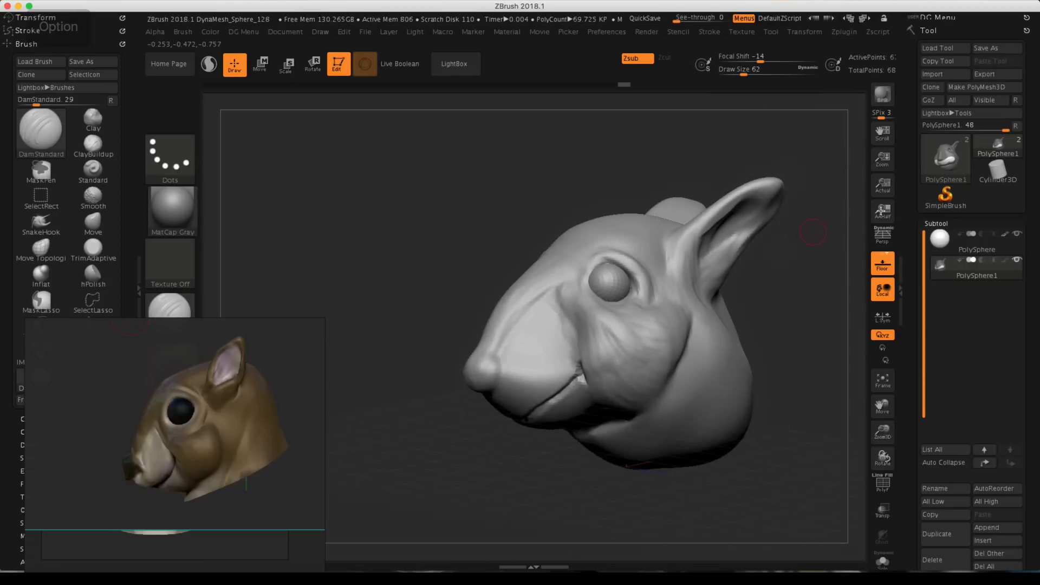
left_click_drag(1025, 405, 1025, 119)
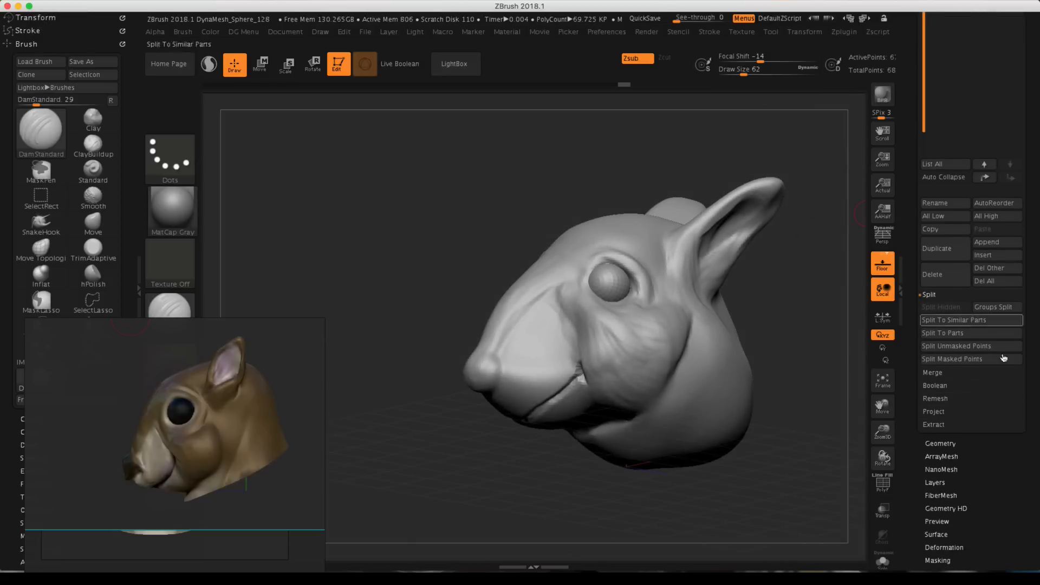
scroll(957, 444, "down", 5)
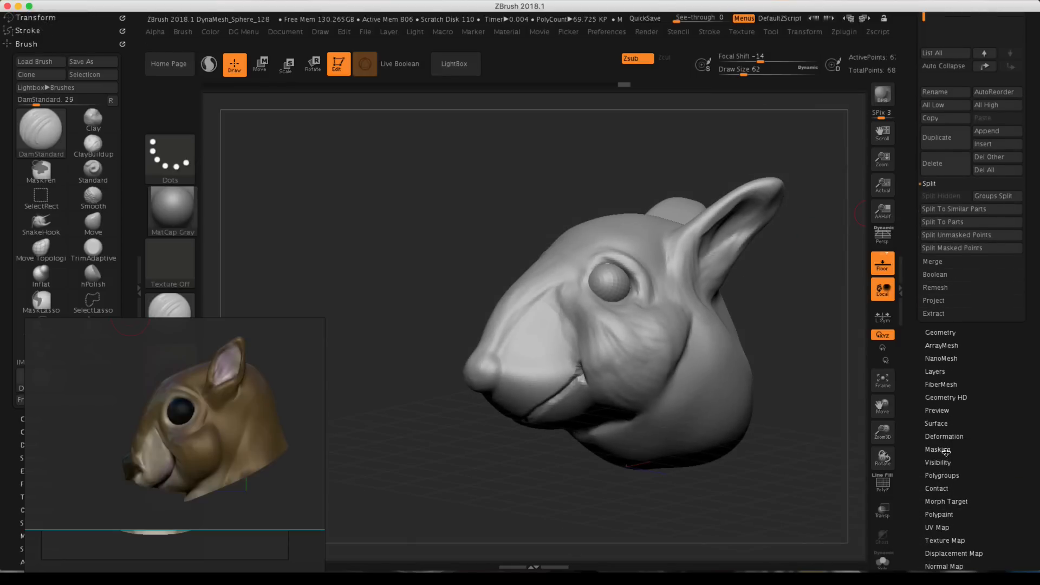
scroll(948, 444, "down", 2)
scroll(950, 434, "up", 1)
left_click(948, 314)
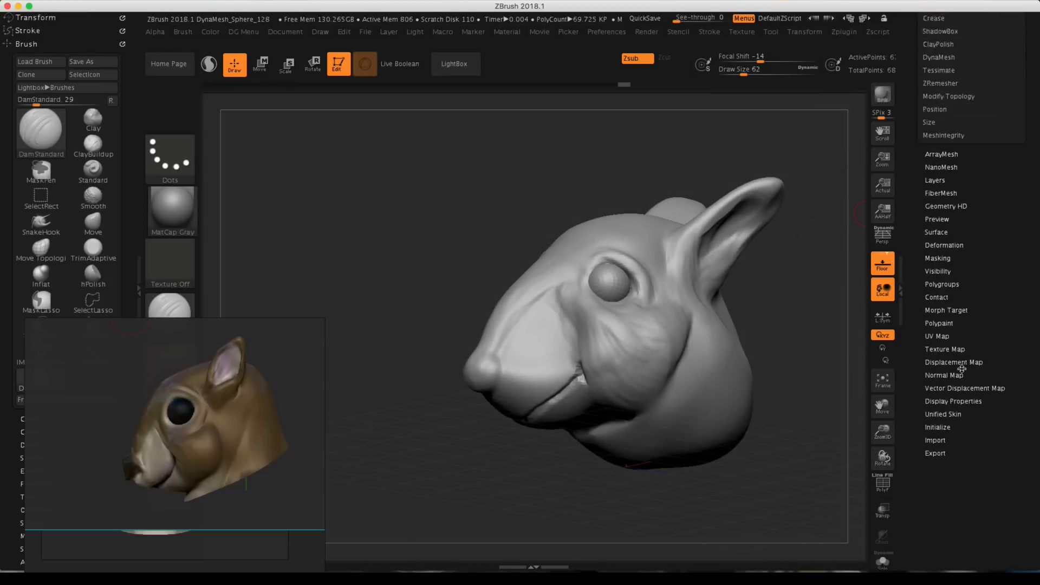
scroll(961, 369, "up", 12)
left_click(950, 337)
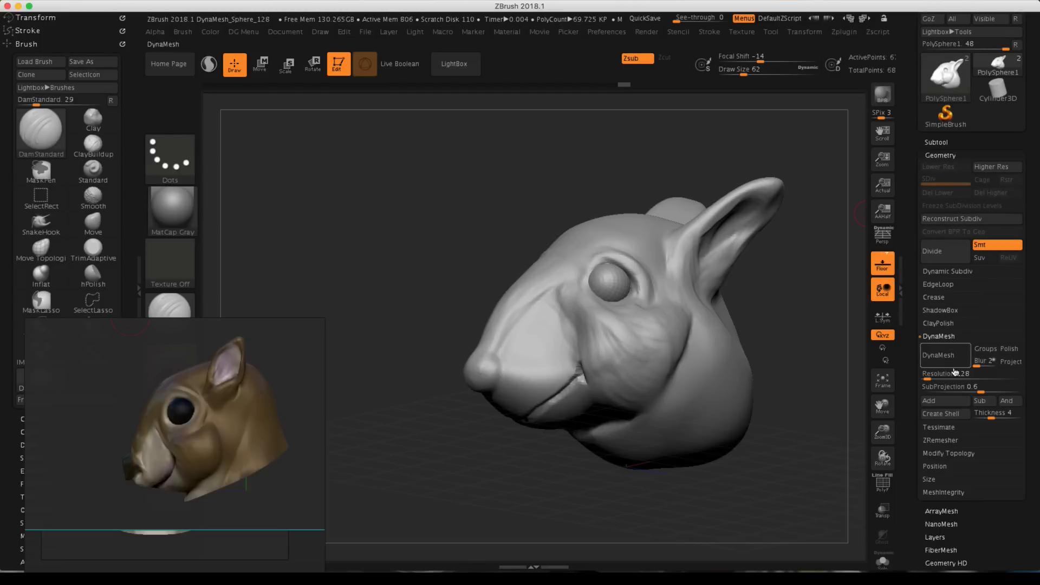
left_click(945, 355)
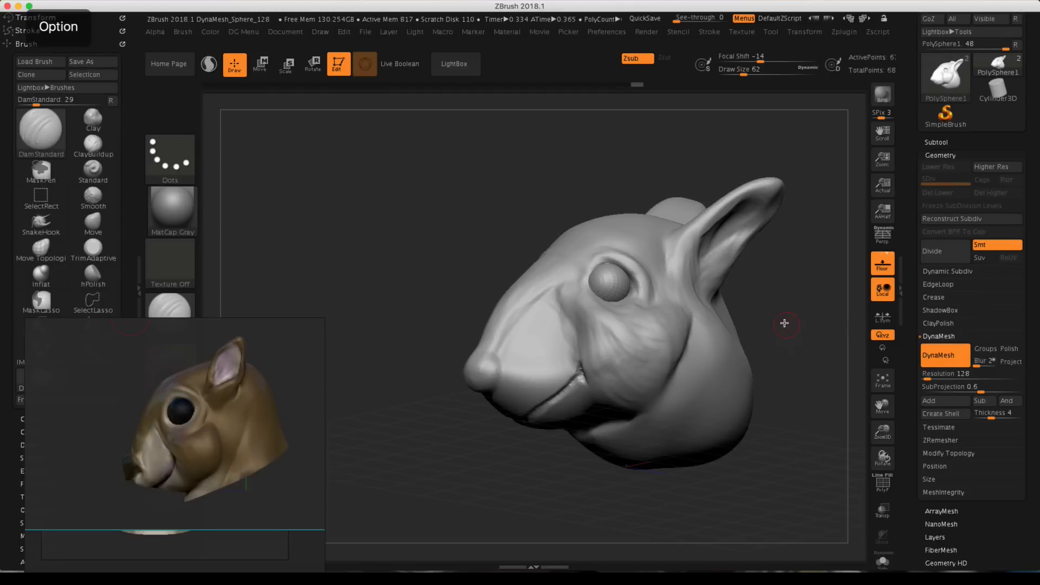
Deepen the mouth line and its corner with DamStandard and remesh the head.
left_click_drag(760, 330, 593, 373, "alt")
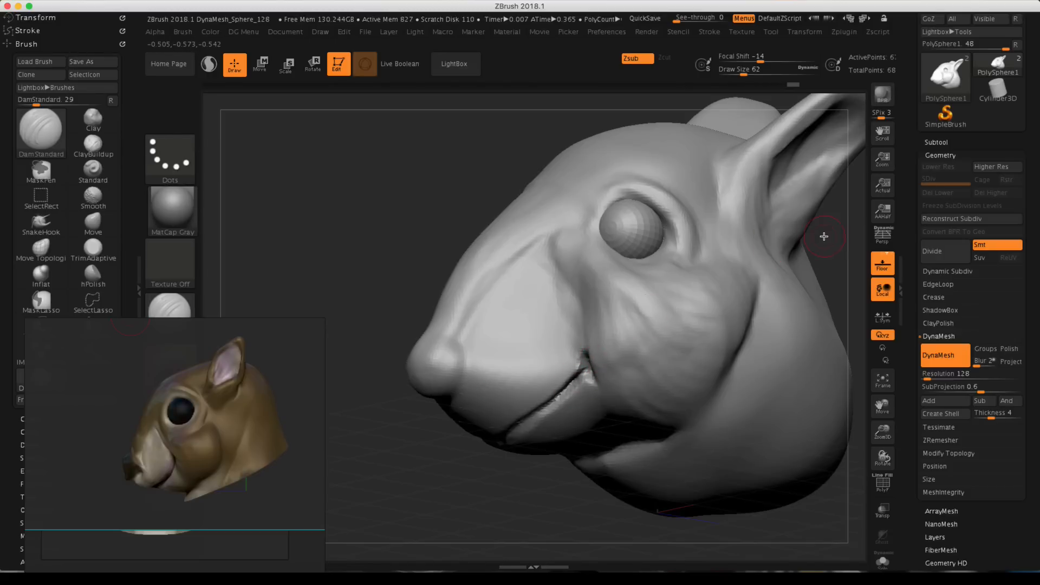
key("ctrl")
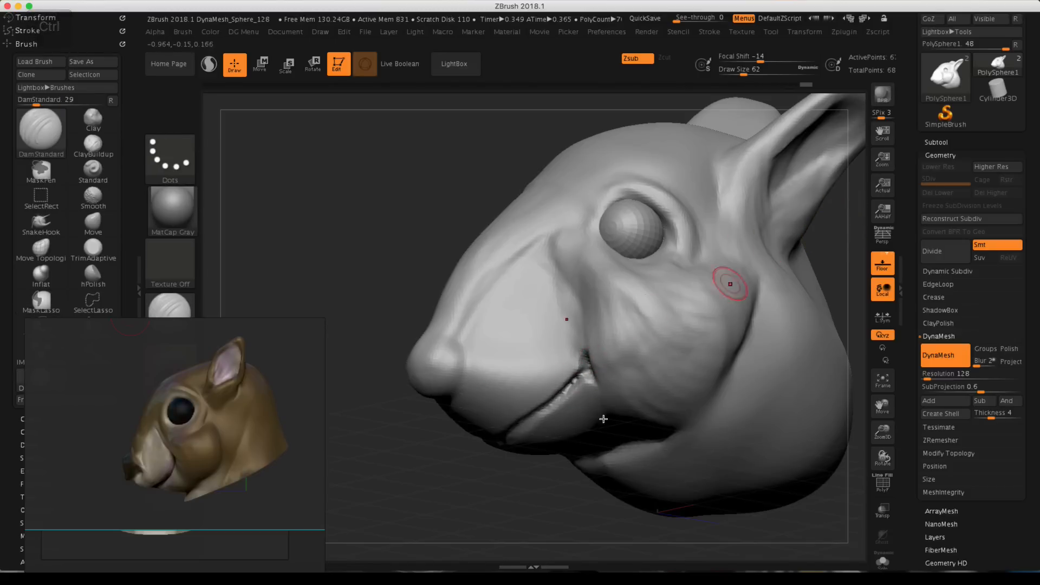
Set the head's DynaMesh resolution to 200 and remesh it.
left_click_drag(541, 485, 492, 464, "alt")
left_click(928, 374)
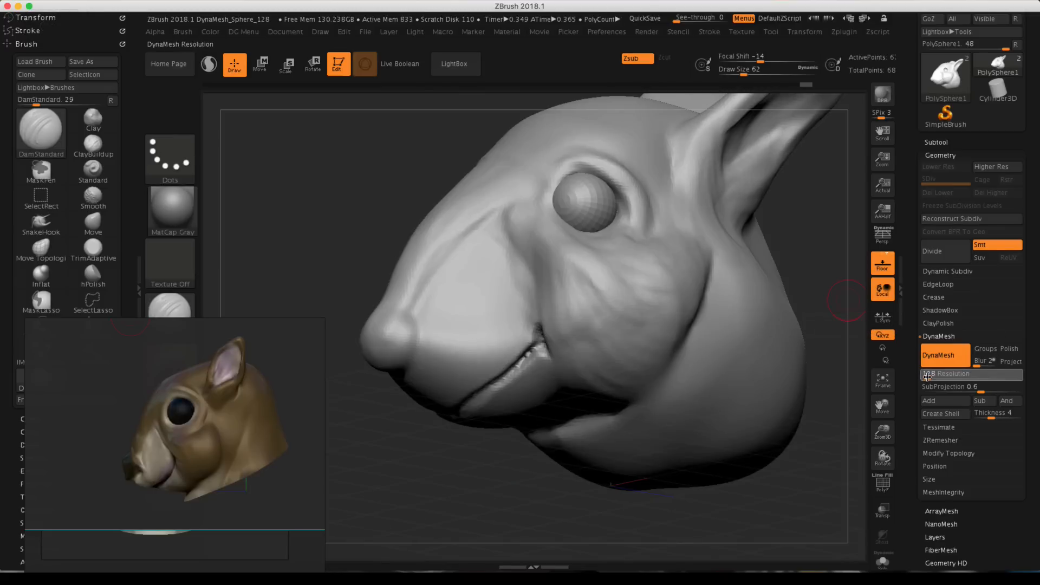
left_click(927, 376)
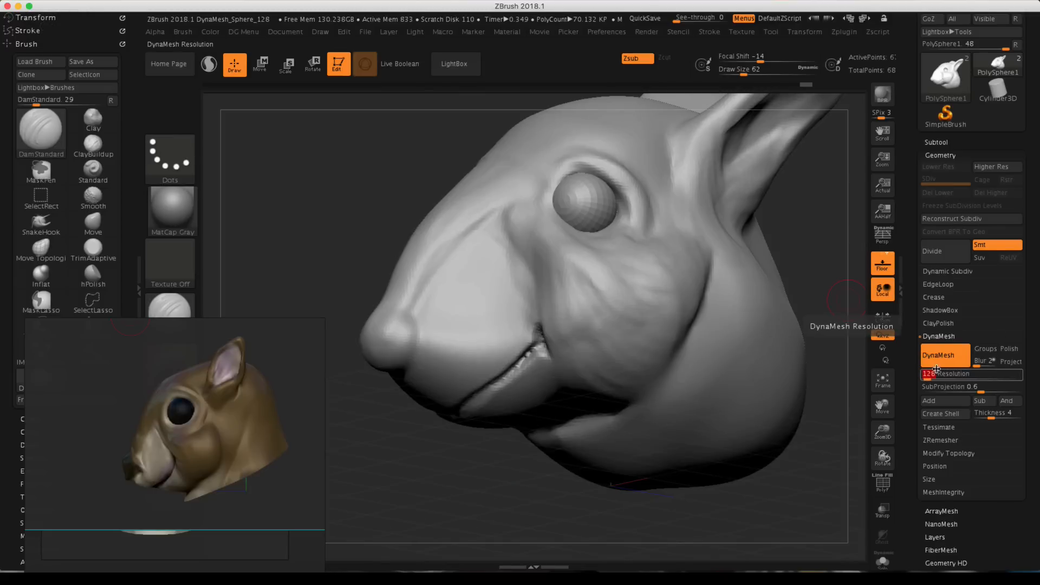
key("Return")
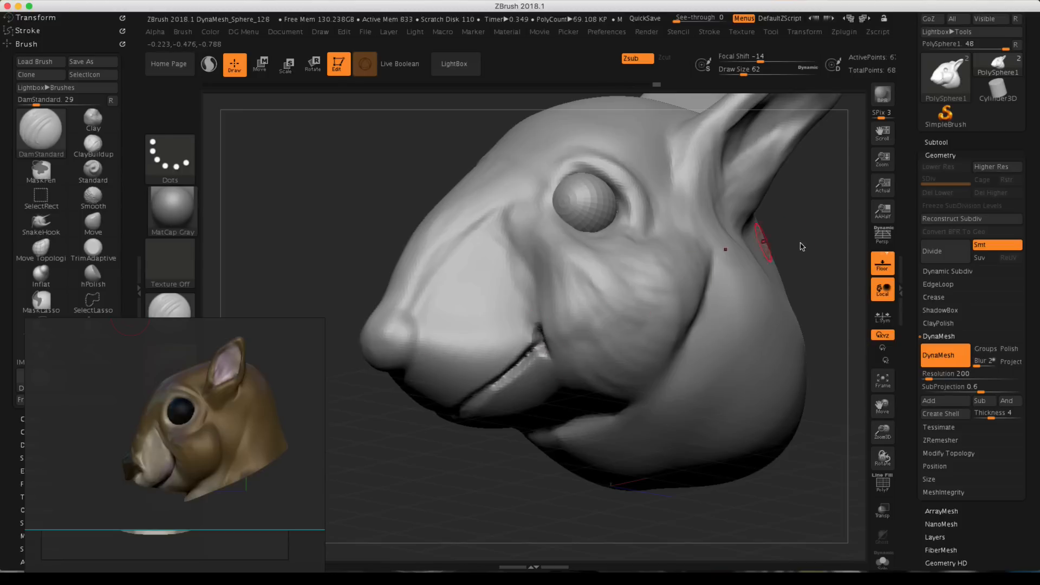
key("ctrl")
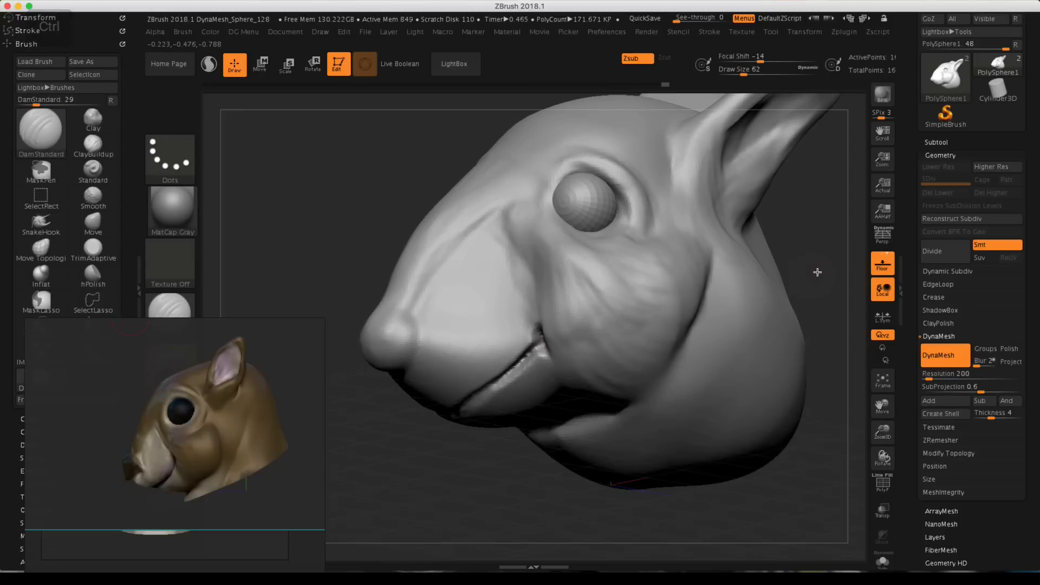
Tighten the mouth line along the lower muzzle using the Pinch brush at Draw Size 112.
mouse_move(817, 272)
left_mouse_down()
mouse_move(815, 260)
mouse_move(761, 274)
mouse_move(782, 233)
mouse_move(680, 271)
mouse_move(727, 242)
mouse_move(504, 325)
left_mouse_up()
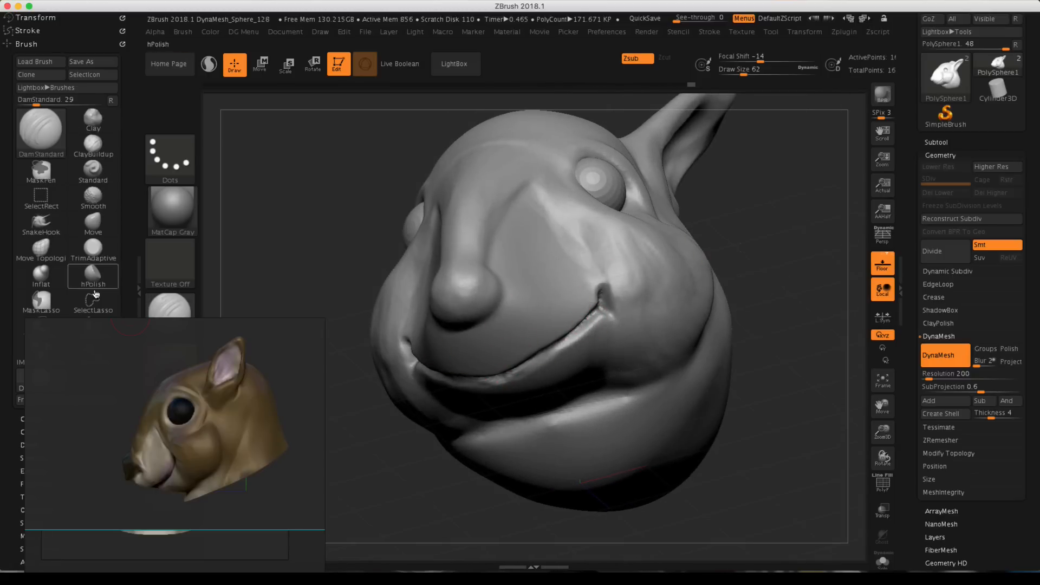
left_click(40, 131)
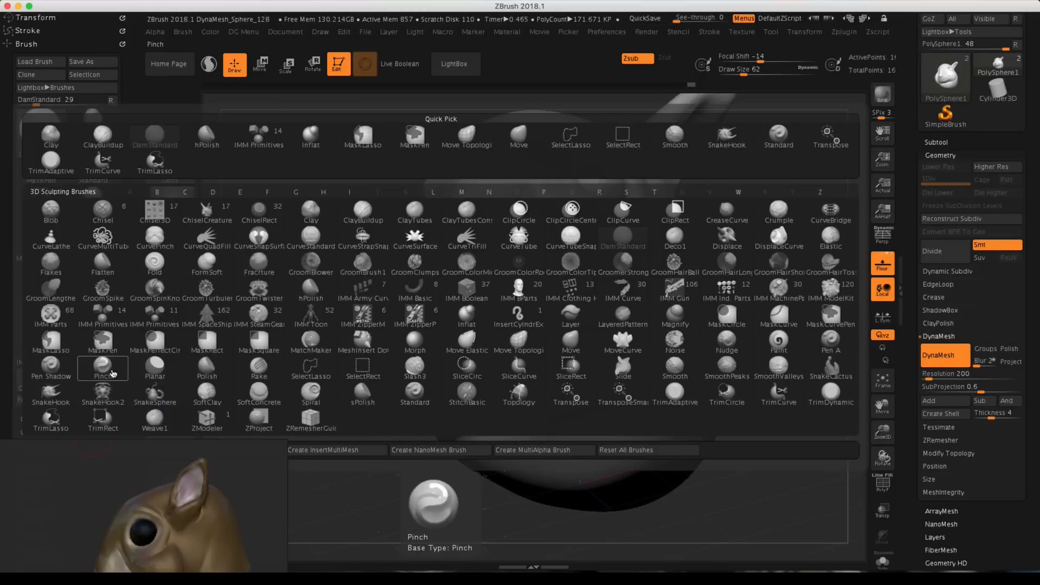
left_click(108, 373)
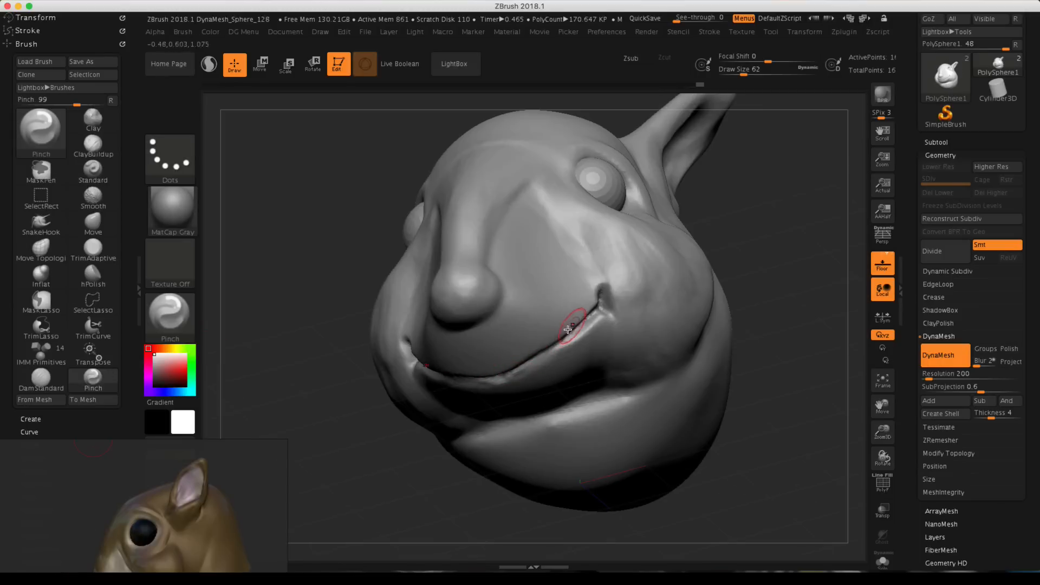
key("space")
left_click_drag(575, 325, 586, 325)
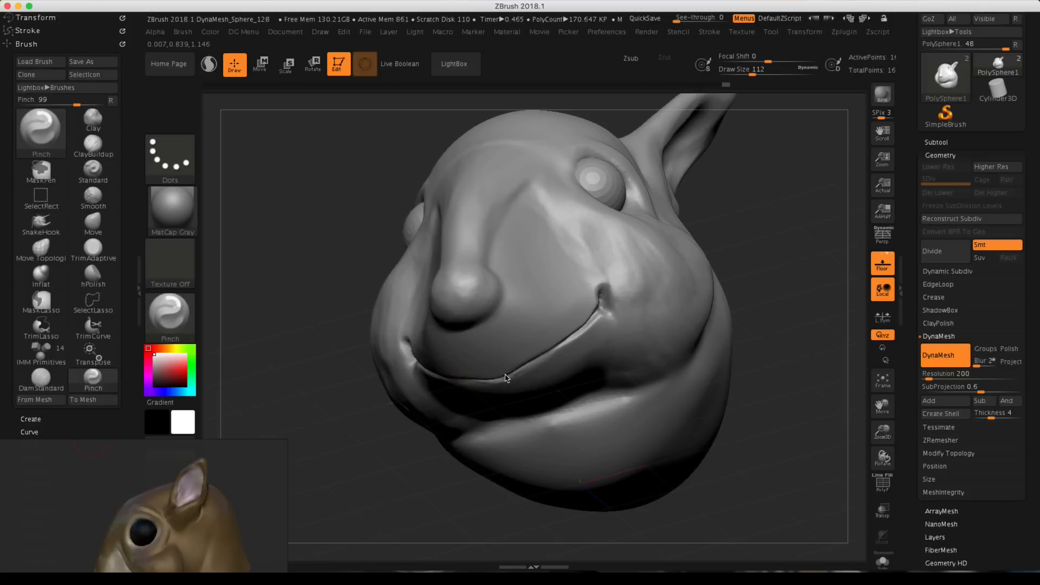
left_click_drag(725, 235, 645, 246)
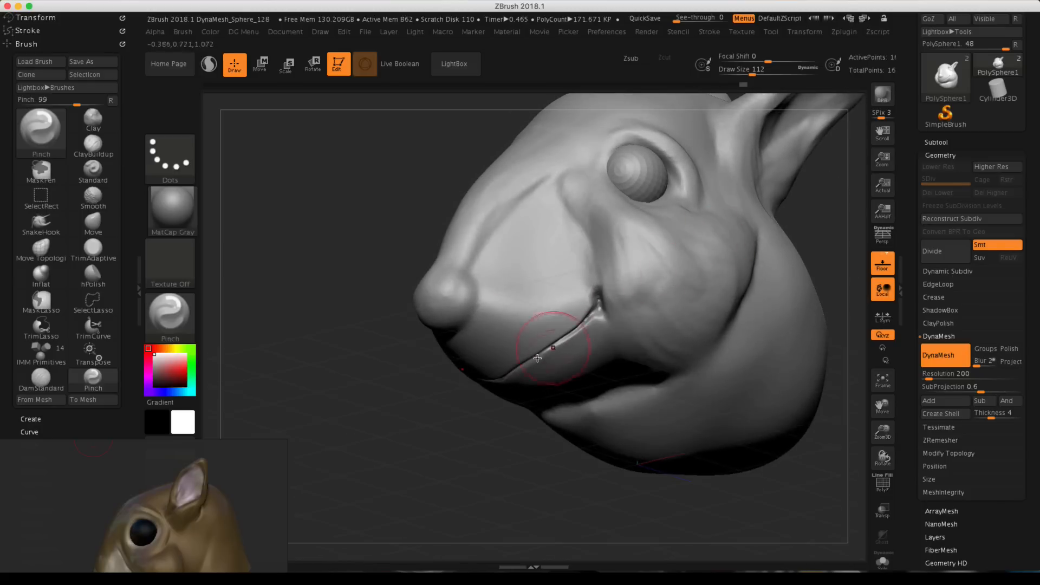
Sharpen the ear's rim and tip with the Pinch brush at Draw Size 217.
mouse_move(847, 186)
left_mouse_down("alt")
mouse_move(772, 279)
mouse_move(827, 258)
mouse_move(786, 240)
mouse_move(771, 288)
mouse_move(747, 279)
left_mouse_up("alt")
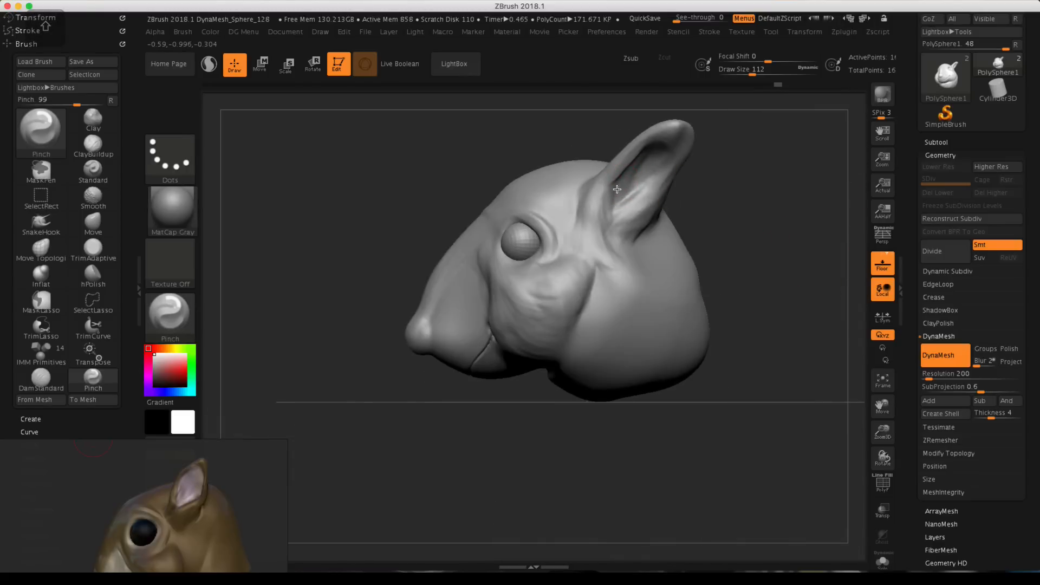
key("space")
mouse_move(619, 192)
left_mouse_down()
mouse_move(614, 211)
mouse_move(639, 193)
left_mouse_up()
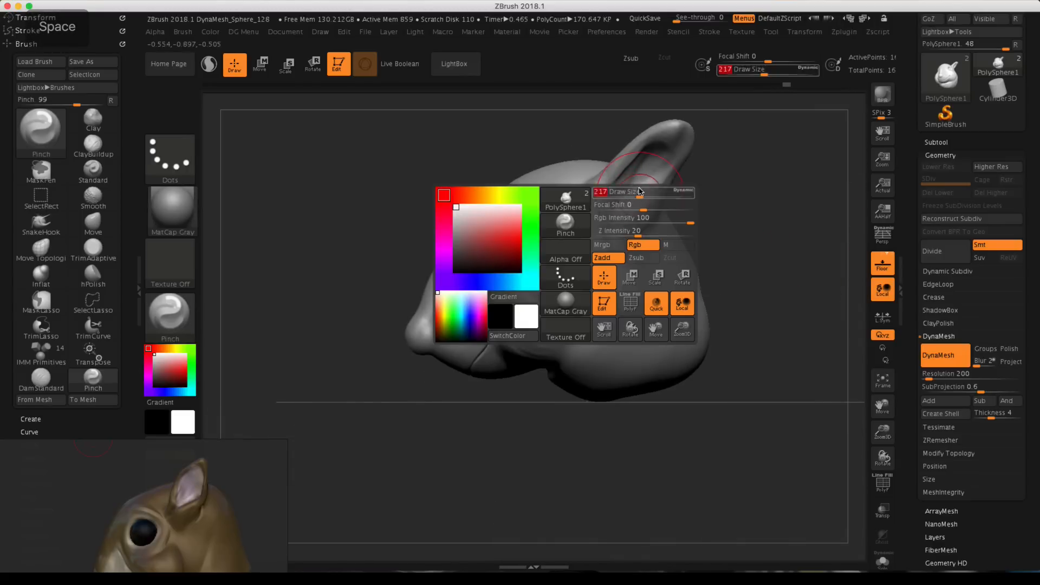
mouse_move(650, 177)
left_mouse_down()
mouse_move(667, 144)
mouse_move(660, 152)
left_mouse_up()
left_click_drag(732, 132, 732, 131)
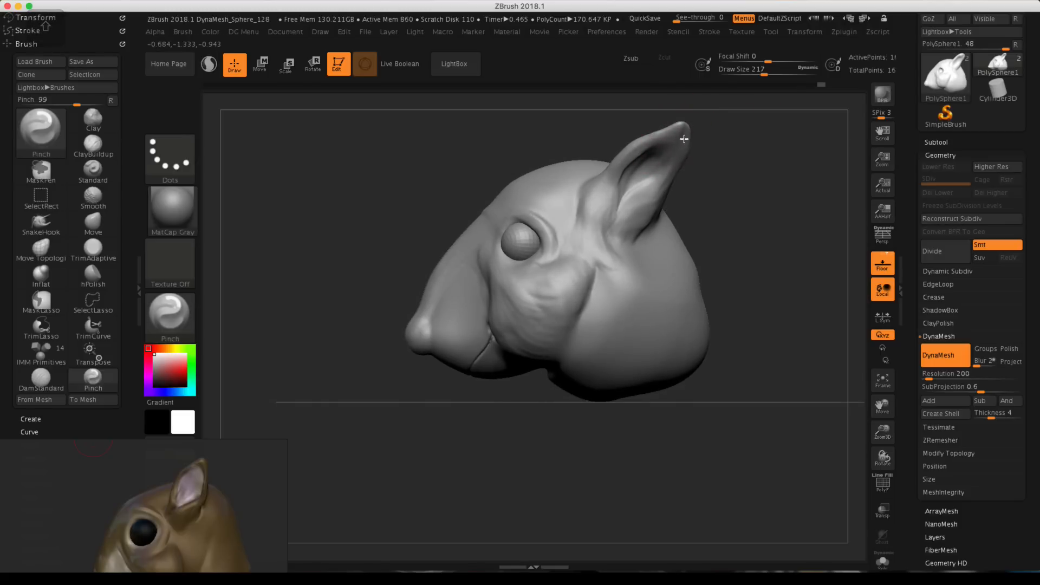
left_click_drag(682, 152, 677, 158)
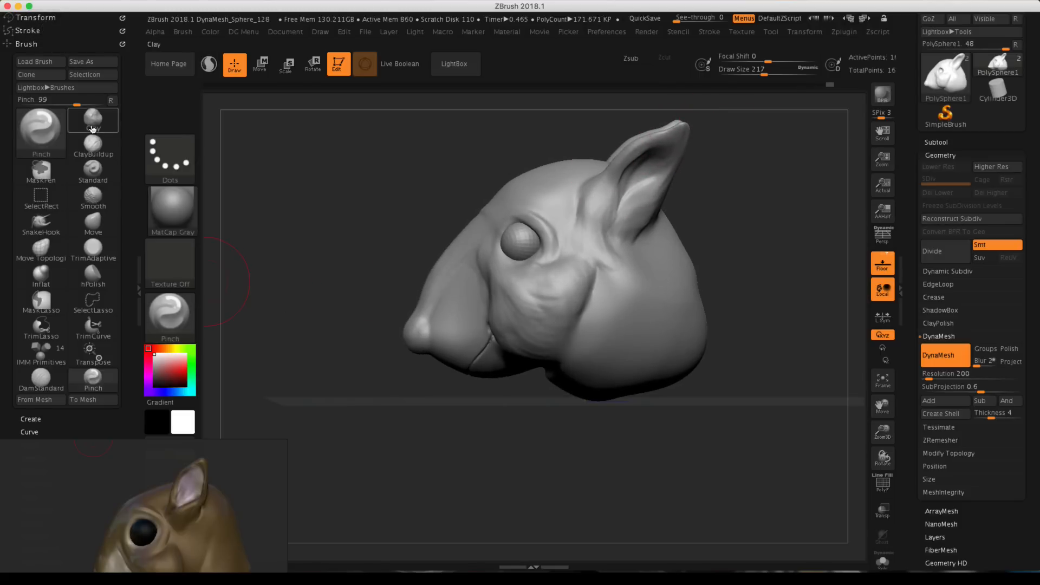
Sculpt the inner hollow of the ear with ClayBuildup at Draw Size 145.
left_click(93, 143)
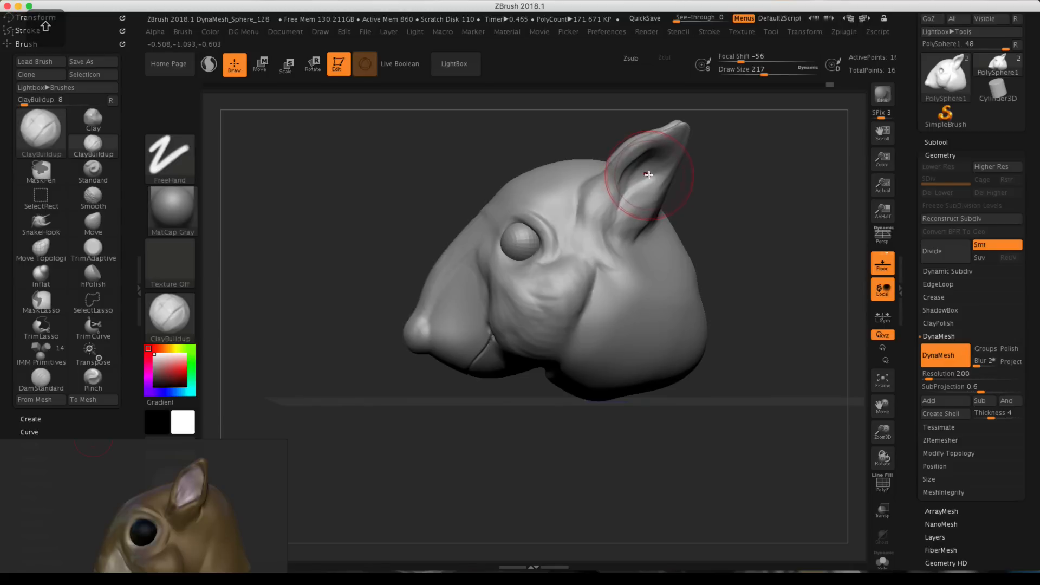
key("space")
mouse_move(648, 182)
left_mouse_down()
mouse_move(637, 182)
mouse_move(658, 162)
left_mouse_up()
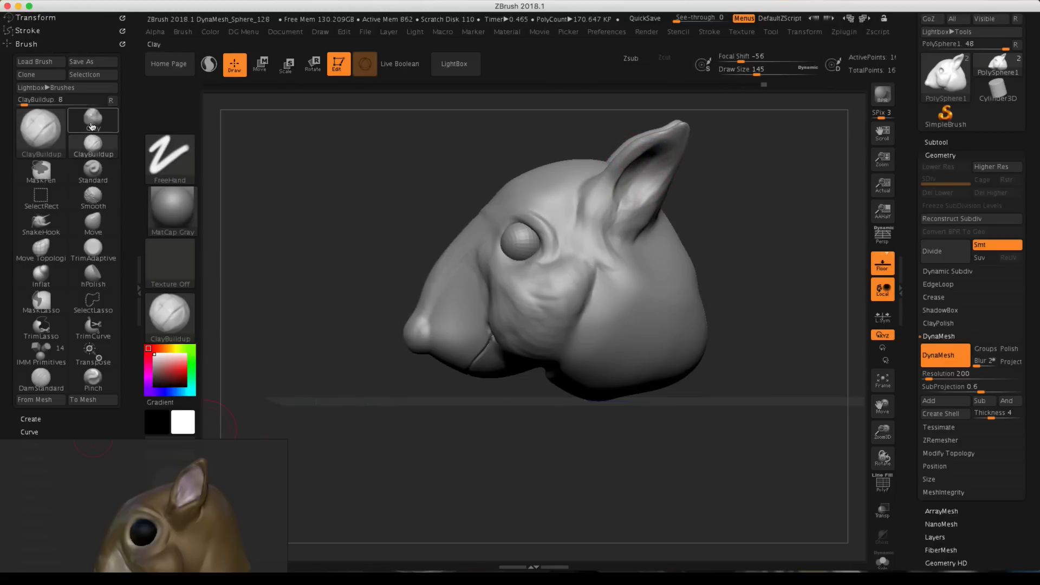
Carve the inside and front base of the ear with DamStandard, smoothing the strokes and undoing the last one above the eye.
left_click(41, 379)
left_click_drag(753, 142, 711, 153)
left_click_drag(613, 193, 636, 152)
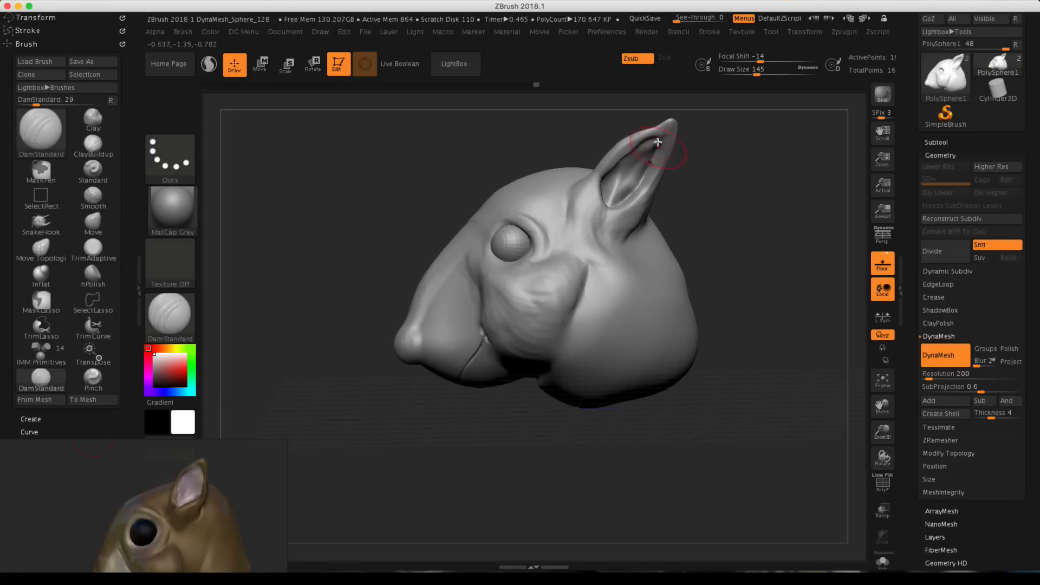
key("shift")
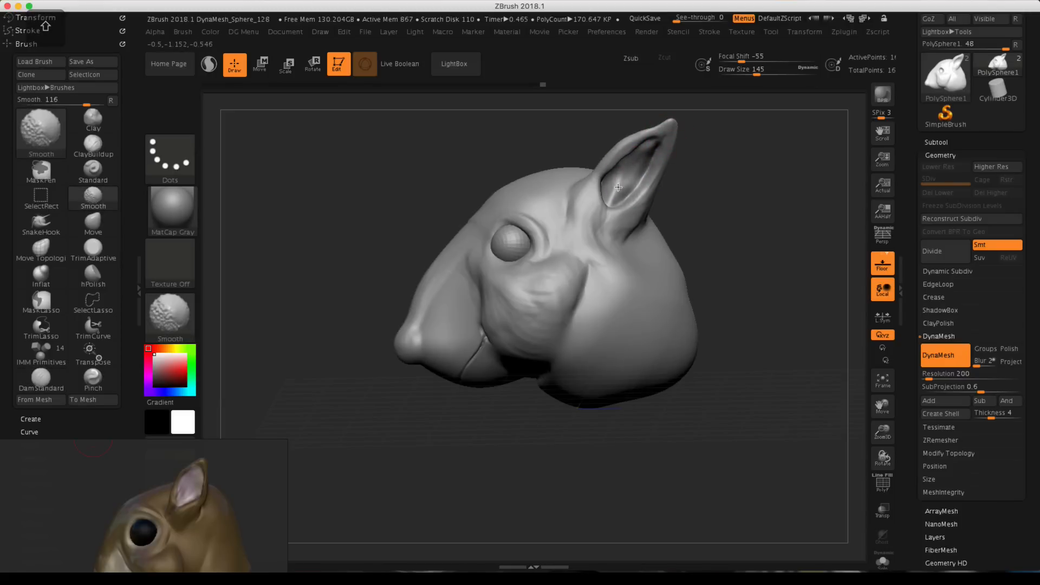
mouse_move(621, 166)
left_mouse_down("shift")
mouse_move(627, 233)
mouse_move(613, 202)
mouse_move(573, 193)
mouse_move(575, 212)
mouse_move(547, 232)
mouse_move(552, 242)
left_mouse_up("shift")
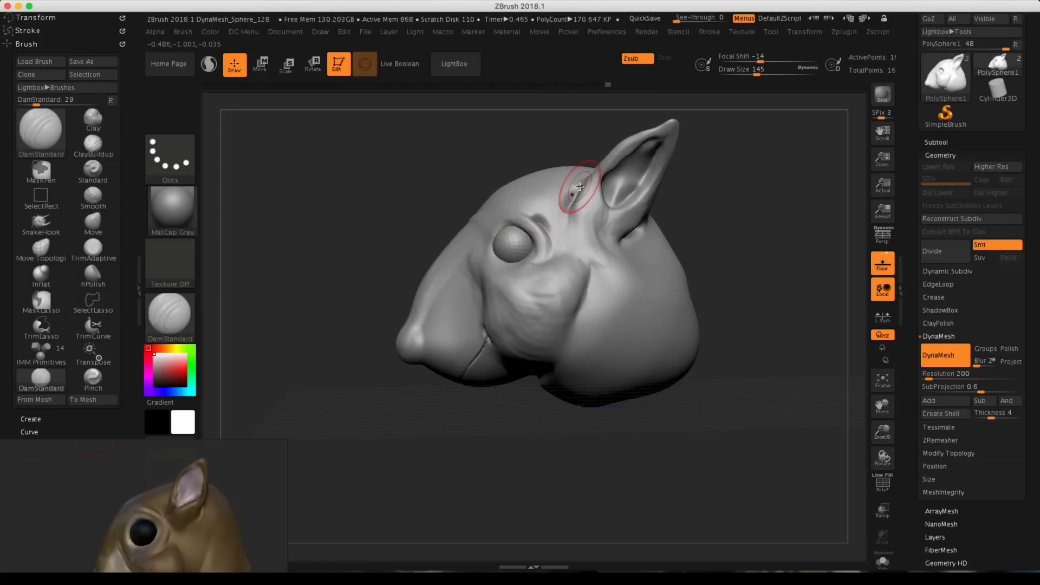
key("ctrl+z")
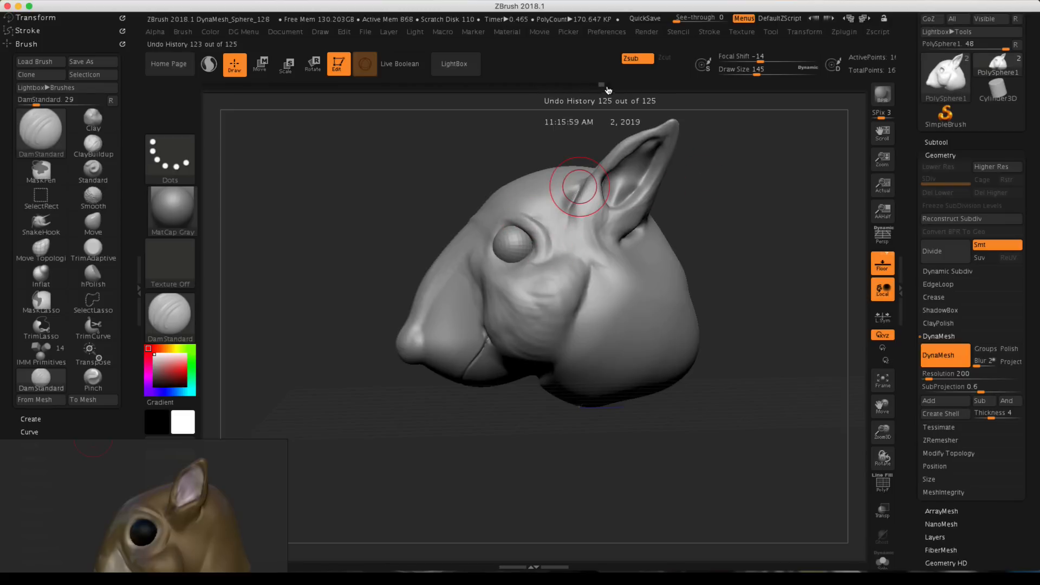
Deepen the crease between muzzle and cheek down to the mouth corner with DamStandard at Draw Size 54.
key("space")
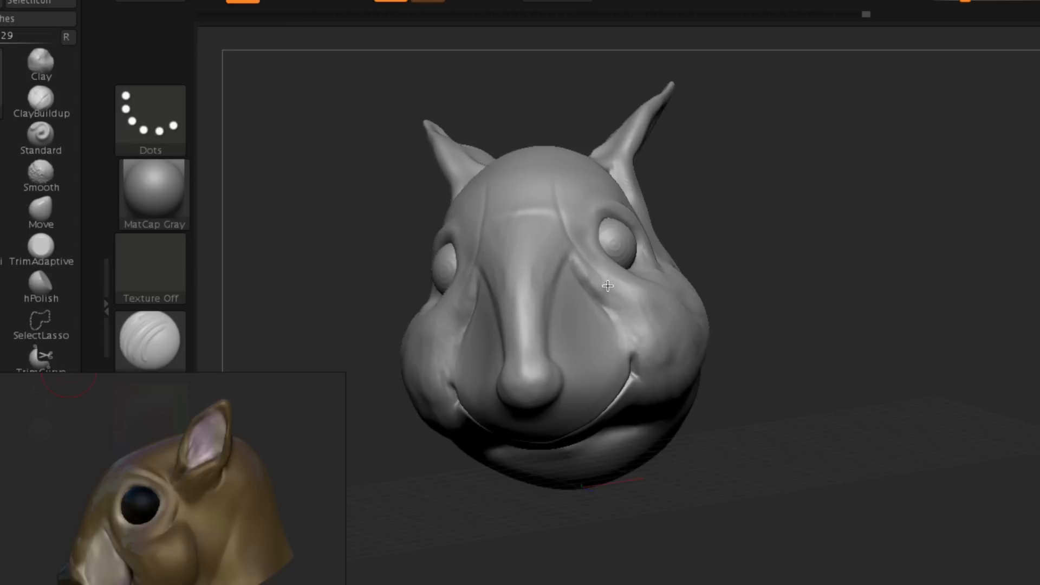
left_click_drag(625, 308, 634, 331)
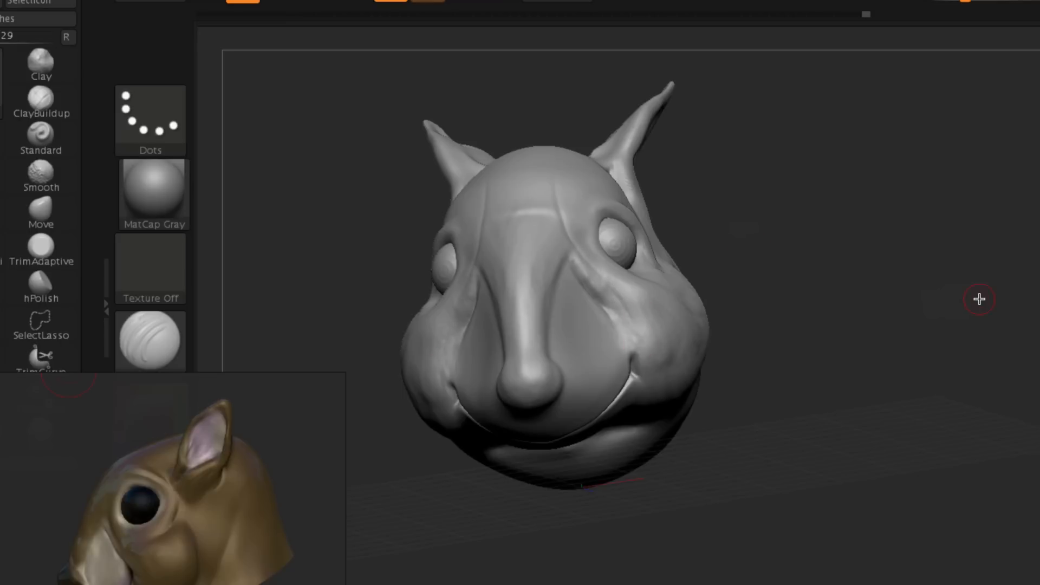
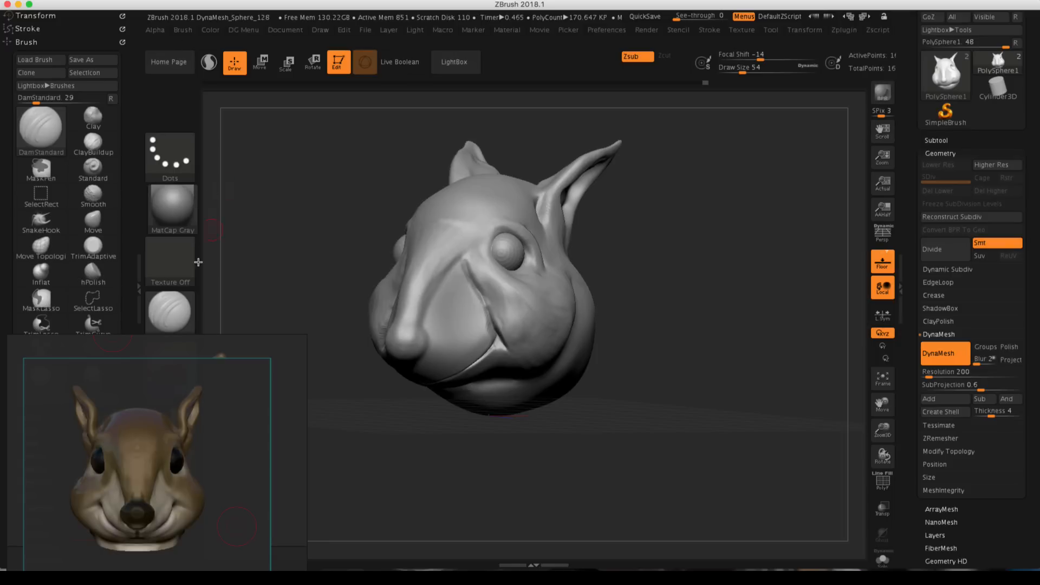
Flatten the area below the eye and the cheek with hPolish at Draw Size 163 and a reduced Z Intensity.
left_click(93, 279)
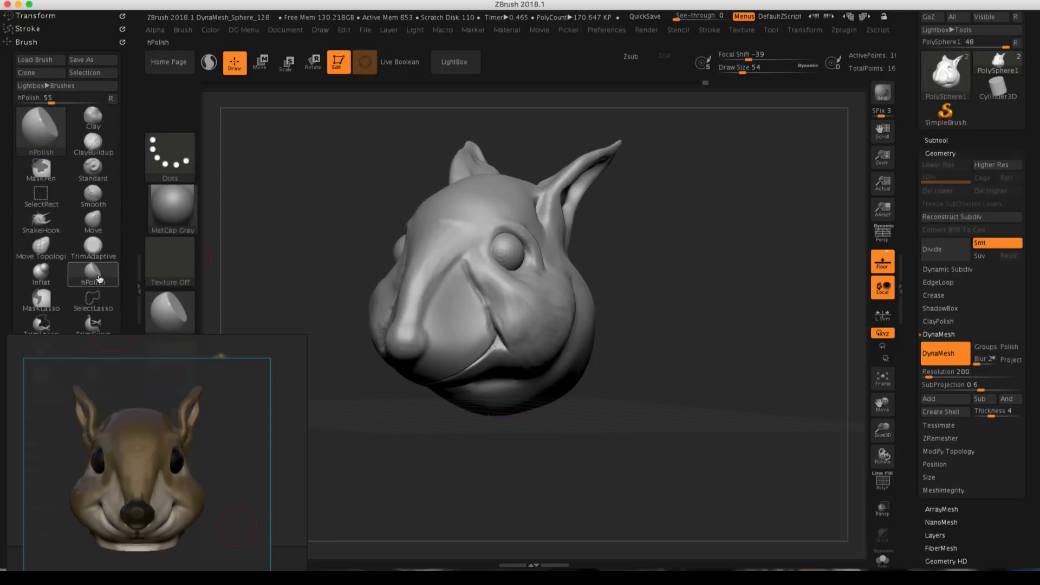
key("space")
left_click(489, 204)
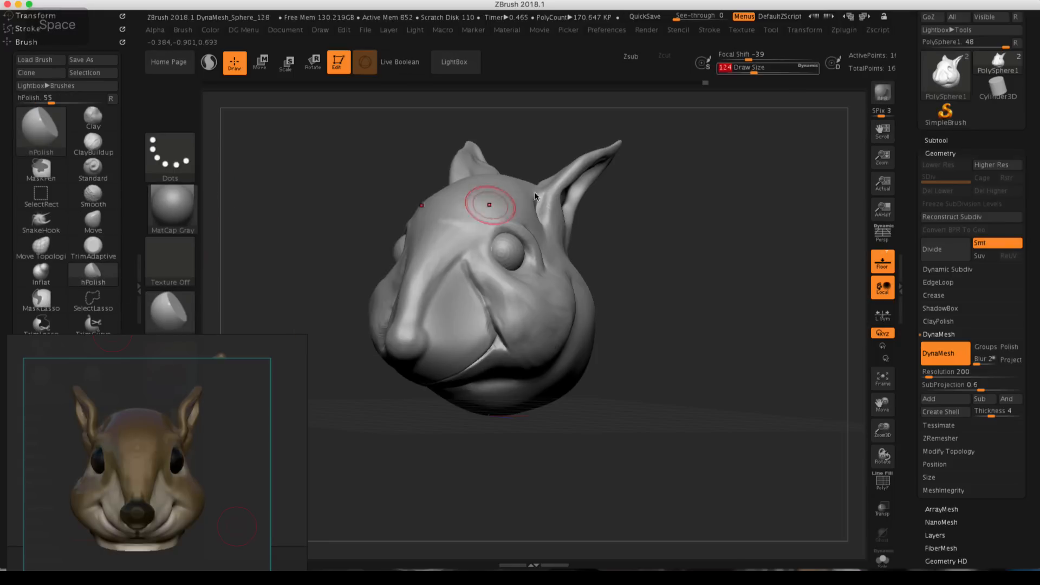
left_click_drag(578, 233, 666, 212)
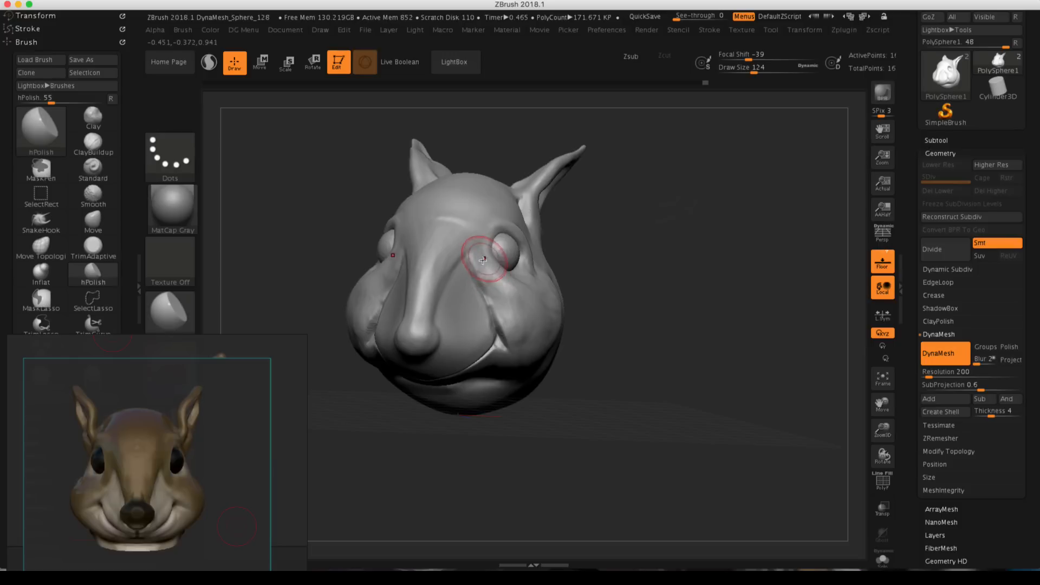
key("space")
left_click_drag(490, 254, 491, 254)
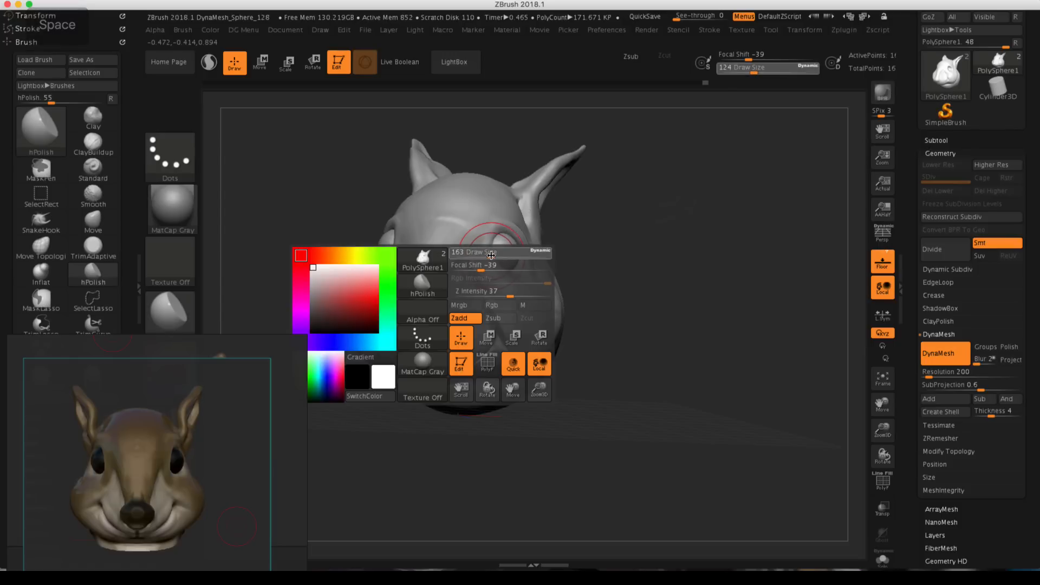
left_click_drag(510, 295, 502, 295)
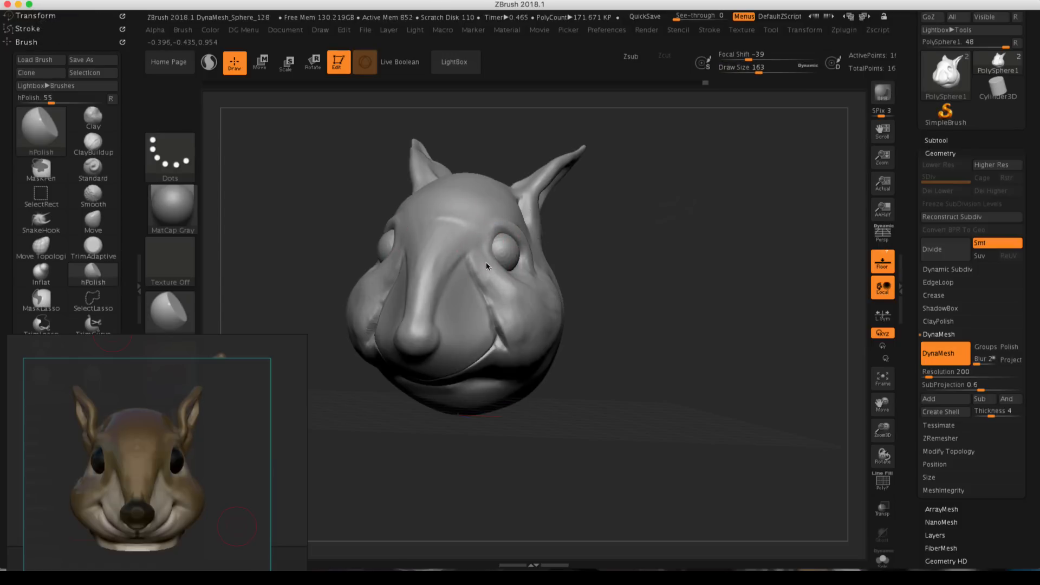
left_click_drag(666, 222, 586, 233)
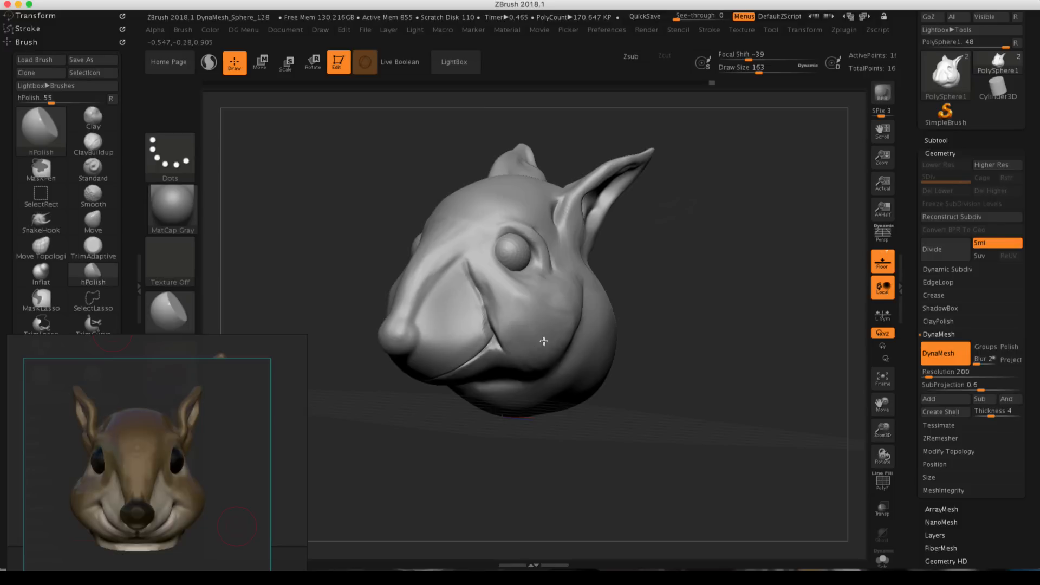
left_click_drag(698, 227, 664, 226)
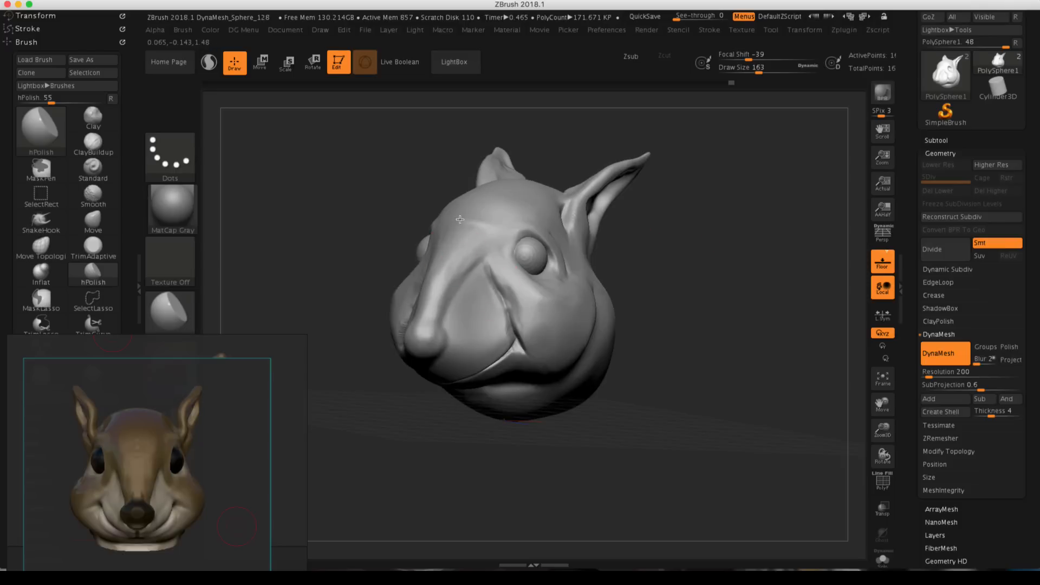
Polish away the ridge across the forehead so it flows into the nose bridge, using hPolish.
left_click_drag(722, 242, 674, 232, "shift")
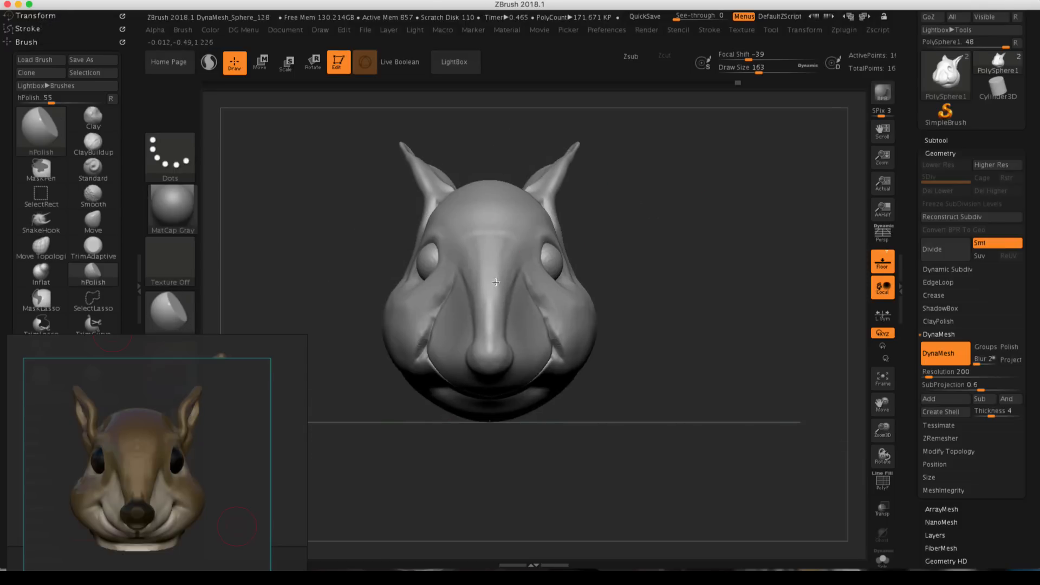
mouse_move(622, 226)
left_mouse_down()
mouse_move(568, 184)
mouse_move(614, 156)
left_mouse_up()
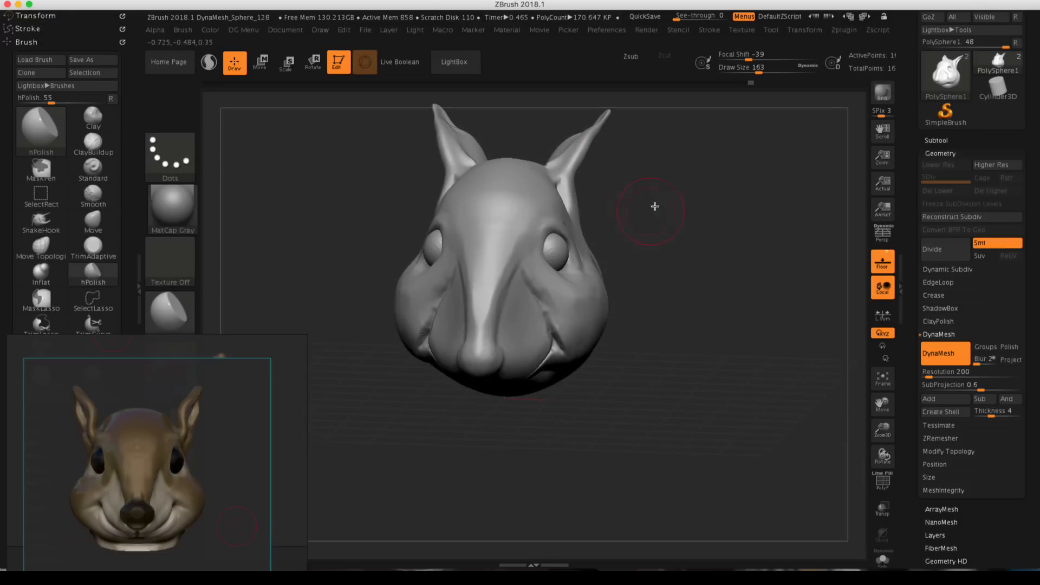
mouse_move(655, 206)
left_mouse_down()
mouse_move(467, 265)
mouse_move(744, 193)
mouse_move(688, 237)
mouse_move(699, 220)
left_mouse_up()
Smooth the ear surface and build up its rim and lower base with ClayBuildup at Draw Size 112.
left_click_drag(654, 168, 680, 176, "shift")
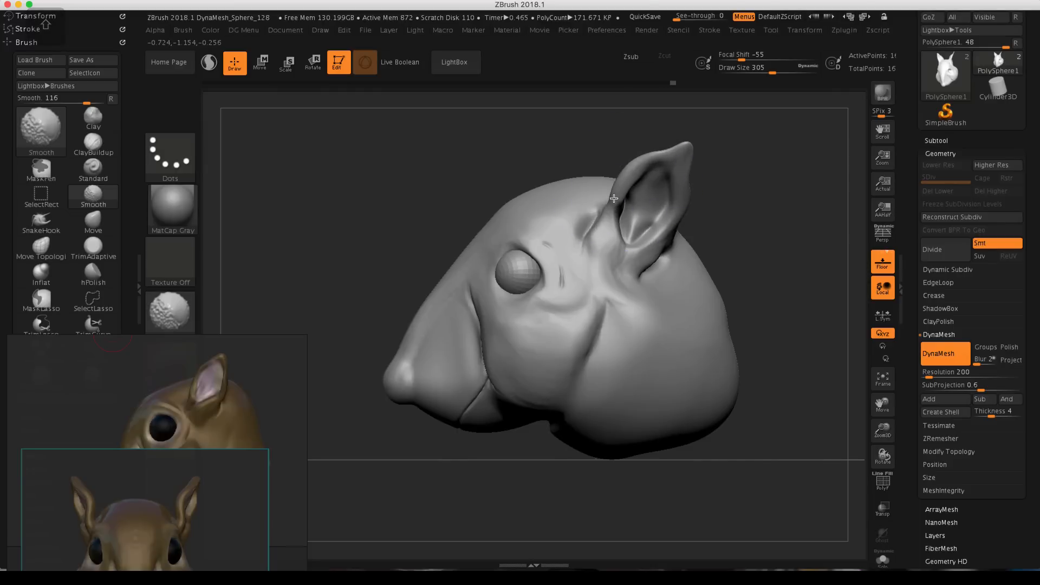
key("b")
key("m")
key("v")
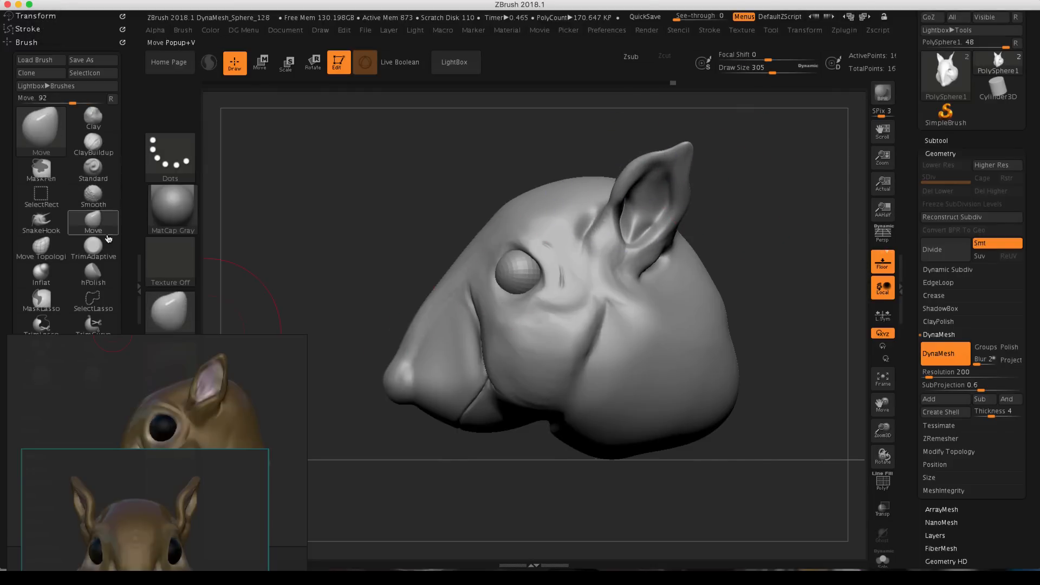
left_click(93, 142)
key("space")
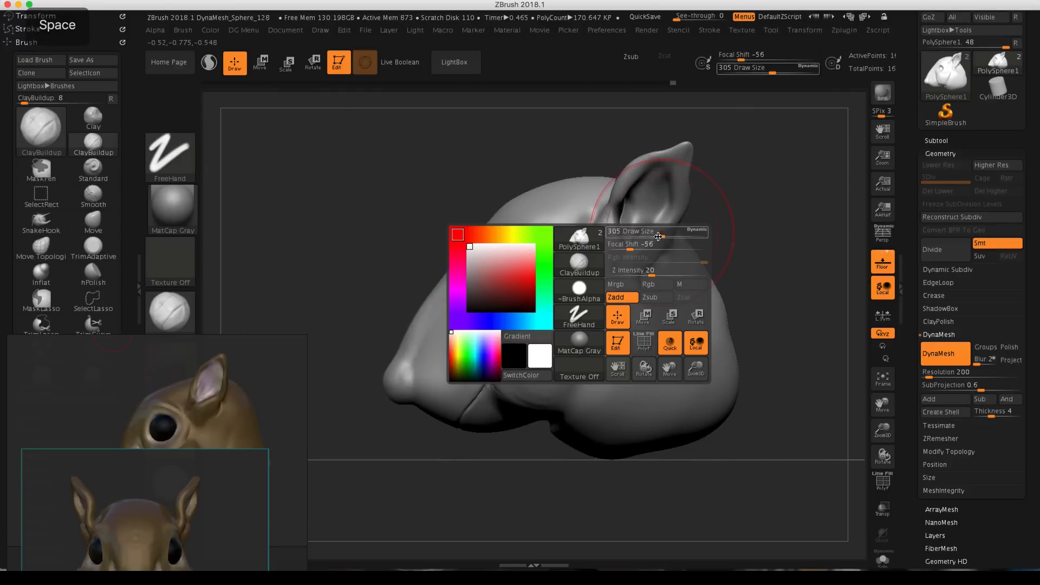
mouse_move(658, 234)
left_mouse_down()
mouse_move(639, 235)
mouse_move(637, 250)
mouse_move(660, 216)
mouse_move(670, 231)
left_mouse_up()
mouse_move(747, 161)
left_mouse_down()
mouse_move(733, 146)
mouse_move(780, 191)
left_mouse_up()
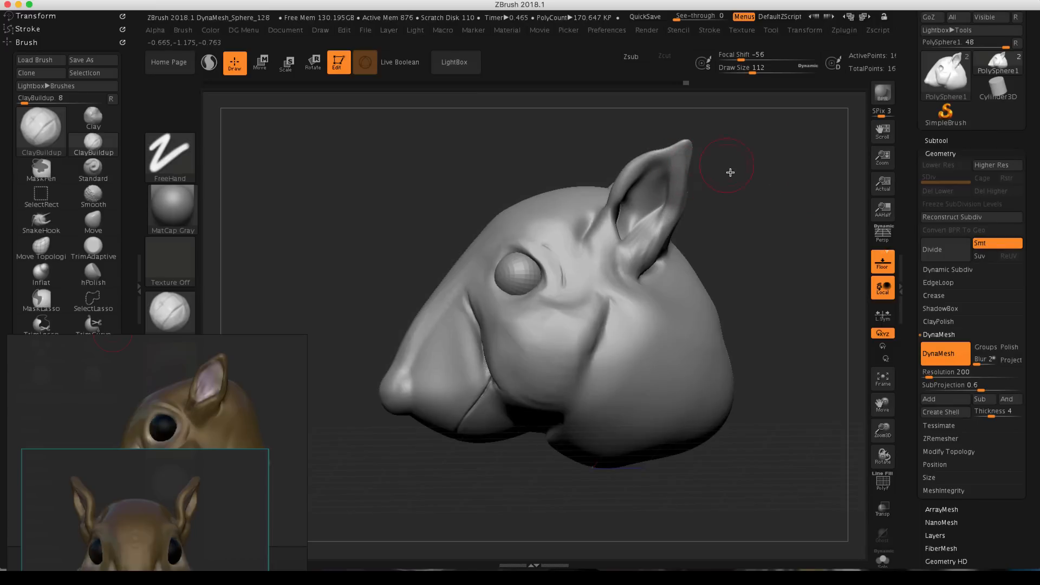
Shape the nose tip and the area around the nostril wing with ClayBuildup at Draw Size 112.
left_click_drag(730, 173, 373, 274)
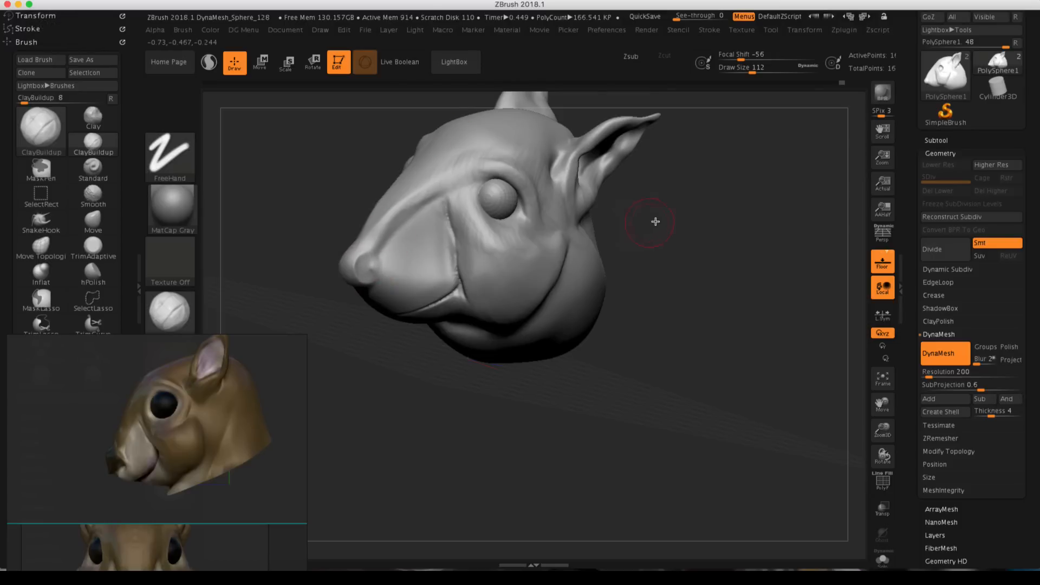
left_click_drag(655, 220, 726, 253)
left_click(835, 84)
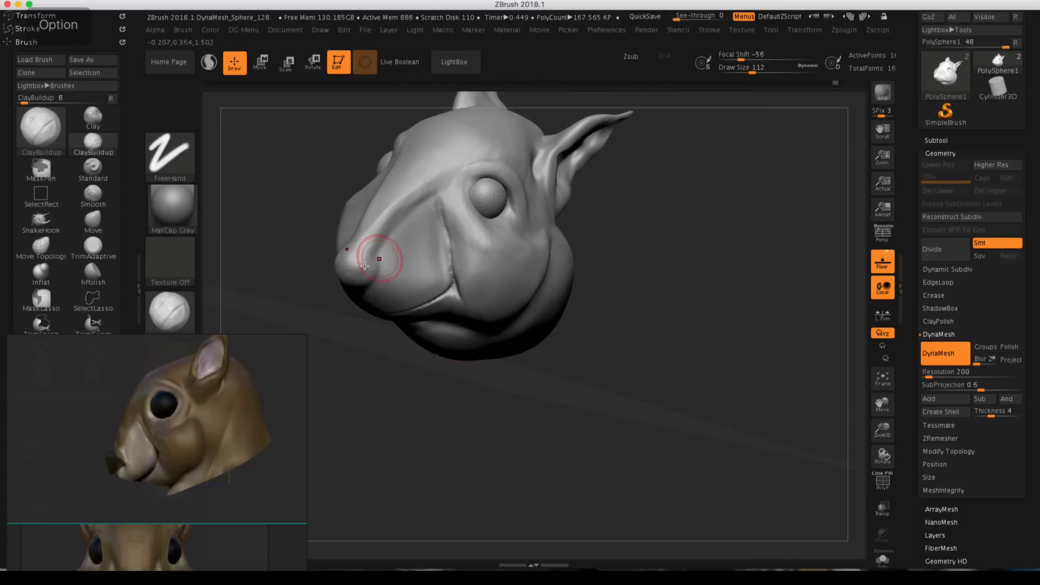
left_click_drag(611, 177, 366, 270)
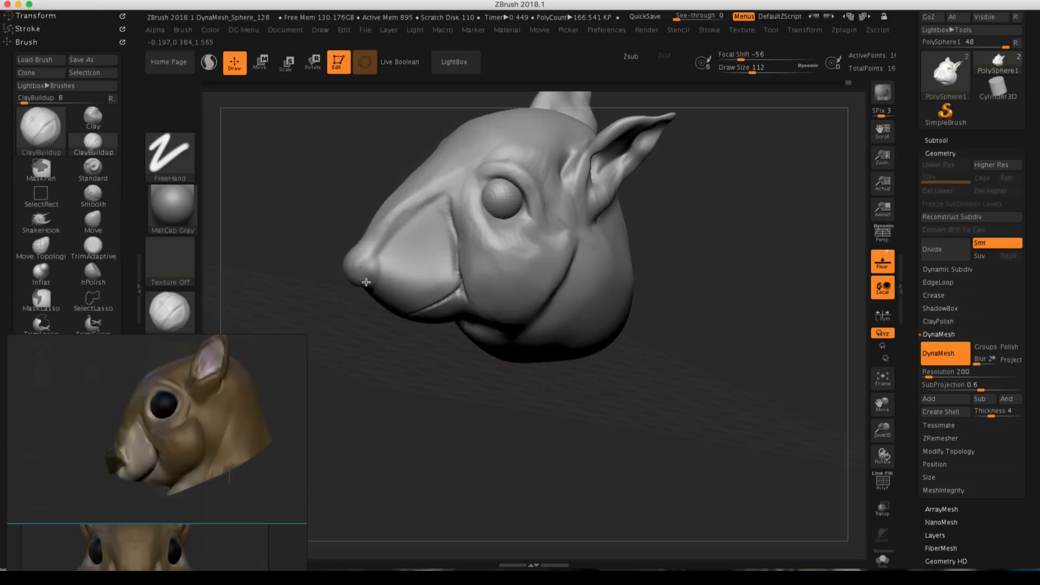
left_click_drag(386, 396, 557, 218)
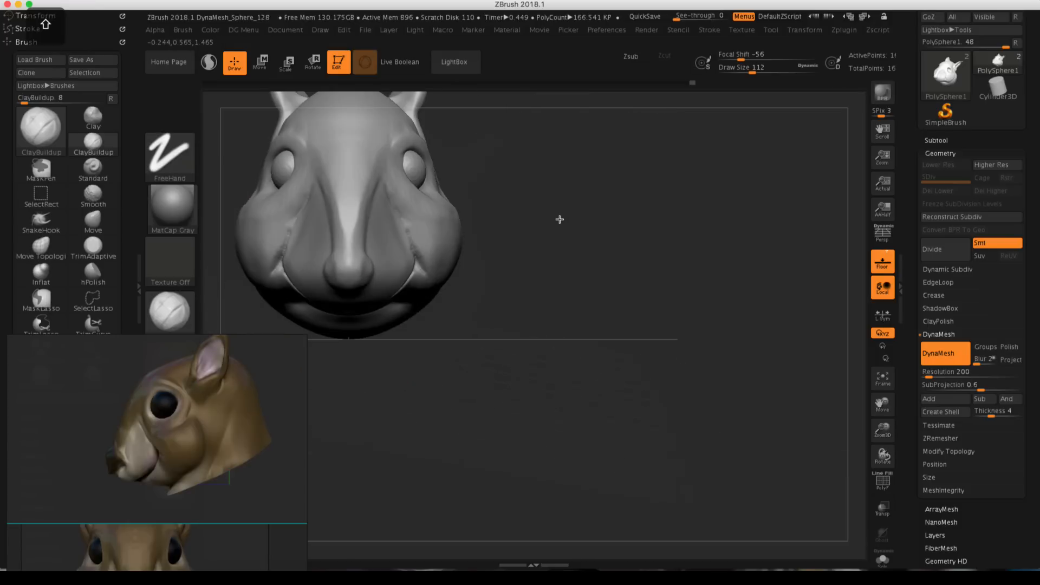
Carve the nostrils and the groove from the nose down to the mouth line with DamStandard at Draw Size 37.
key("alt")
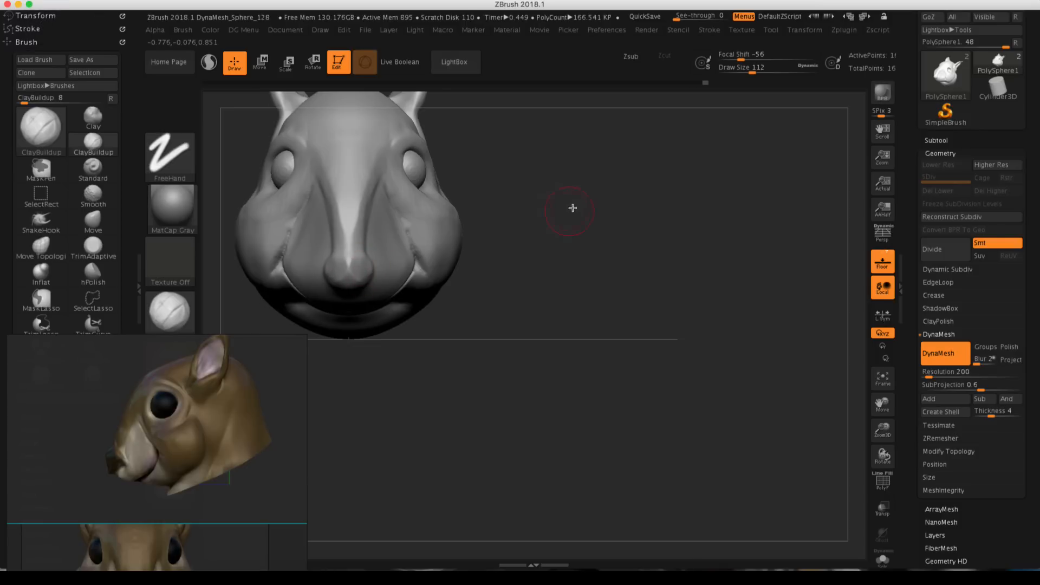
left_click_drag(573, 208, 529, 167)
key("alt")
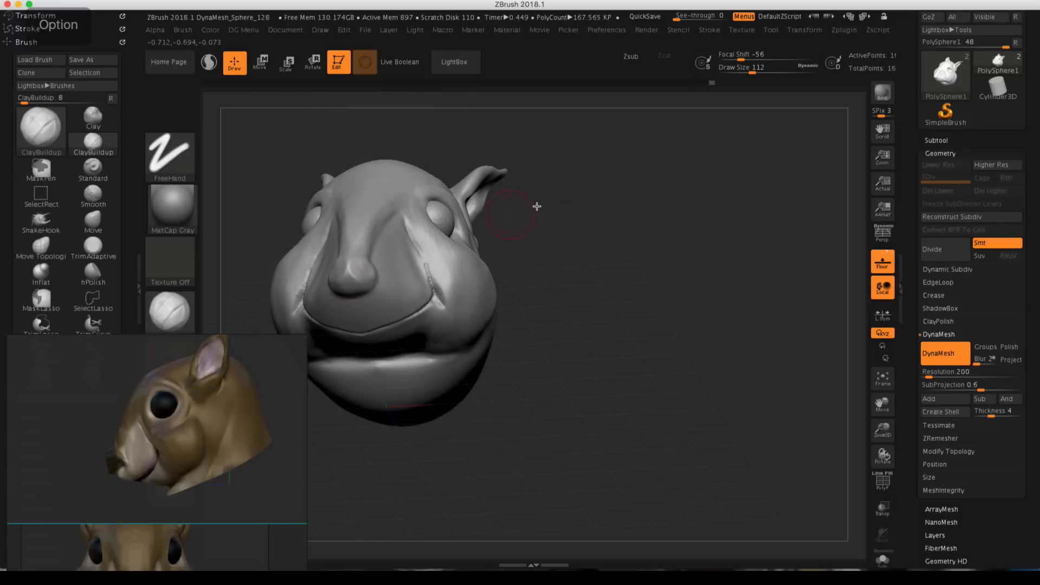
left_click_drag(537, 207, 546, 178)
right_click_drag(352, 256, 364, 251, "alt")
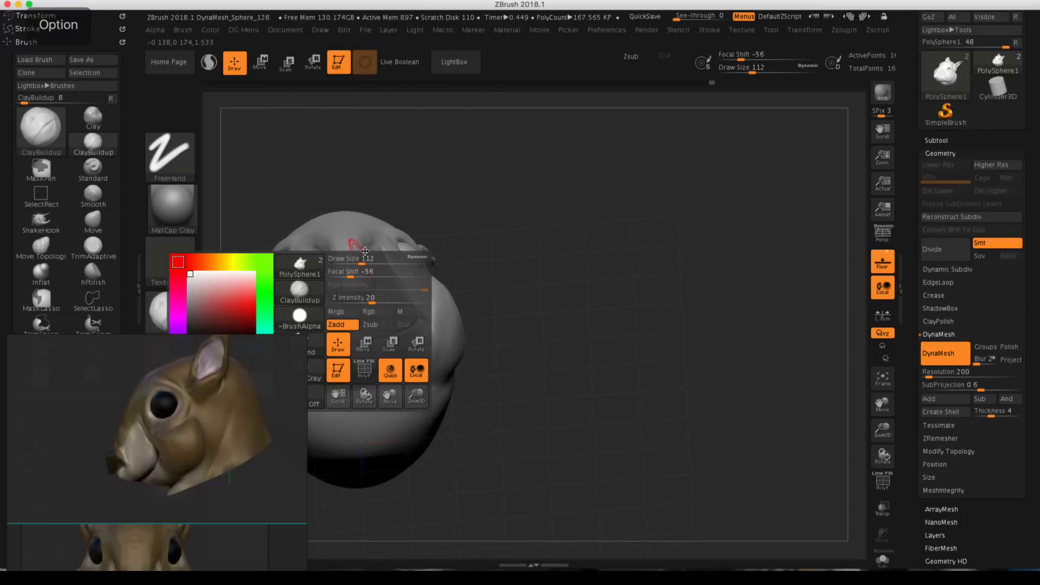
left_click(363, 259)
type("37")
key("Return")
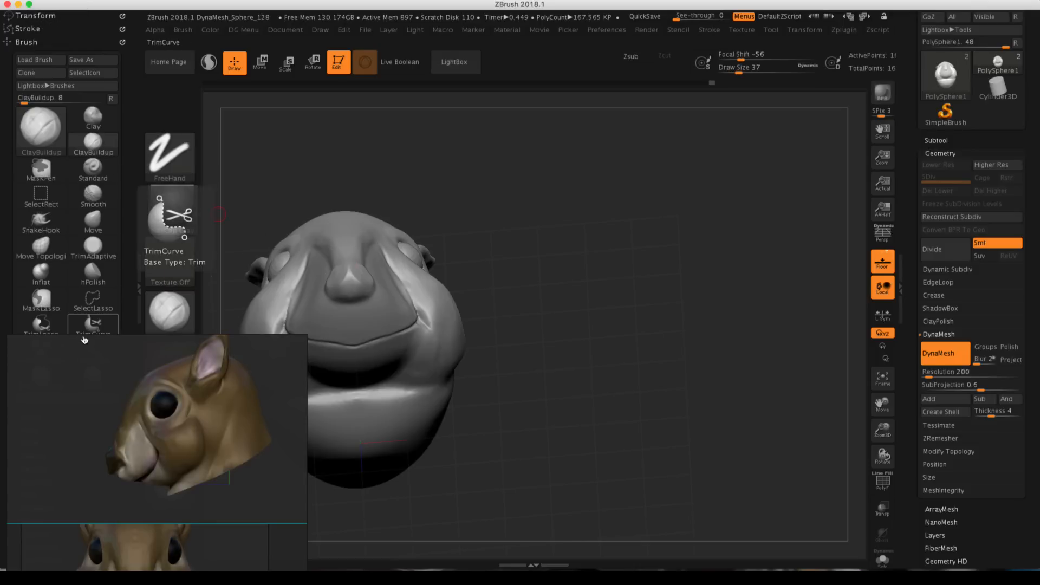
left_click_drag(129, 201, 127, 85)
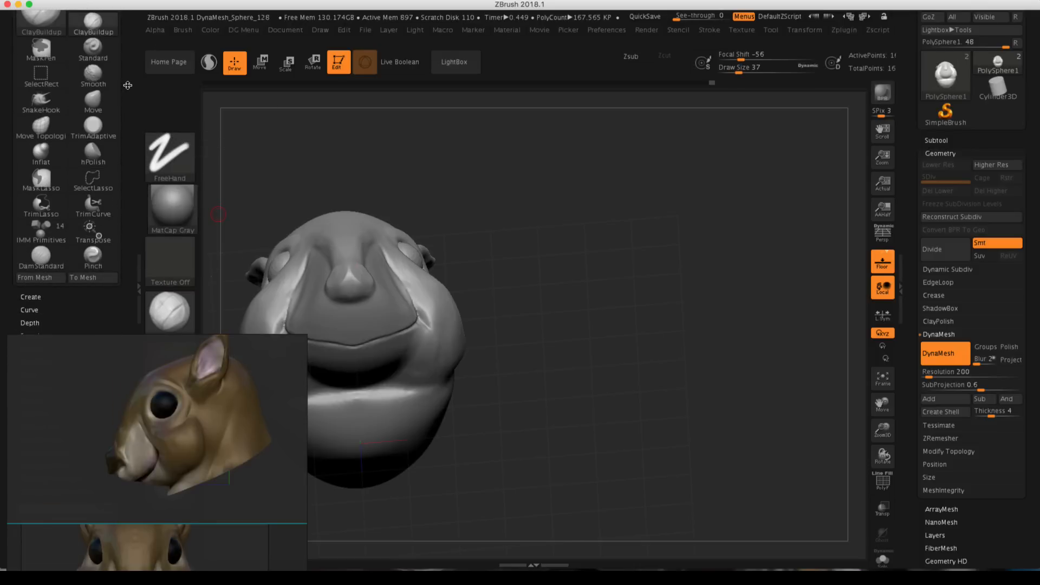
left_click(41, 254)
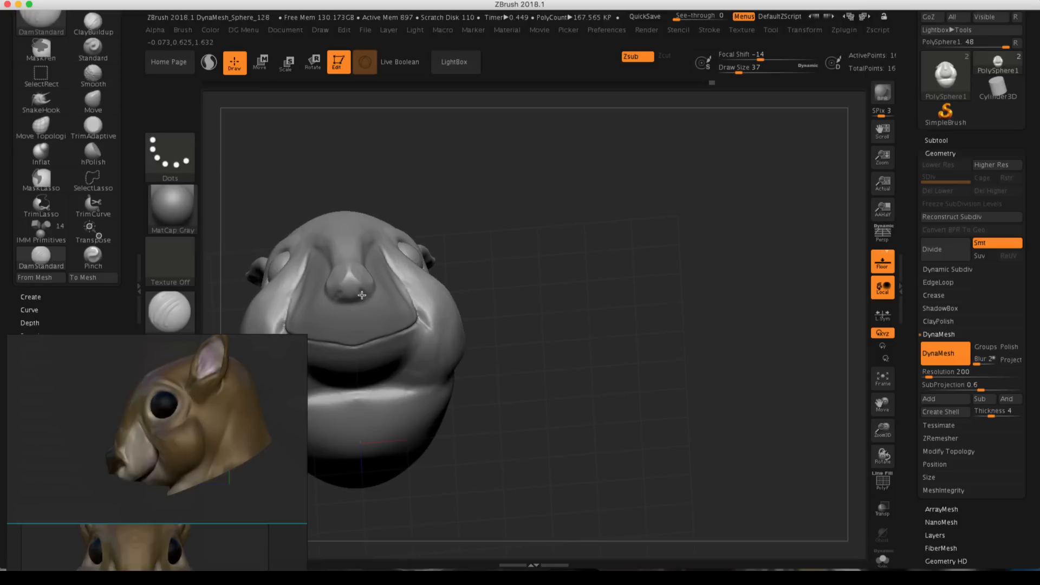
key("space")
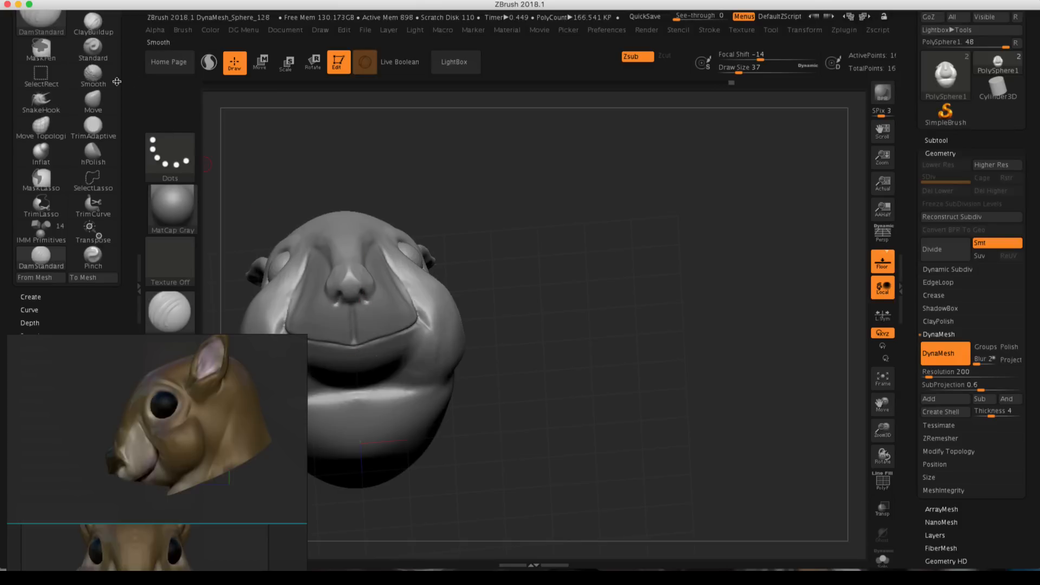
Tighten the groove between nose and mouth with the Pinch brush at Draw Size 90.
left_click(93, 254)
key("space")
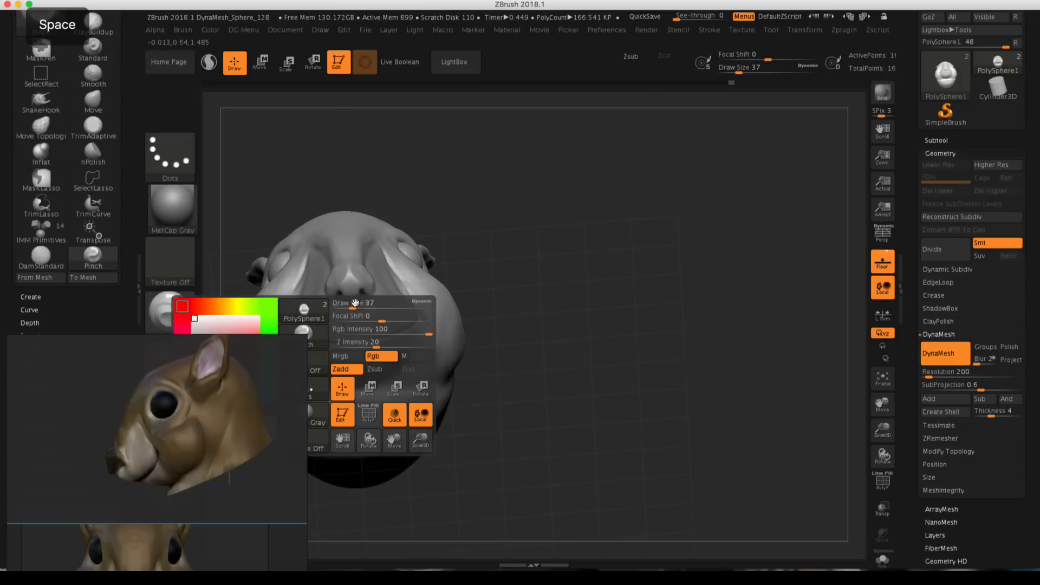
left_click_drag(354, 302, 361, 303)
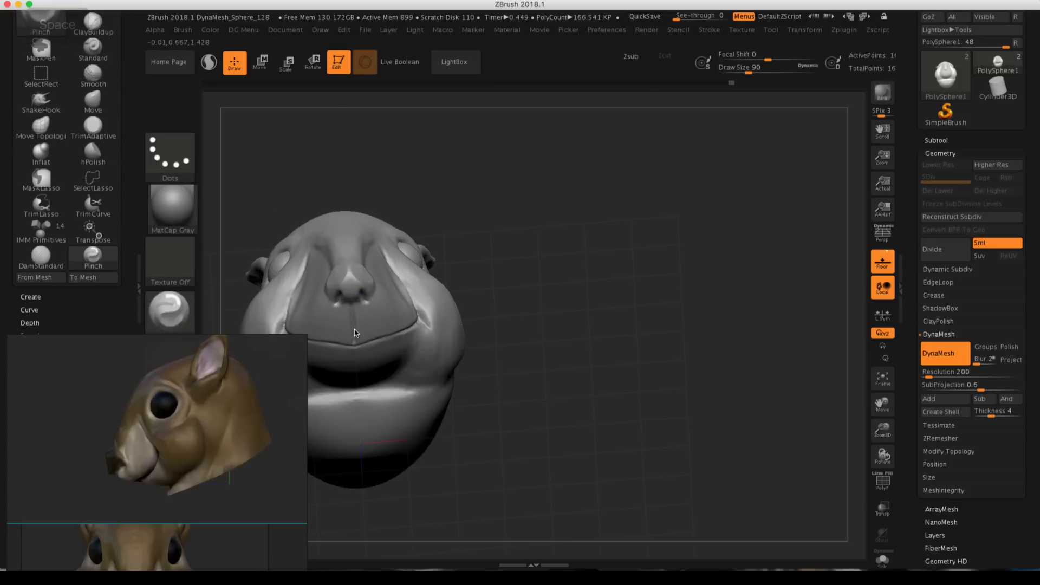
Pull the nose and front of the muzzle back in side view with Move Topological at Draw Size 585, with PolyFrame shown.
left_click_drag(501, 186, 410, 200)
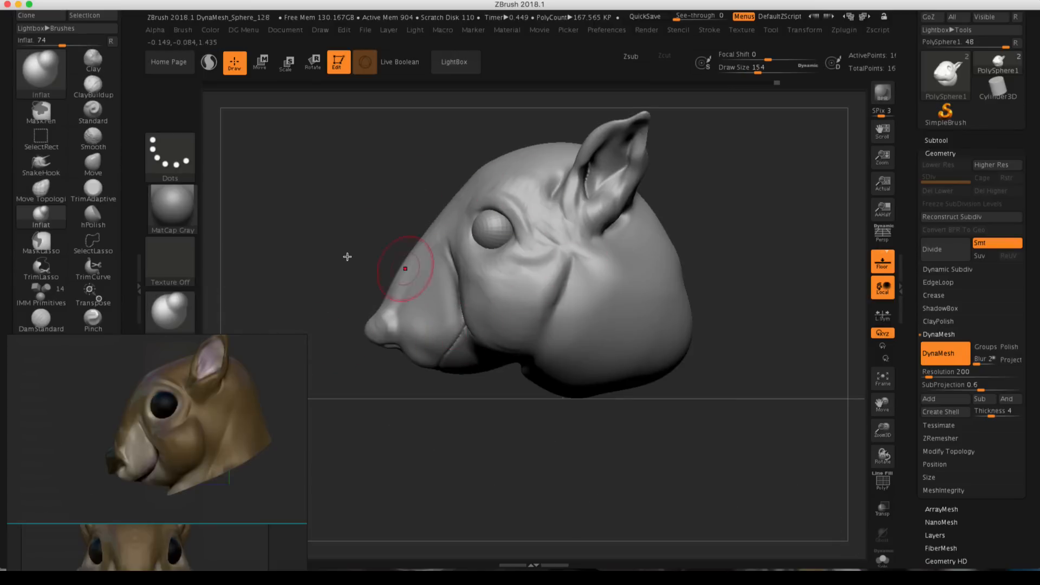
left_click(50, 194)
left_click(882, 482)
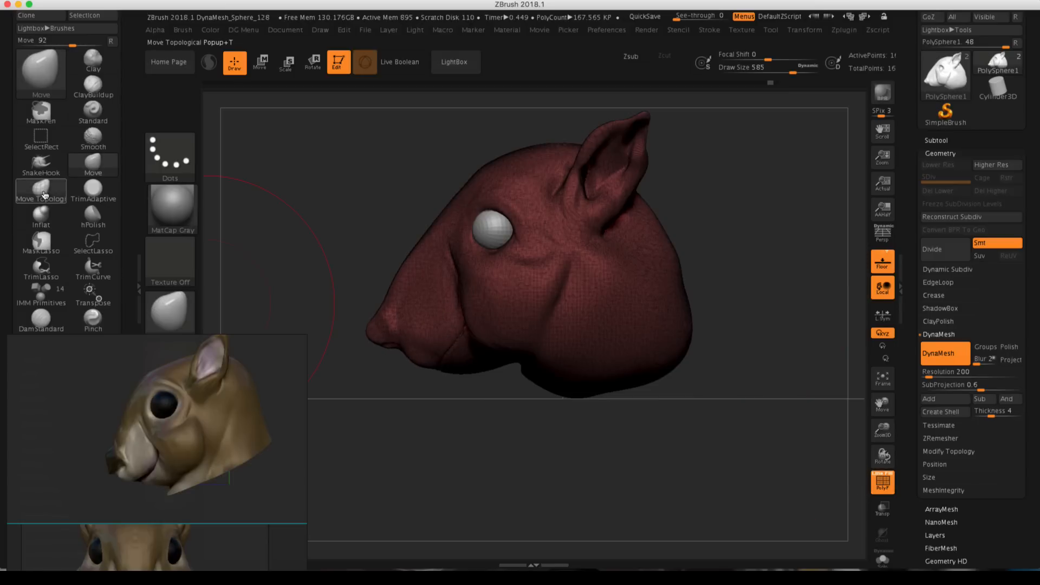
left_click(47, 192)
left_click_drag(383, 323, 381, 325)
left_click_drag(469, 363, 496, 370)
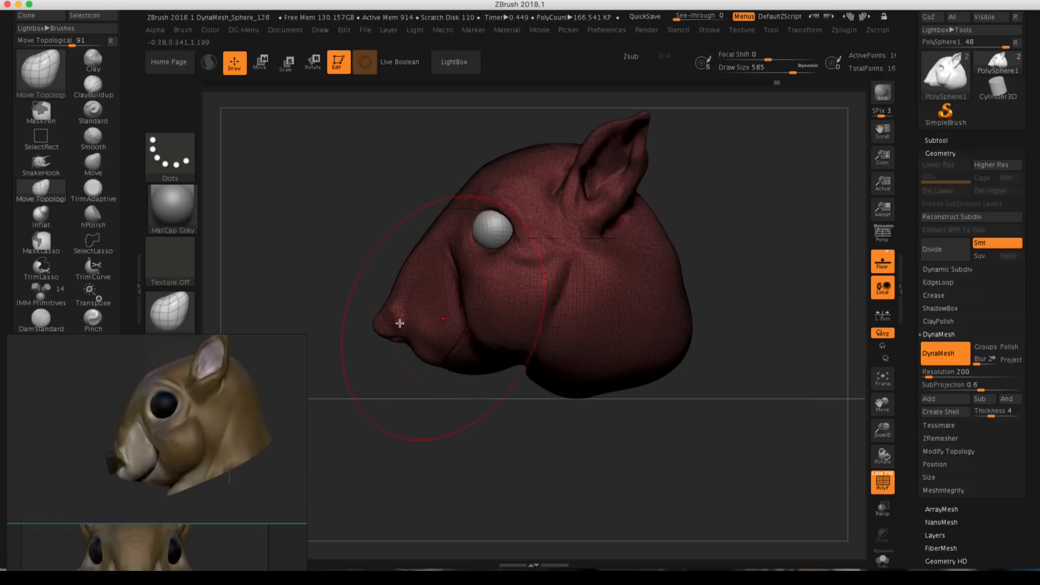
left_click_drag(410, 340, 390, 322)
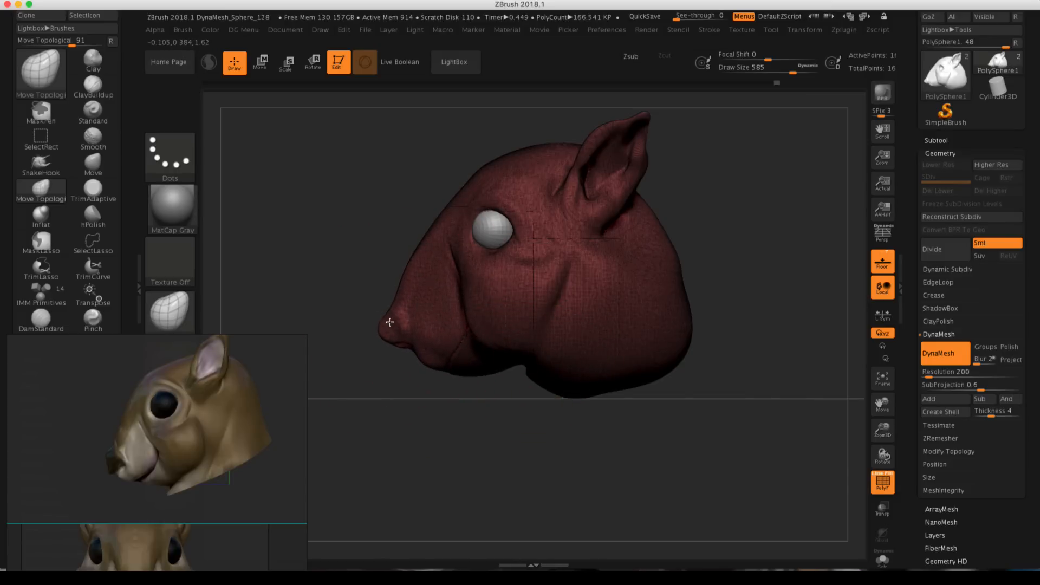
Round out the forehead slightly and tuck in the nose bridge in the side profile with Move Topological.
left_click_drag(467, 187, 463, 189)
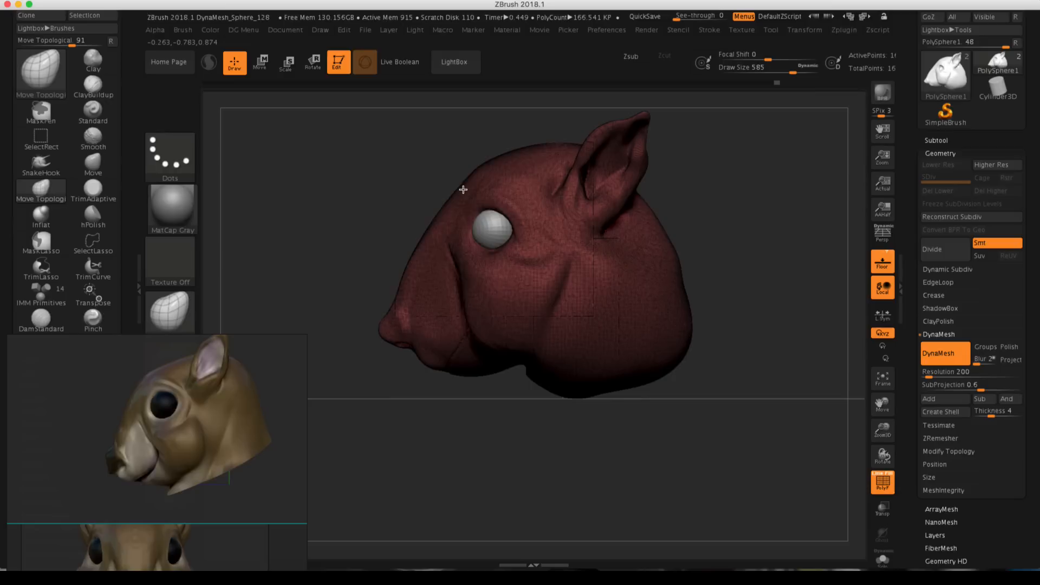
left_click_drag(425, 225, 429, 240)
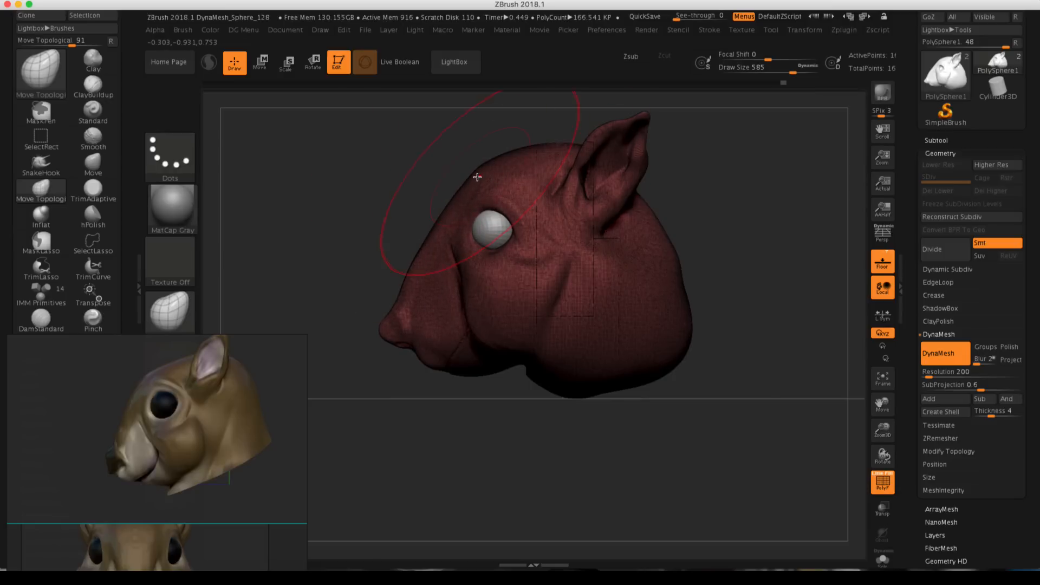
left_click_drag(477, 177, 470, 180)
Adjust the cheek outline in front view with Move Topological, reducing Draw Size to 358, and decline the autosave prompt.
left_click_drag(718, 191, 777, 180)
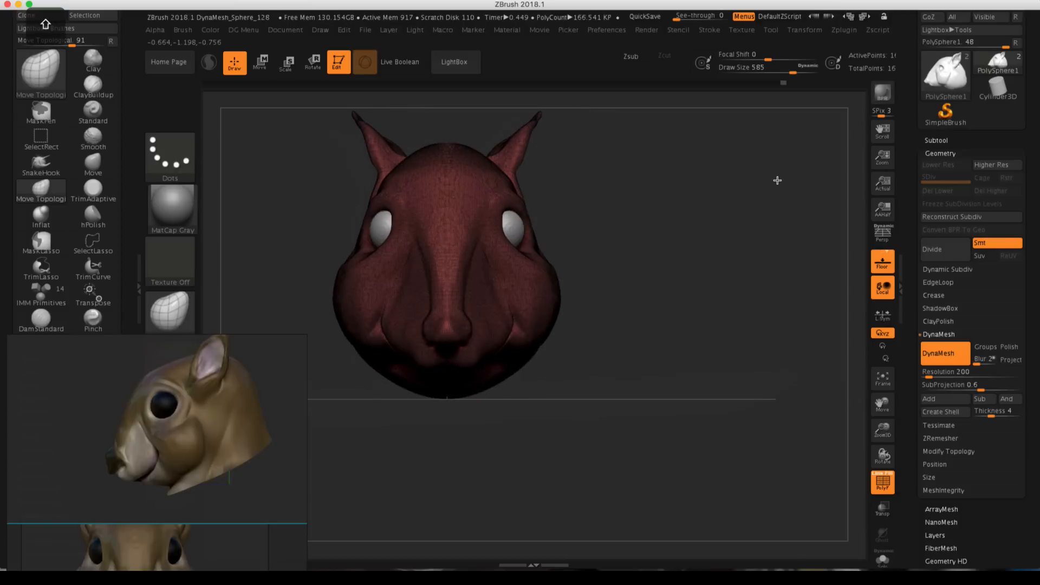
left_click_drag(562, 297, 562, 297)
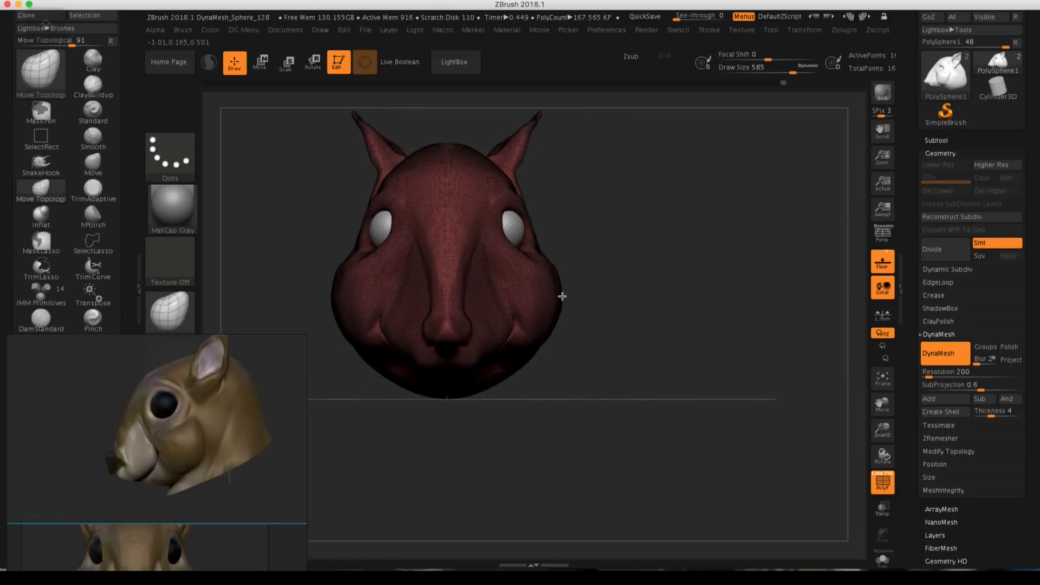
key("space")
left_click_drag(559, 246, 544, 249)
left_click_drag(549, 257, 554, 265)
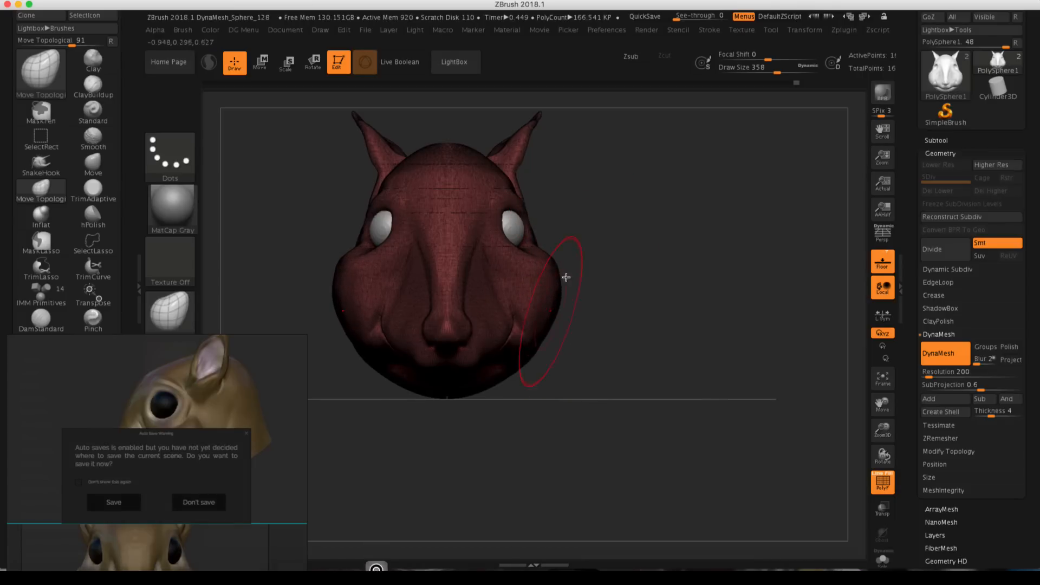
left_click(208, 503)
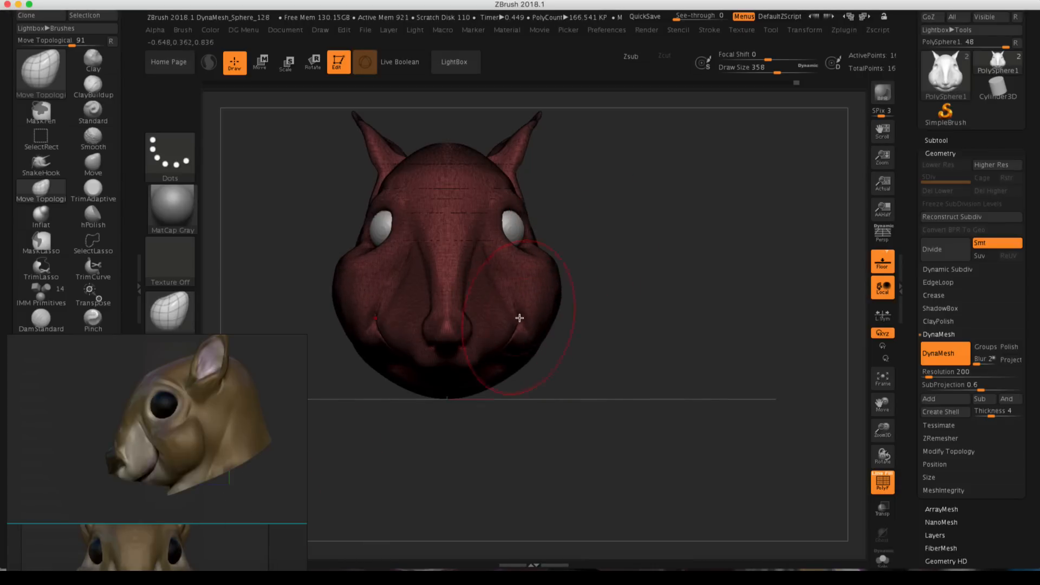
Reposition the mouth corners in front view with Move Topological, bringing the full front reference image into view.
left_click_drag(635, 251, 517, 313)
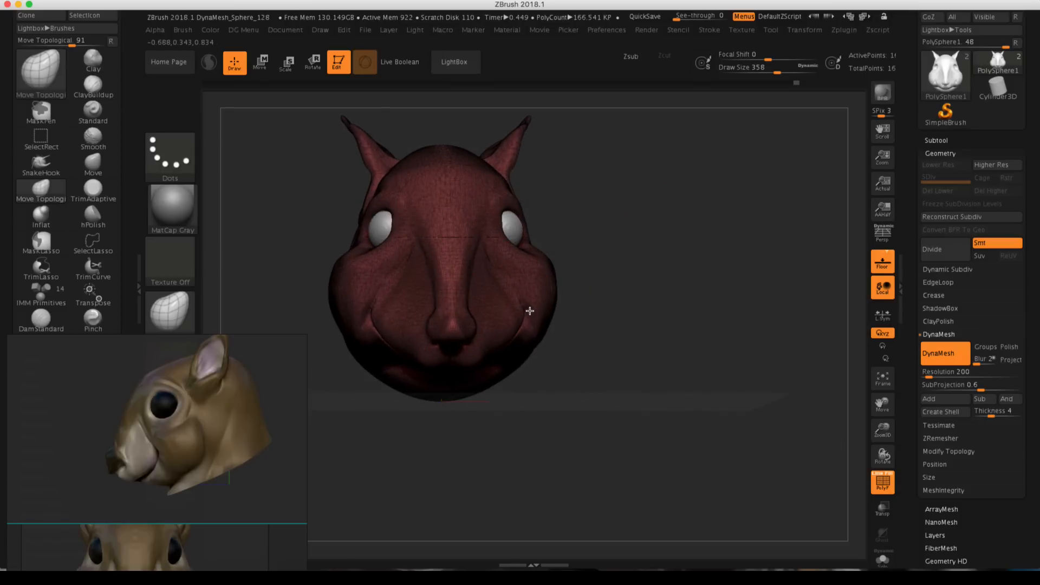
left_click(244, 540)
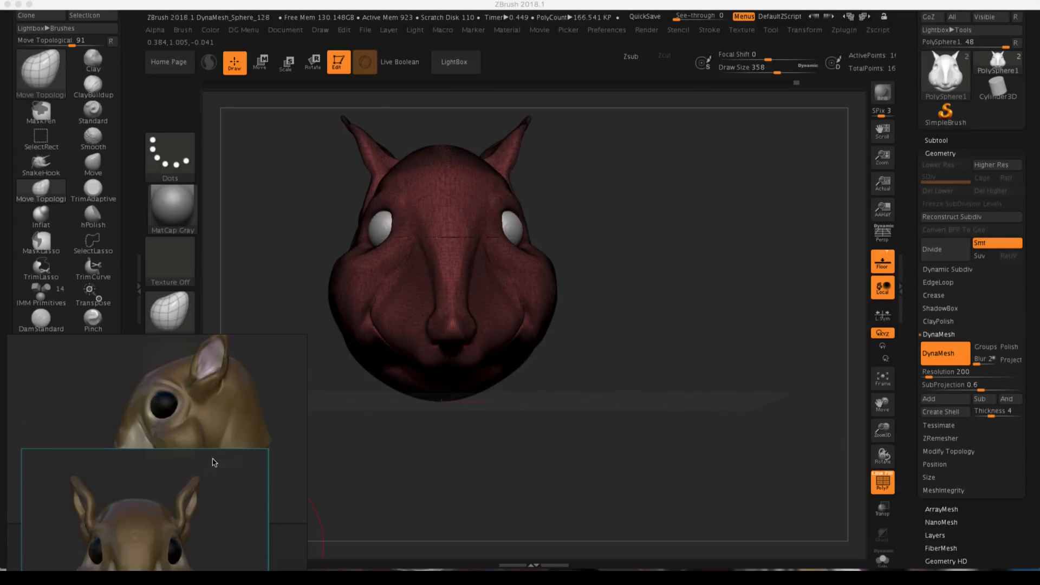
left_click_drag(238, 336, 239, 271)
left_click(528, 310)
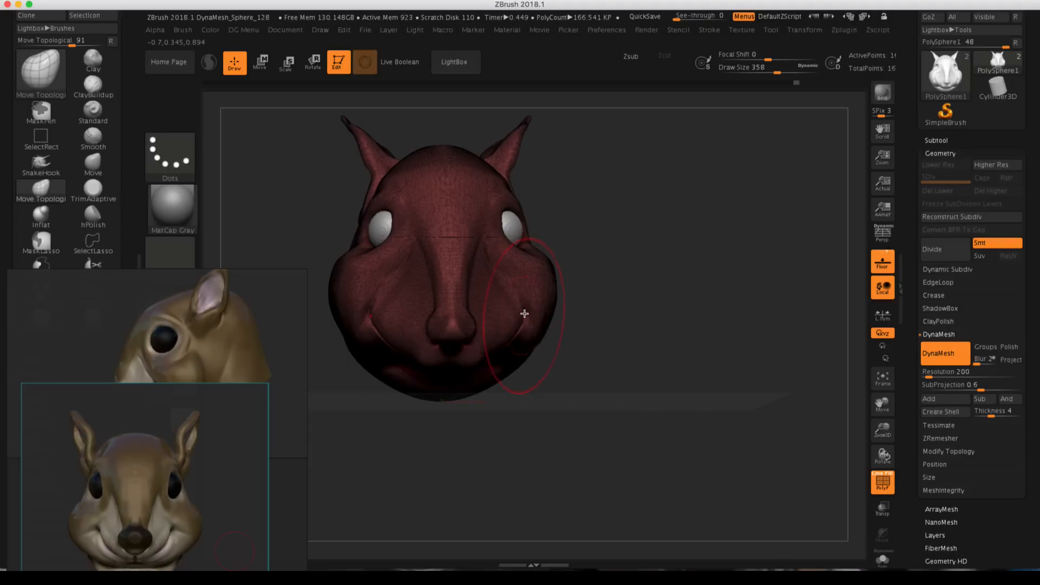
Reshape the cheek below and behind the eye from three-quarter and side views with Move Topological at Draw Size 358.
left_click_drag(641, 211, 612, 217)
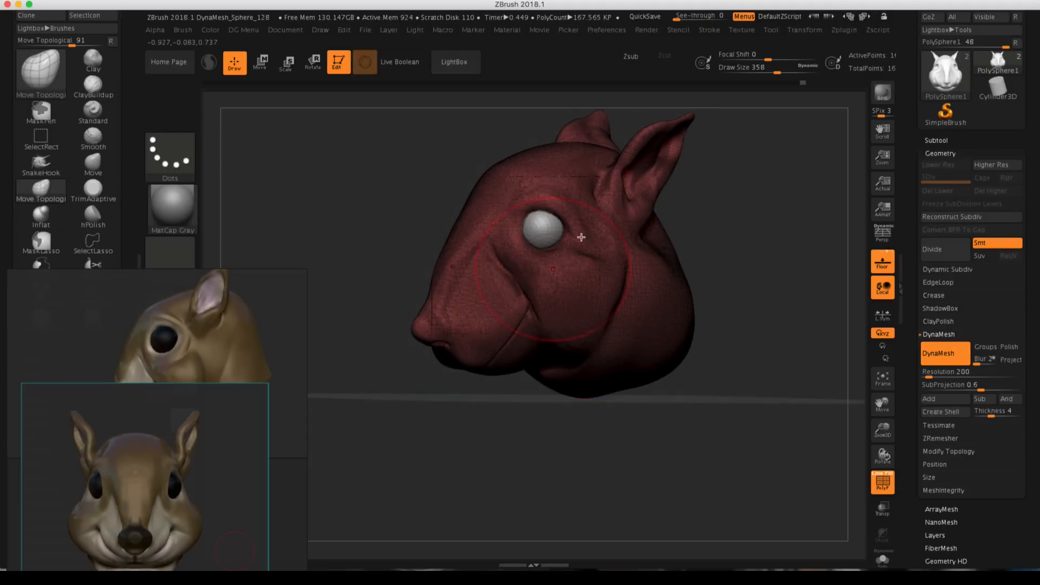
left_click_drag(707, 210, 736, 210)
left_click_drag(781, 181, 753, 225, "alt")
left_click_drag(682, 259, 587, 311)
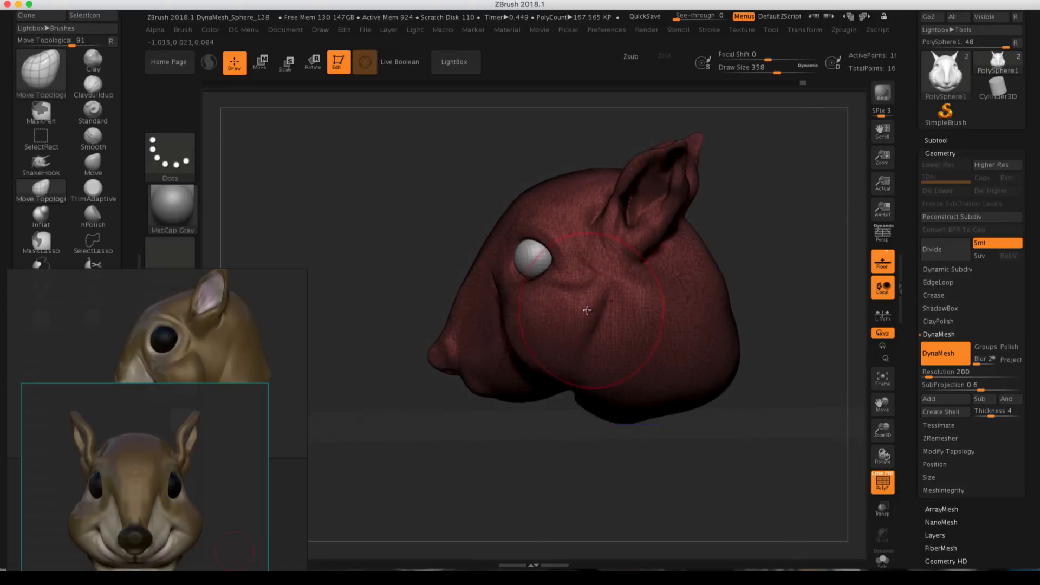
left_click_drag(764, 227, 365, 287)
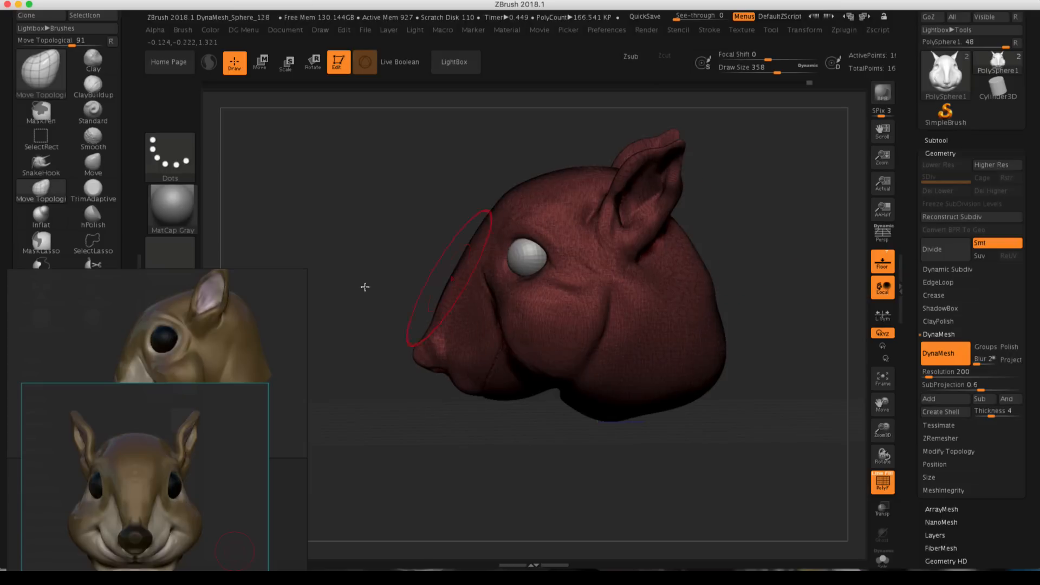
Puff up the cheek below the eye with the Inflat brush at Draw Size 262 and turn off PolyFrame.
left_click(40, 214)
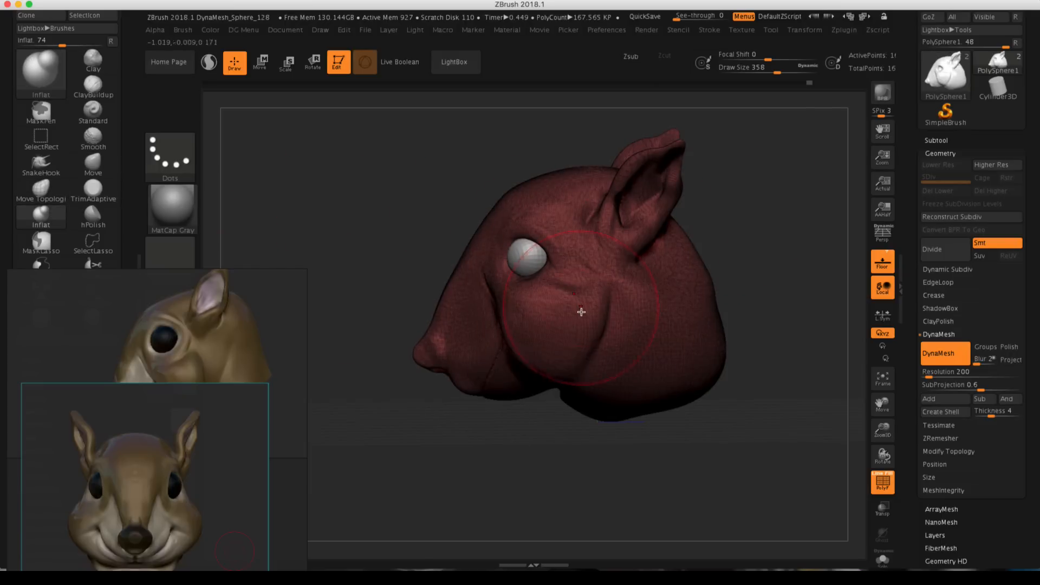
key("space")
left_click_drag(585, 311, 575, 312)
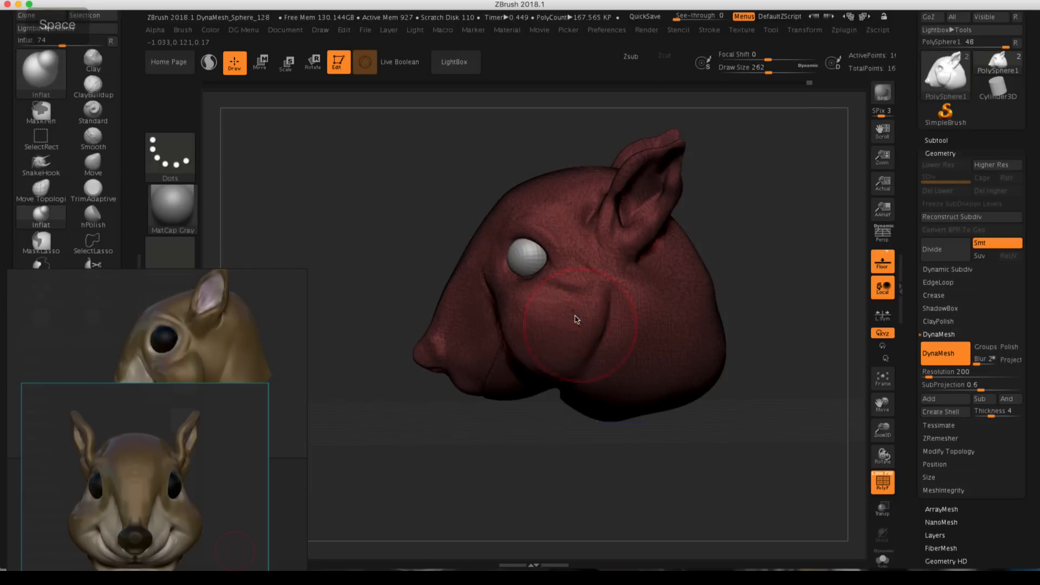
key("shift+f")
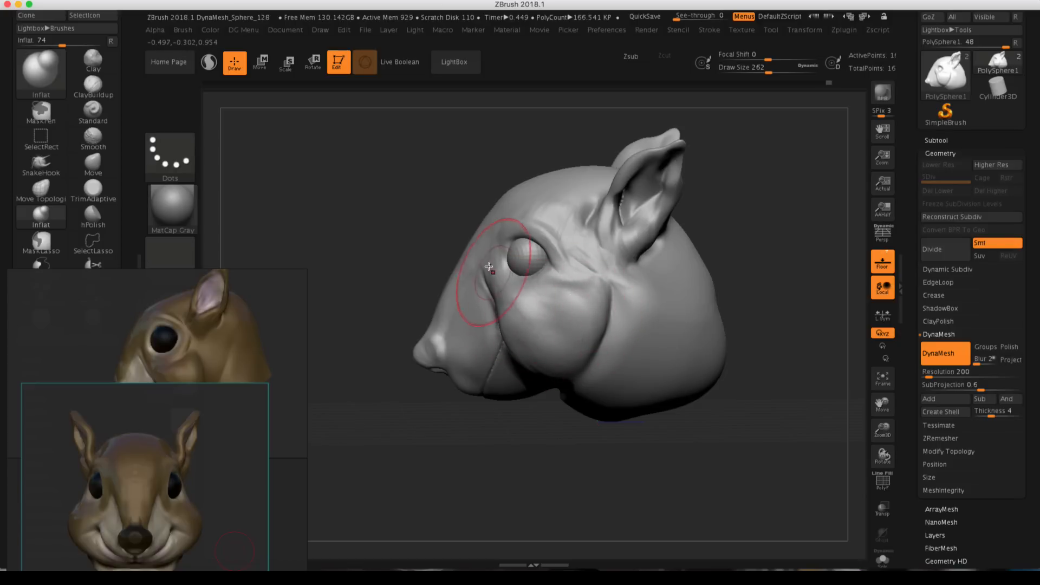
Compare the whole head with the reference sculpt from side and three-quarter front views.
mouse_move(721, 199)
left_mouse_down()
mouse_move(791, 179)
mouse_move(687, 242)
left_mouse_up()
key("alt")
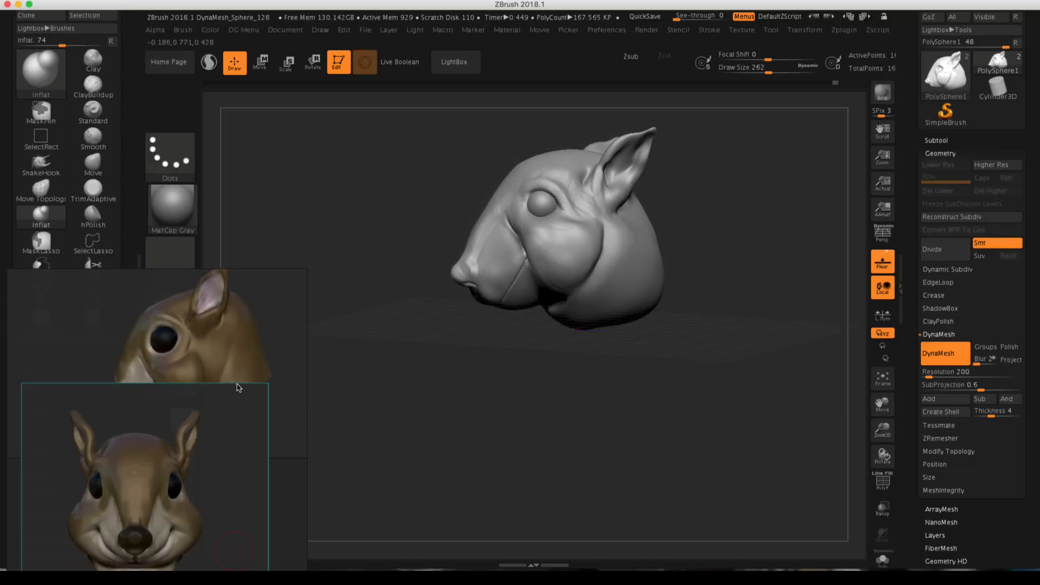
left_click_drag(236, 389, 235, 425)
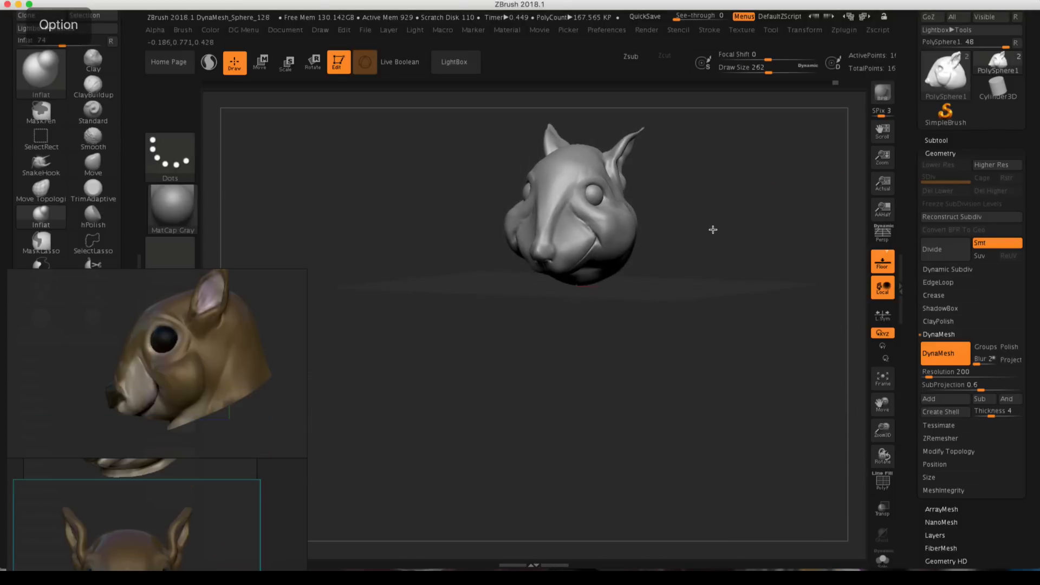
mouse_move(712, 230)
left_mouse_down("alt")
mouse_move(667, 279)
mouse_move(600, 283)
mouse_move(647, 231)
left_mouse_up("alt")
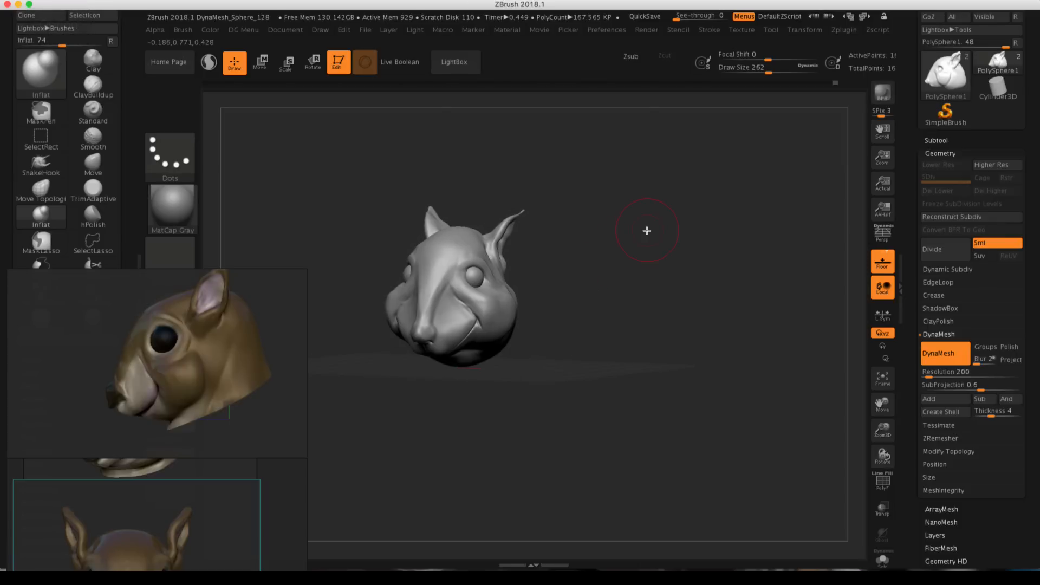
Collapse the head tool's Geometry settings and open its Subtool list.
left_click(959, 153)
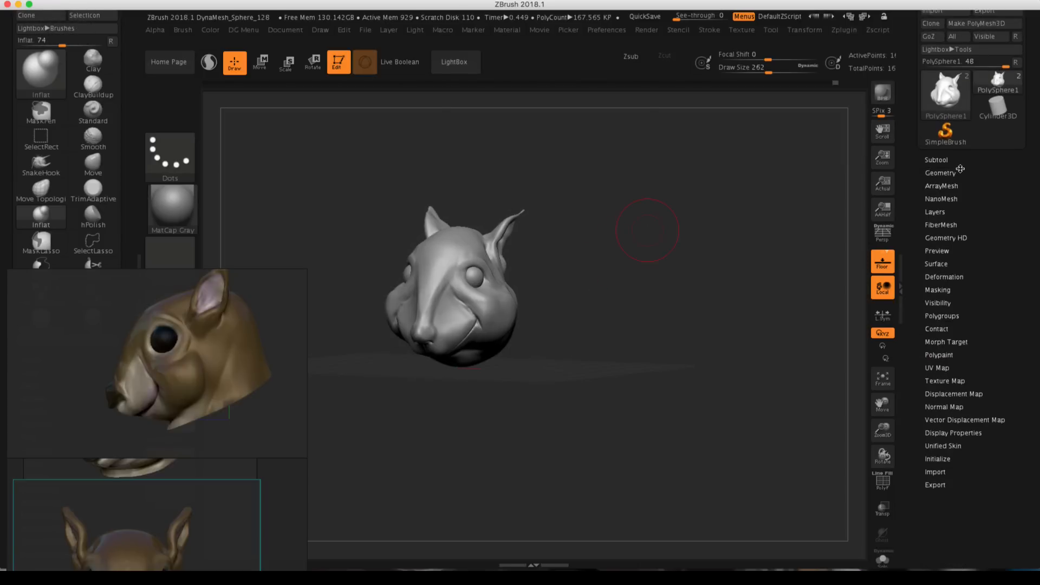
left_click_drag(960, 169, 964, 237)
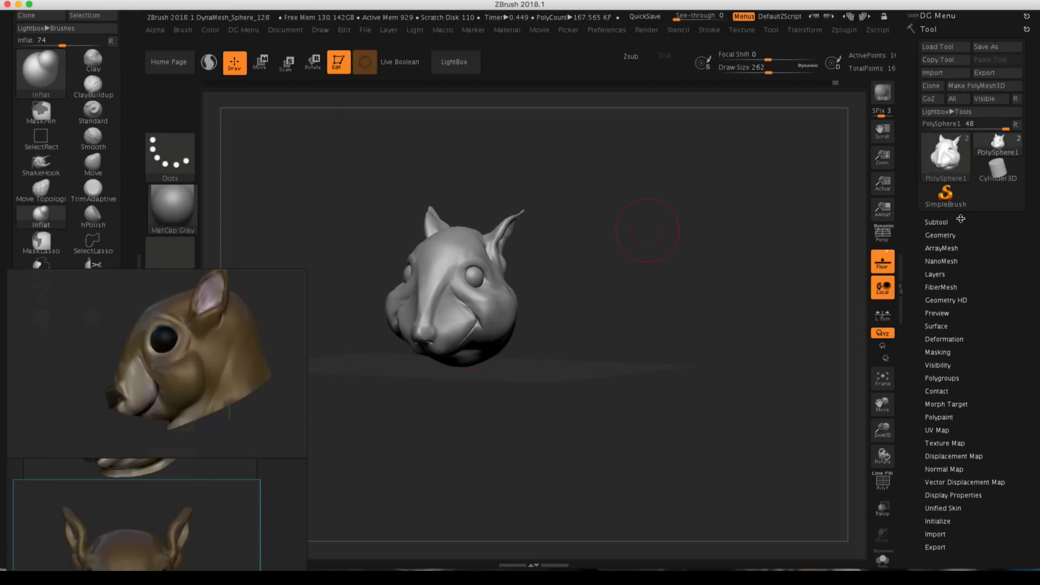
left_click(960, 222)
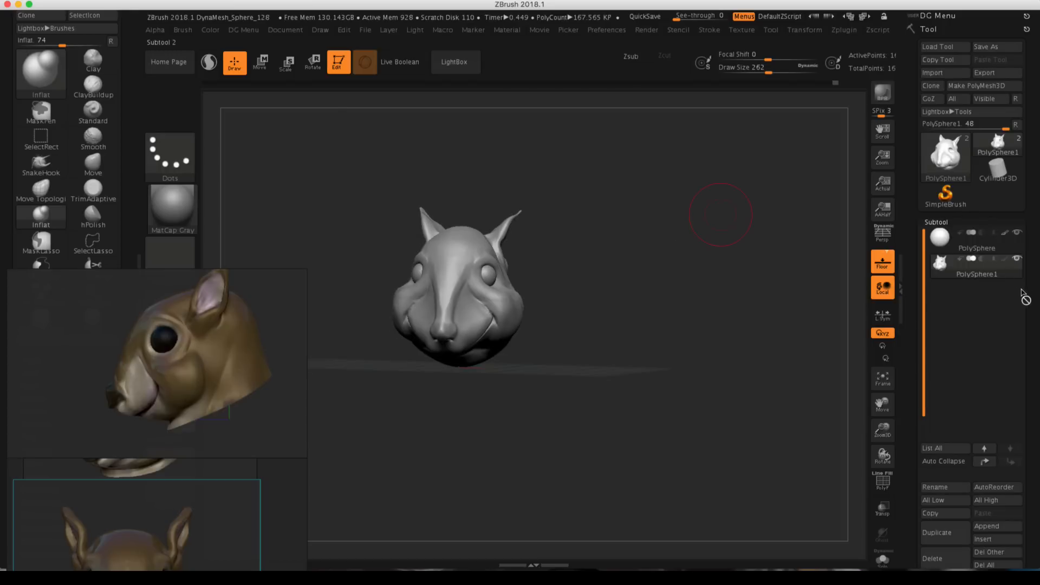
left_click_drag(1025, 298, 1021, 123)
left_click_drag(1029, 332, 1029, 507)
left_click(946, 201)
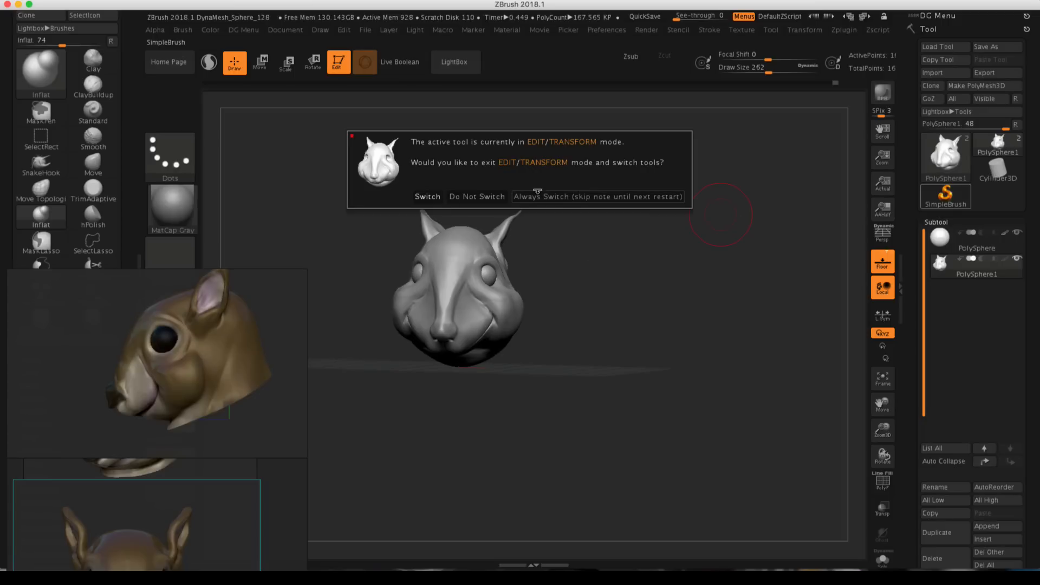
left_click(477, 197)
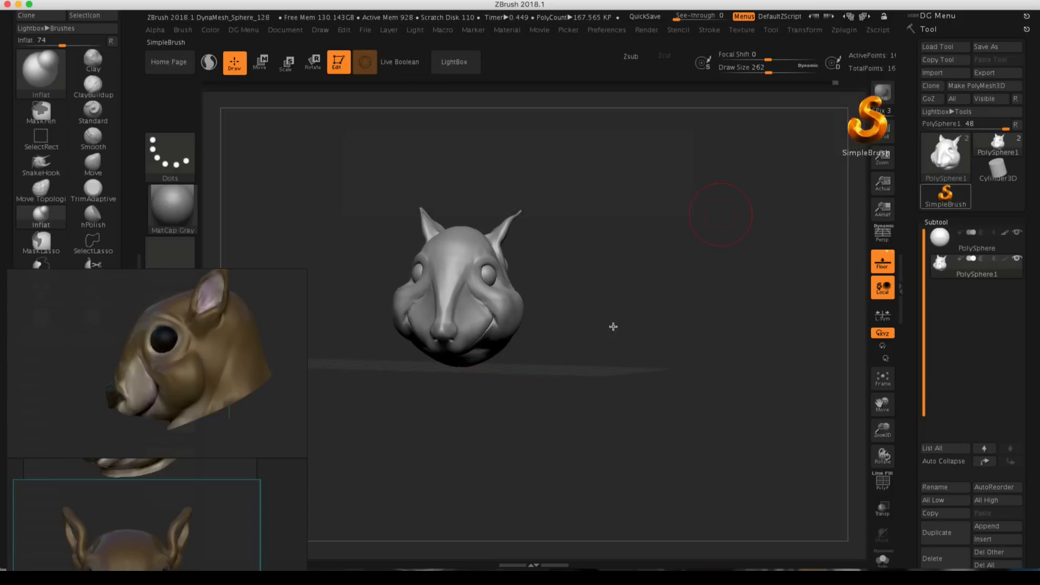
mouse_move(1032, 343)
left_mouse_down()
mouse_move(1032, 330)
mouse_move(1032, 343)
left_mouse_up()
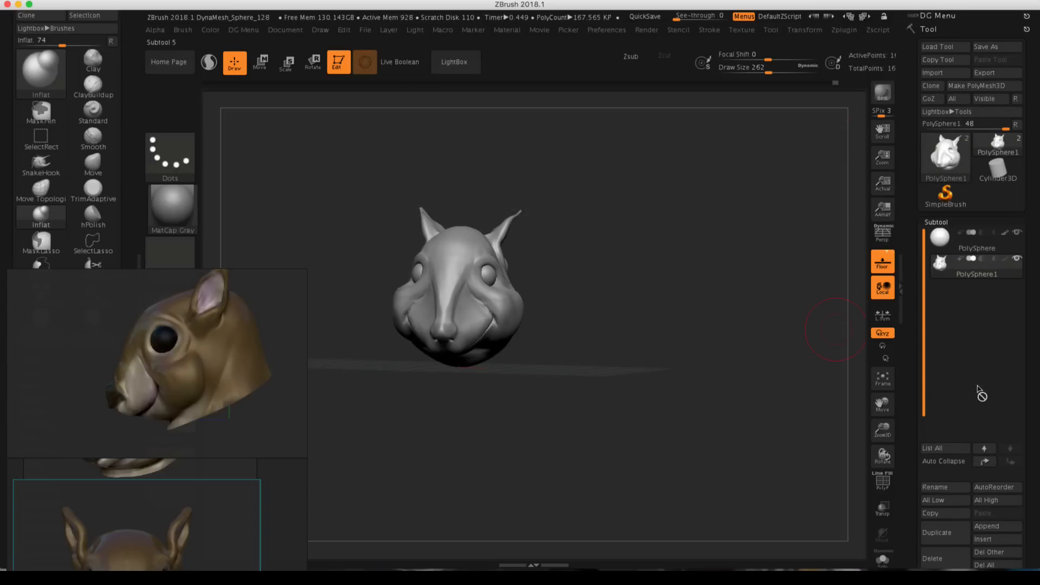
Append a Circle3D as a new subtool and isolate it in the view with Solo.
left_click(1000, 528)
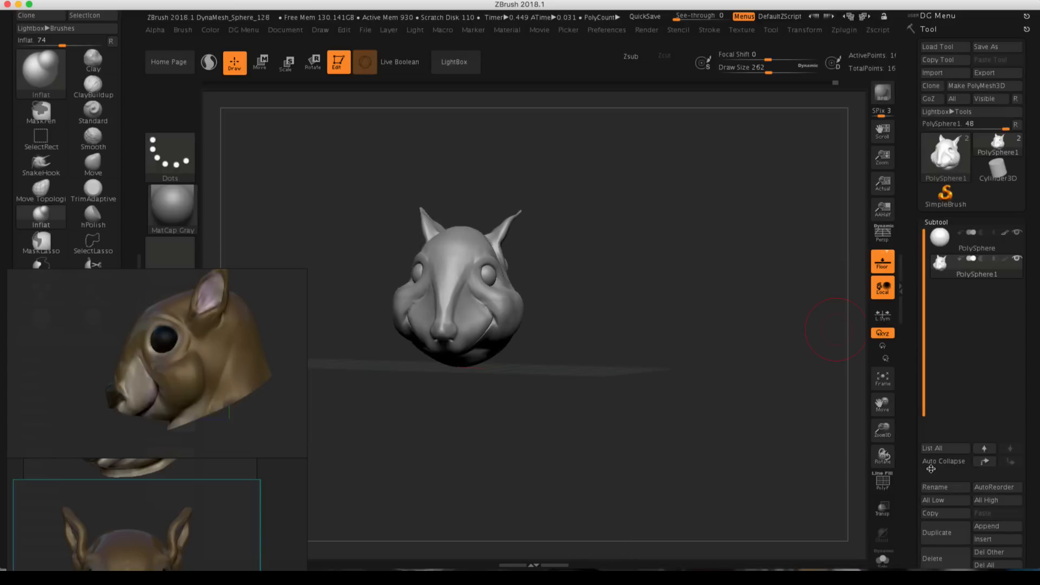
left_click(996, 529)
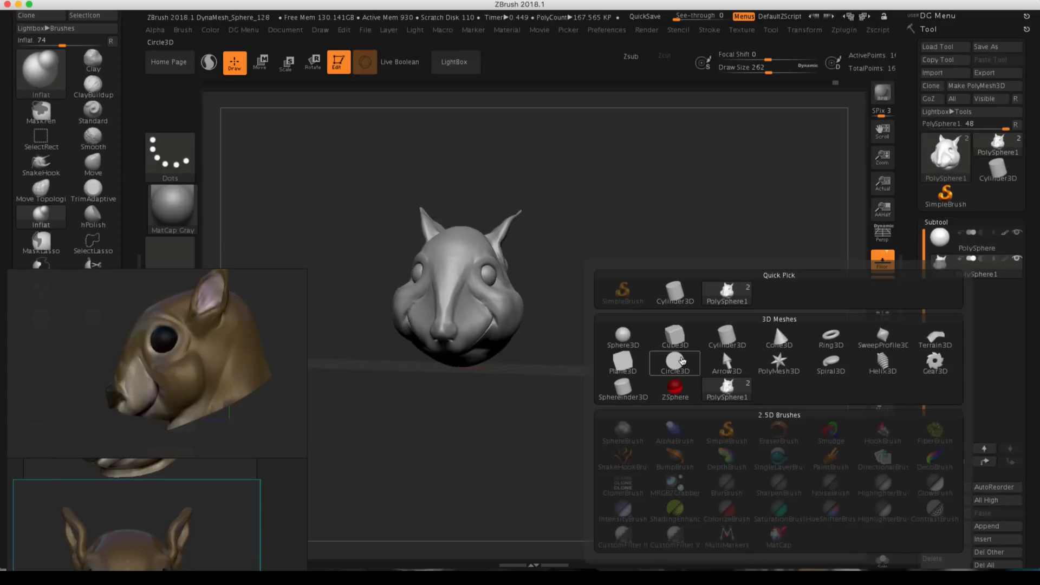
left_click(682, 361)
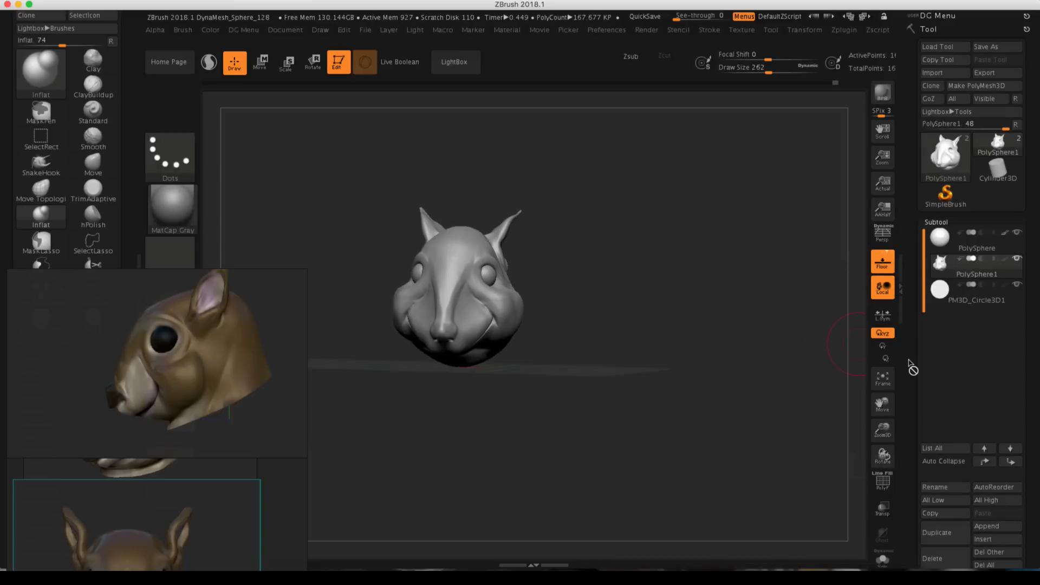
left_click(1004, 302)
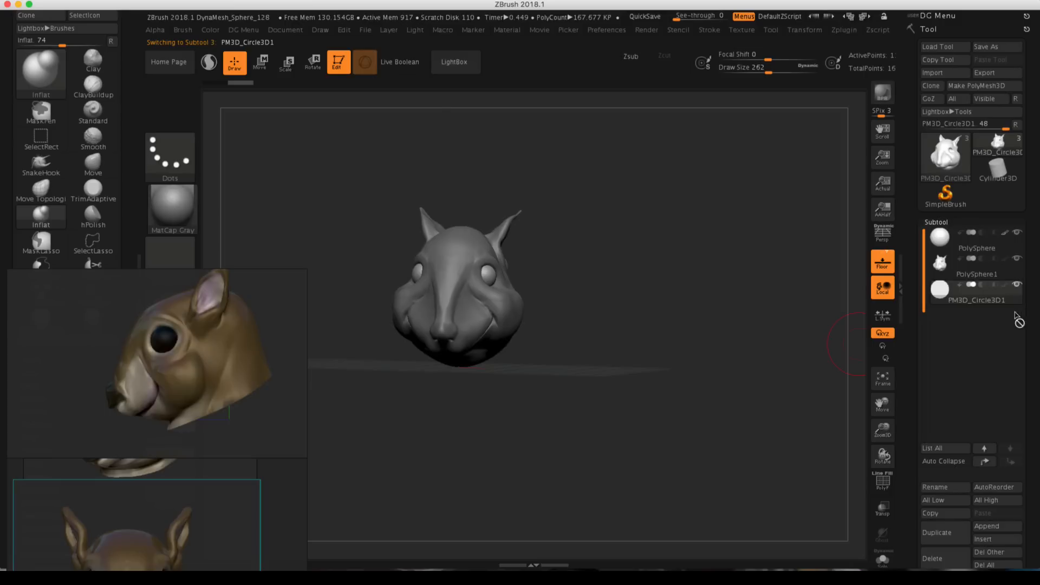
left_click(884, 556)
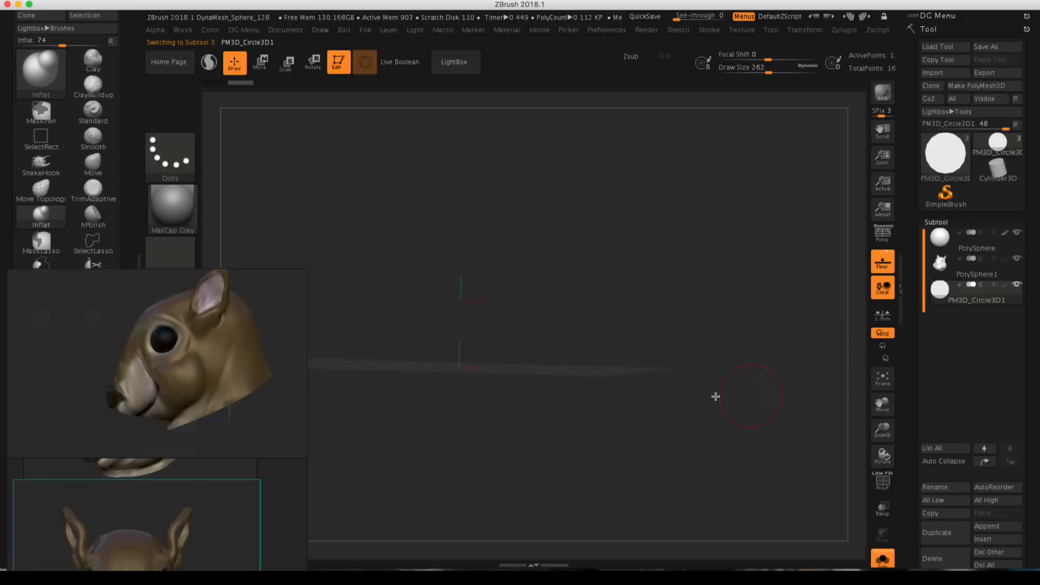
key("f")
left_click_drag(712, 392, 581, 392)
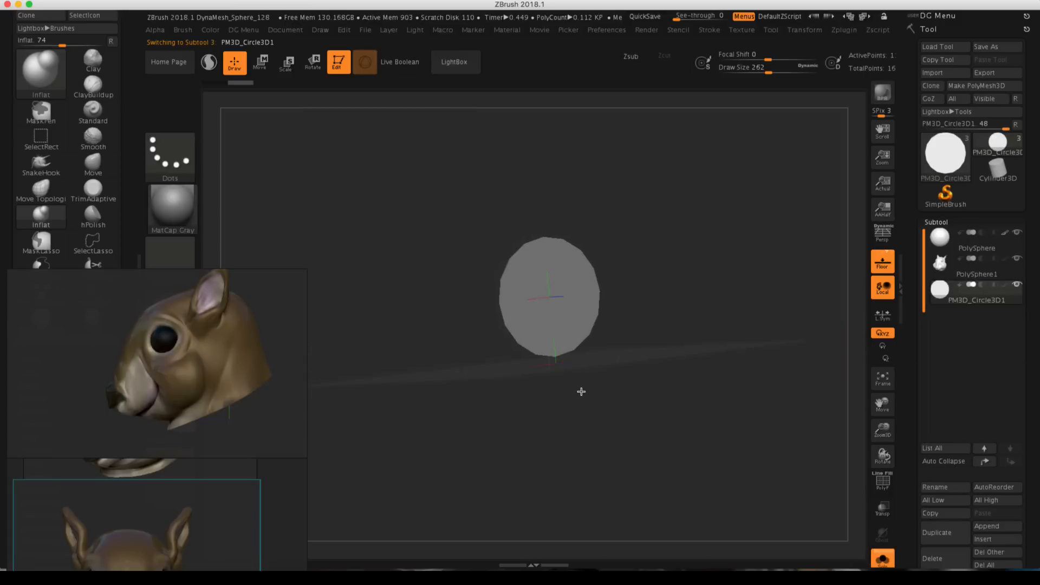
Initialize the circle subtool as a QCube with X, Y and Z Res 2 and turn on PolyFrame.
left_click_drag(1023, 368, 1003, 217)
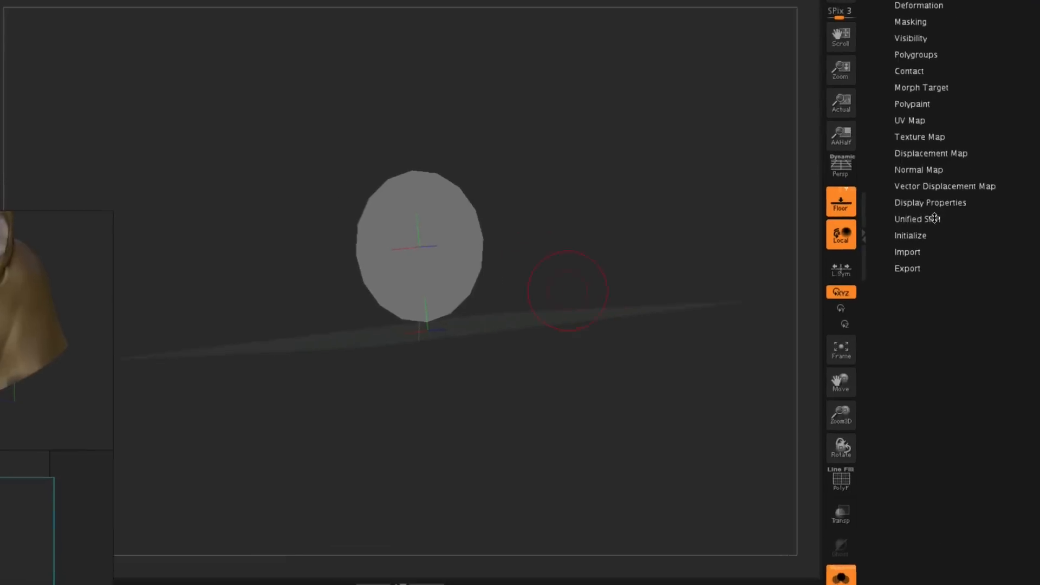
left_click(965, 286)
scroll(947, 385, "up", 5)
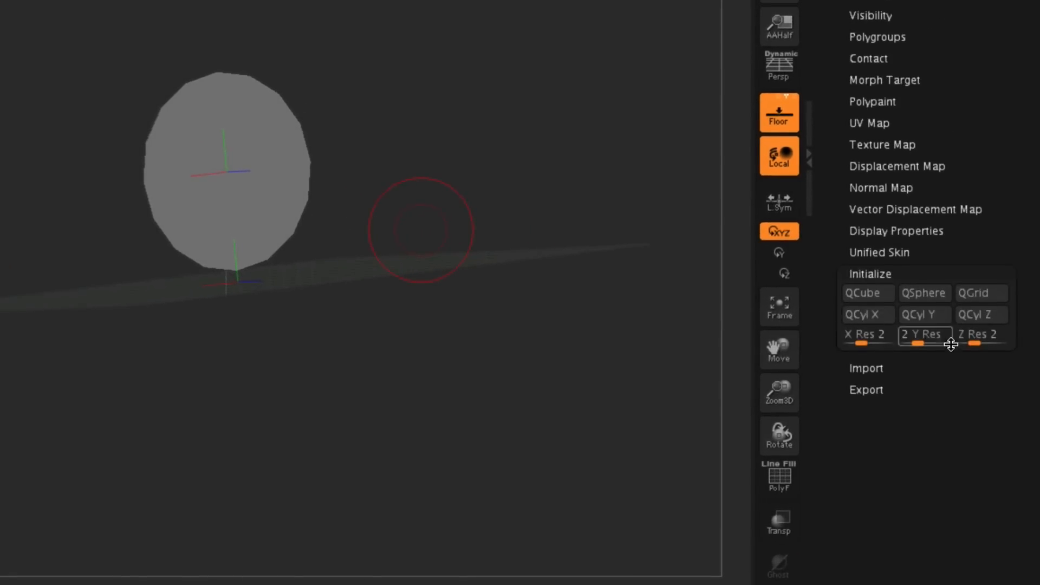
left_click(875, 298)
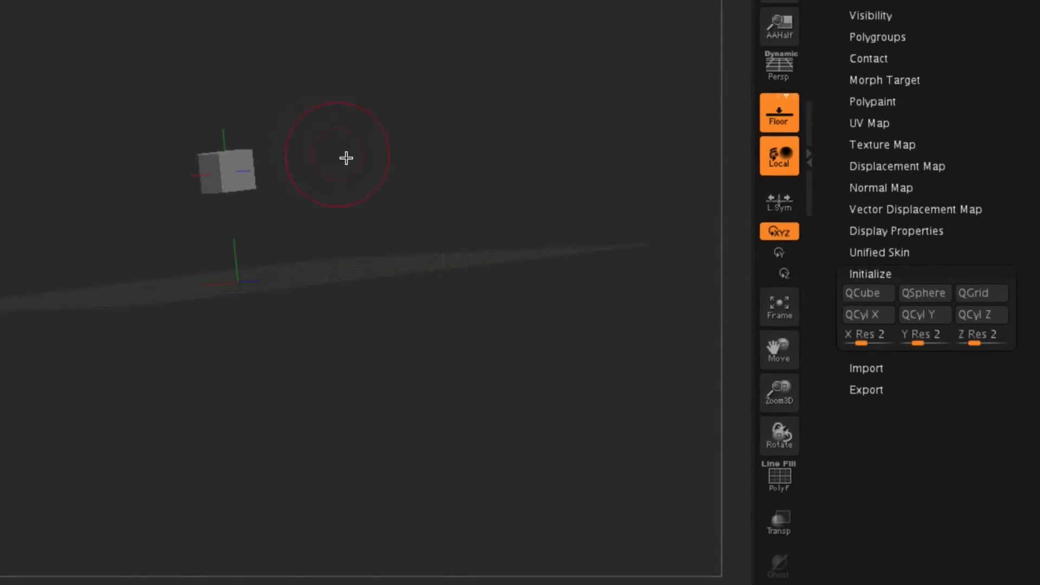
left_click_drag(346, 157, 397, 338)
left_click(782, 482)
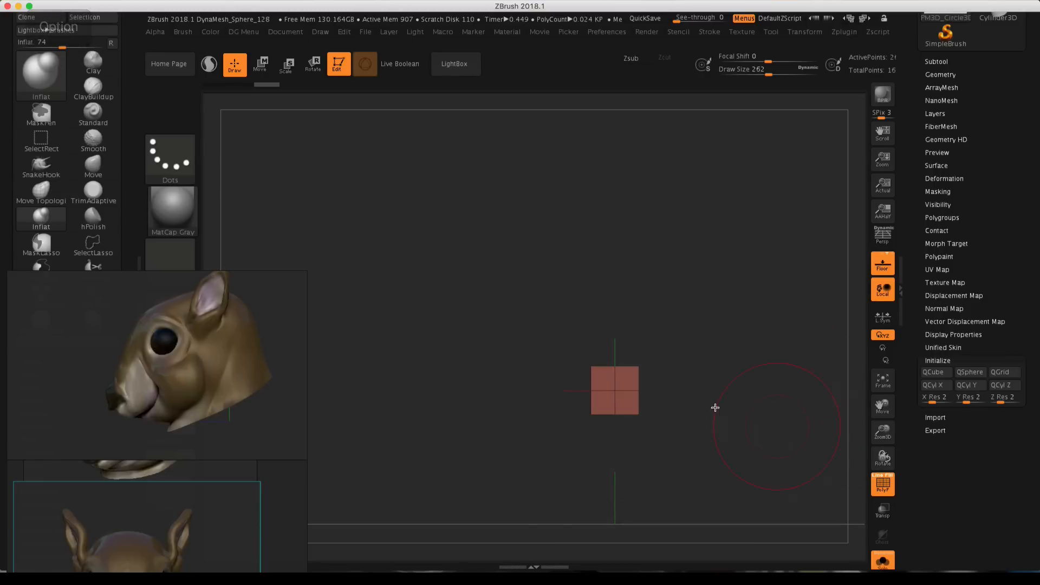
Examine the cube from several angles and revert the stray Inflat changes through the undo history.
left_click_drag(714, 407, 675, 359)
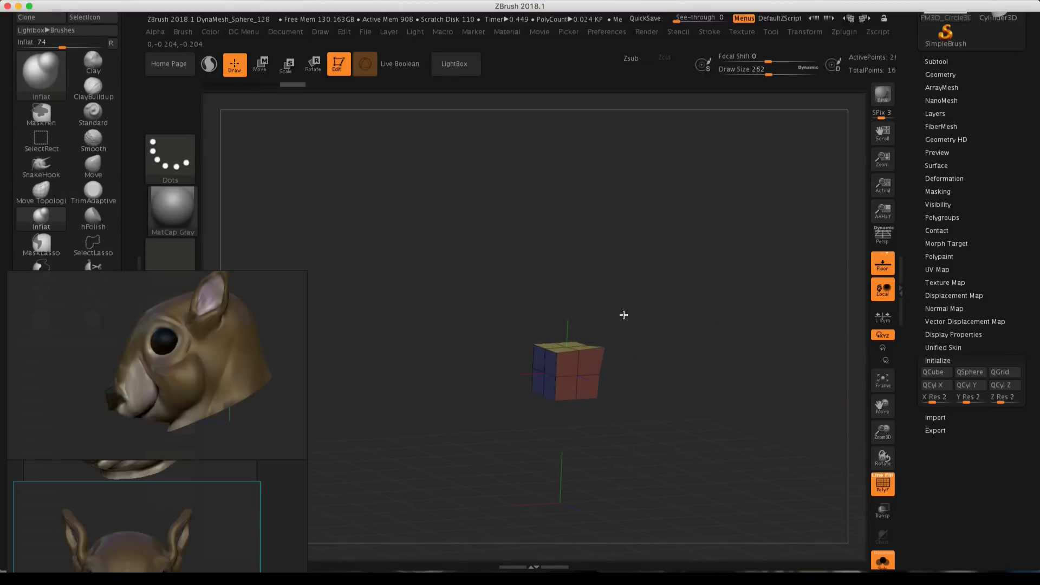
left_click_drag(617, 325, 666, 287)
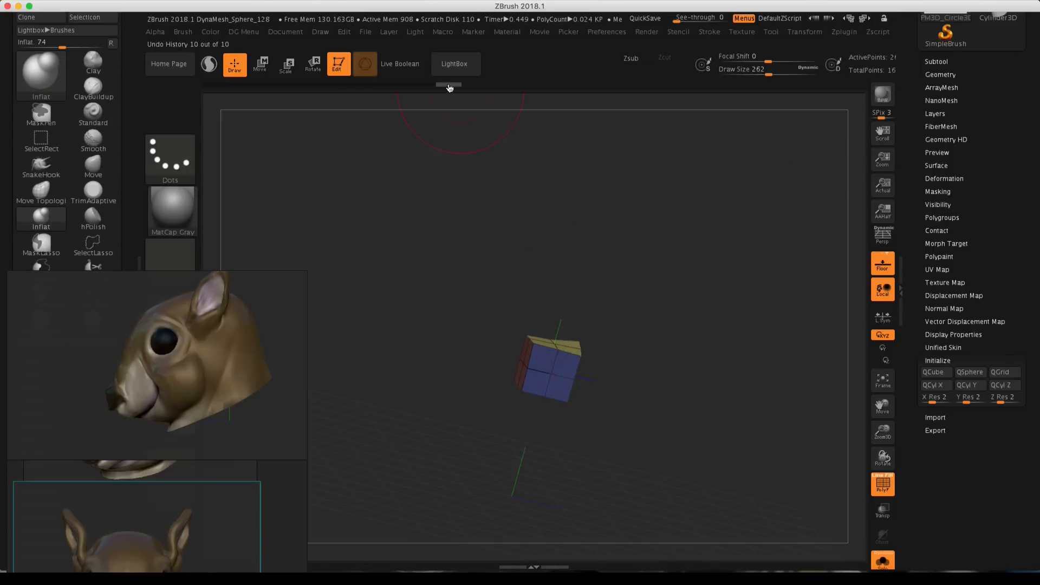
left_click_drag(449, 88, 256, 88)
Close the floating reference image window covering the brush palette.
left_click(56, 76)
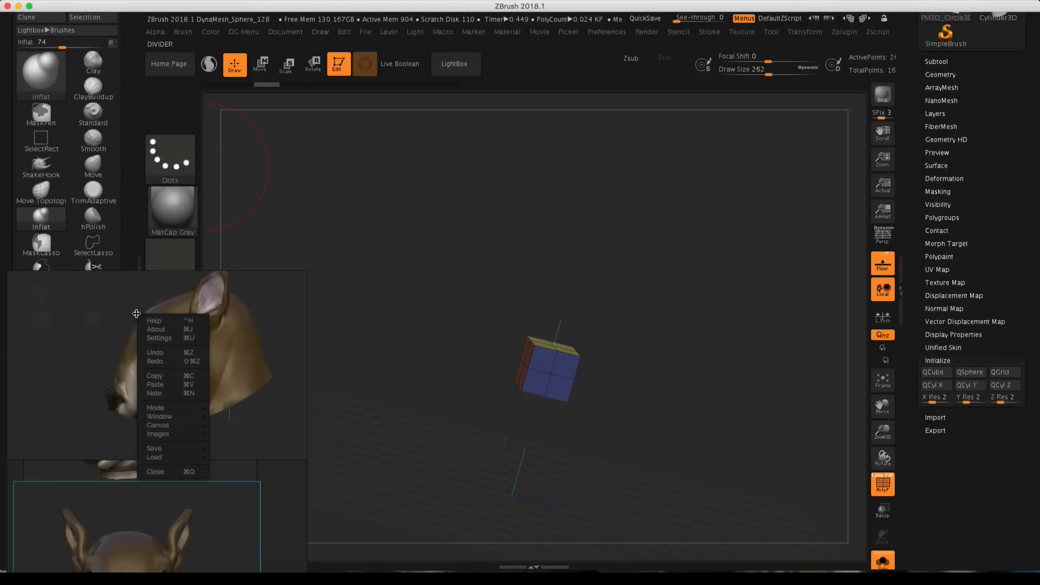
right_click(152, 344)
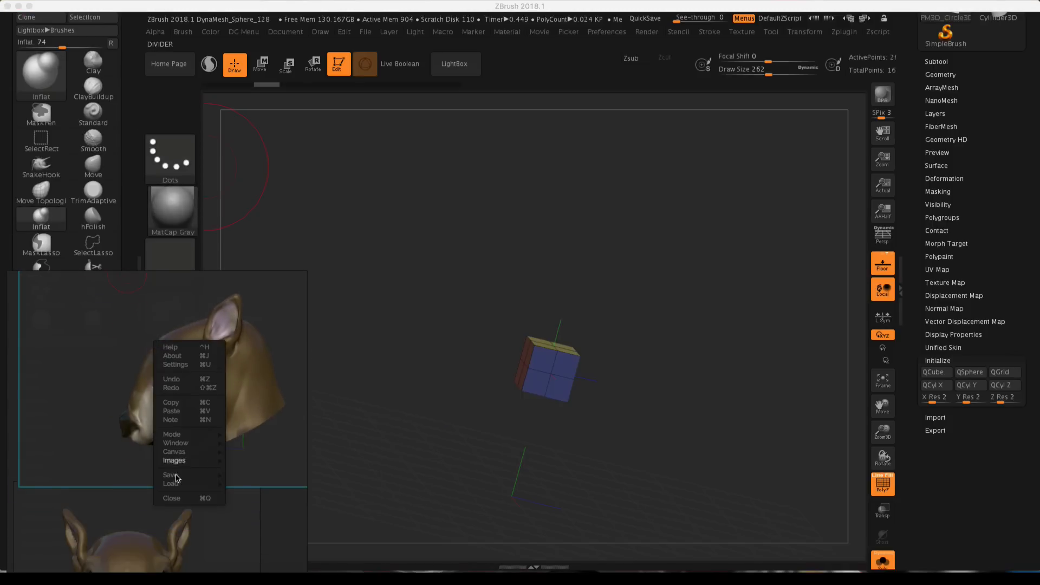
left_click(177, 497)
left_click(158, 471)
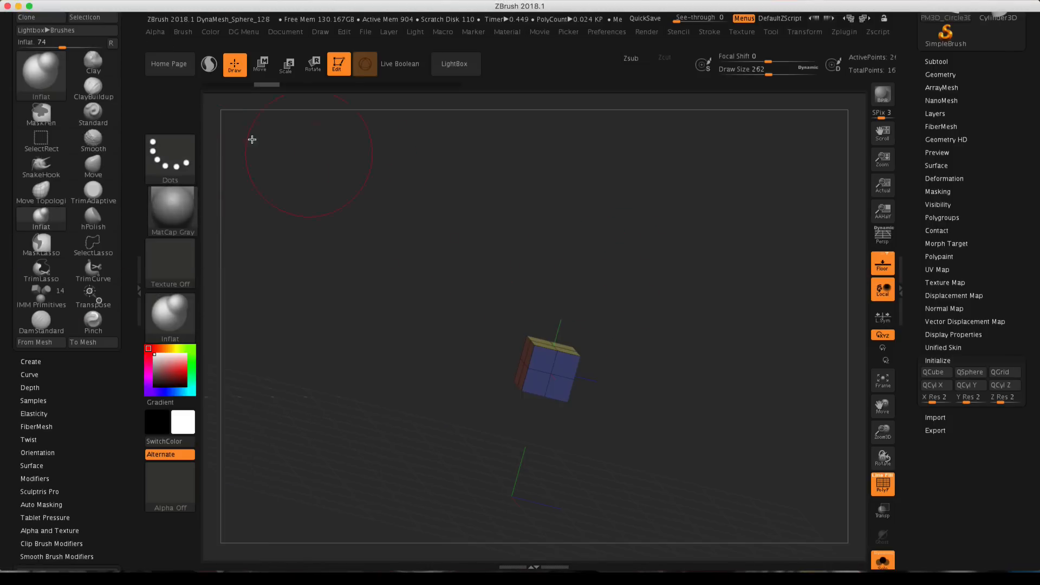
Switch to the ZModeler brush and view the cube from slightly above.
left_click(42, 81)
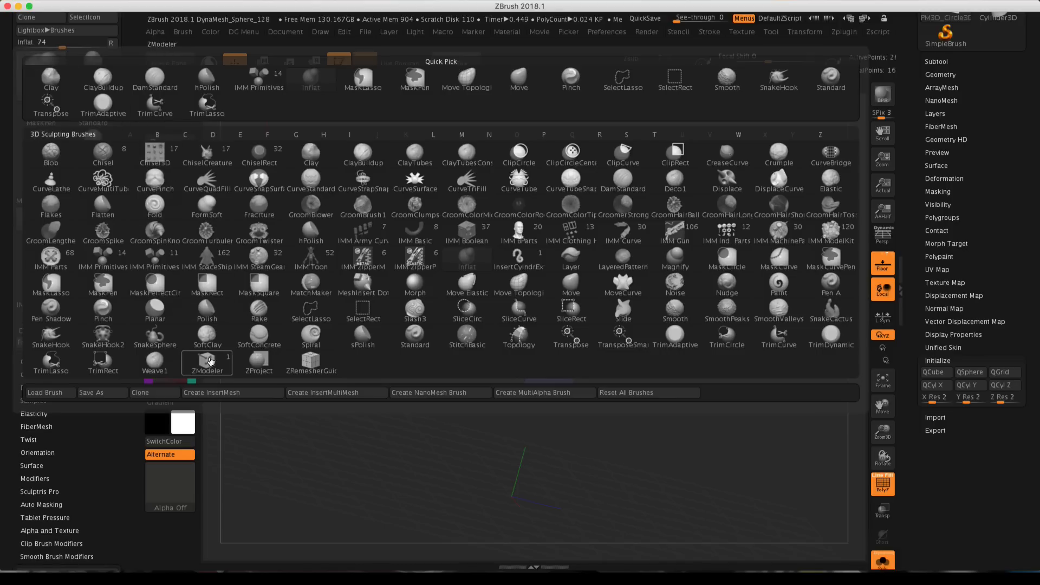
left_click(211, 361)
mouse_move(610, 276)
left_mouse_down()
mouse_move(636, 283)
mouse_move(627, 269)
left_mouse_up()
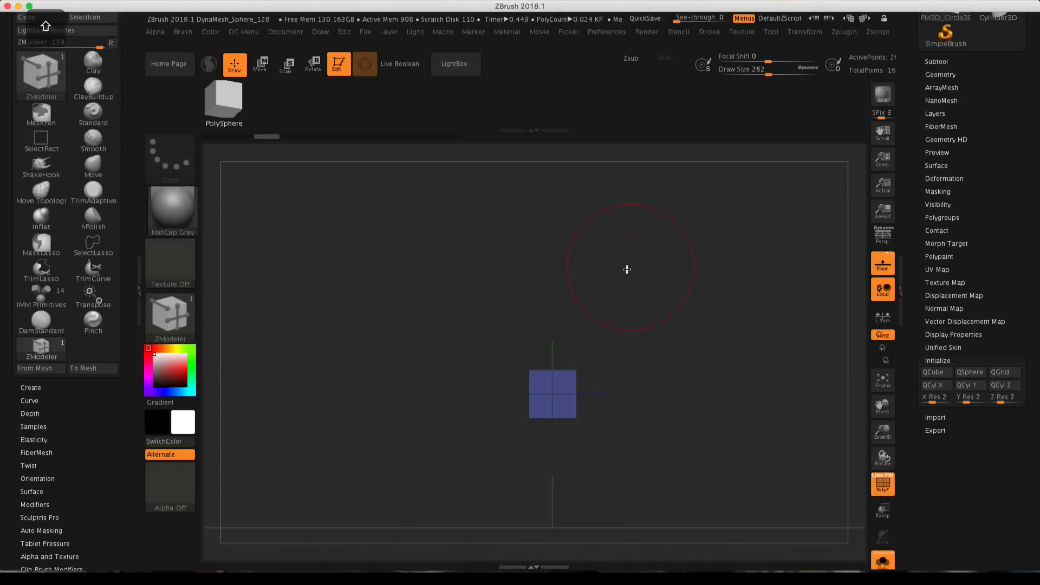
left_click_drag(607, 329, 607, 349, "alt")
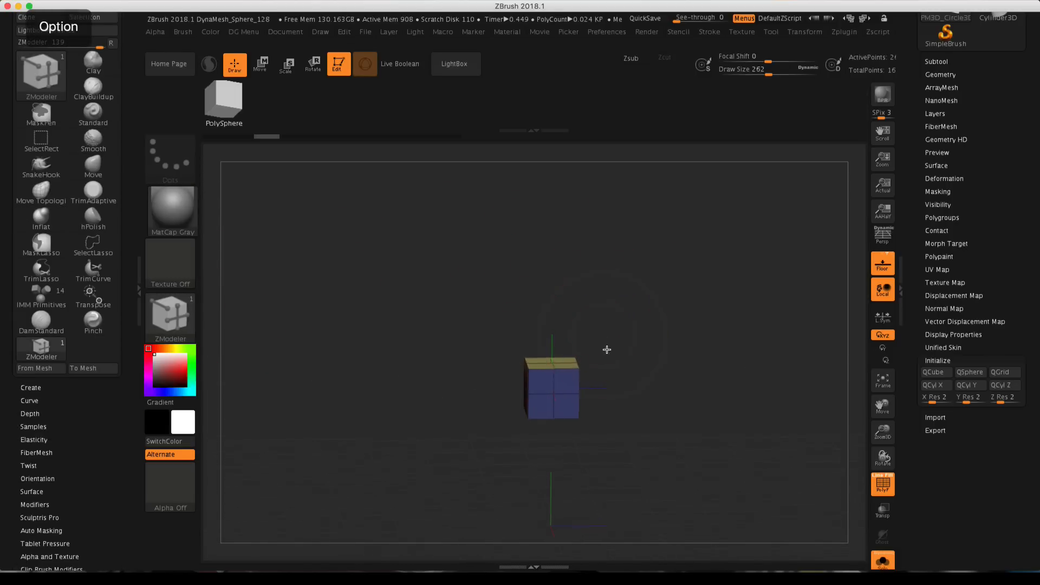
Try extruding blocks from the cube's upper face and moving their points with ZModeler, and revert to the plain cube.
left_click_drag(509, 309, 525, 260)
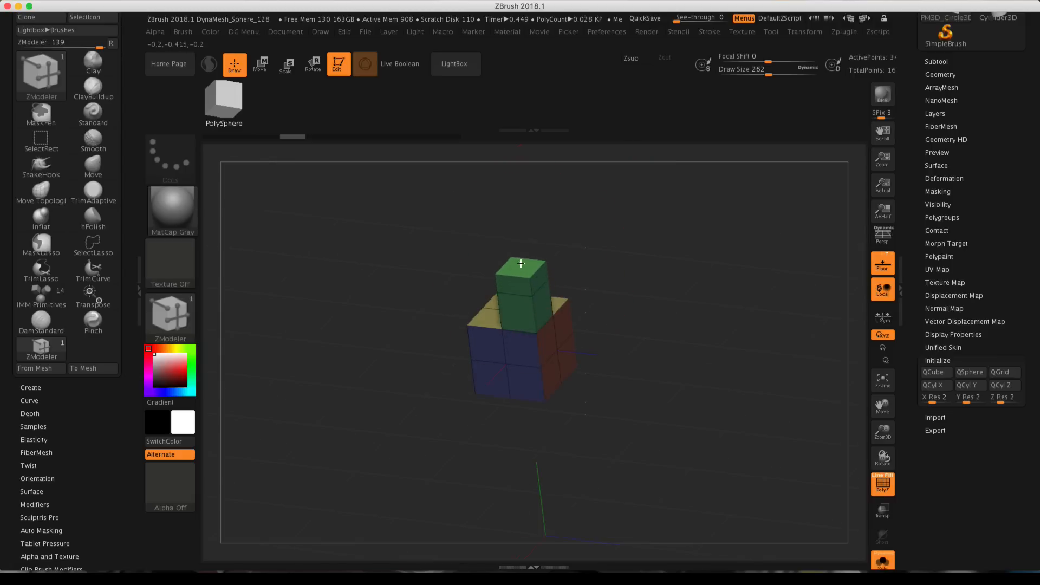
left_click_drag(517, 284, 501, 305)
left_click_drag(612, 270, 580, 309)
left_click_drag(601, 241, 658, 243)
mouse_move(594, 274)
left_mouse_down("alt")
mouse_move(624, 269)
mouse_move(583, 265)
left_mouse_up("alt")
left_click(515, 281)
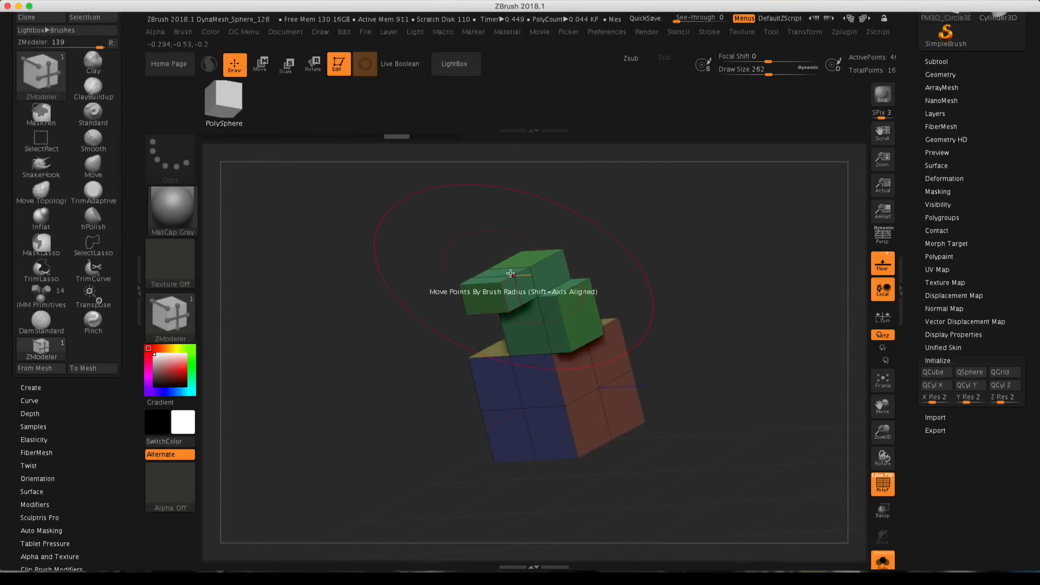
left_click(508, 288)
mouse_move(509, 289)
left_mouse_down()
mouse_move(492, 227)
mouse_move(512, 208)
left_mouse_up()
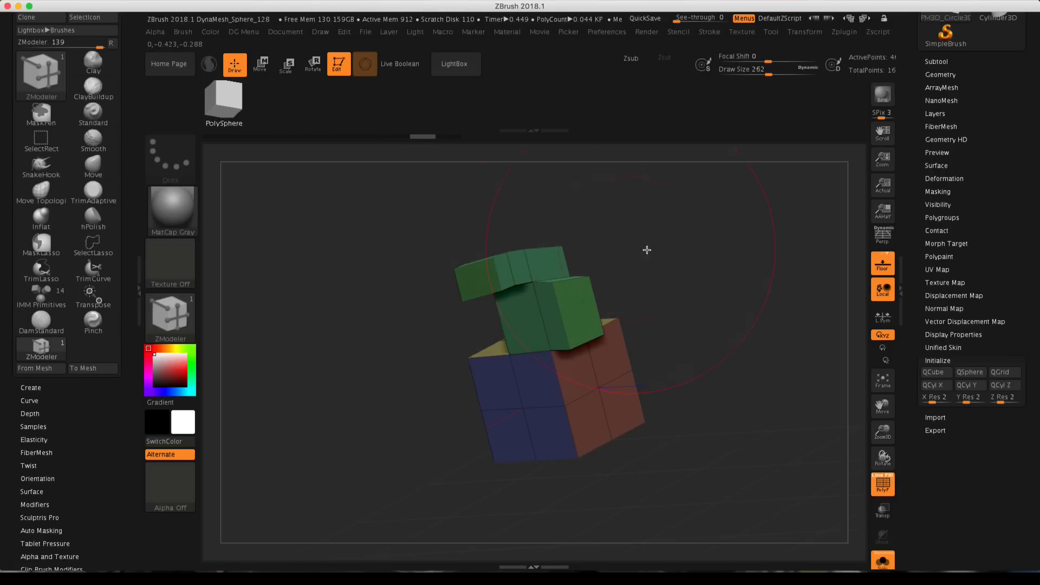
left_click_drag(425, 138, 266, 140)
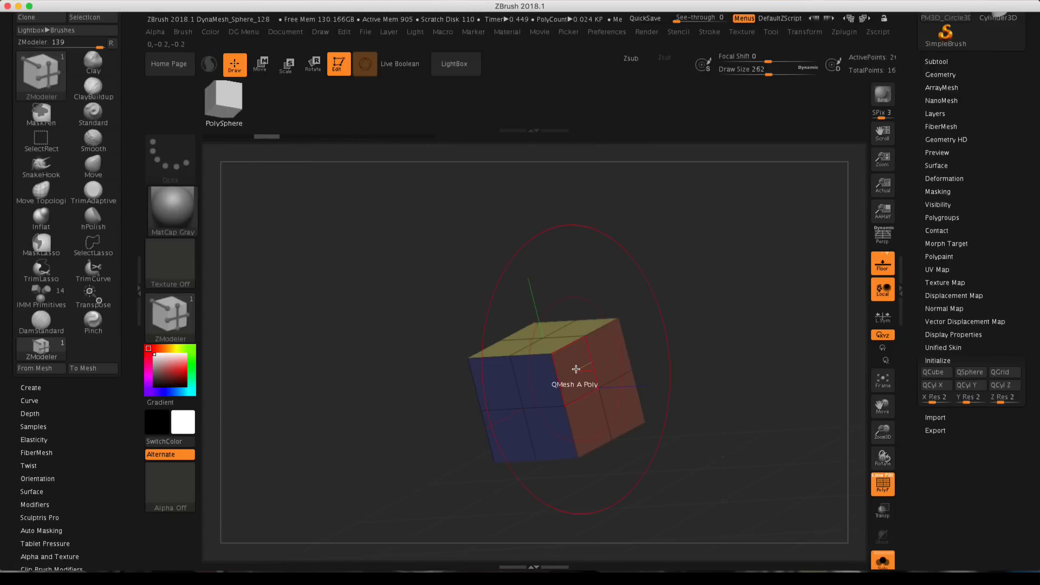
Choose QMesh as the ZModeler polygon action for a single polygon of the cube.
key("space")
key("space")
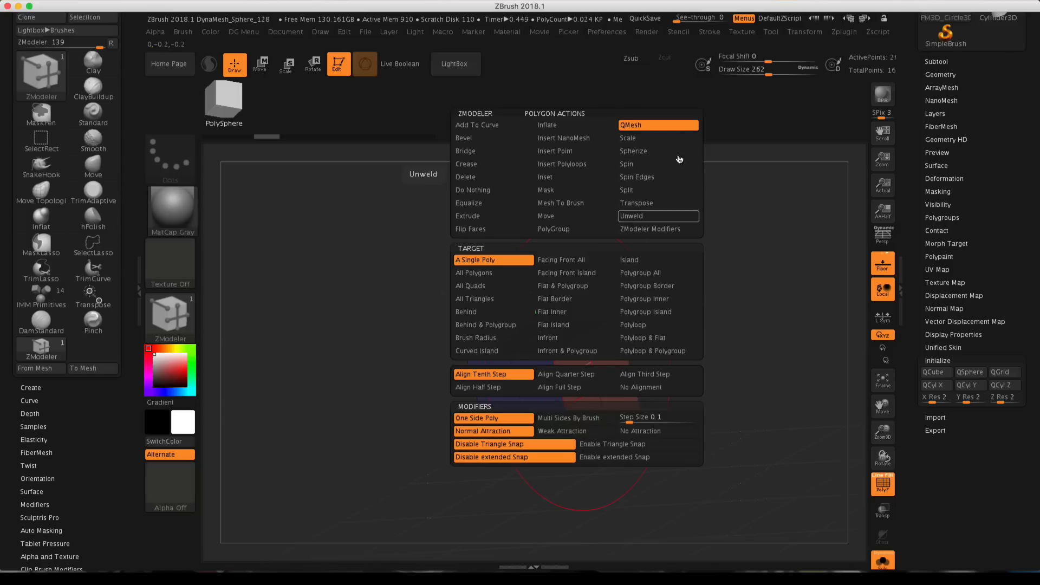
left_click(641, 126)
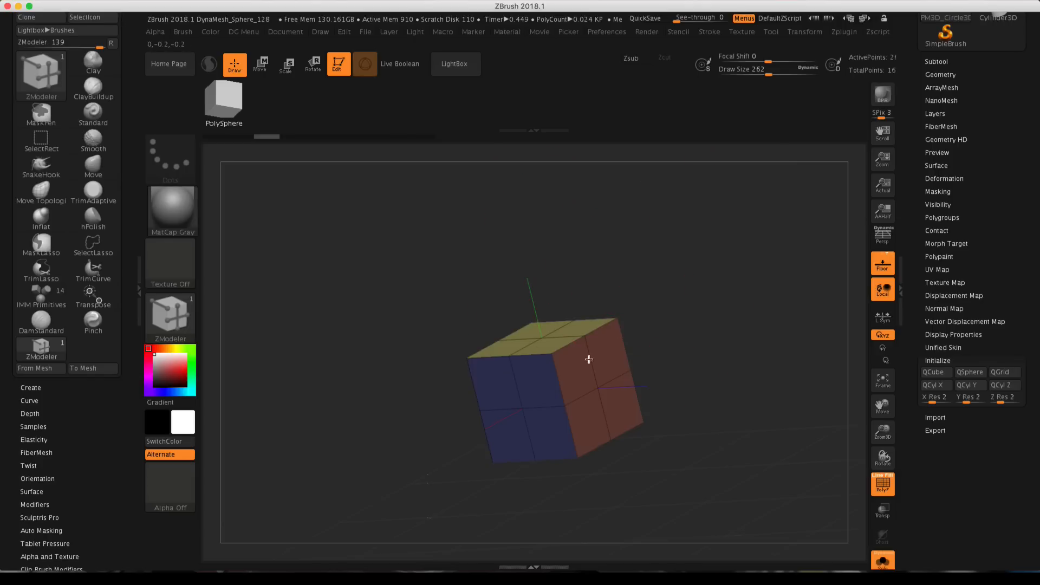
Try pulling connected QMesh blocks out of the cube's red side, and revert to the plain cube in the undo history.
left_click_drag(589, 359, 723, 290)
left_click_drag(684, 343, 658, 306)
left_click_drag(596, 348, 687, 385)
left_click_drag(672, 320, 683, 346)
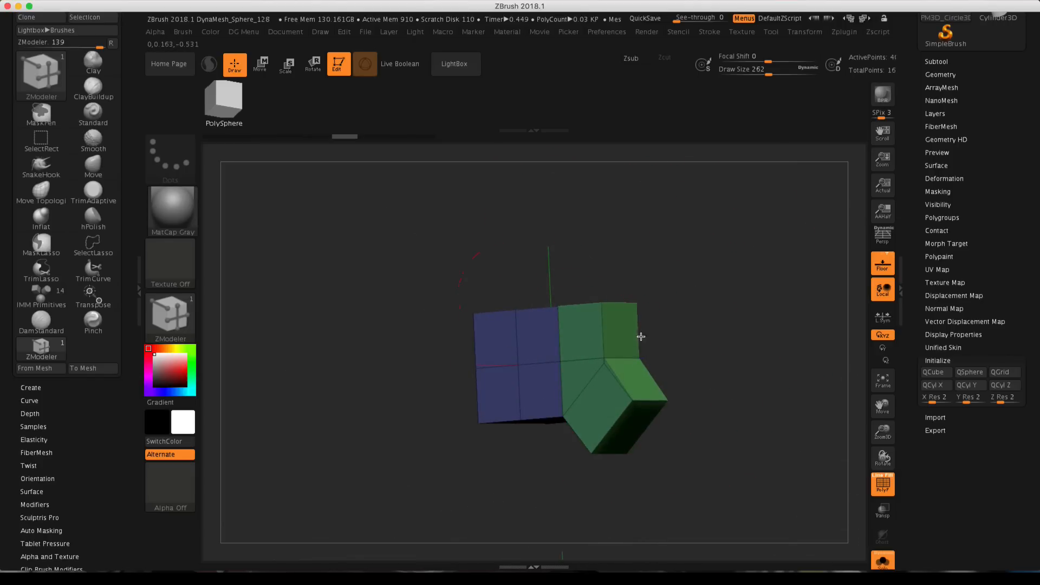
left_click_drag(650, 394, 745, 273)
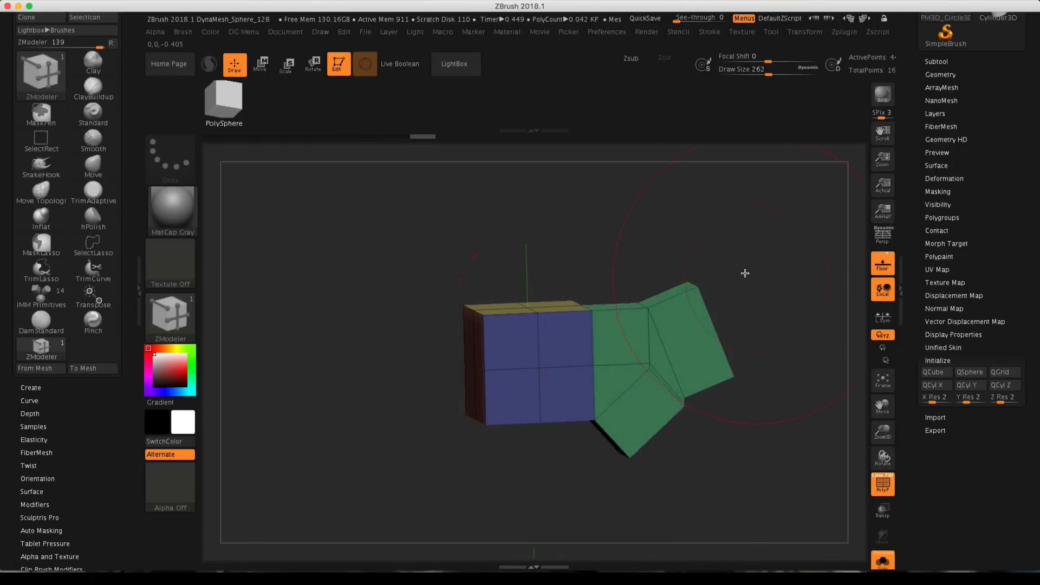
left_click_drag(629, 307, 681, 242)
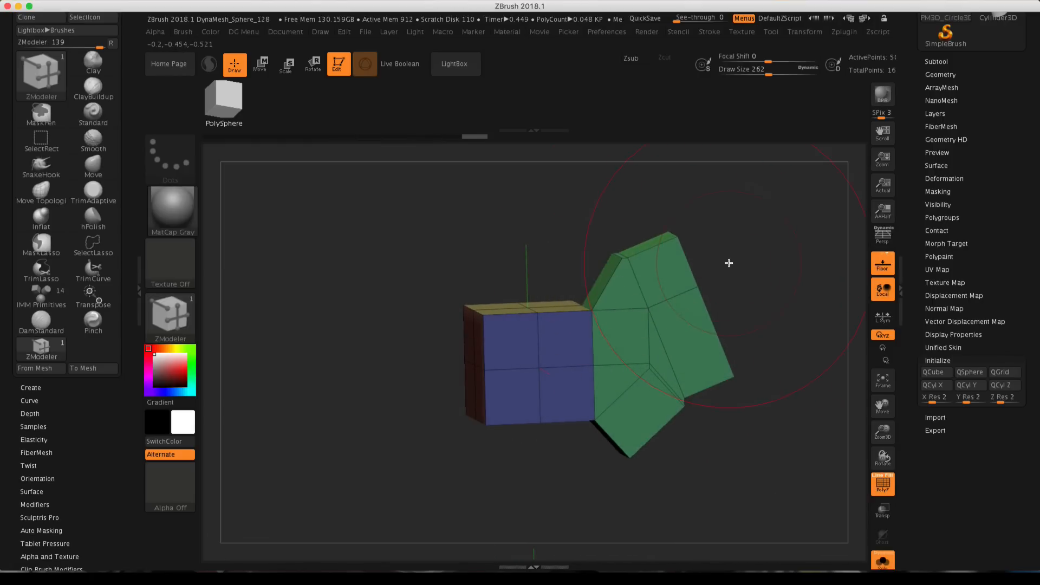
left_click_drag(467, 139, 271, 140)
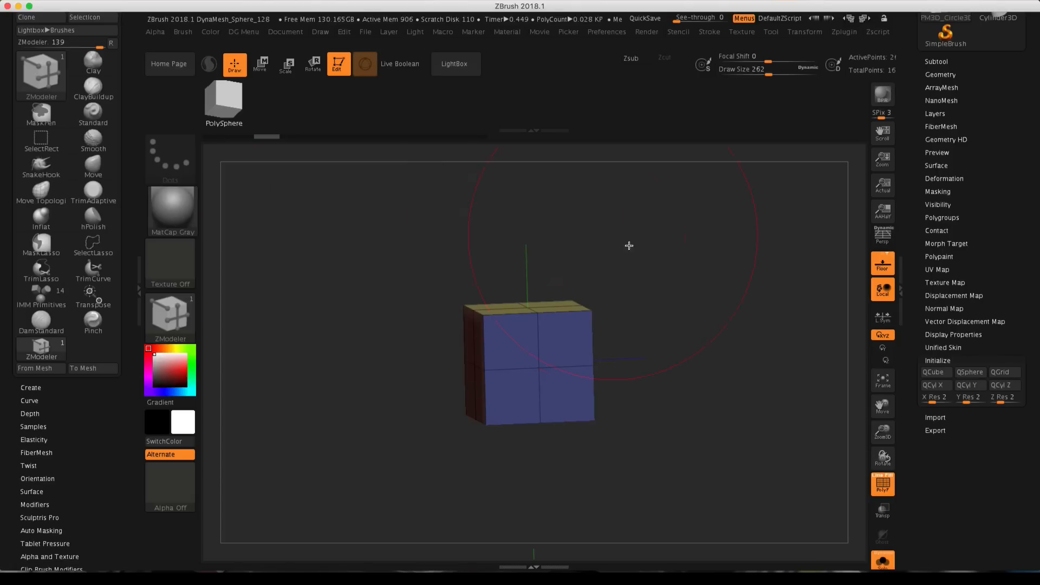
Pull a QMesh block from the upper half of the cube's red side and slope the lower polygons out to meet it.
left_click_drag(628, 246, 633, 287)
left_click_drag(562, 331, 672, 316)
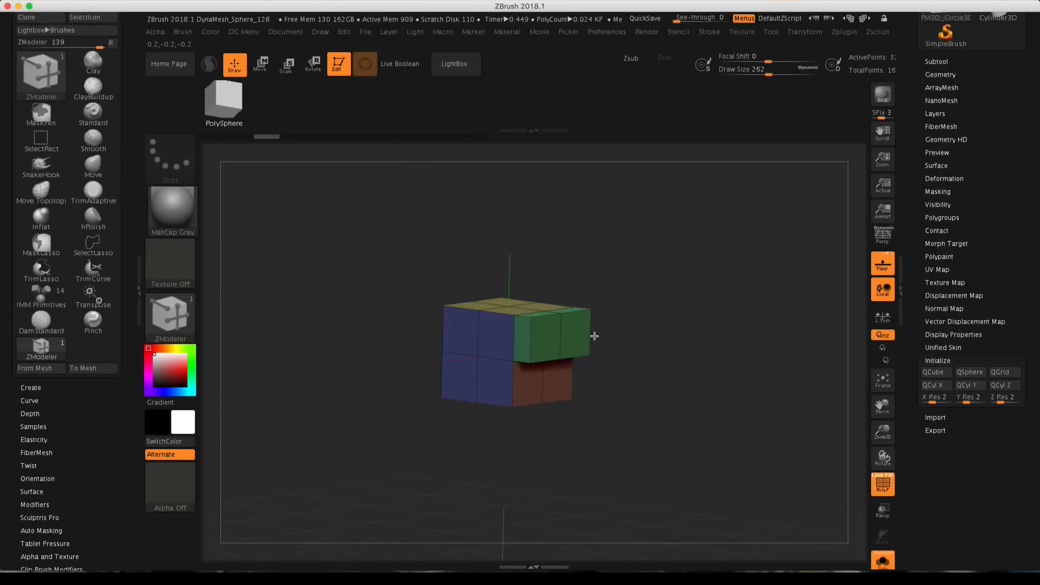
left_click(559, 375)
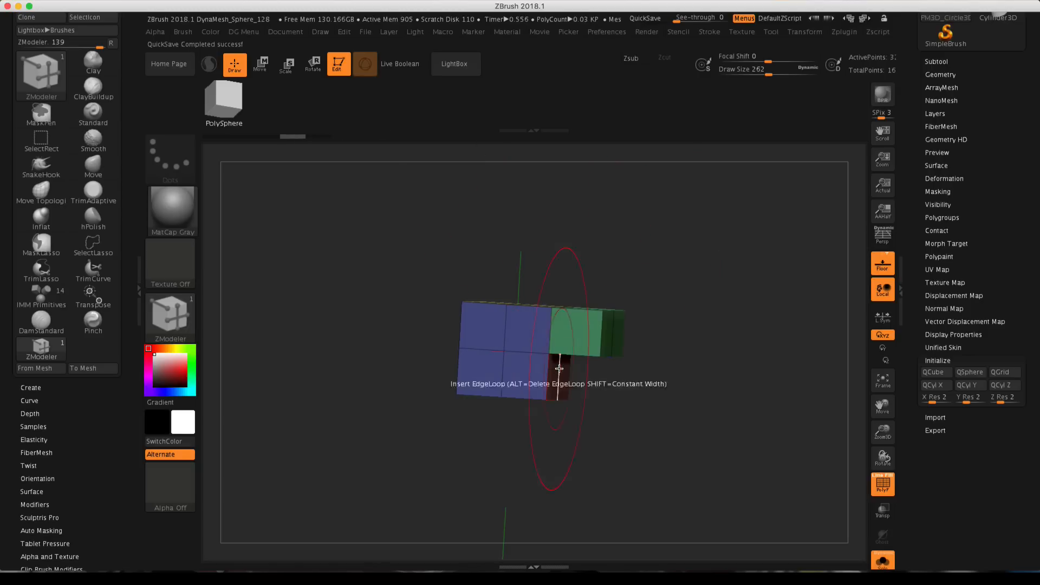
left_click_drag(557, 371, 580, 357)
left_click_drag(679, 325, 705, 339, "shift")
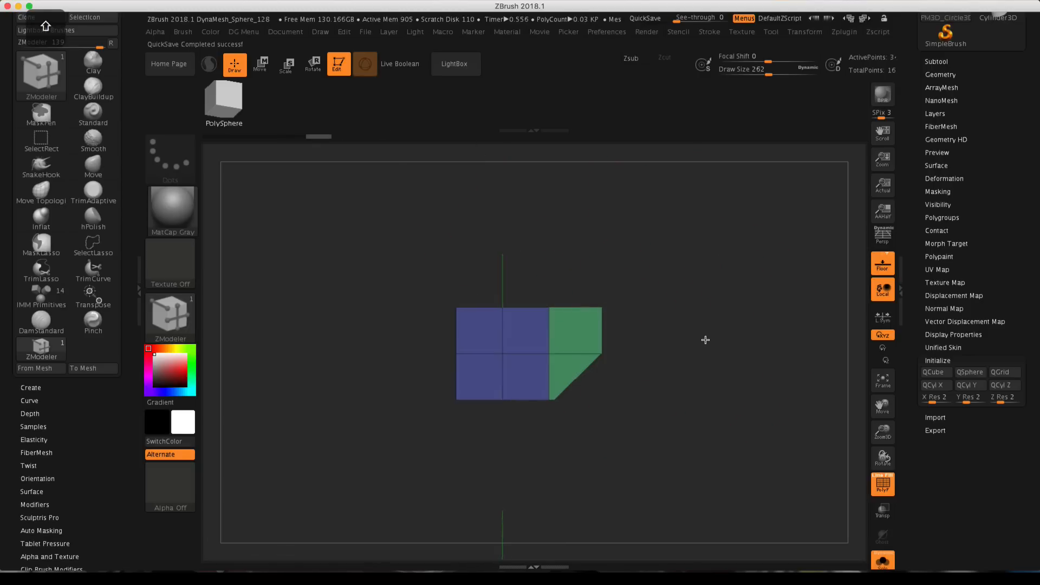
left_click_drag(665, 293, 638, 324)
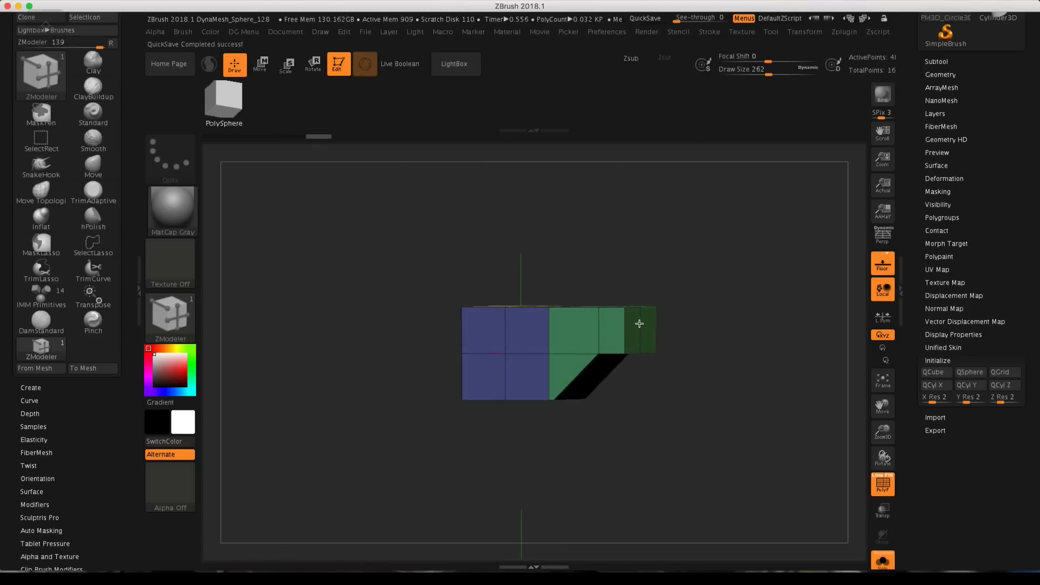
Pull a QMesh block up from the cube's yellow upper face and slope its side down onto the side block.
mouse_move(691, 262)
left_mouse_down()
mouse_move(716, 274)
mouse_move(713, 264)
left_mouse_up()
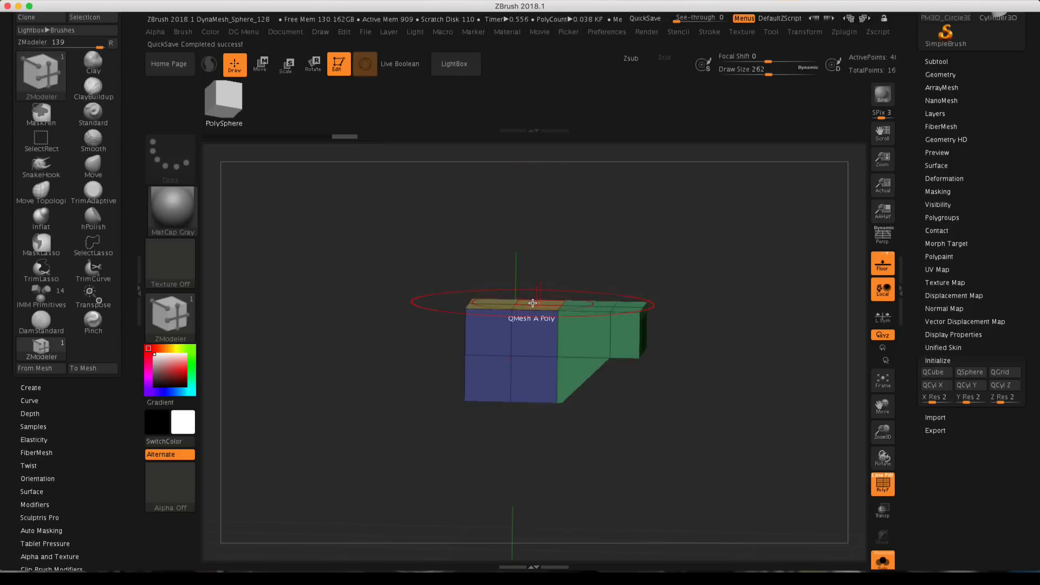
left_click_drag(559, 242, 558, 265)
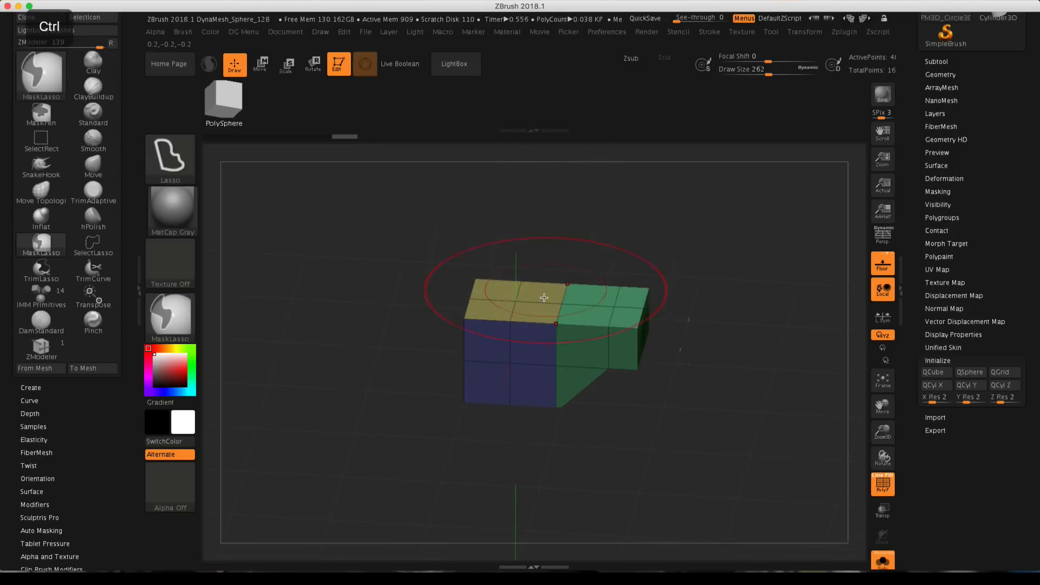
mouse_move(540, 301)
left_mouse_down("alt")
mouse_move(504, 305)
mouse_move(540, 270)
mouse_move(539, 210)
left_mouse_up("alt")
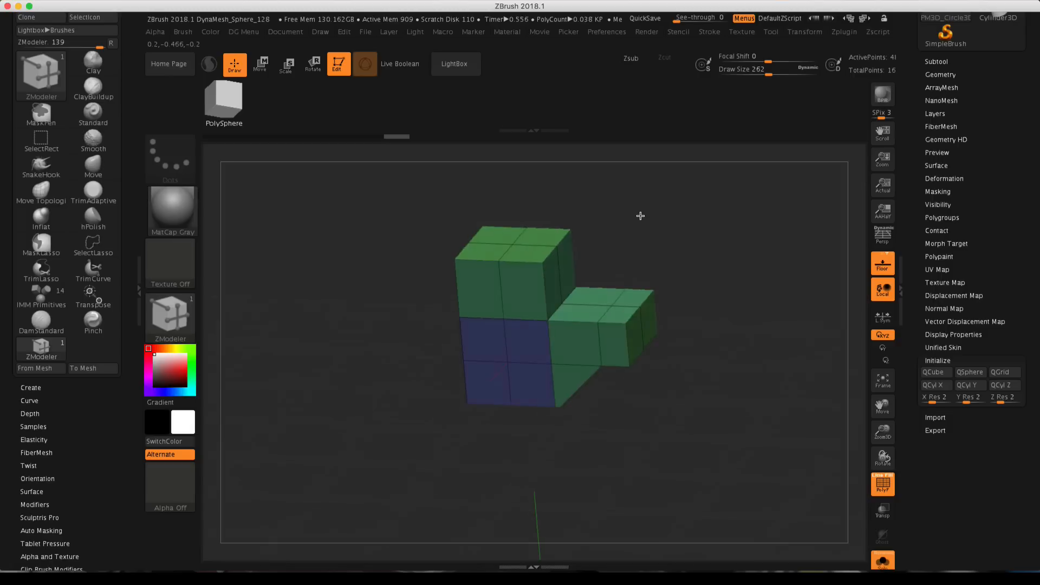
left_click_drag(551, 283, 577, 299)
left_click_drag(673, 237, 692, 225)
Pull a QMesh block out of the upper block's opposite side and slope its underside into the red side below.
left_click_drag(474, 281, 438, 291)
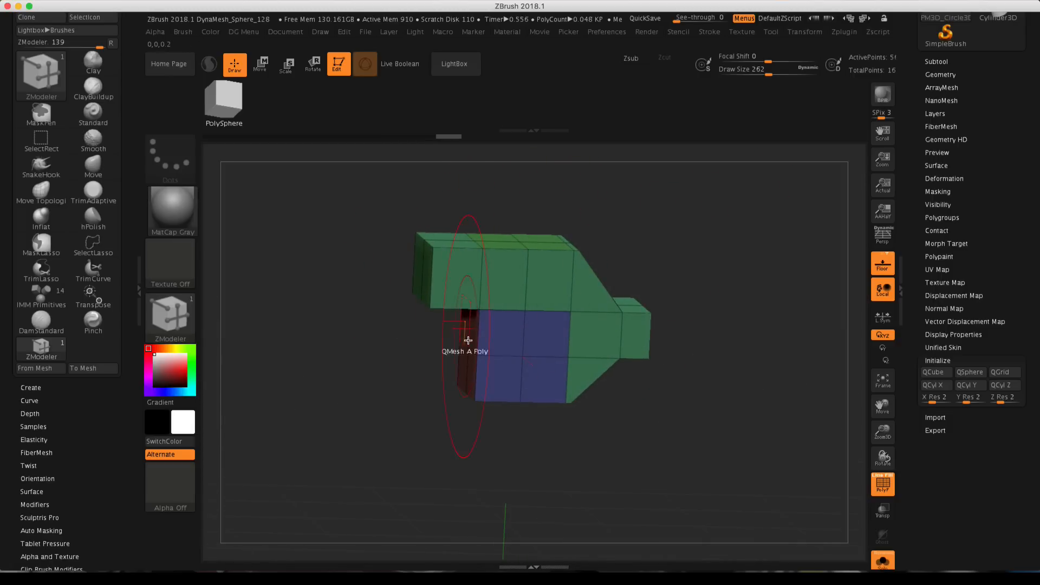
left_click_drag(561, 209, 585, 199)
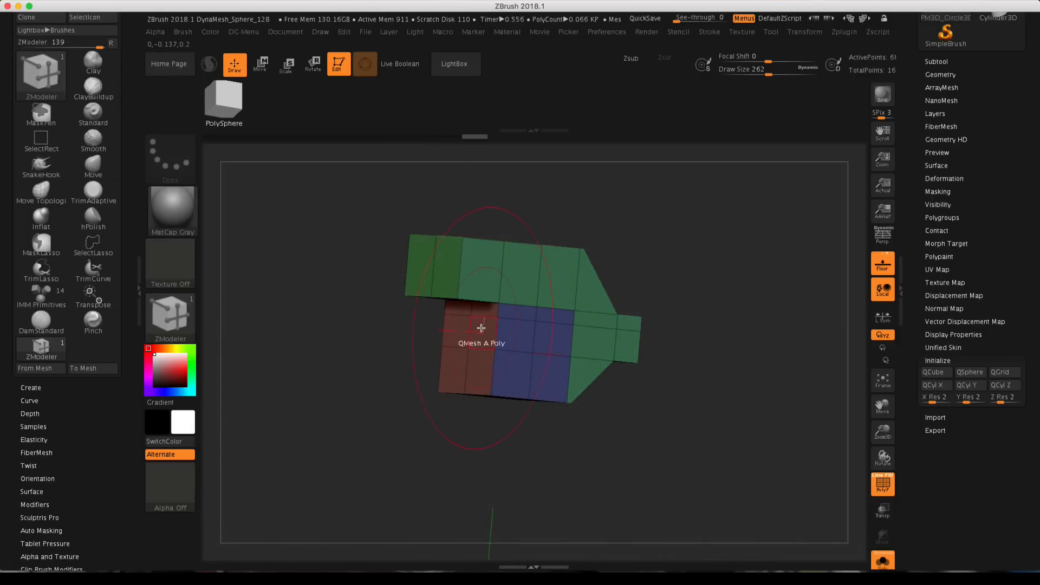
left_click_drag(481, 327, 464, 299)
left_click_drag(425, 361, 482, 336)
left_click_drag(578, 223, 597, 239)
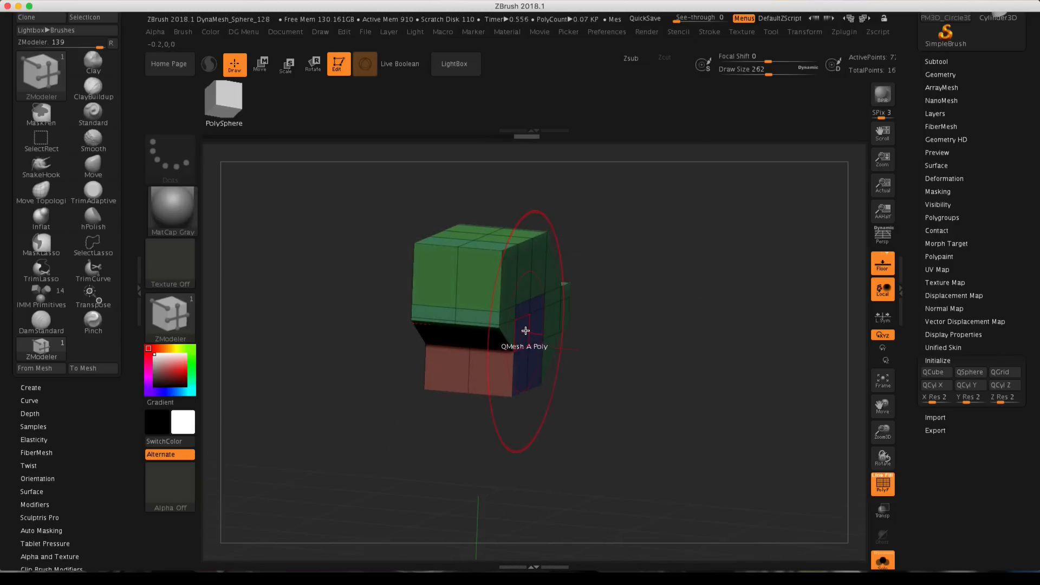
Pull the blue side polygons outward with QMesh and slope the upper block's sides down to join them.
mouse_move(531, 326)
left_mouse_down("alt")
mouse_move(532, 365)
mouse_move(610, 216)
mouse_move(525, 316)
left_mouse_up("alt")
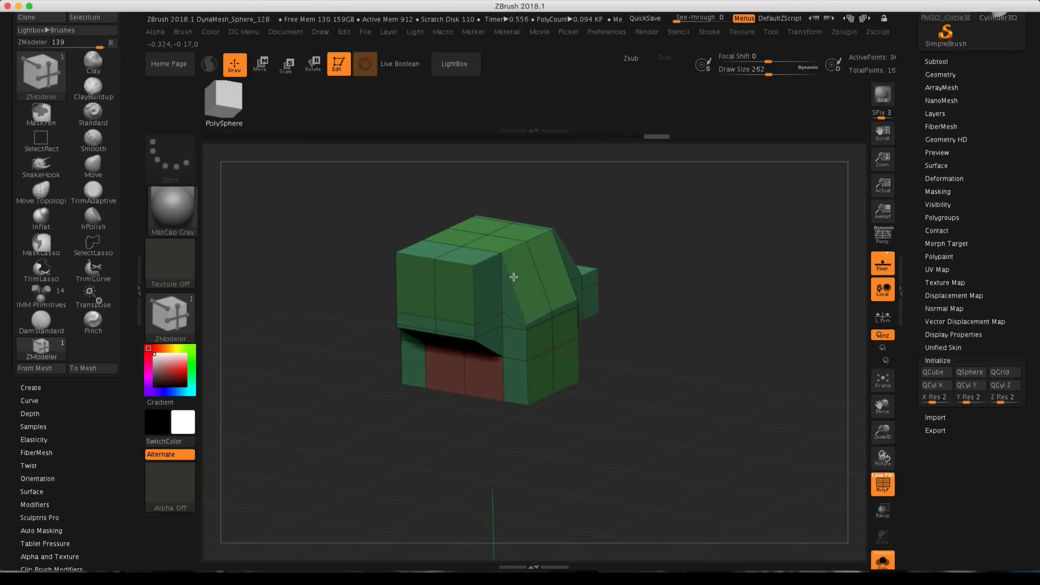
left_click_drag(513, 213, 595, 286)
left_click(673, 290)
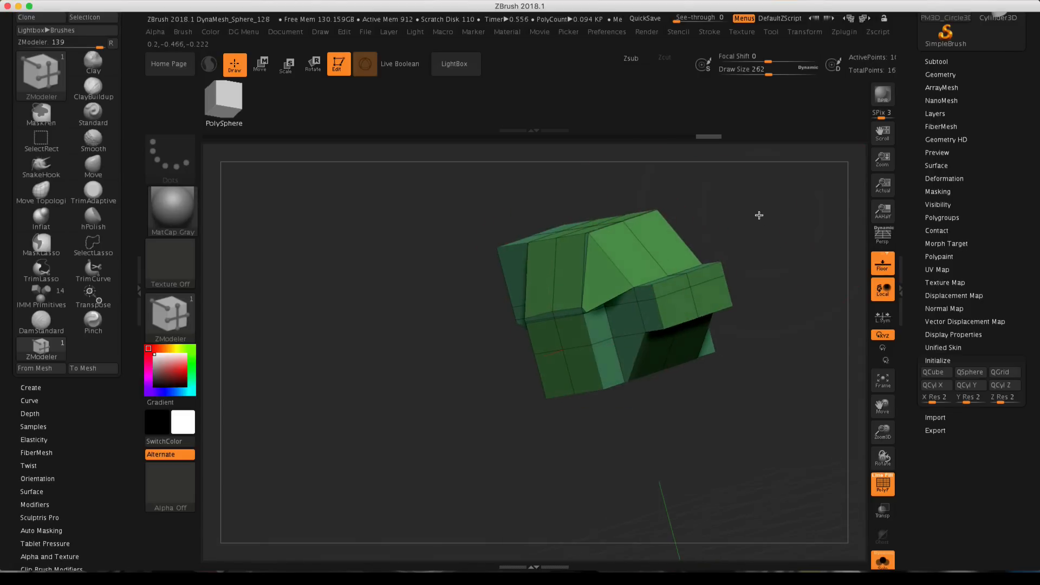
Insert extra edge loops through the small protruding block and apply QMesh to one of its small polygons.
mouse_move(759, 213)
left_mouse_down()
mouse_move(764, 239)
mouse_move(789, 211)
mouse_move(759, 217)
left_mouse_up()
left_click(696, 289)
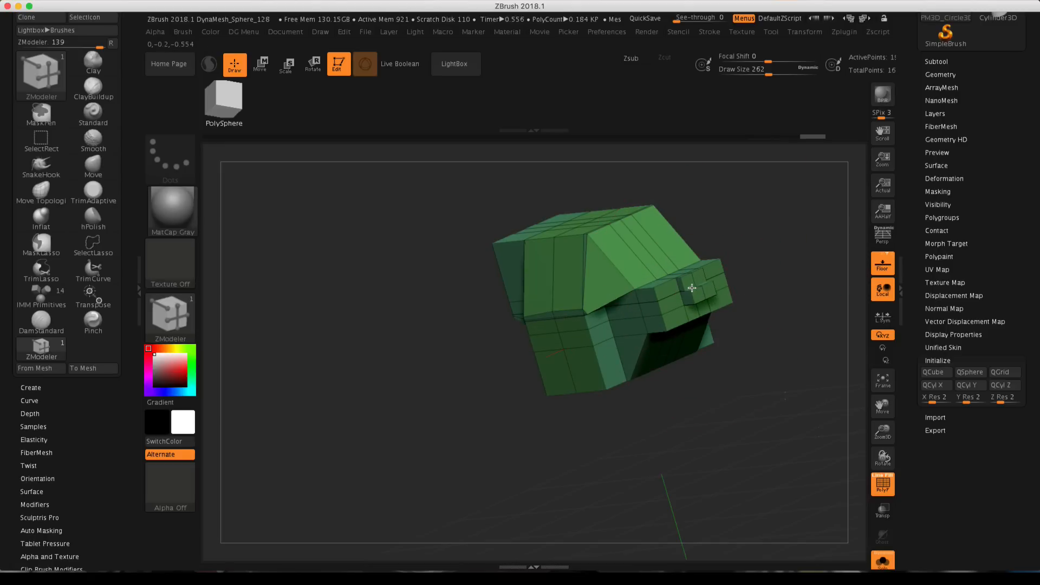
left_click_drag(723, 259, 798, 213)
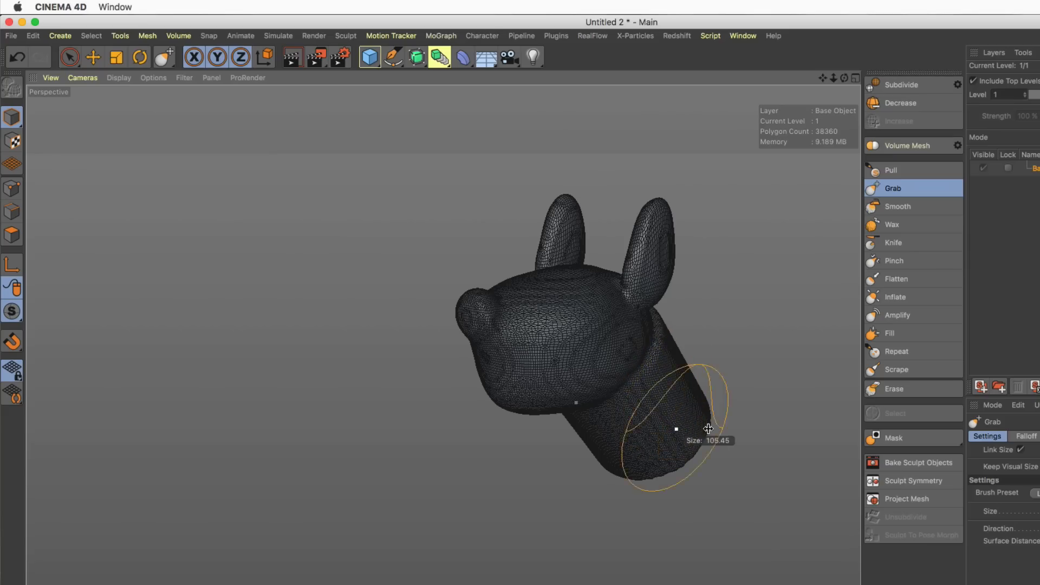
left_click_drag(731, 440, 657, 399, "alt")
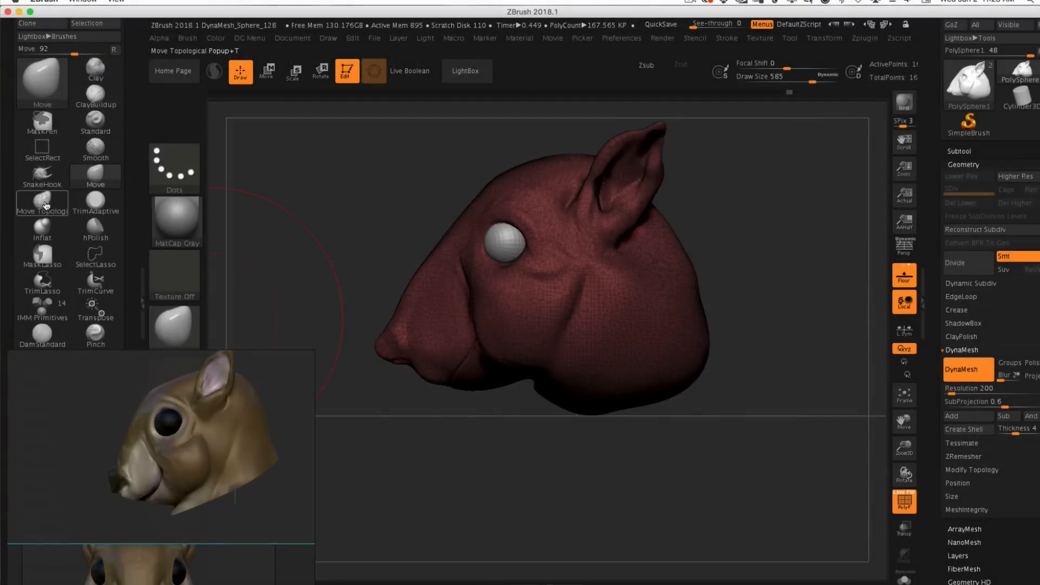
Choose the Move Topological brush for the squirrel head in ZBrush.
left_click(42, 202)
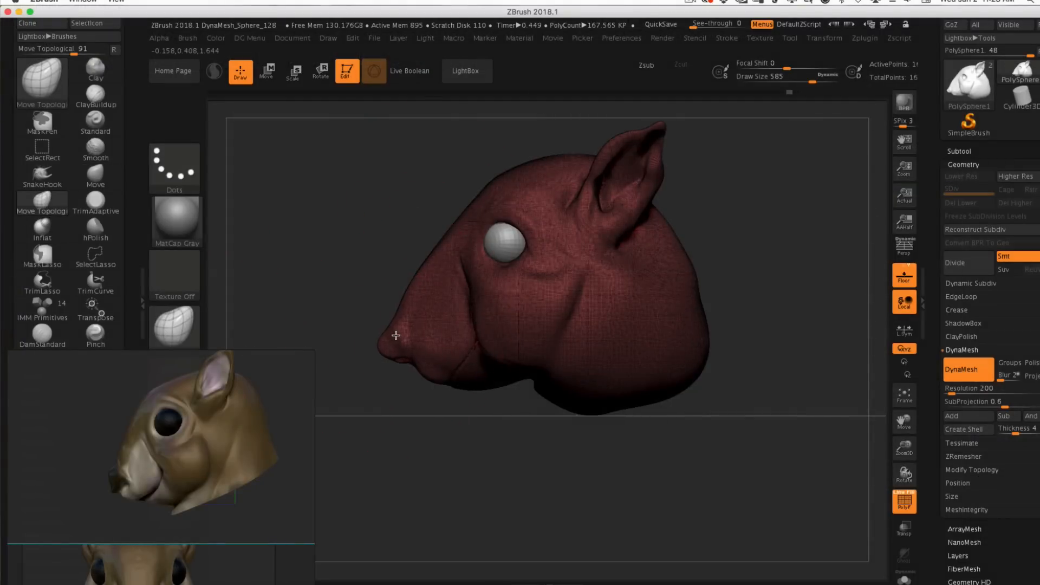